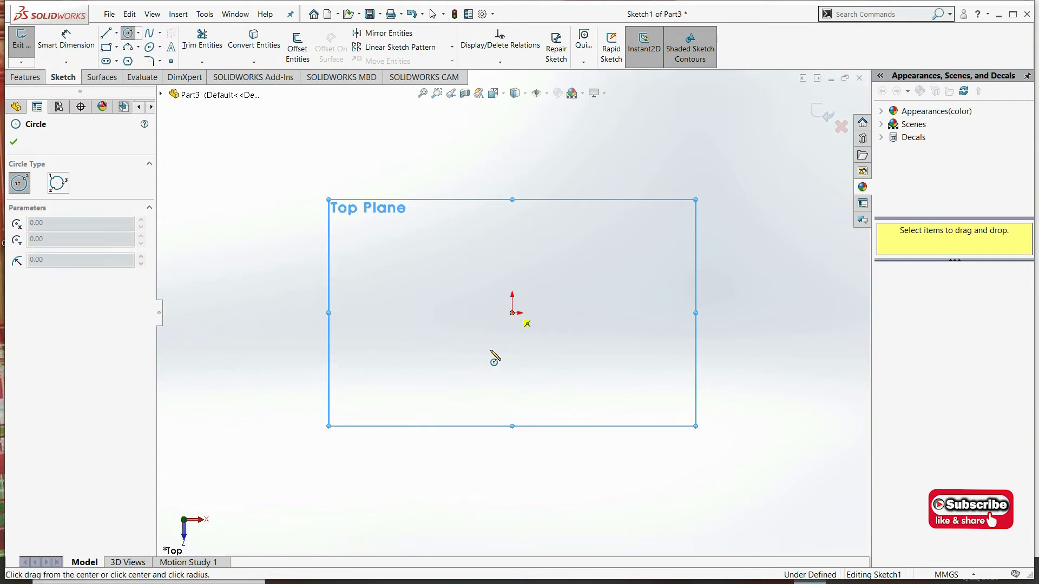
Step: Sketch a circle centred on the origin and a second circle of about 30.4 mm radius beside it to the left
click(486, 351)
click(401, 309)
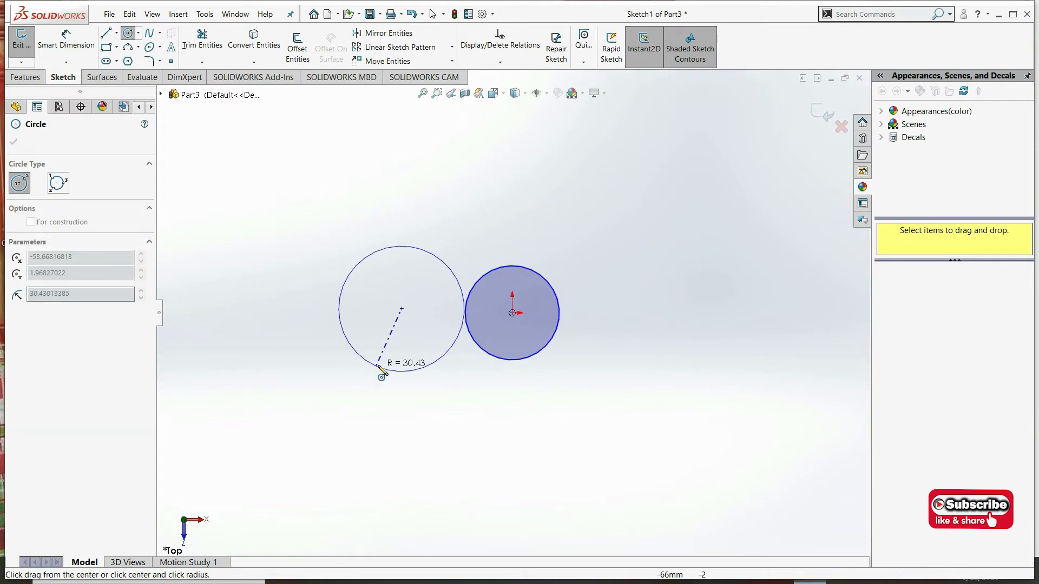
click(378, 368)
key(Escape)
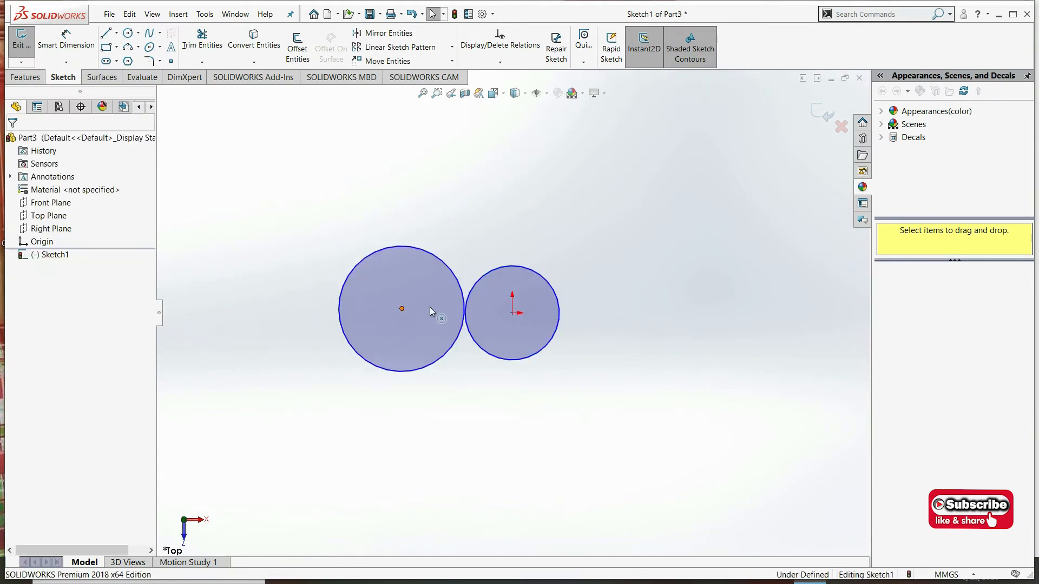
Step: Add a horizontal relation between the centre points of the two circles
click(402, 309)
ctrl+click(512, 313)
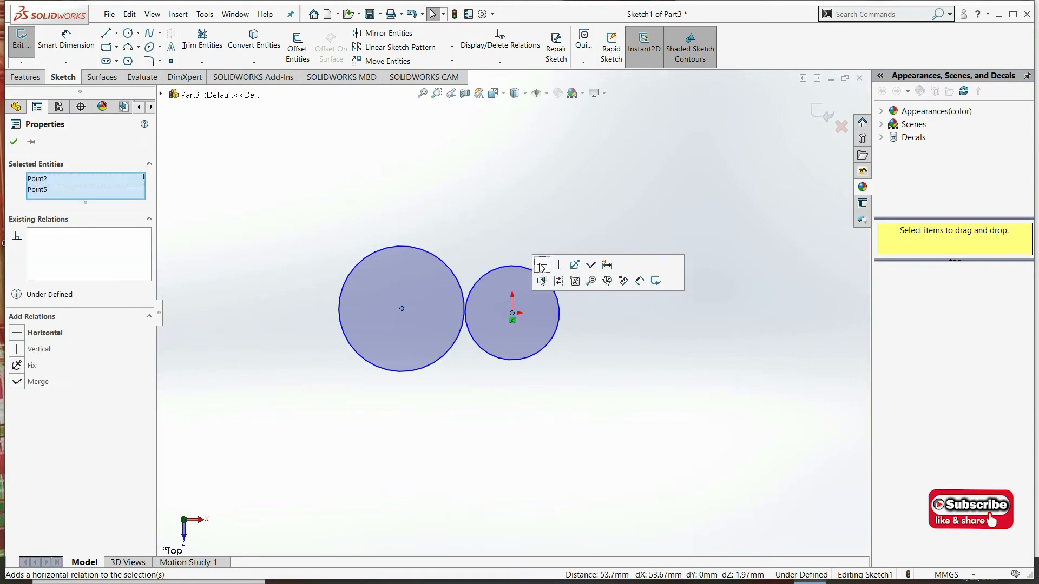
click(542, 266)
key(Escape)
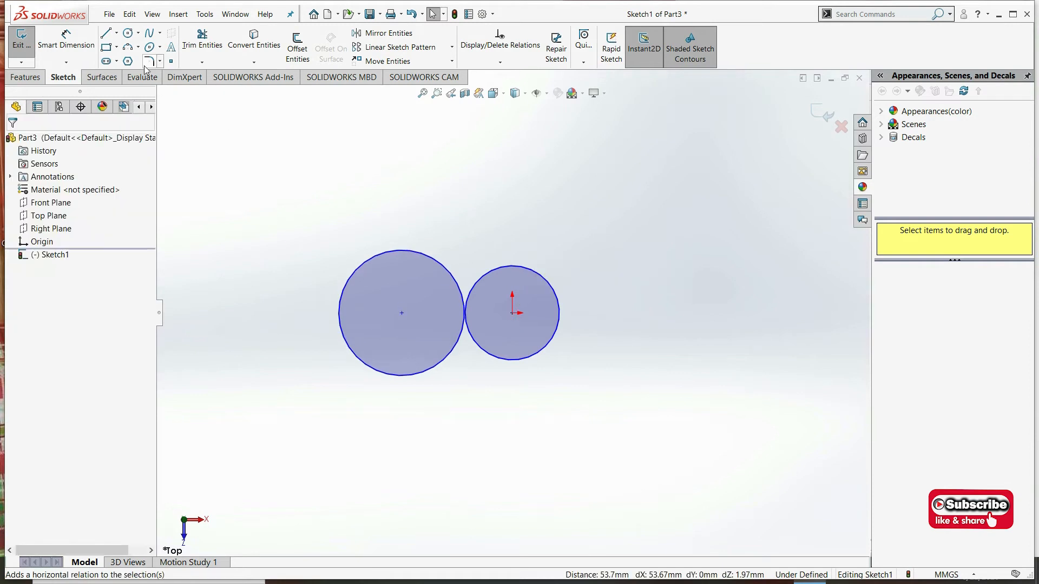
Step: Dimension the left circle with a diameter of 32 mm
click(67, 39)
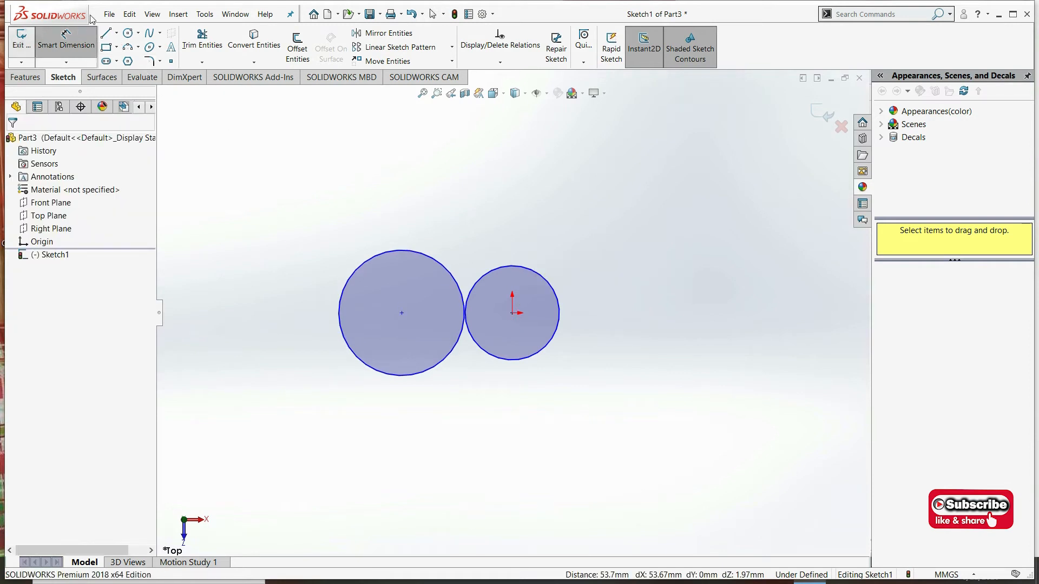
click(423, 259)
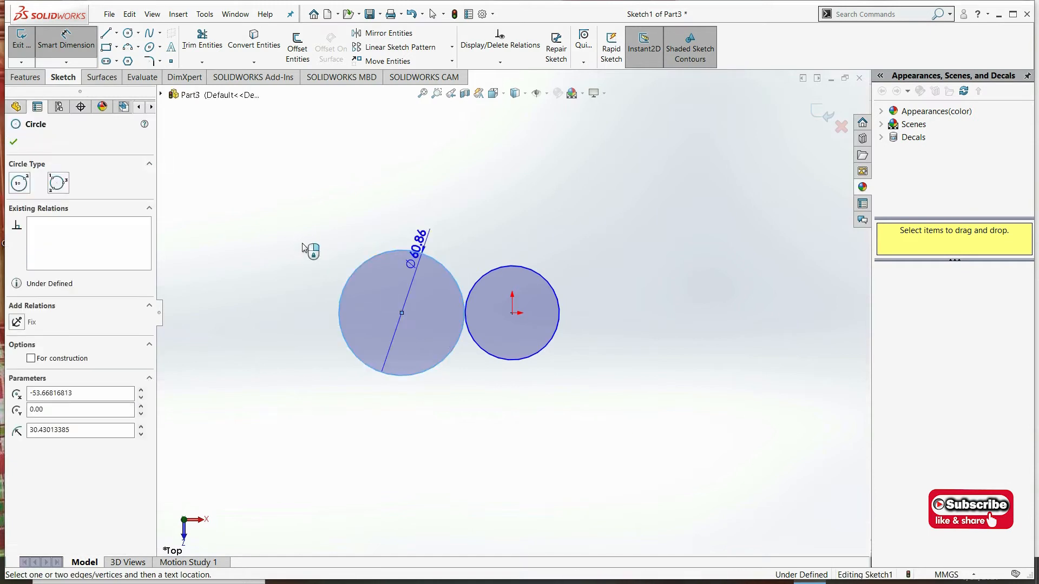
click(303, 247)
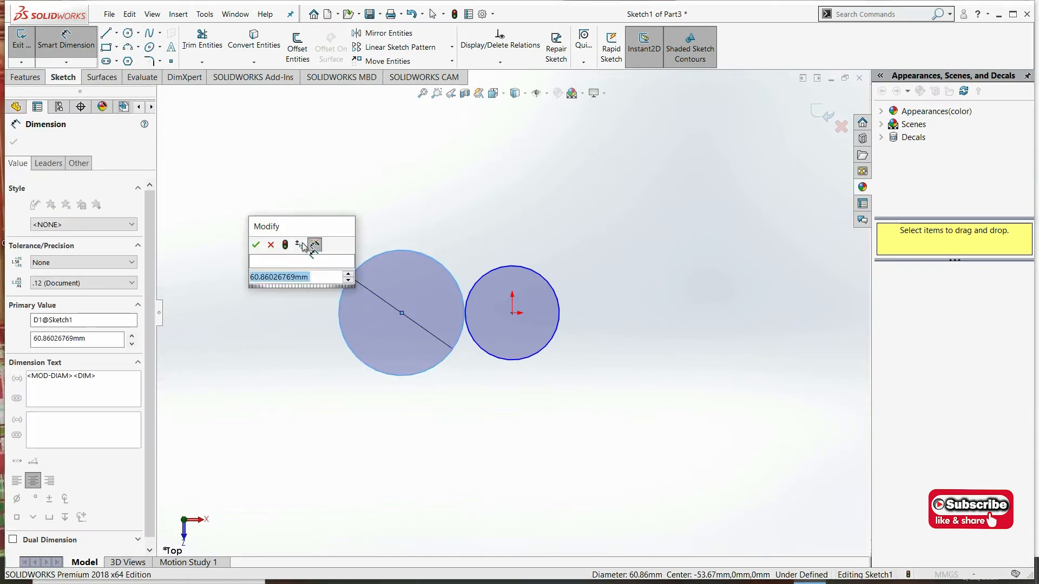
text(32)
key(Return)
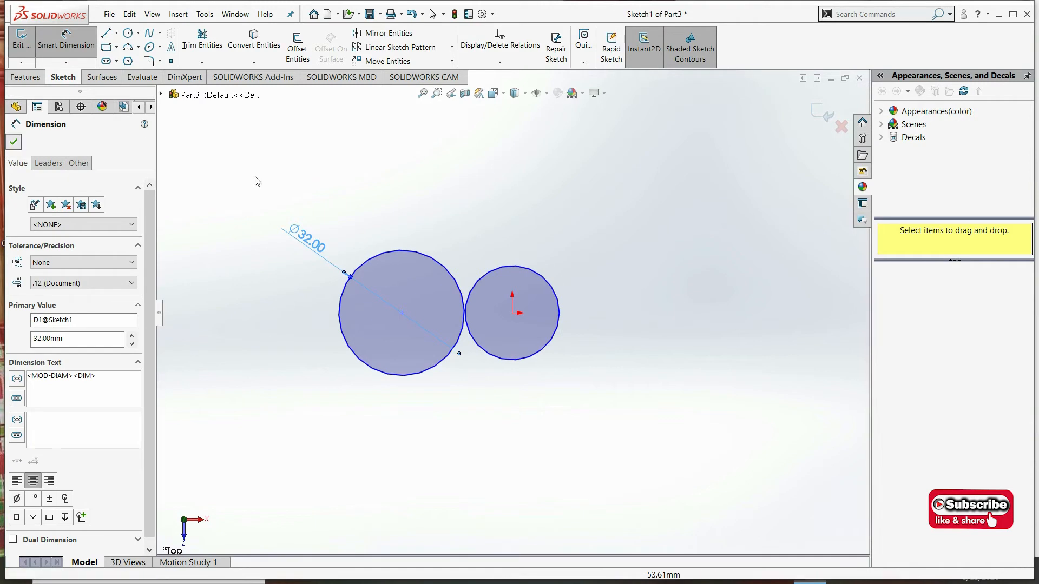
key(Escape)
Step: Dimension the circle at the origin with a diameter of 37 mm
click(68, 44)
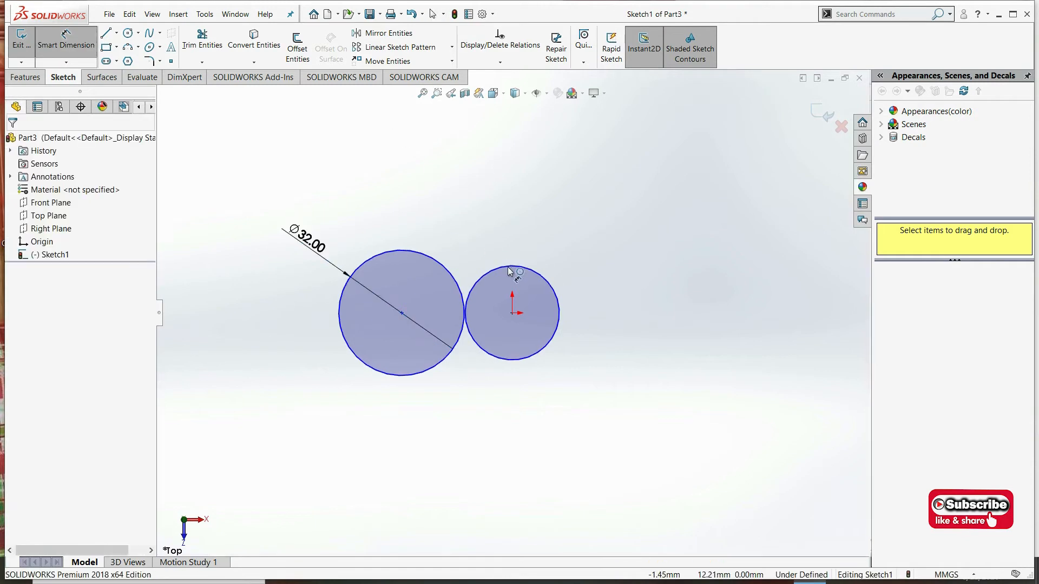
click(560, 239)
click(541, 219)
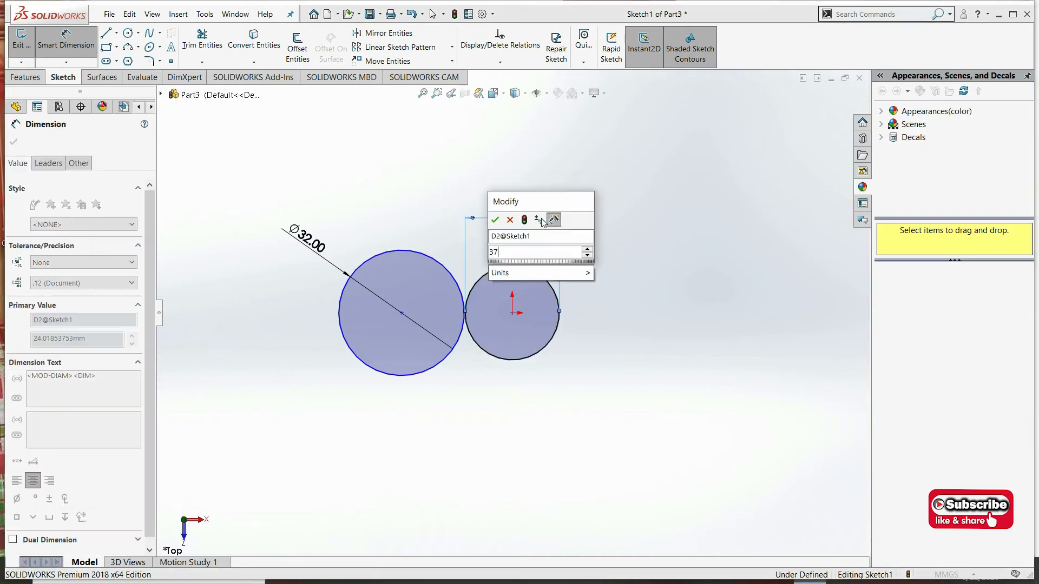
text(37)
click(495, 220)
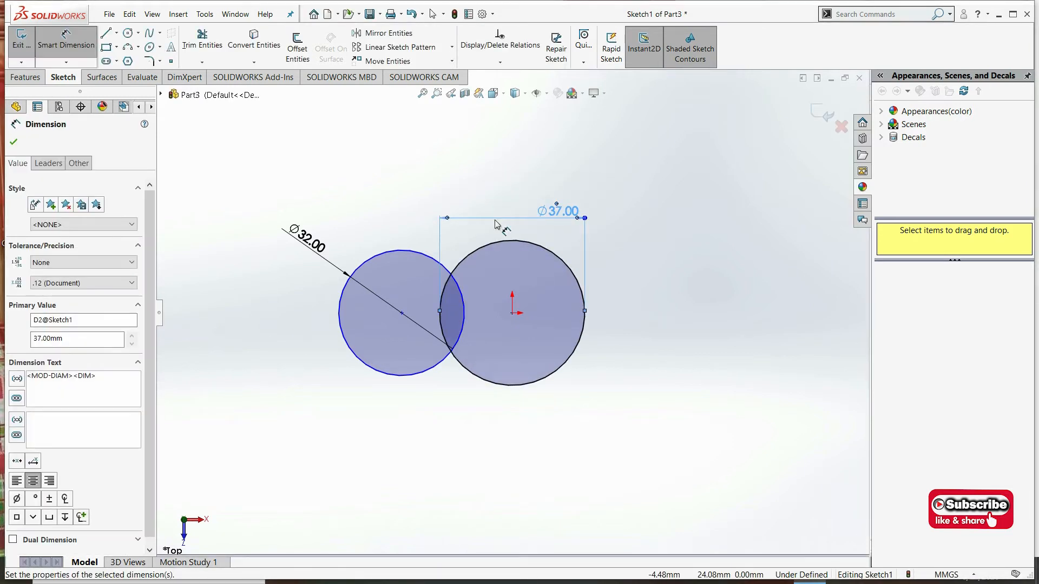
key(Escape)
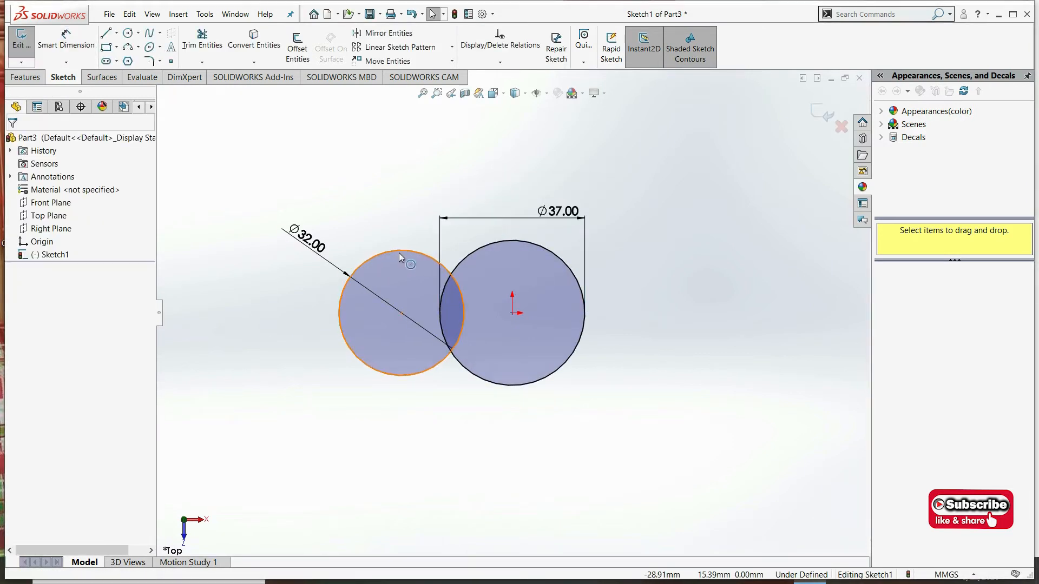
Step: Make the 32 mm and 37 mm circles tangent to each other
click(399, 253)
ctrl+click(562, 254)
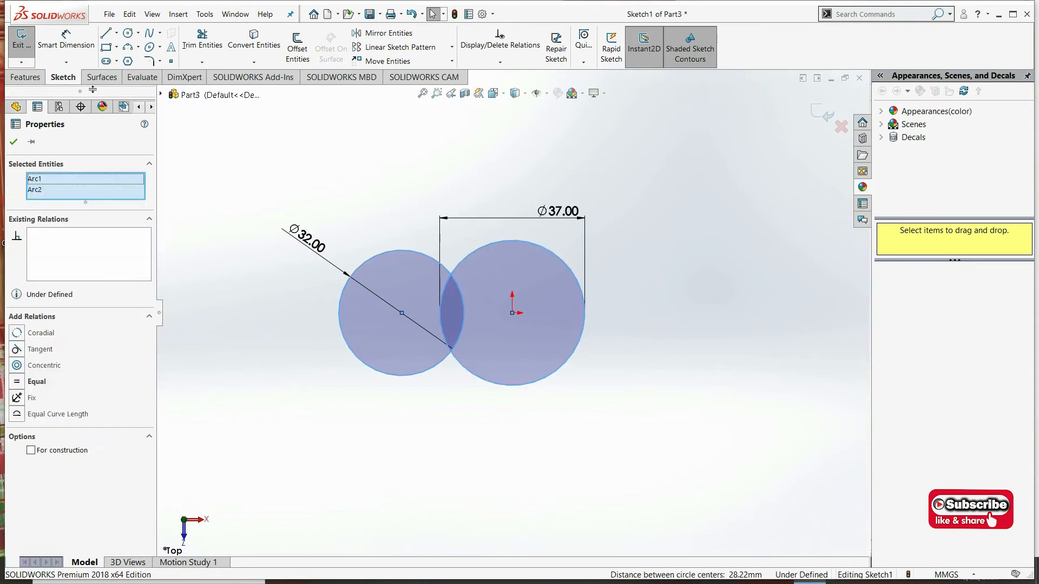
click(24, 353)
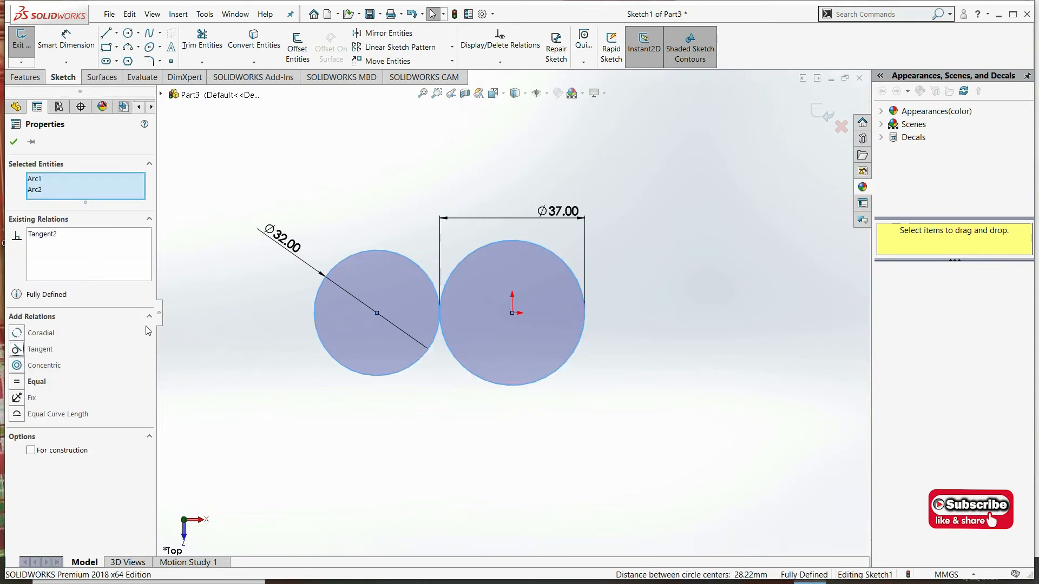
click(291, 267)
Step: Draw a vertical centerline from the centre of the 32 mm circle up to its top point
click(116, 33)
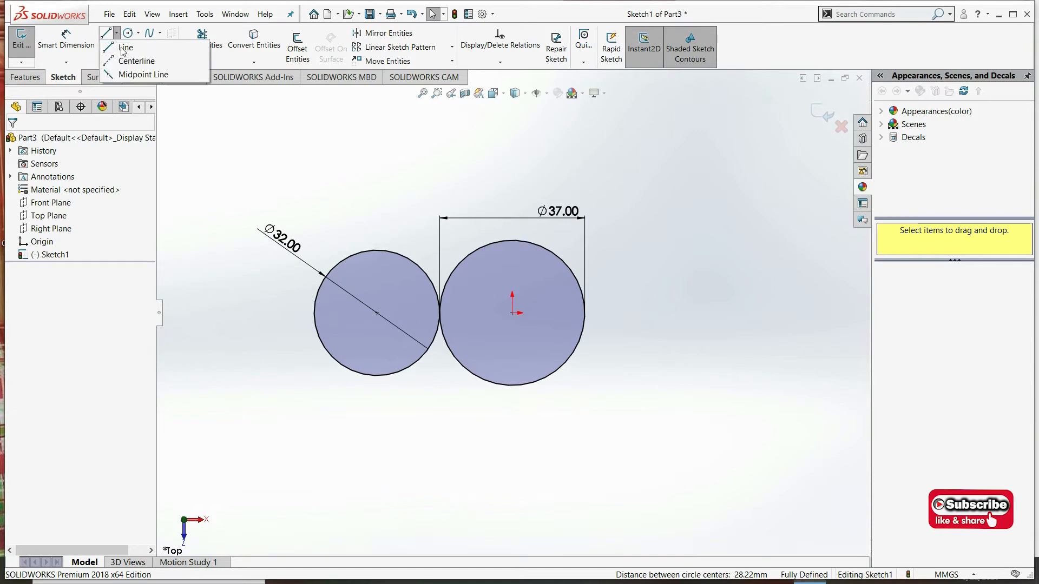
click(136, 54)
click(378, 313)
click(378, 251)
key(Escape)
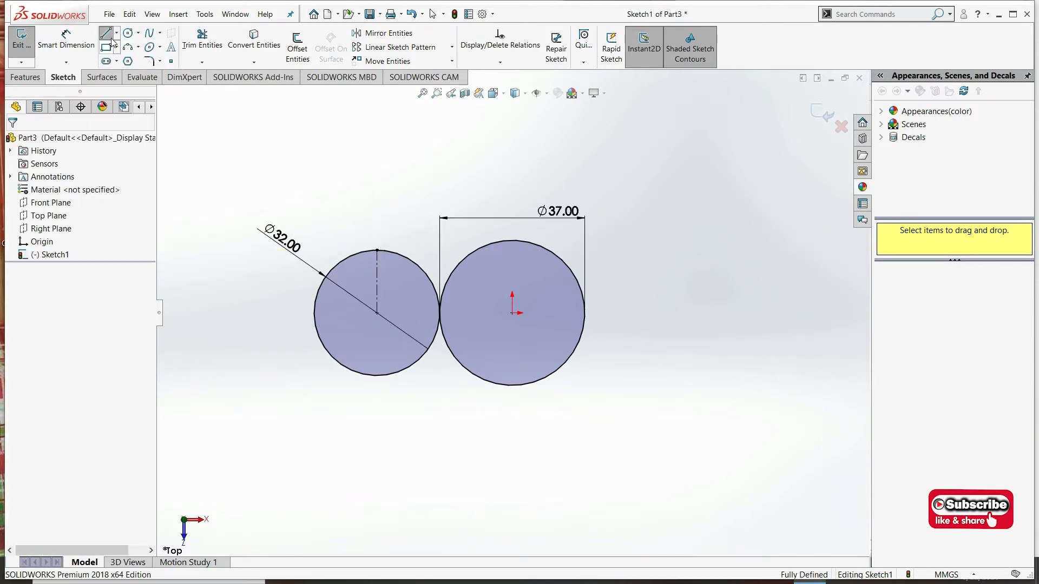
Step: Draw a slanted centerline from the centre of the 32 mm circle to its circumference, left of the vertical centerline
click(117, 34)
click(136, 60)
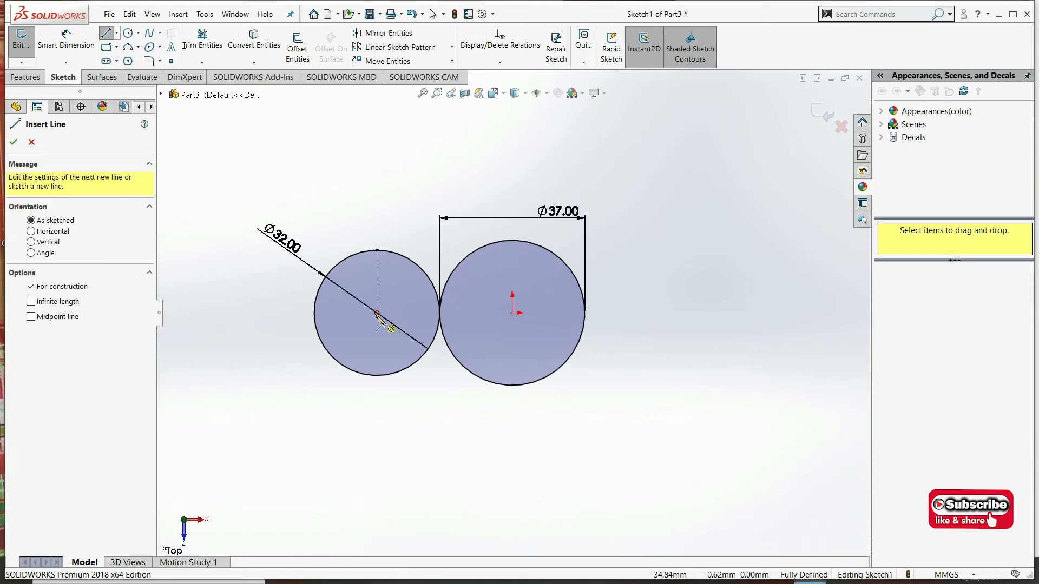
click(377, 313)
click(351, 256)
key(Escape)
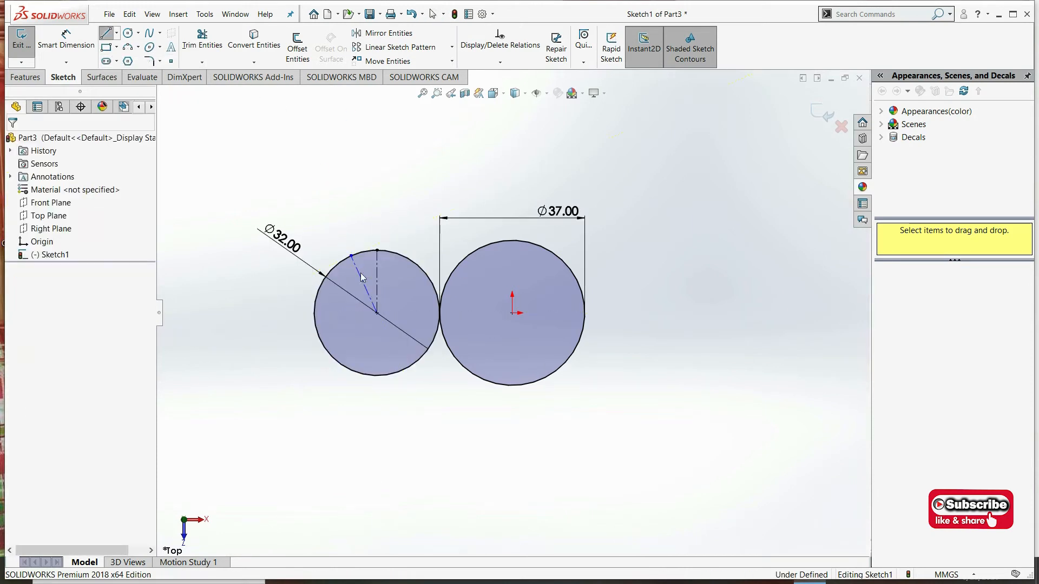
click(42, 34)
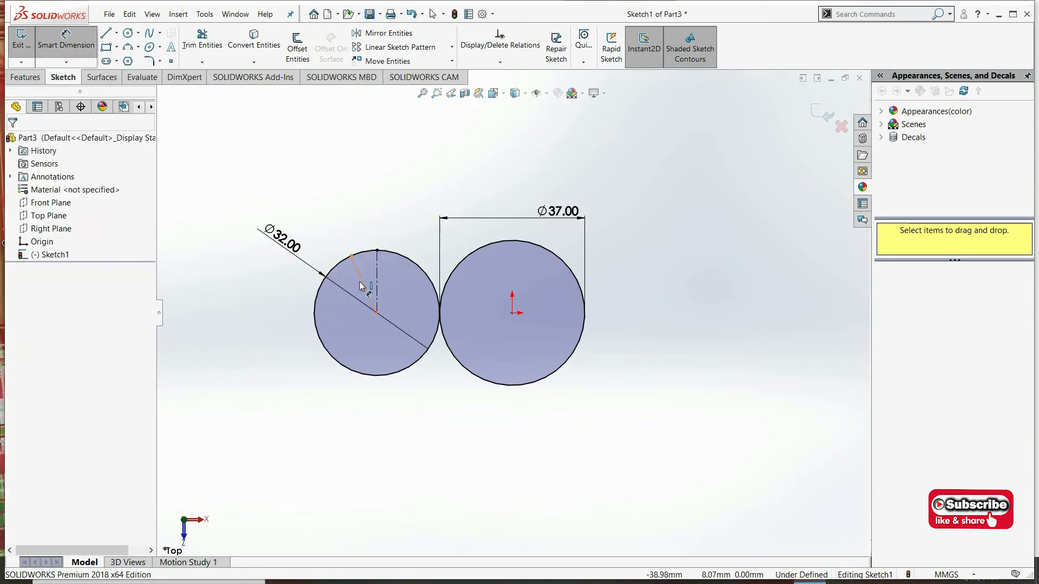
click(379, 286)
key(Escape)
Step: Dimension the angle between the slanted and vertical centerlines as 20°
click(84, 41)
click(84, 41)
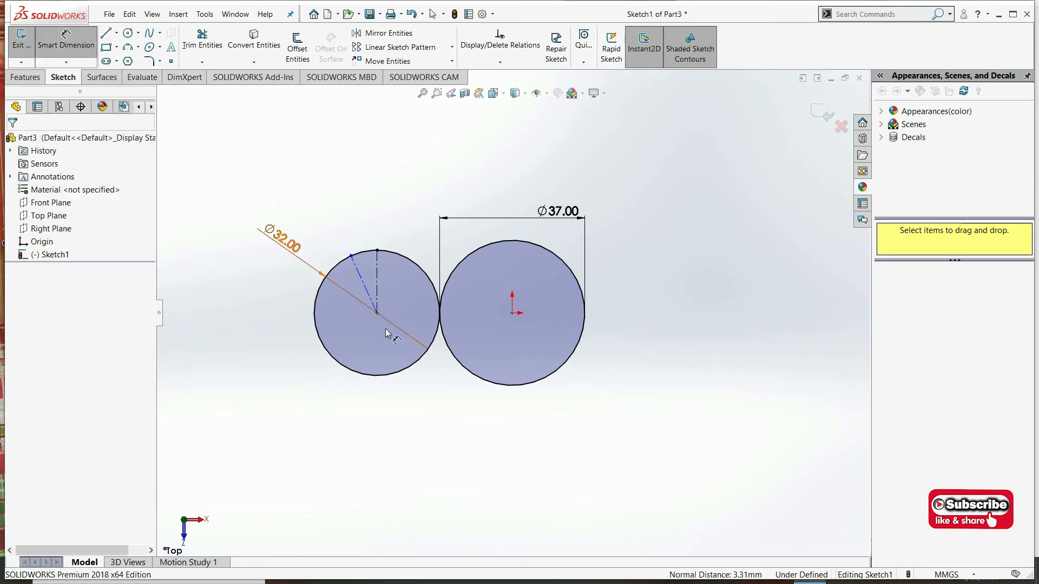
click(373, 298)
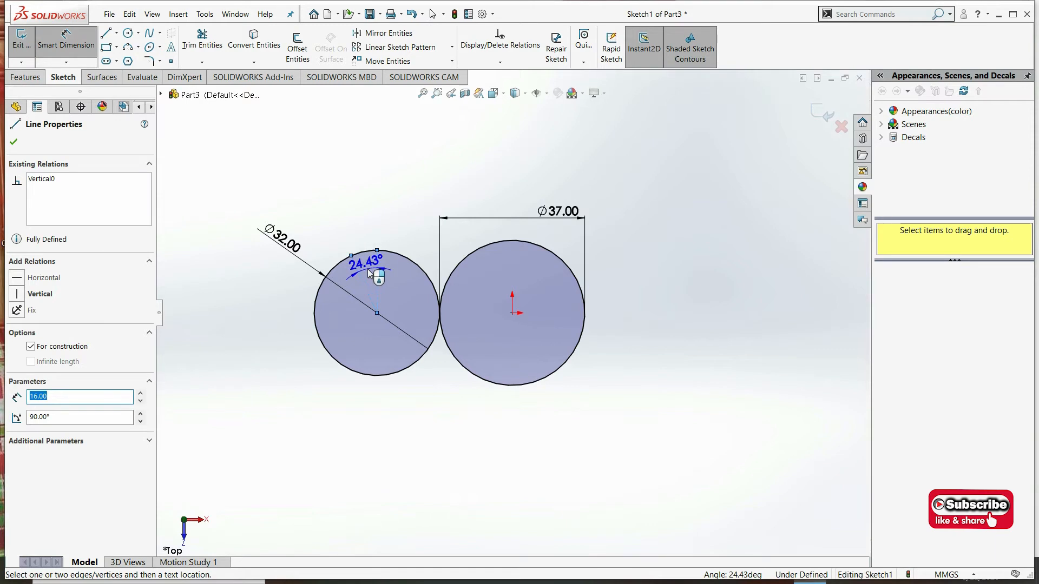
click(368, 268)
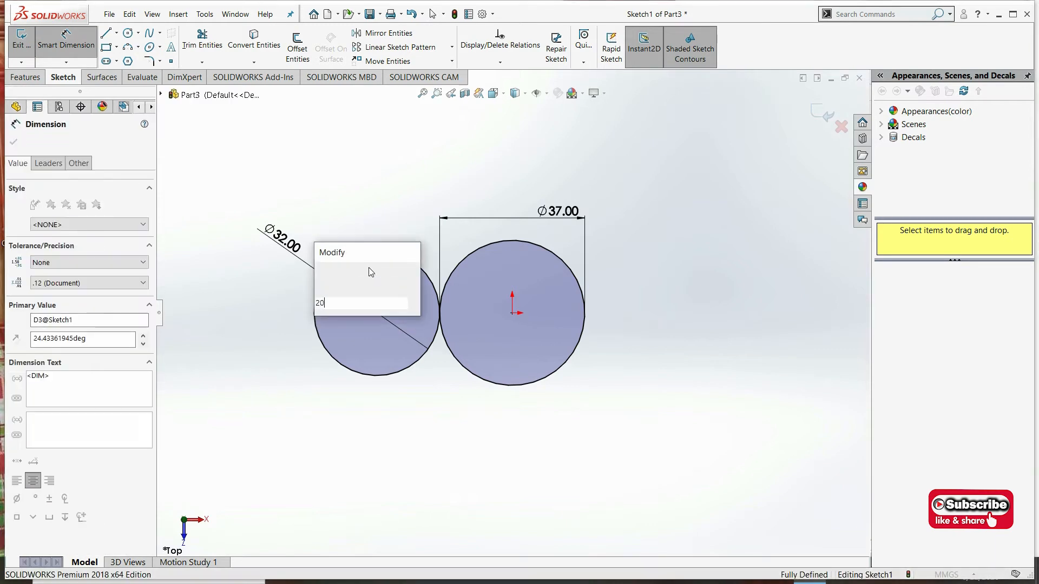
key(Return)
click(308, 169)
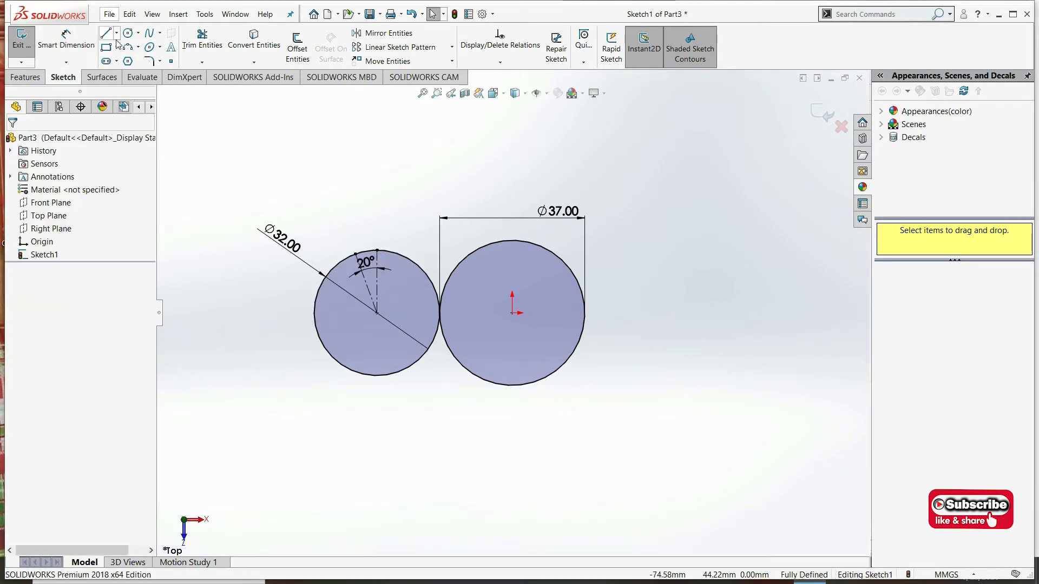
Step: Sketch a 3-point arc of about 30.5 mm radius above both circles, from the slanted centerline's outer end to the 37 mm circle
click(355, 253)
click(577, 281)
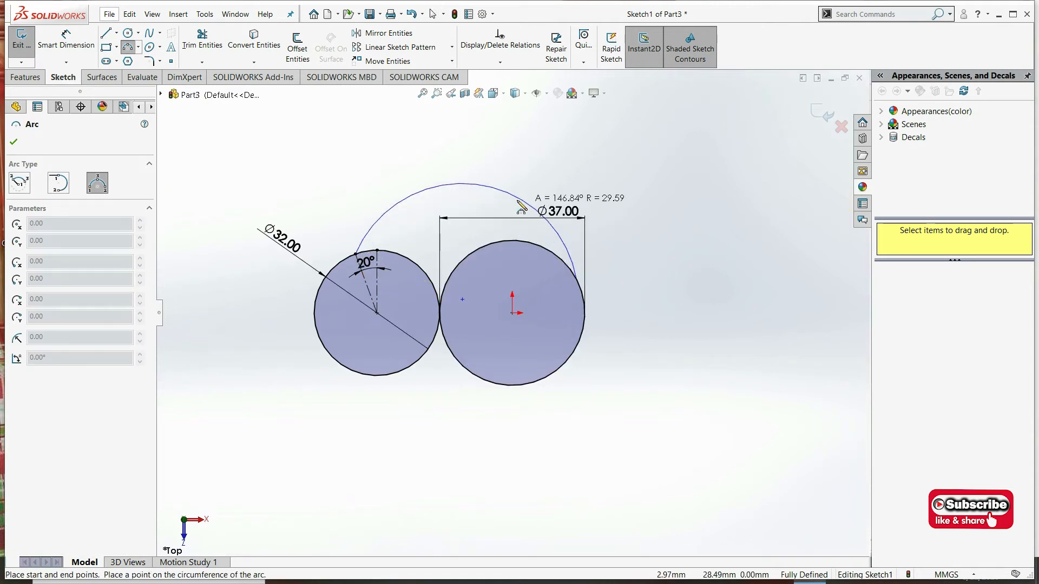
click(475, 192)
key(Escape)
key(Escape)
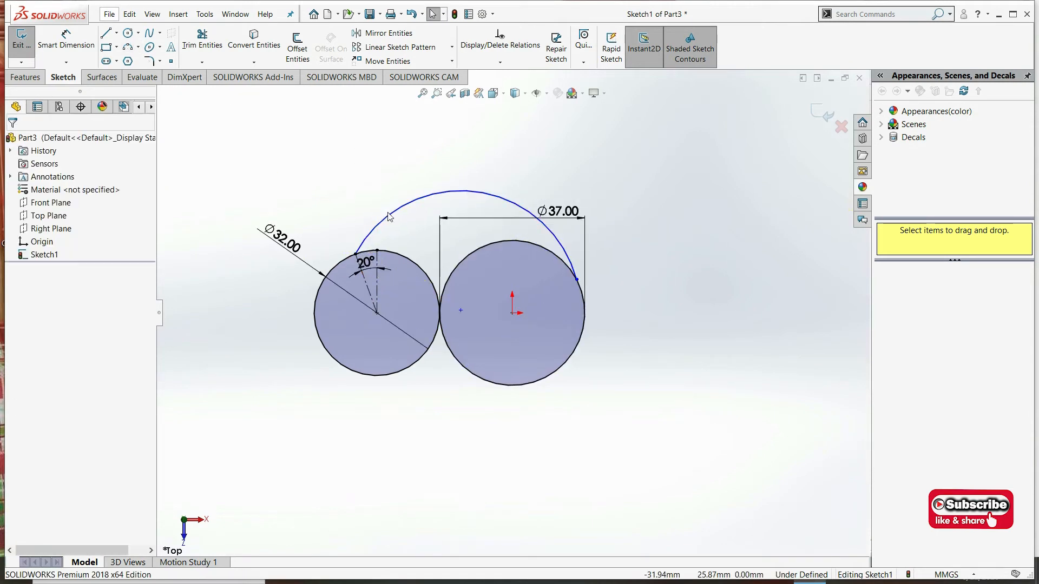
Step: Make the upper arc tangent to the 32 mm circle
click(383, 227)
ctrl+click(324, 277)
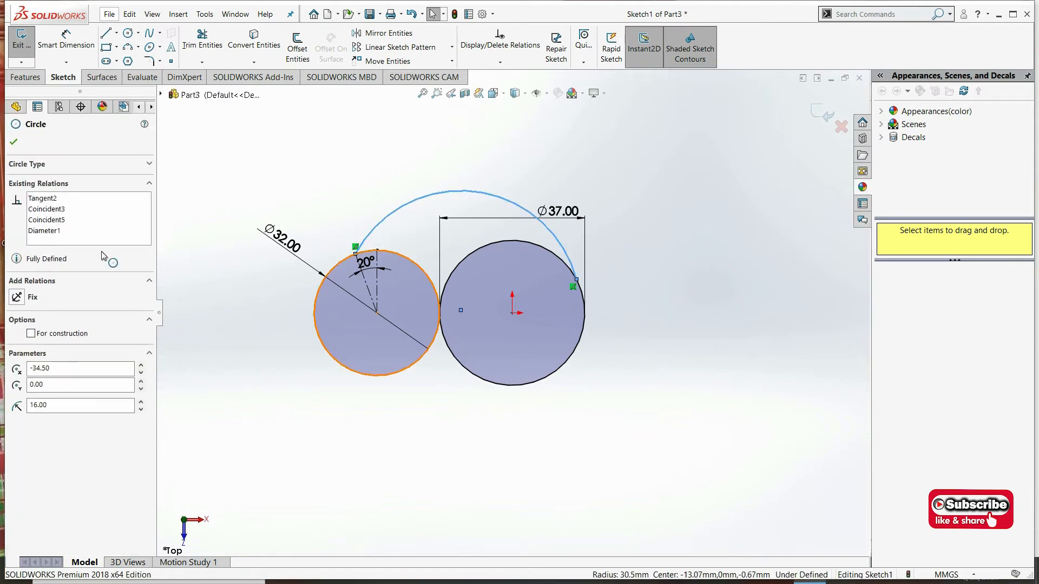
click(18, 350)
key(Escape)
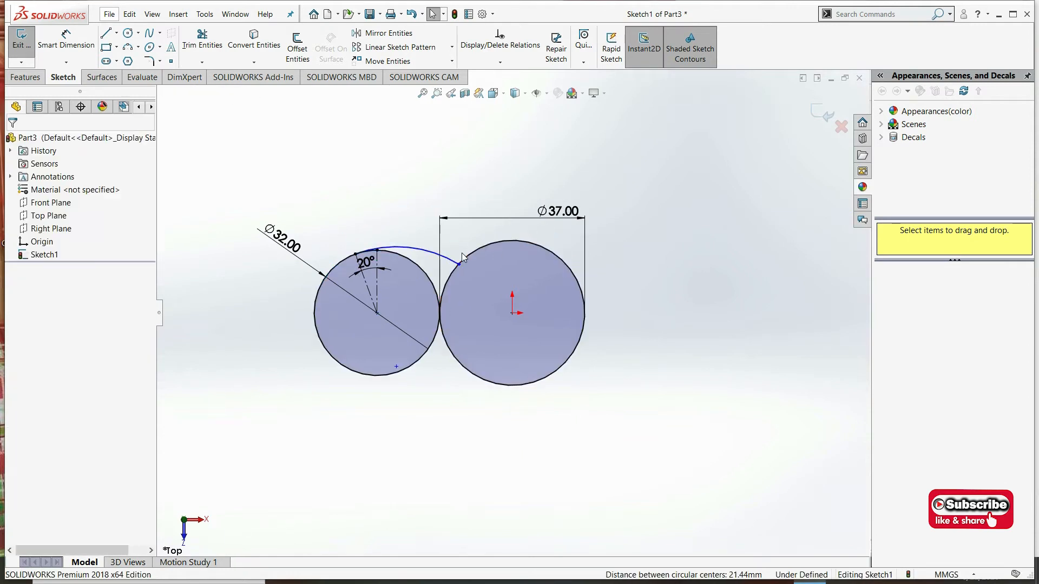
Step: Try to make the upper arc tangent to the 37 mm circle
ctrl+click(552, 253)
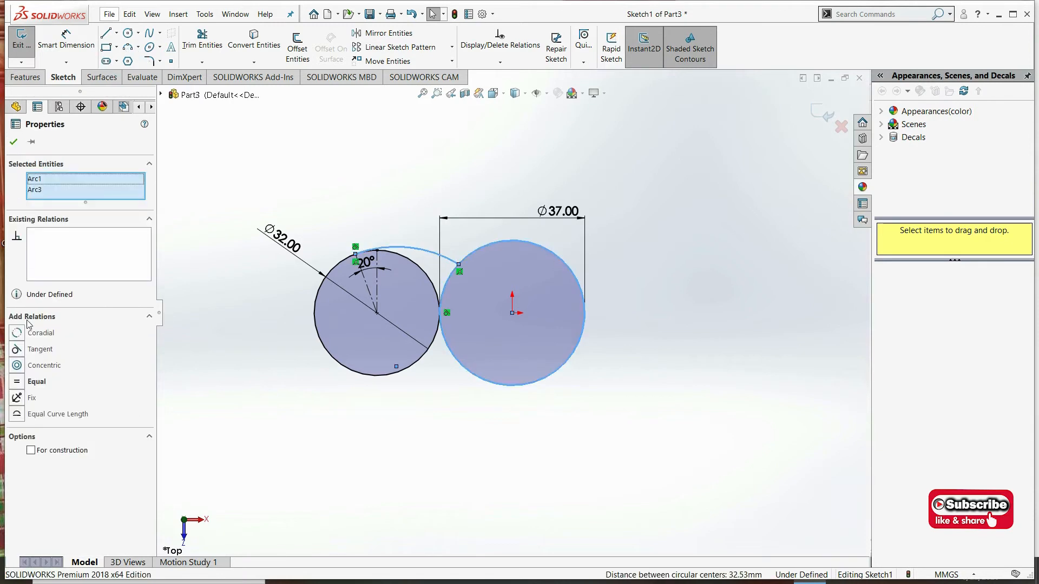
click(18, 349)
click(293, 300)
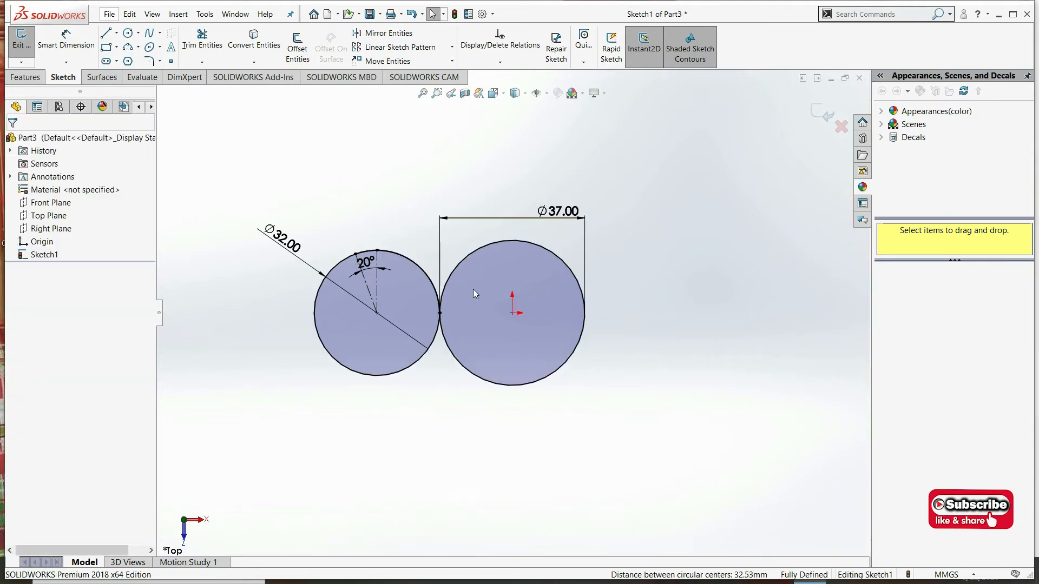
key(ctrl+z)
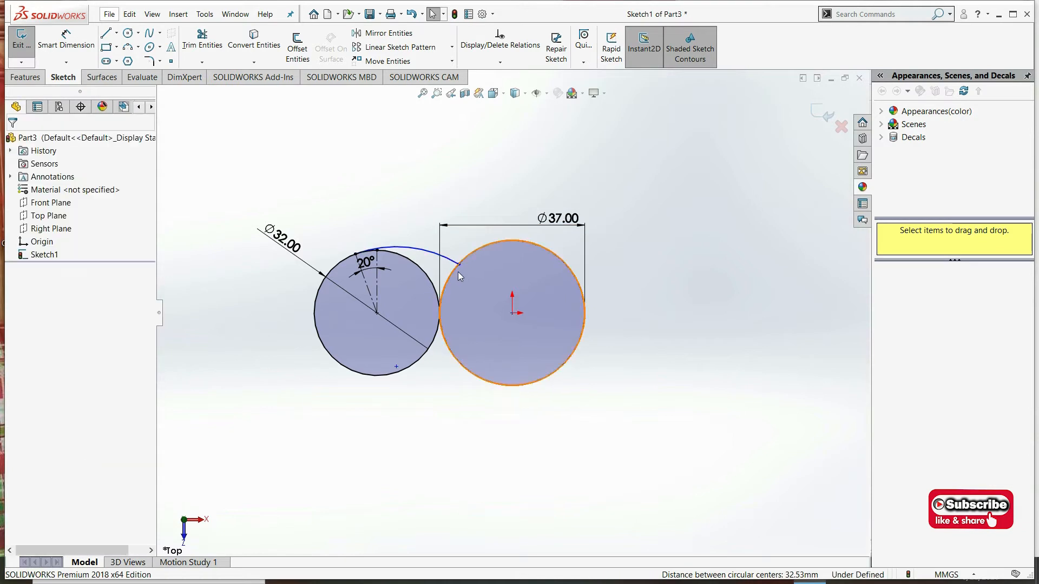
Step: Move the arc's free endpoint to the upper right of the 37 mm circle and make the arc tangent to that circle
drag(459, 264, 558, 255)
click(483, 243)
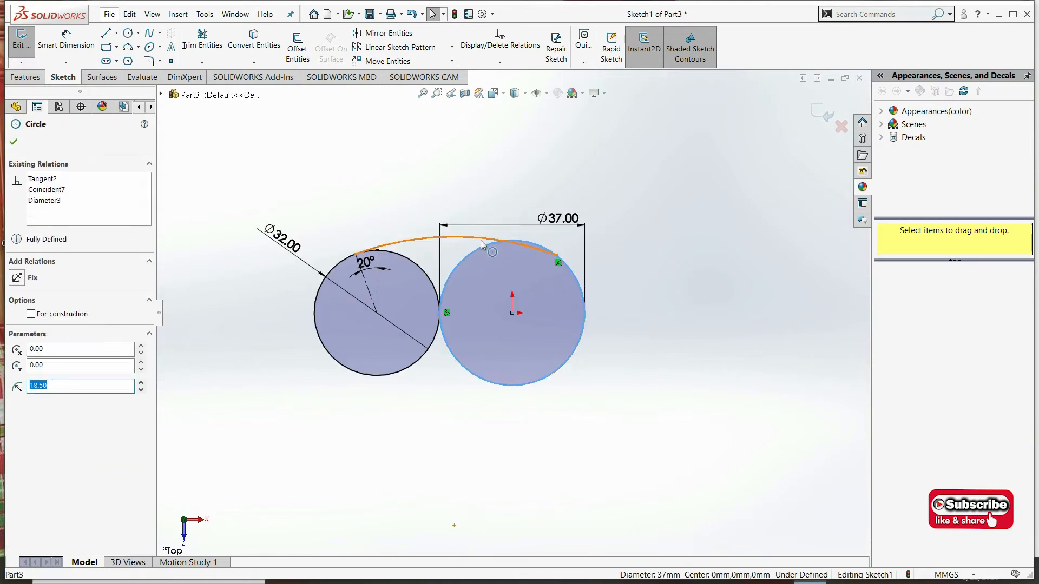
ctrl+click(525, 241)
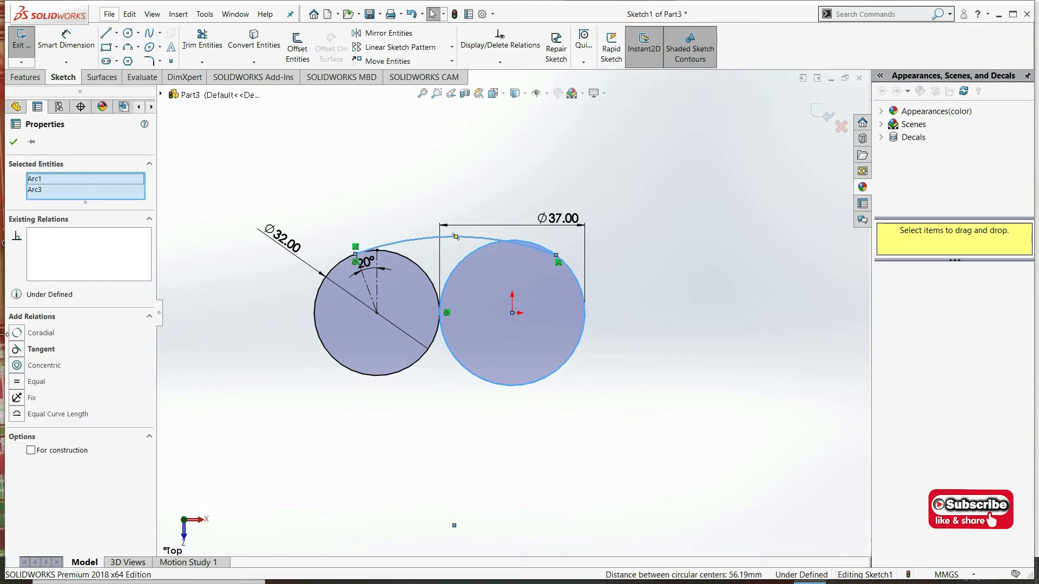
click(17, 349)
click(352, 221)
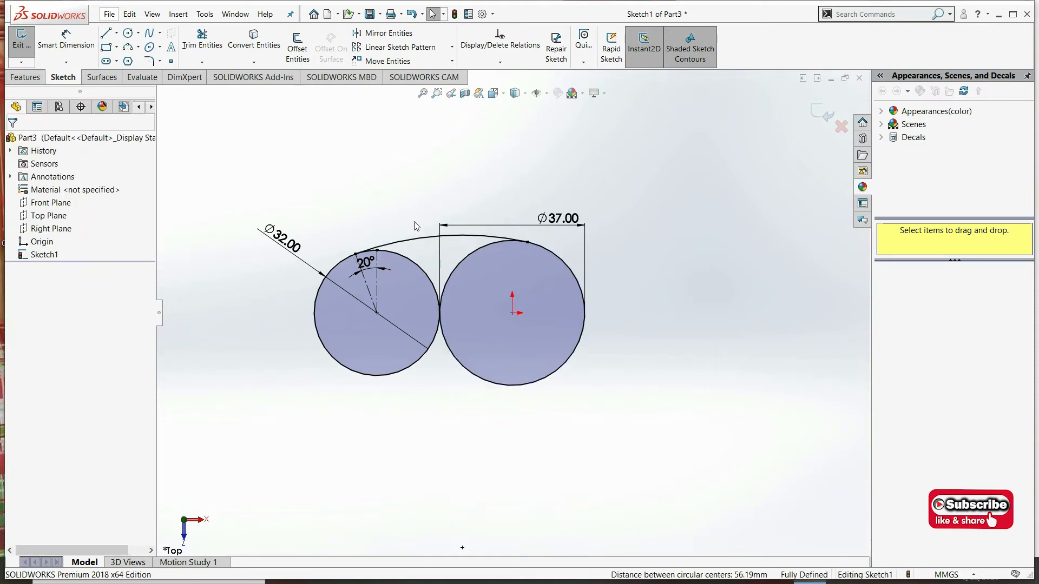
Step: Draw a horizontal centerline through both circle centres, from the 32 mm circle's leftmost point to the 37 mm circle's rightmost point
click(116, 33)
click(126, 61)
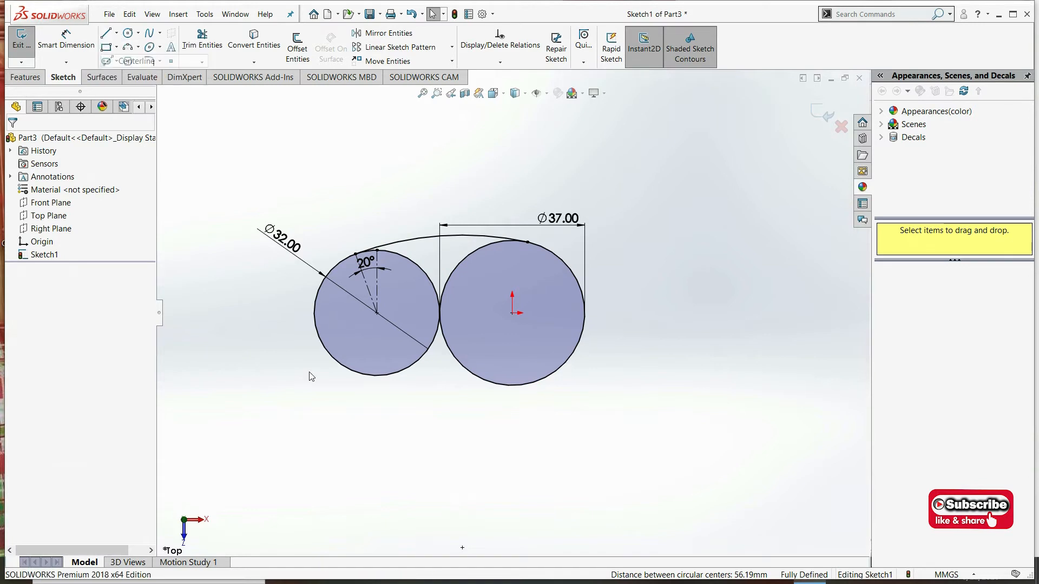
click(315, 314)
click(585, 313)
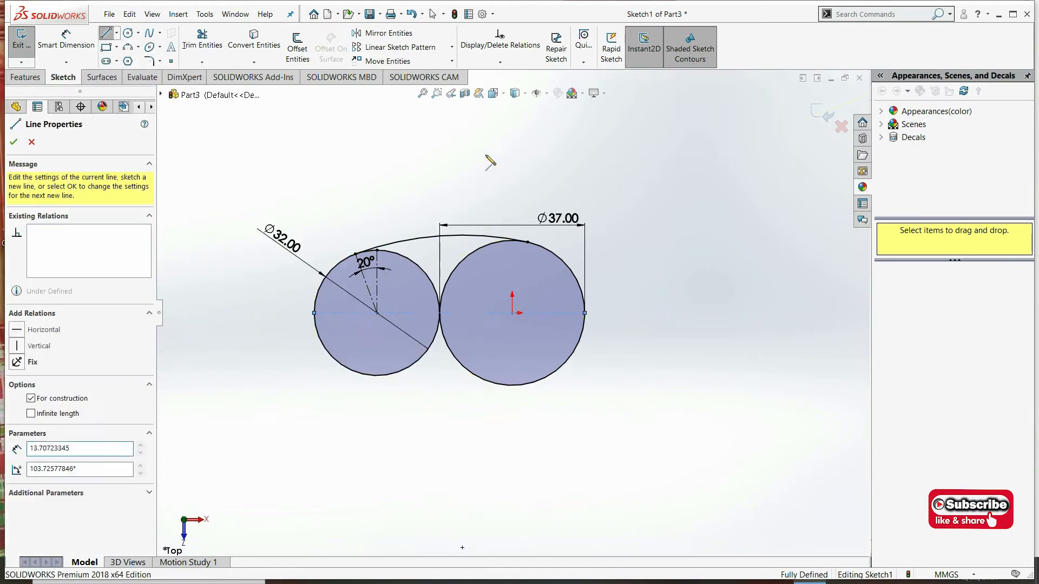
Step: Mirror the upper tangent arc about the horizontal centerline through both circles, keeping the original
key(Escape)
key(Escape)
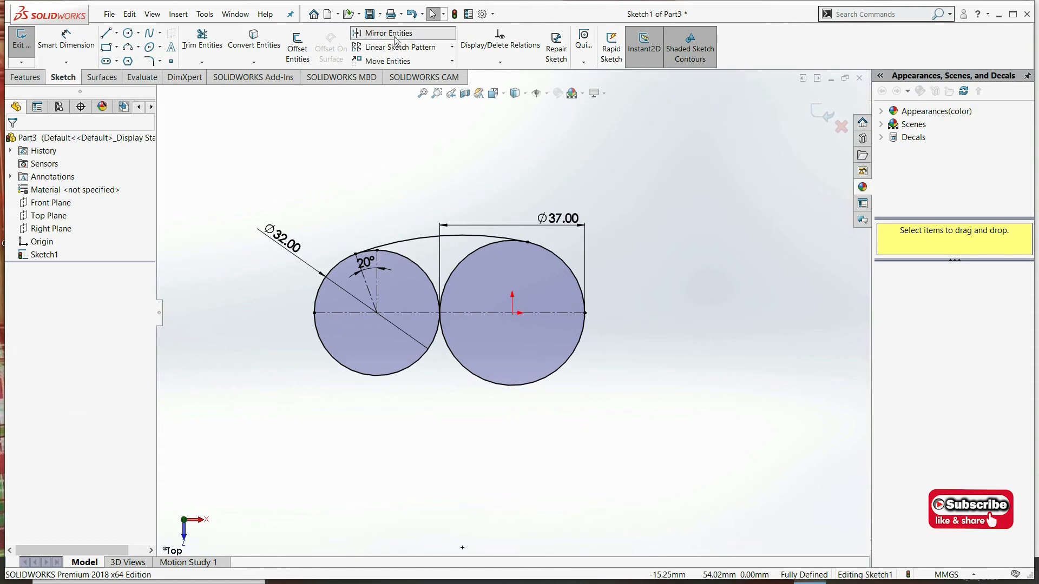
click(389, 34)
click(472, 236)
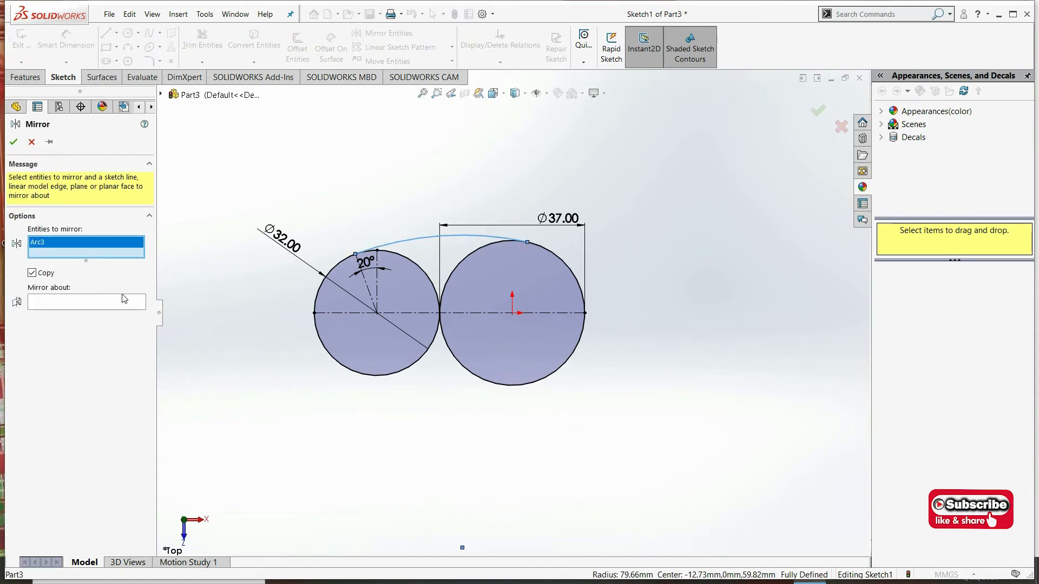
click(128, 303)
click(488, 315)
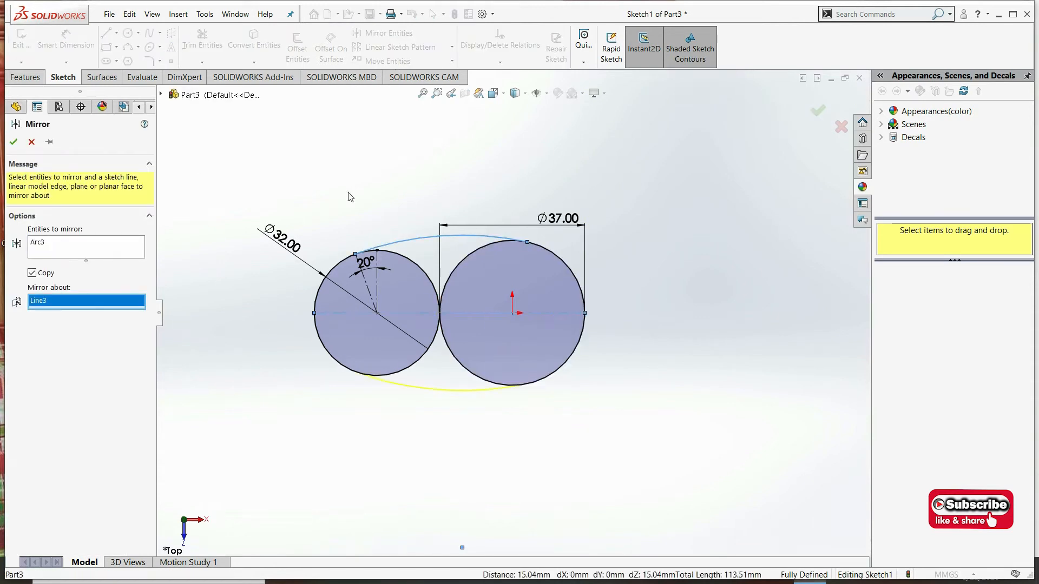
click(14, 142)
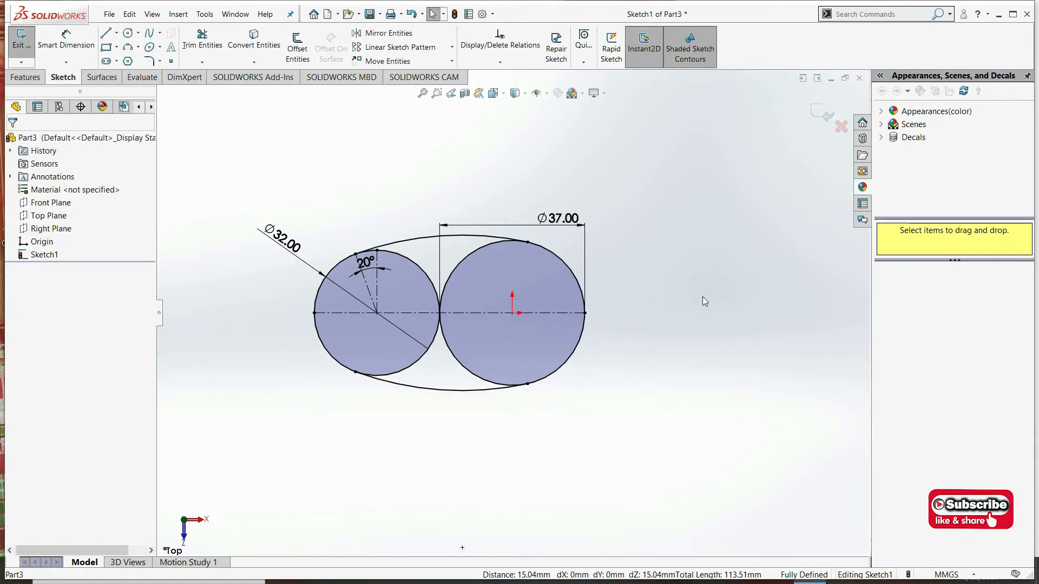
Step: Draw a horizontal centerline about 110 mm long outward from the 37 mm circle's rightmost point
scroll(647, 317, up, 3)
scroll(789, 294, down, 3)
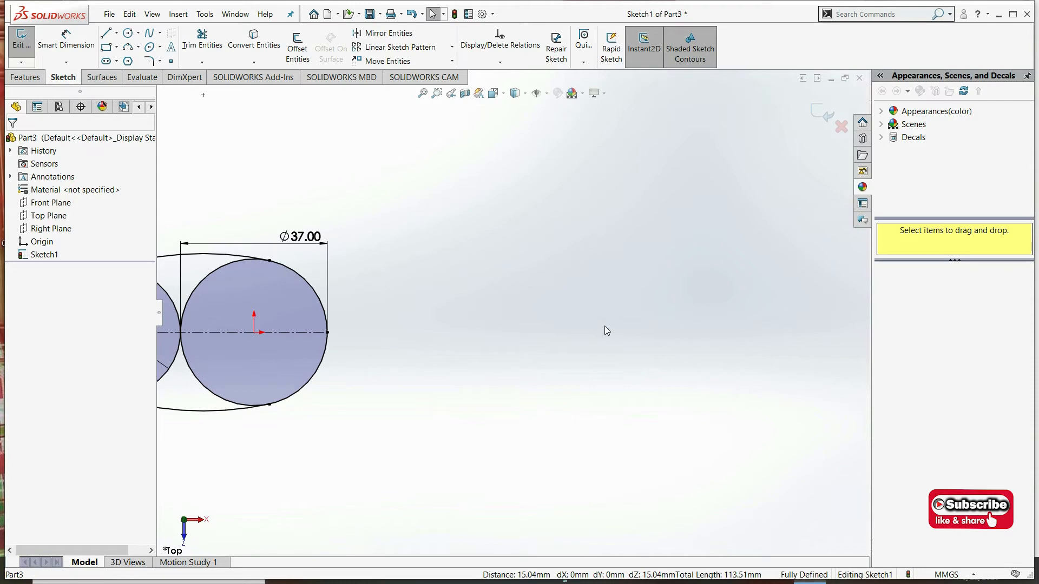
click(116, 32)
click(130, 58)
click(765, 333)
key(Escape)
key(Escape)
Step: Dimension the new horizontal centerline to a length of 120 mm
click(539, 332)
click(537, 306)
text(120)
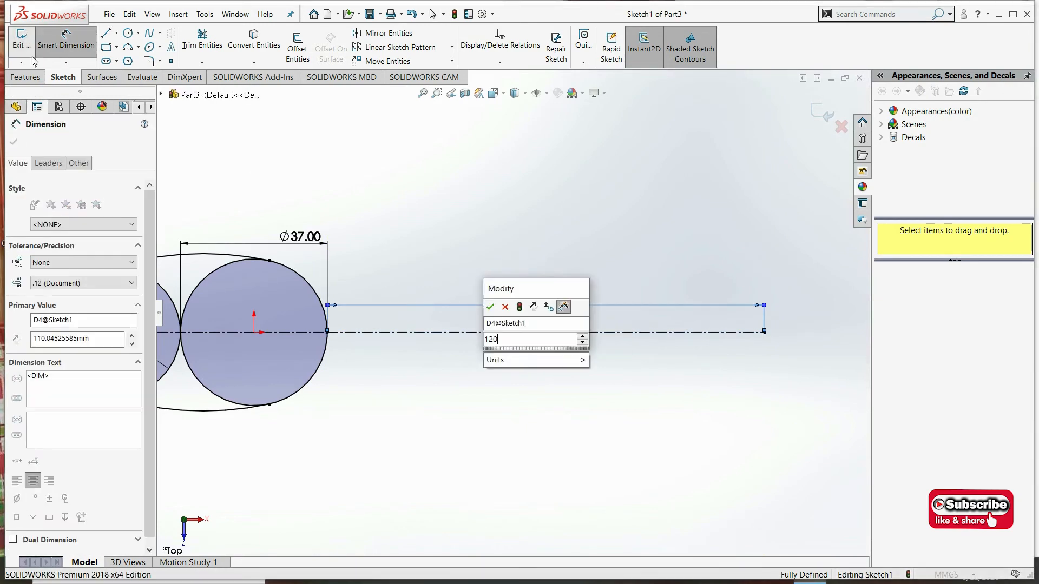
key(Return)
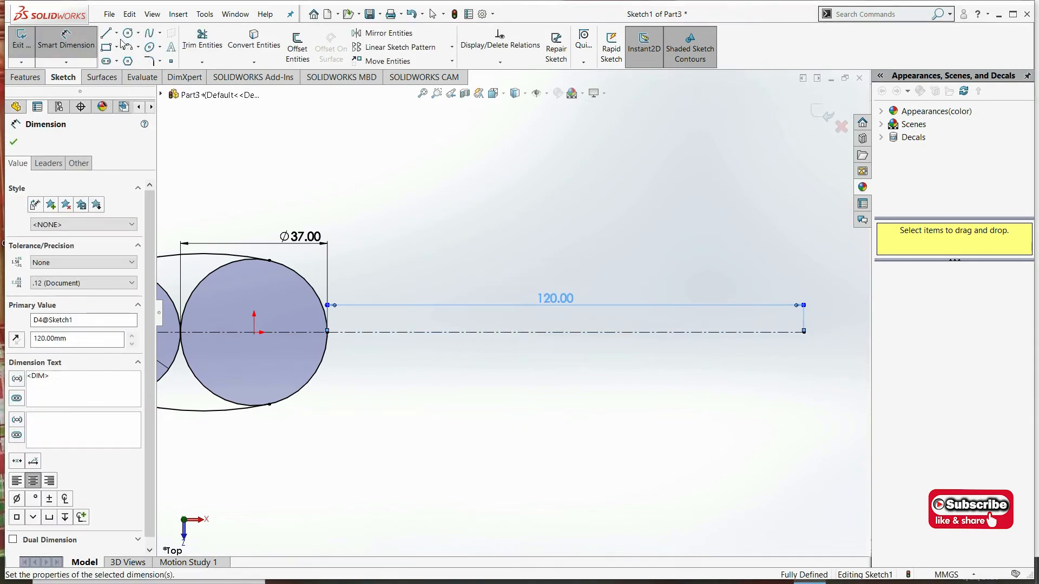
Step: Draw connected construction lines down from the 120 mm centerline's outer end, back at a slight slope, and vertically up to the 37 mm circle's rightmost point
click(804, 332)
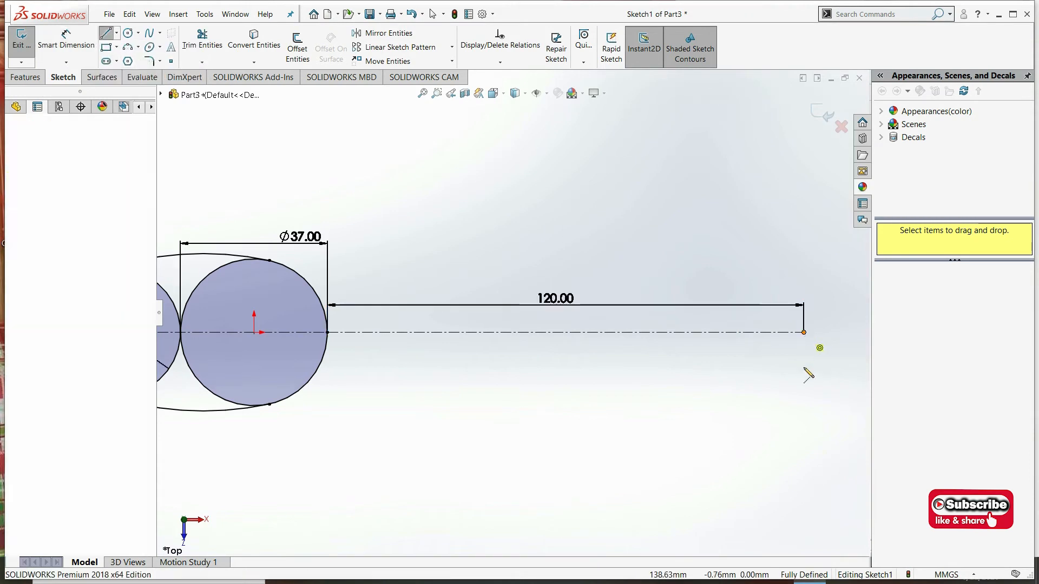
click(803, 368)
click(326, 346)
scroll(352, 338, down, 5)
scroll(353, 327, down, 2)
click(454, 287)
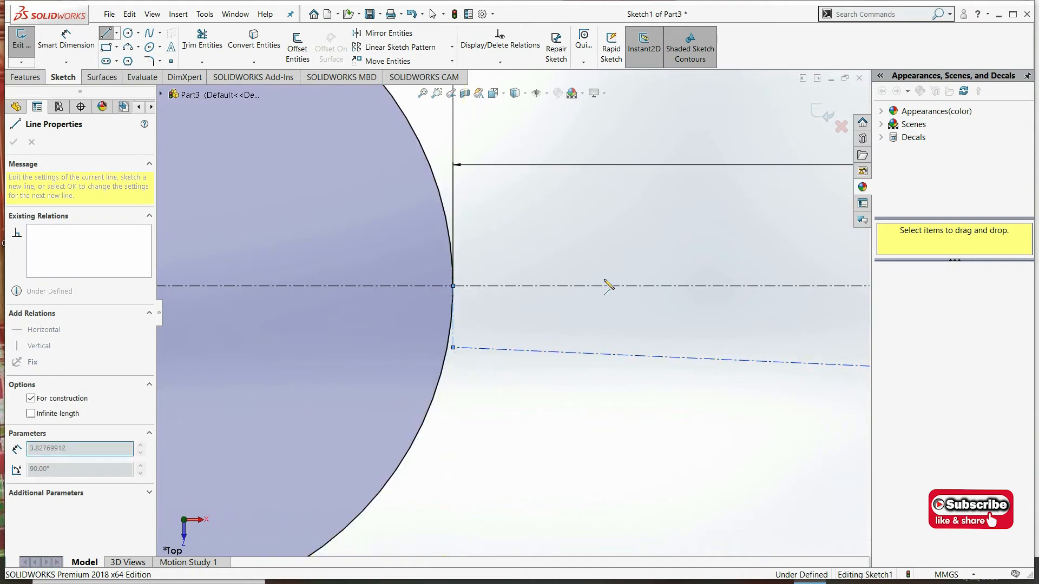
key(Escape)
key(Escape)
Step: Dimension the short vertical construction line beside the 37 mm circle to 7.5/2 mm
click(66, 41)
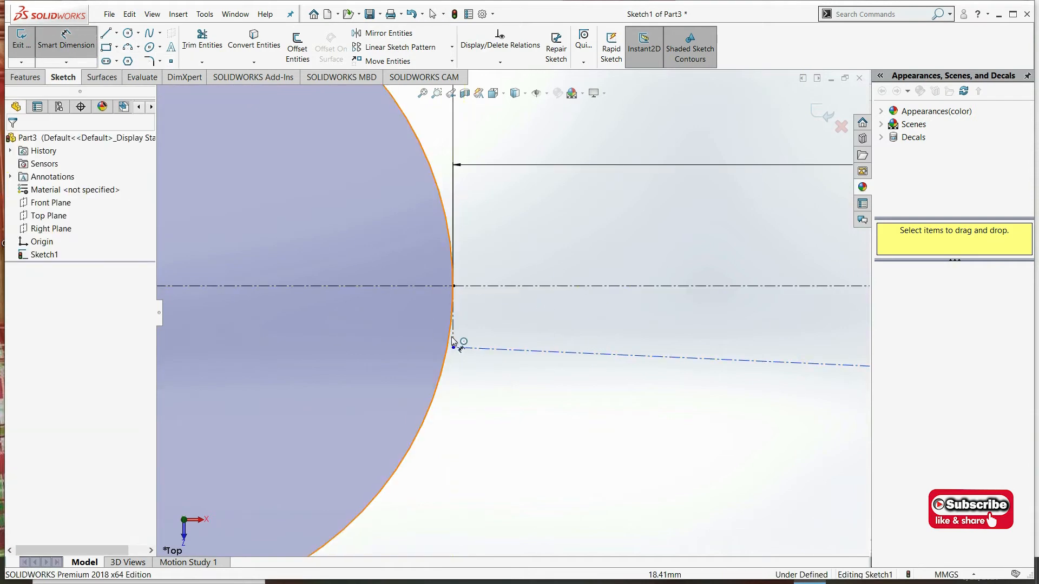
click(481, 328)
click(480, 327)
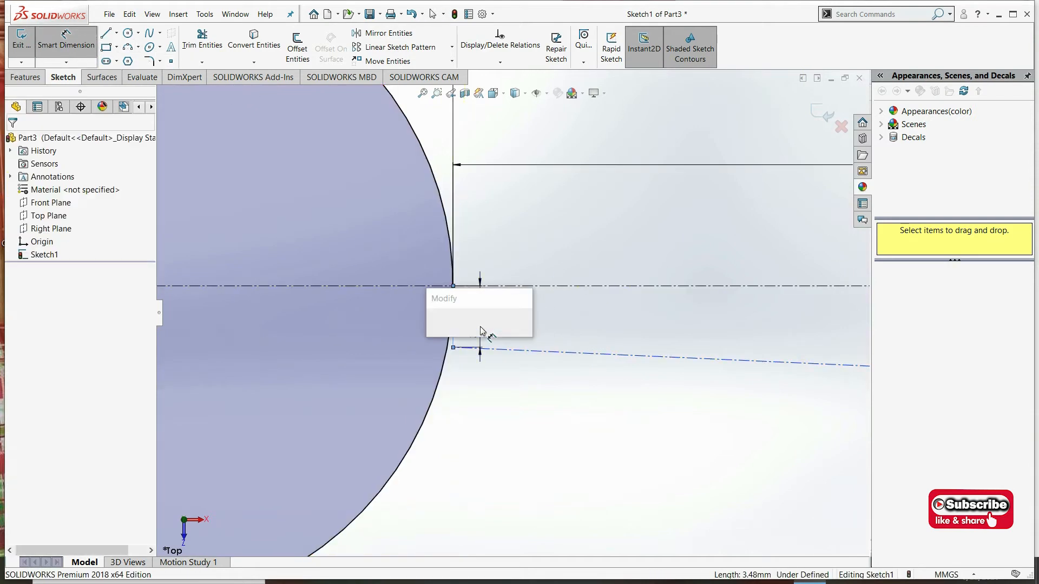
text(7.5/2)
key(Return)
key(Escape)
Step: Dimension the vertical construction line at the outer end of the 120 mm centerline to 7.75 mm
scroll(560, 316, up, 3)
scroll(560, 316, up, 3)
scroll(671, 319, down, 5)
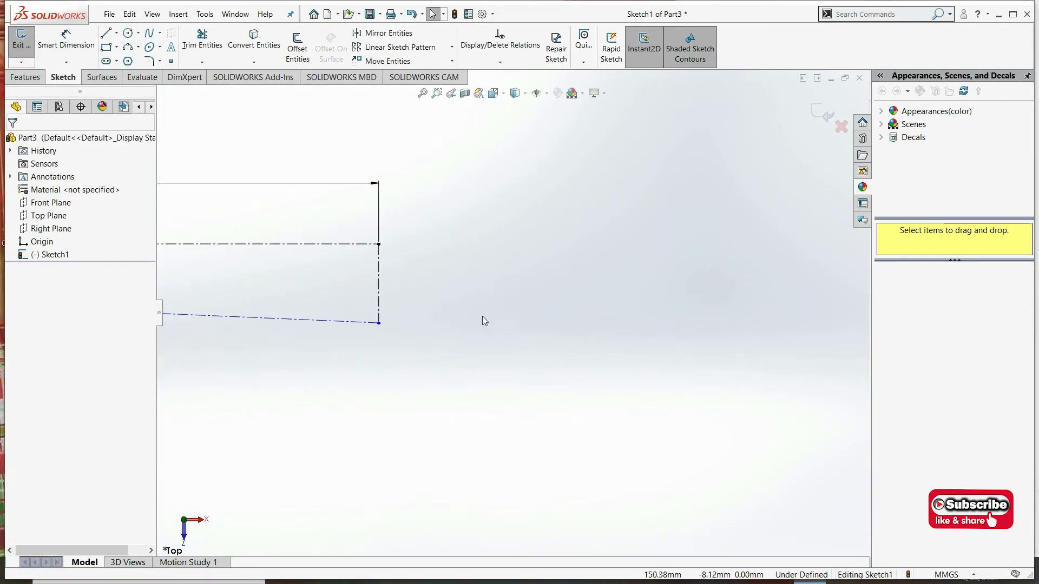
click(66, 45)
click(378, 295)
click(432, 292)
text(8.94)
key(Return)
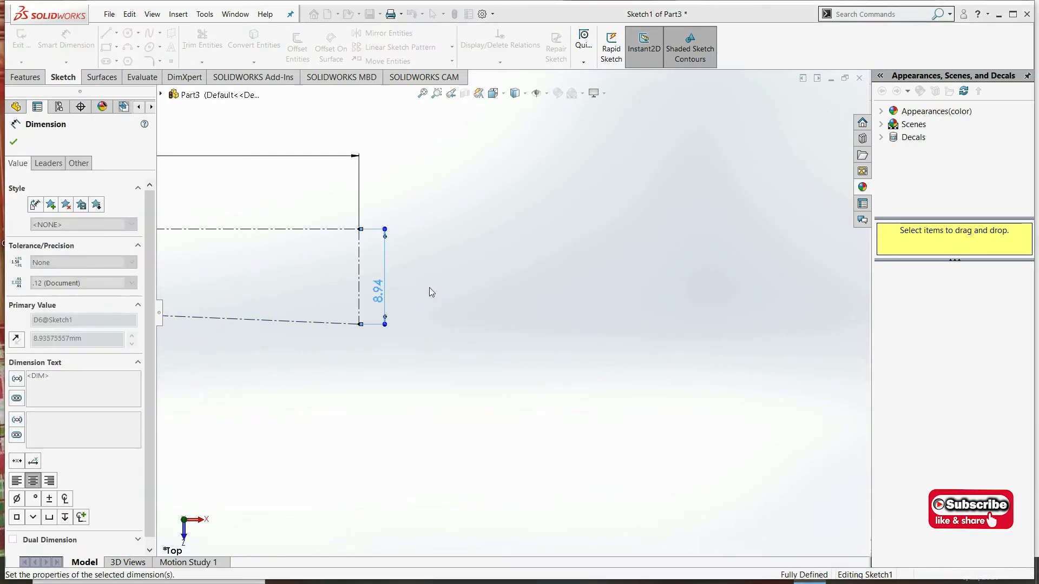
scroll(432, 292, up, 10)
scroll(422, 296, down, 4)
key(Escape)
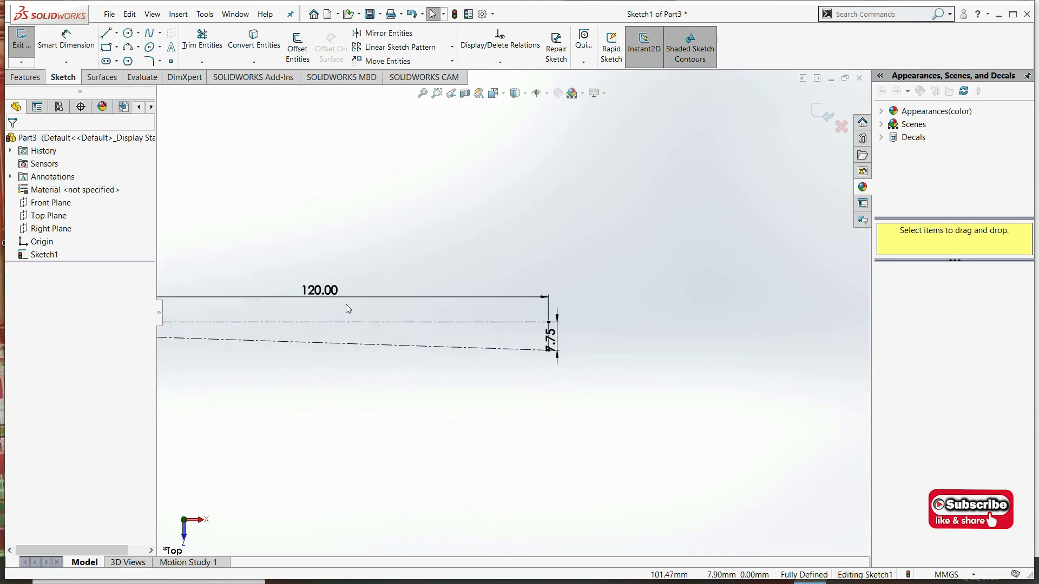
Step: Draw a horizontal centerline about 8.3 mm long outward from the end of the 120 mm centerline
scroll(653, 317, down, 5)
click(116, 32)
click(130, 66)
click(533, 284)
click(626, 283)
key(Escape)
Step: Dimension the short outer horizontal centerline to a length of 6 mm
click(66, 48)
click(586, 283)
click(588, 267)
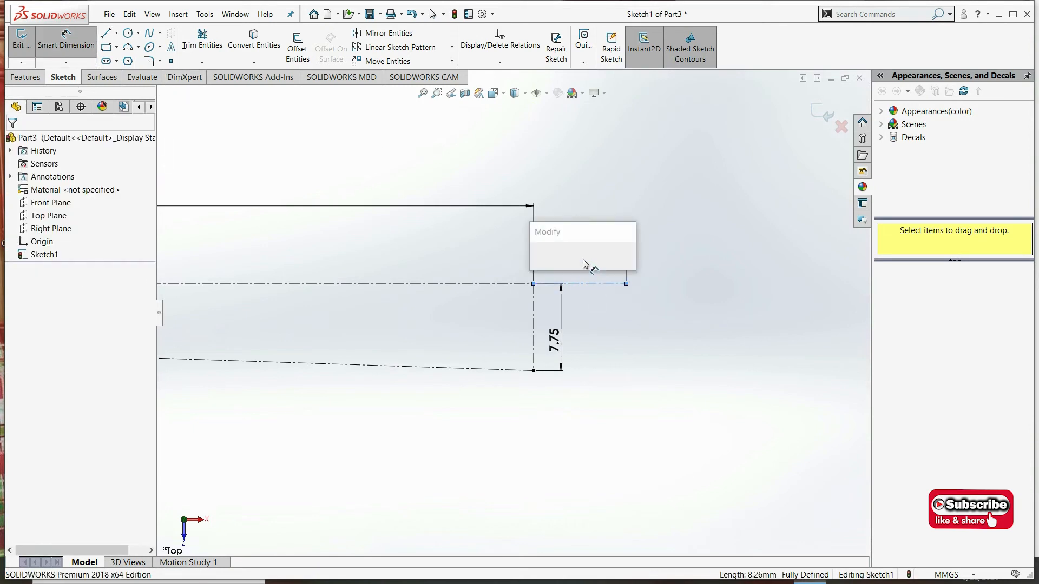
text(6)
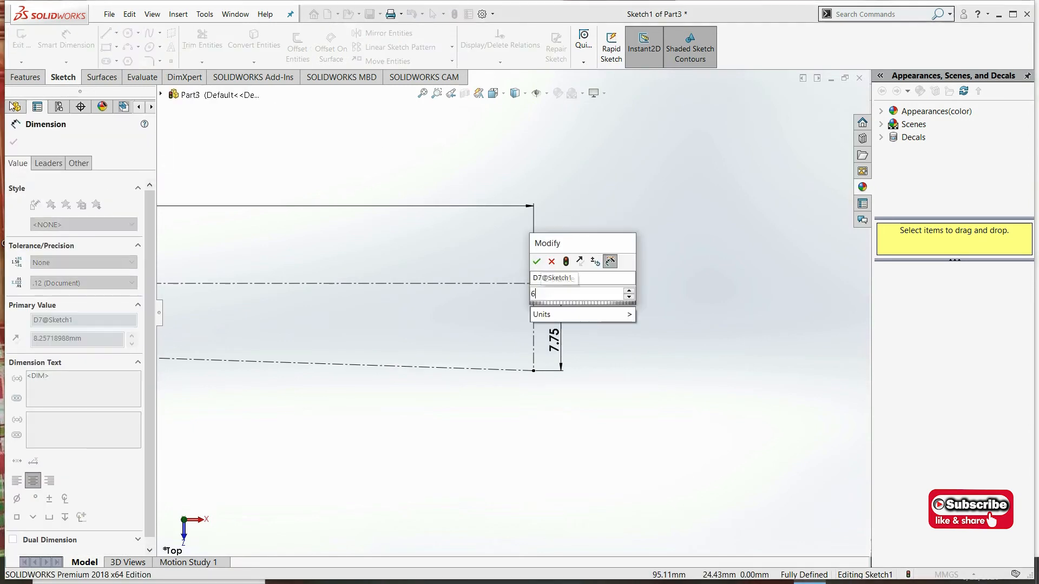
click(537, 261)
key(Escape)
Step: Draw a two-point spline from the lower end of the 7.75 mm construction line to the outer end of the 6 mm centerline
click(150, 33)
click(533, 371)
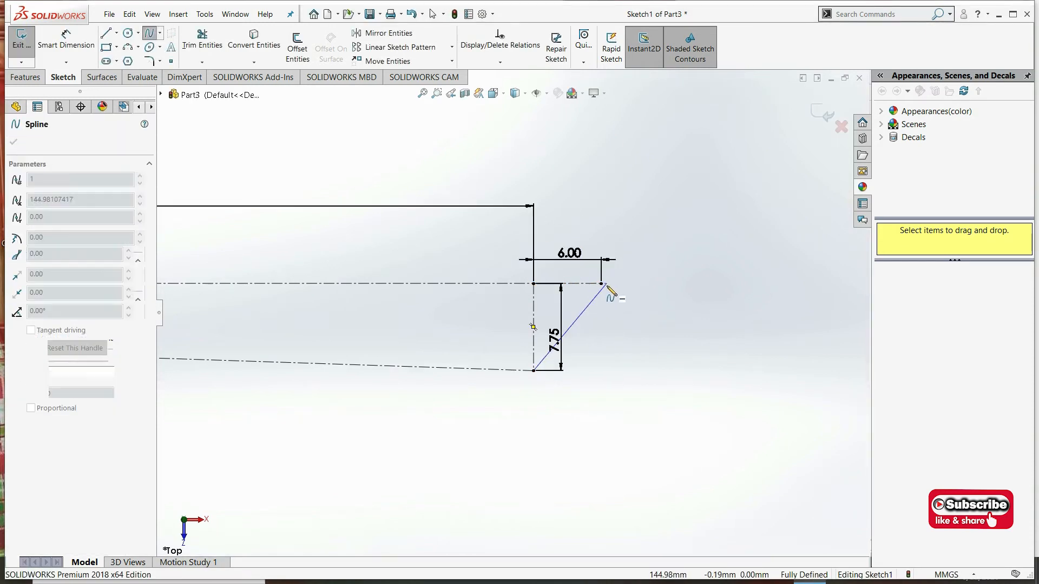
double_click(601, 284)
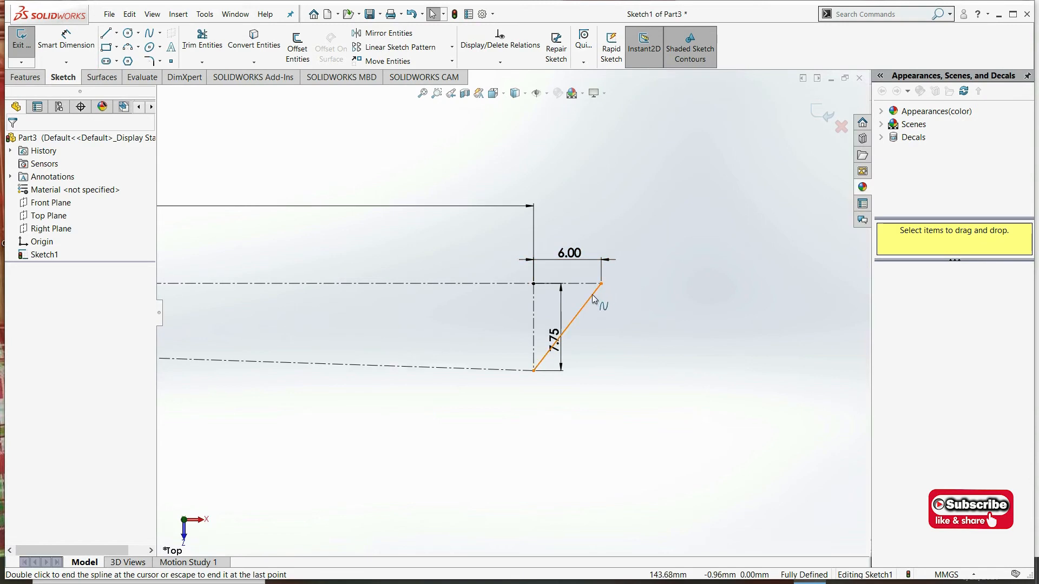
Step: Bow the spline outward with its lower end handle and make it tangent to the sloped construction line
click(571, 325)
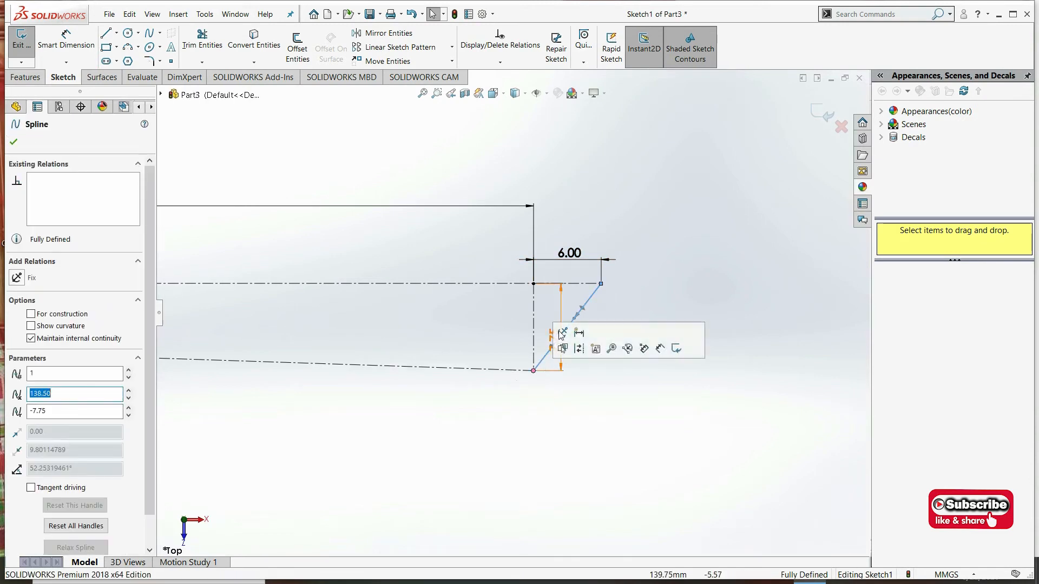
scroll(544, 363, down, 3)
drag(561, 301, 584, 372)
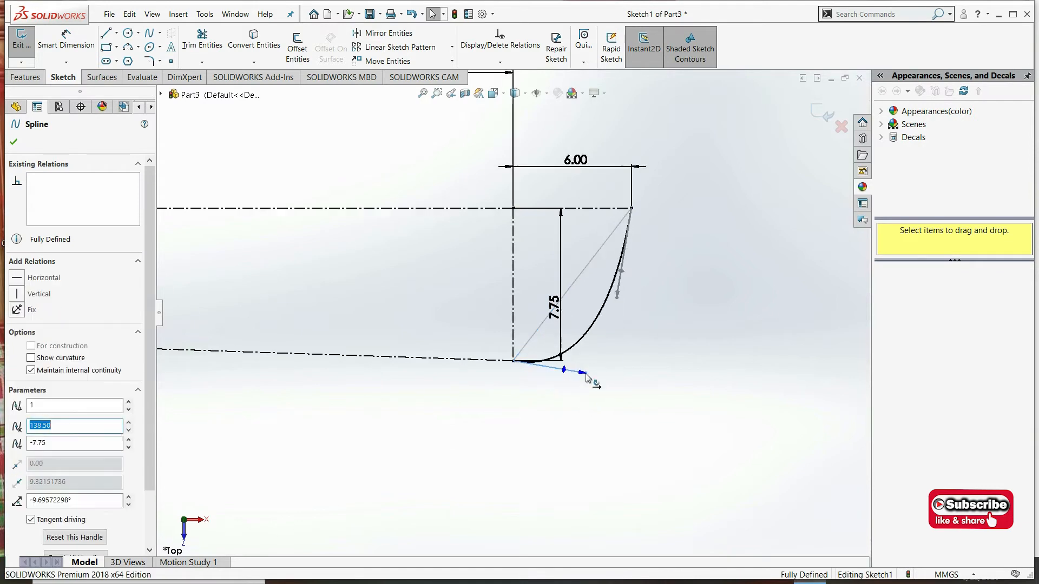
ctrl+click(479, 359)
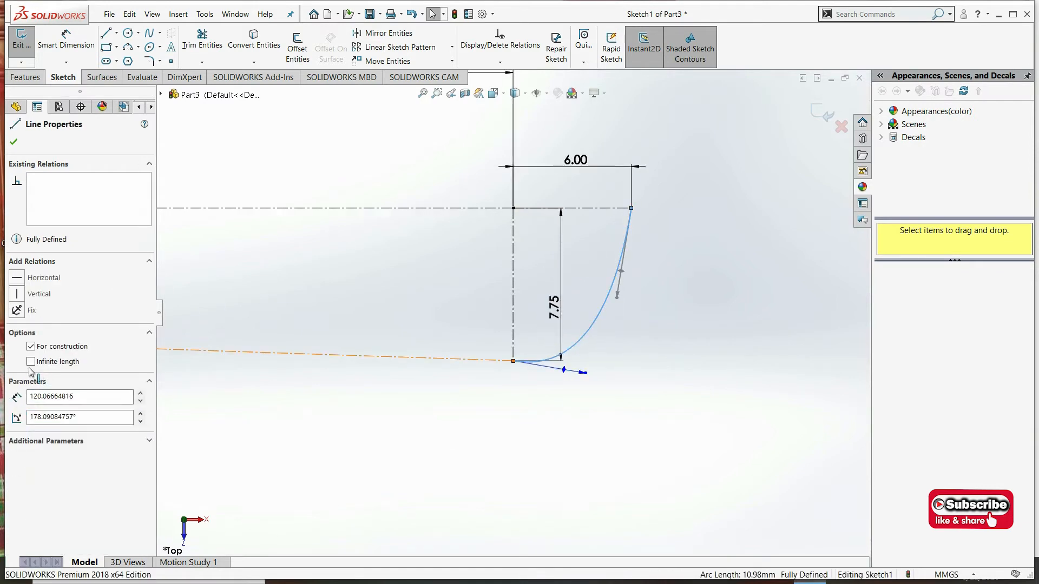
click(362, 288)
Step: Adjust the tangent handle at the spline's upper end and constrain that handle to be vertical
click(631, 209)
scroll(633, 216, down, 2)
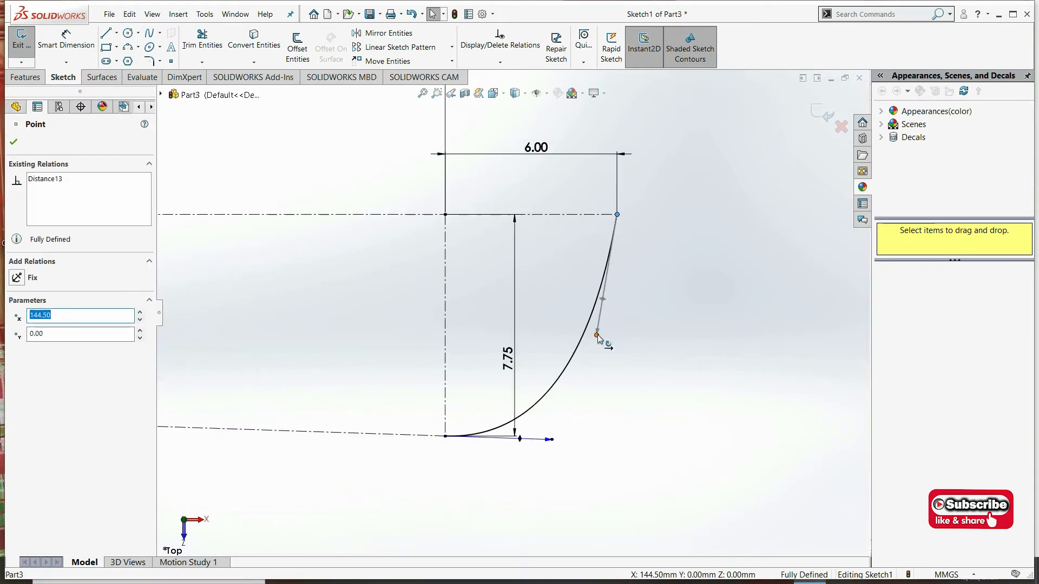
drag(598, 332, 627, 338)
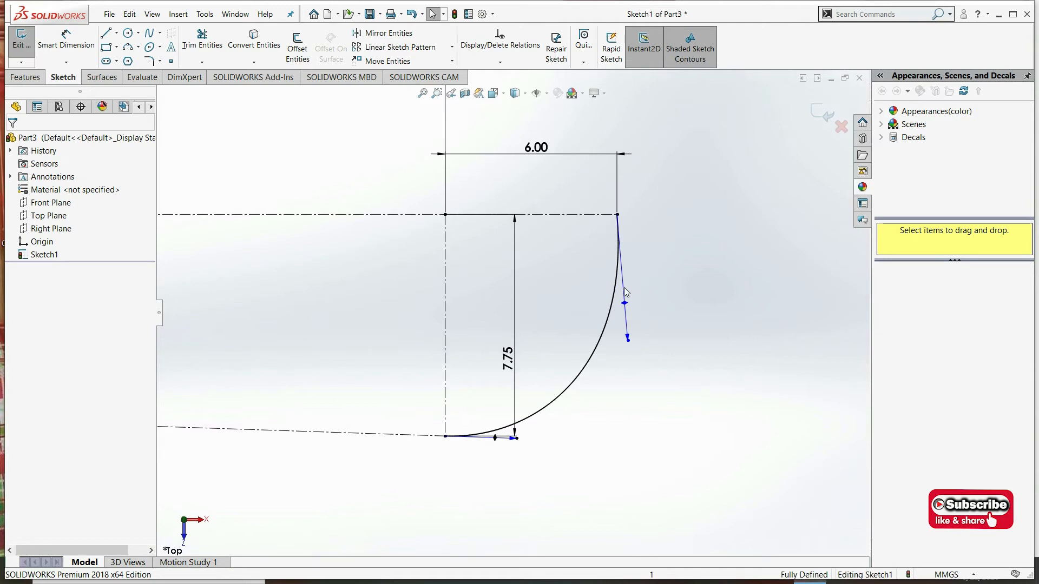
mouse_move(622, 348)
mouse_down()
mouse_move(607, 353)
mouse_move(622, 355)
mouse_move(610, 342)
mouse_up()
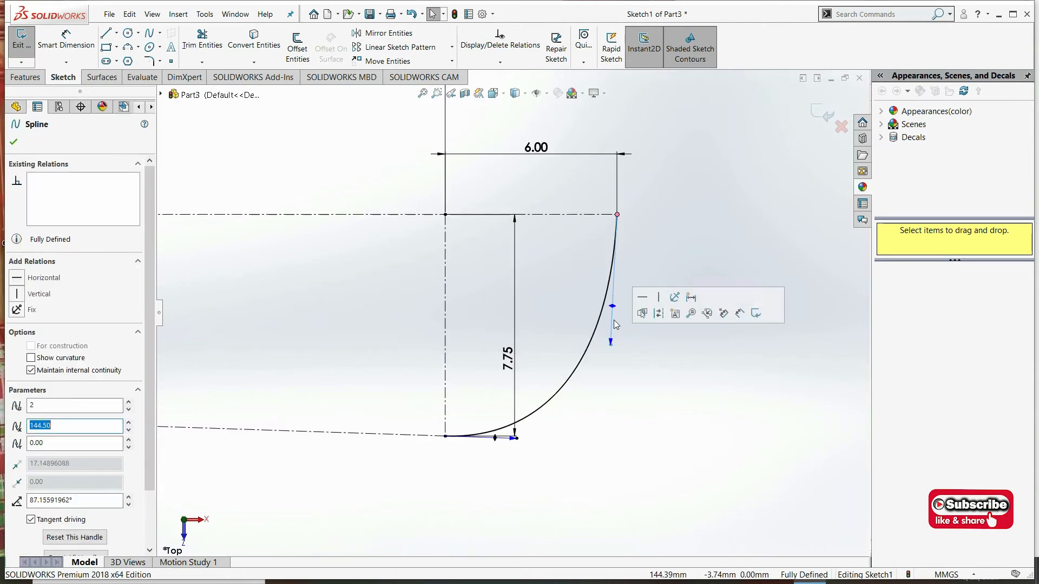
click(658, 297)
click(590, 254)
Step: Draw a solid line from the spline's lower end along the sloped construction line to the edge of the 37 mm circle
scroll(563, 319, up, 8)
scroll(513, 333, up, 2)
scroll(451, 329, down, 4)
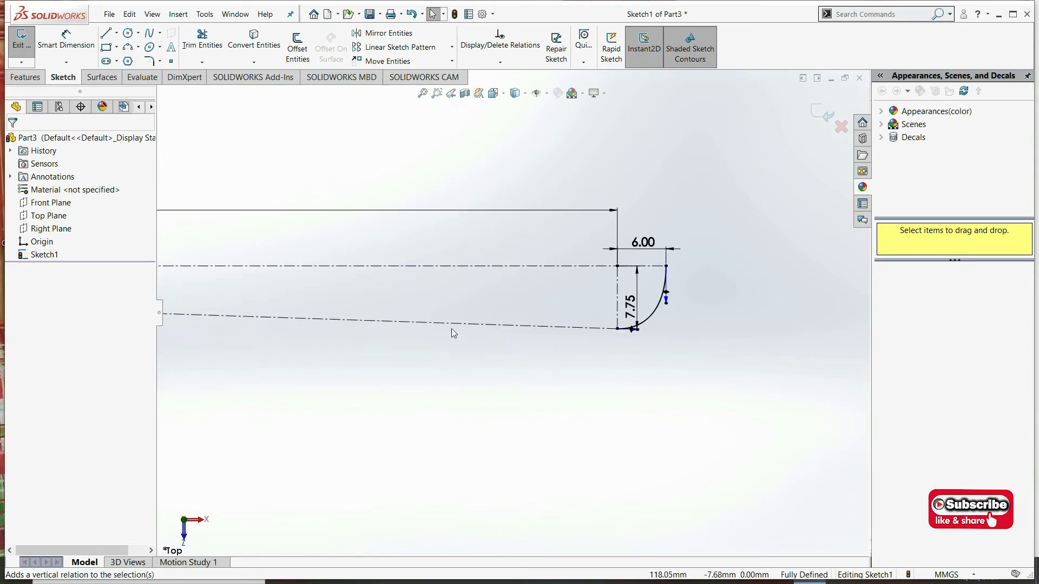
key(l)
click(617, 329)
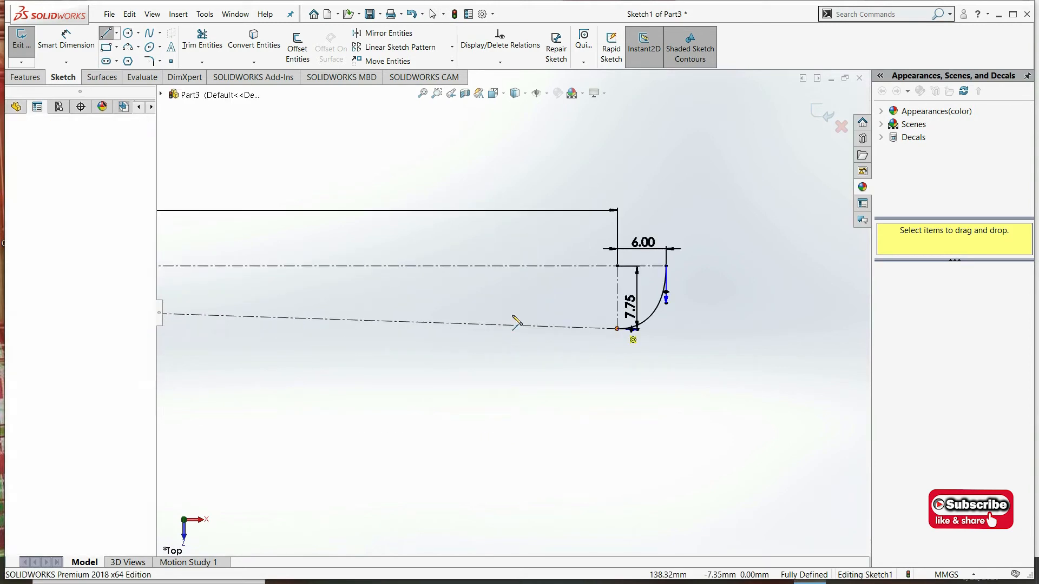
scroll(453, 349, up, 8)
scroll(379, 303, down, 8)
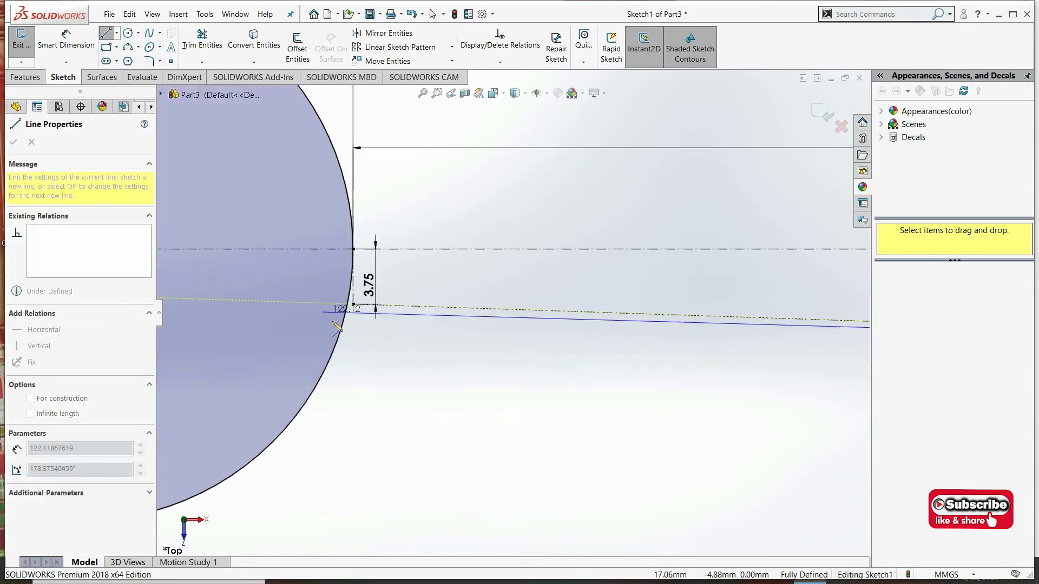
click(350, 305)
key(Escape)
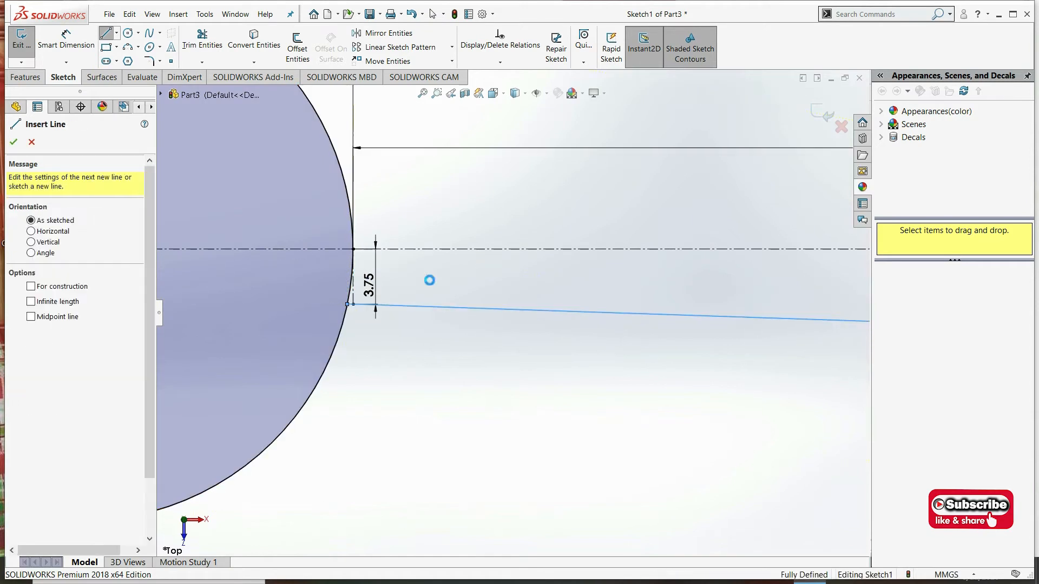
Step: Draw a three-point arc of about 6.35 mm radius between the 37 mm circle and the sloped line, beneath their junction
click(128, 47)
click(338, 342)
click(428, 308)
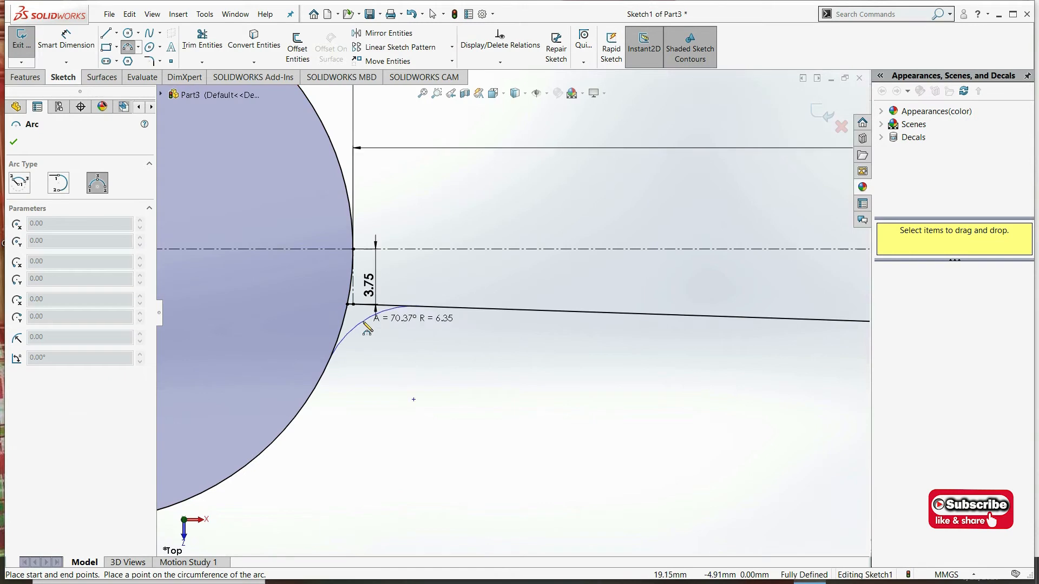
click(372, 317)
scroll(360, 320, down, 5)
key(Escape)
Step: Make the small corner arc tangent to both the sloped line and the 37 mm circle
click(408, 304)
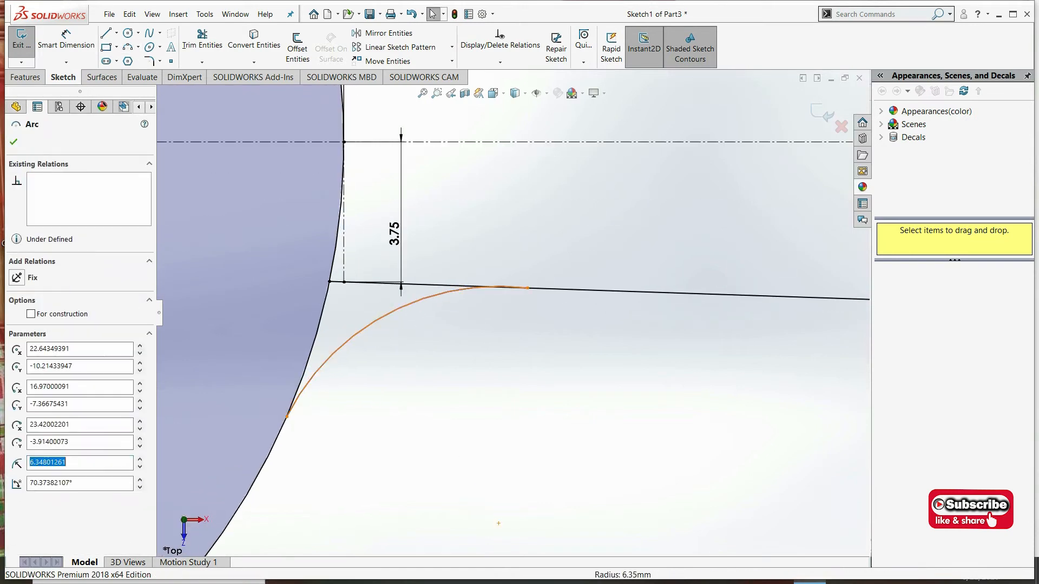
click(432, 287)
click(48, 331)
key(Escape)
click(361, 329)
ctrl+click(316, 339)
click(18, 350)
click(432, 349)
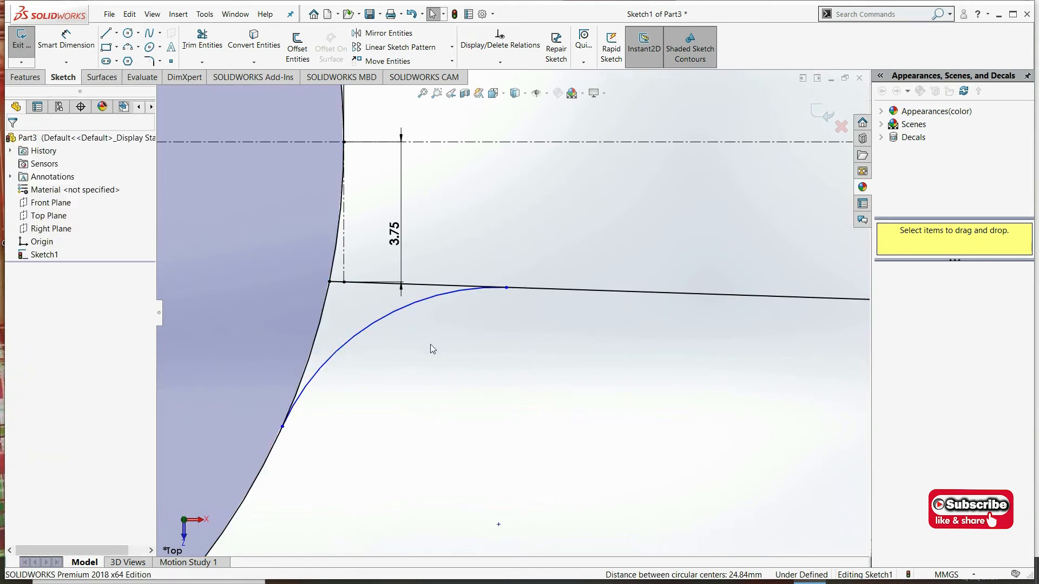
Step: Dimension the small corner arc to a radius of 5 mm
click(66, 40)
click(379, 317)
click(443, 407)
text(5)
click(397, 405)
key(Escape)
Step: Mirror the 5 mm corner arc, the sloped handle line and the end spline about the horizontal centerline, keeping the originals
scroll(534, 335, up, 5)
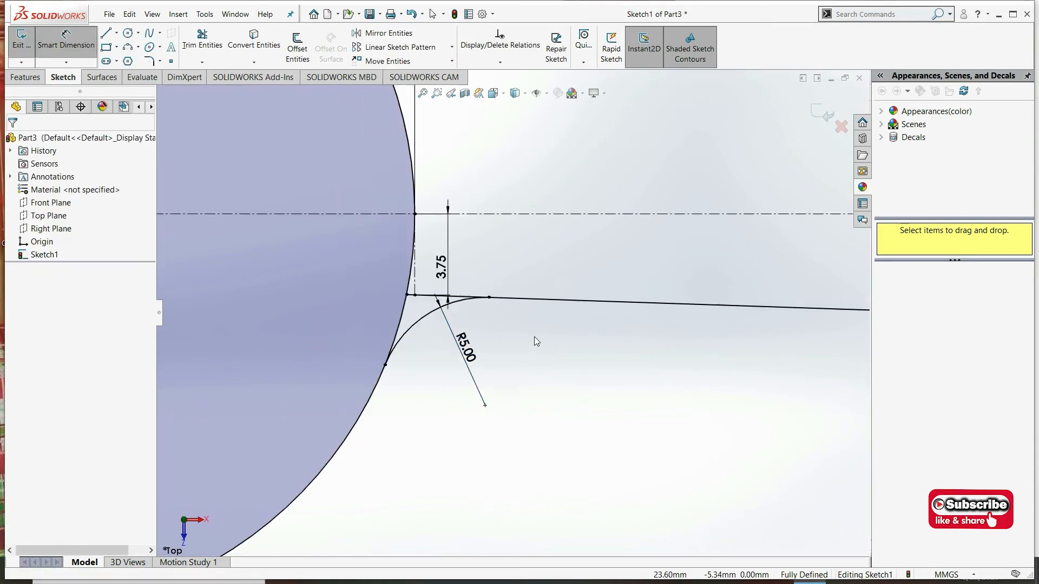
scroll(535, 335, up, 3)
scroll(703, 314, down, 3)
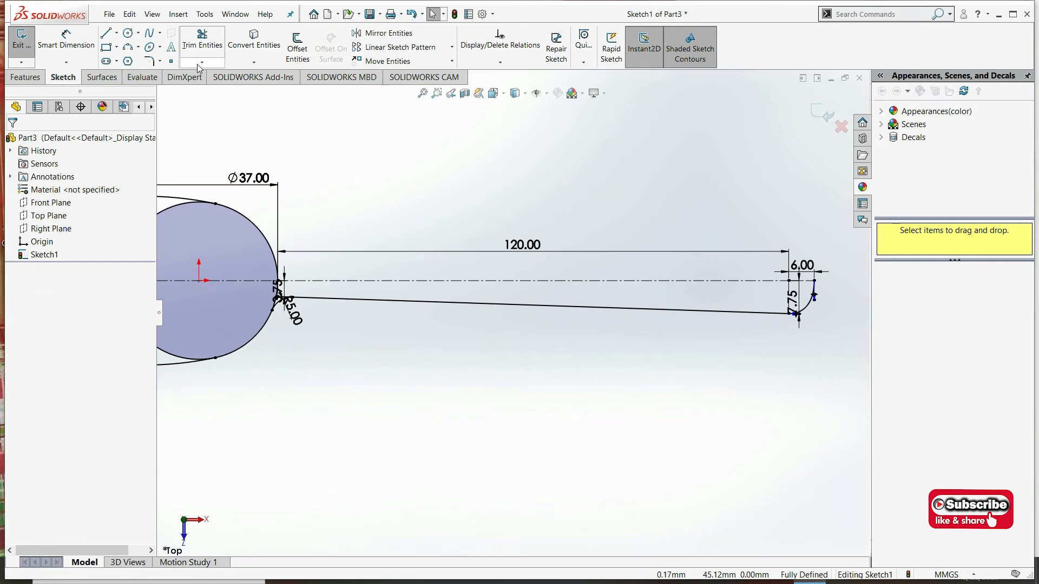
click(374, 34)
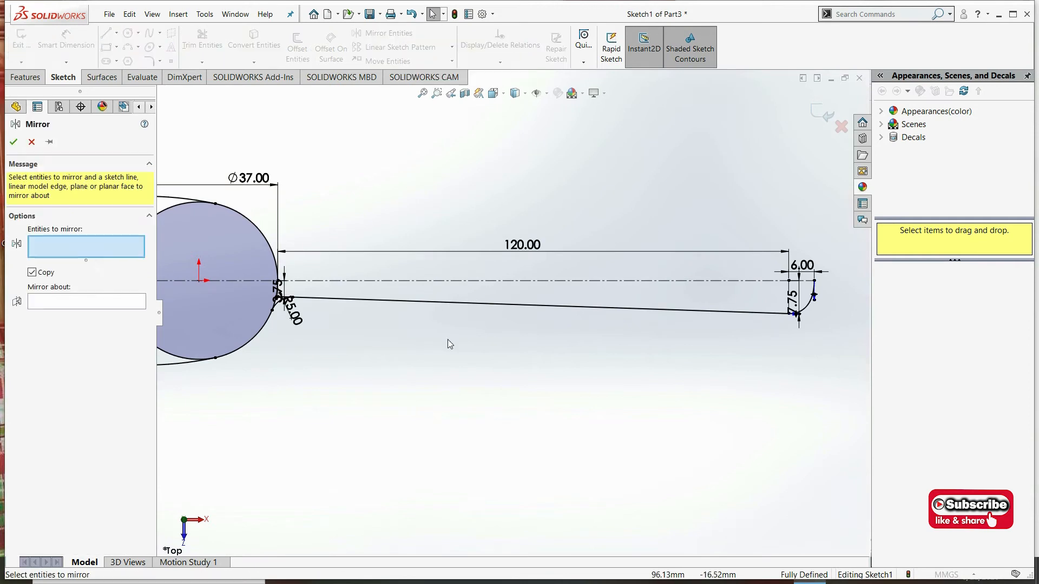
scroll(303, 297, down, 4)
click(317, 292)
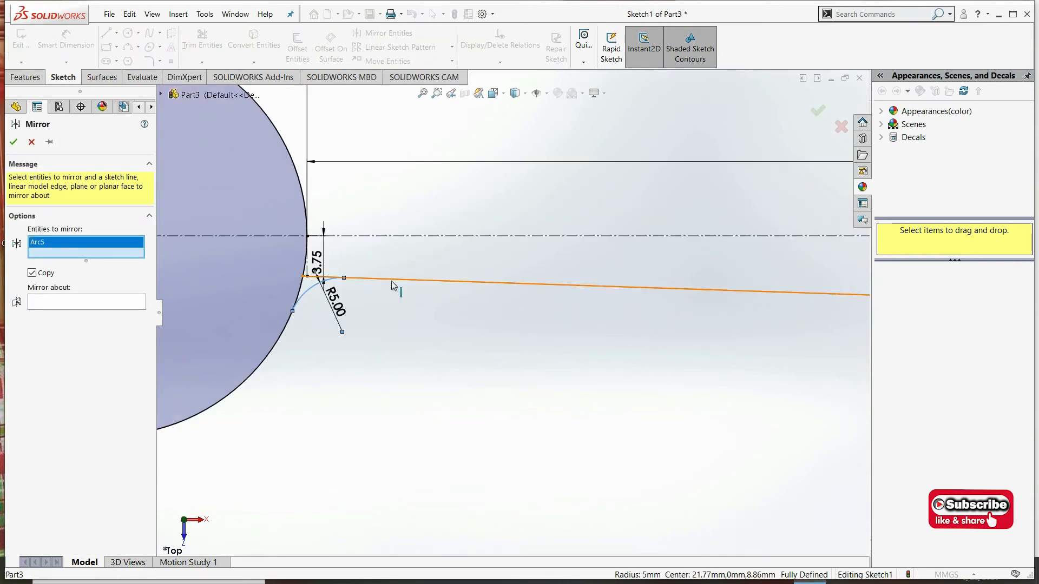
click(391, 280)
scroll(391, 280, up, 5)
scroll(541, 325, down, 5)
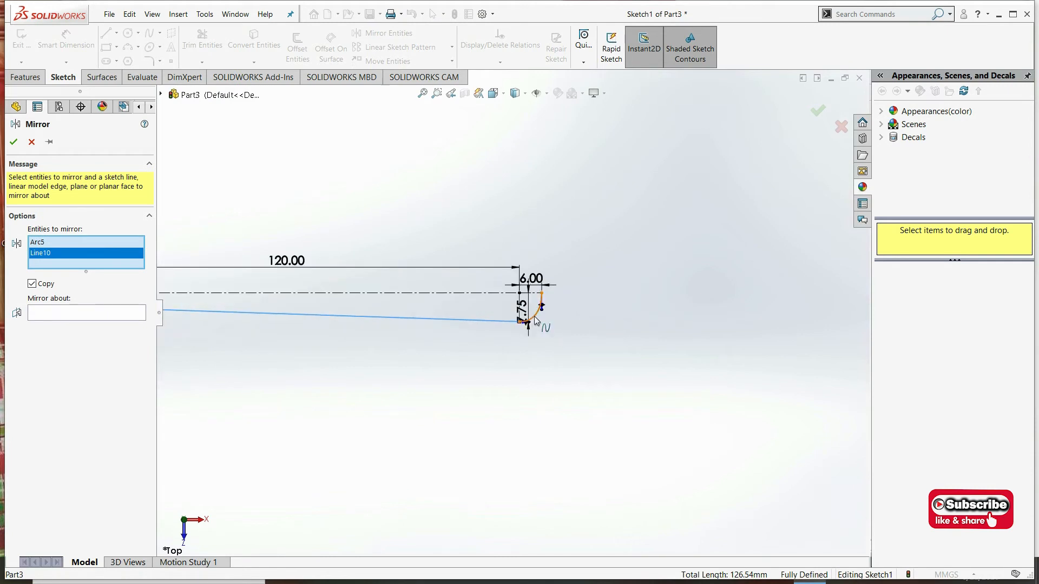
click(536, 320)
click(248, 293)
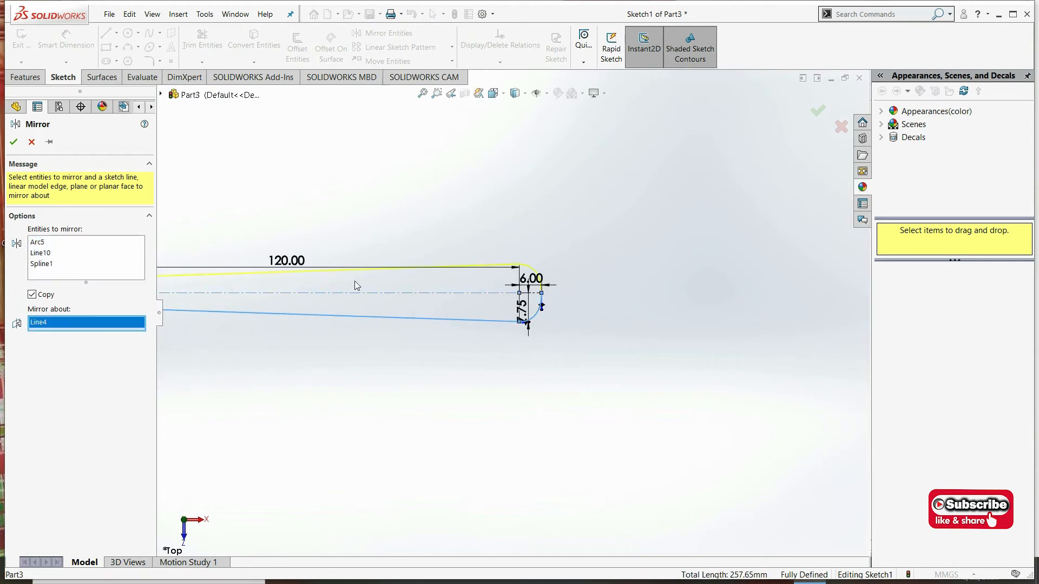
scroll(375, 290, up, 5)
click(13, 142)
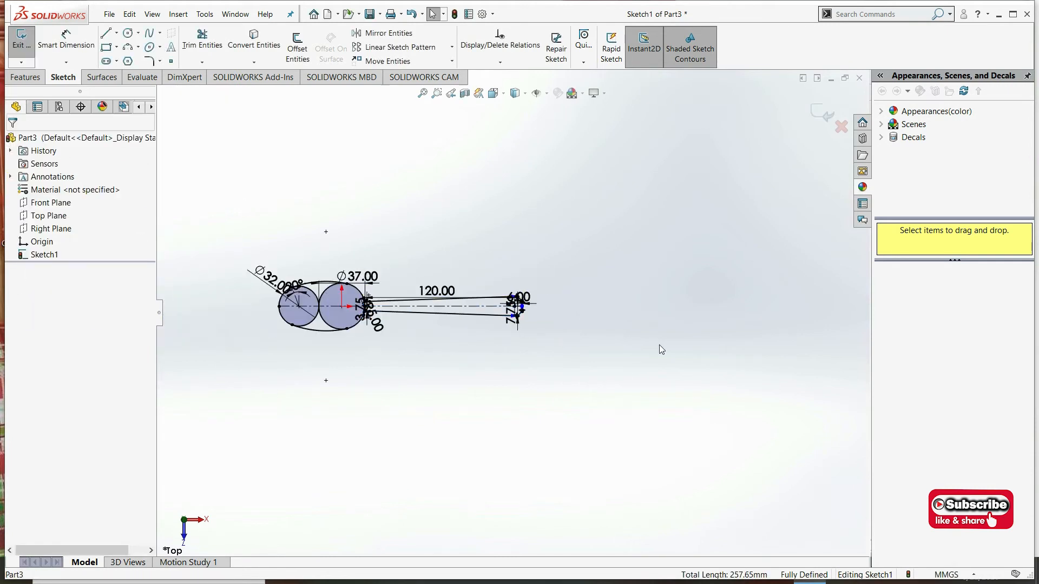
Step: Look over the mirrored profile and exit the sketch
scroll(286, 323, down, 5)
scroll(492, 301, up, 4)
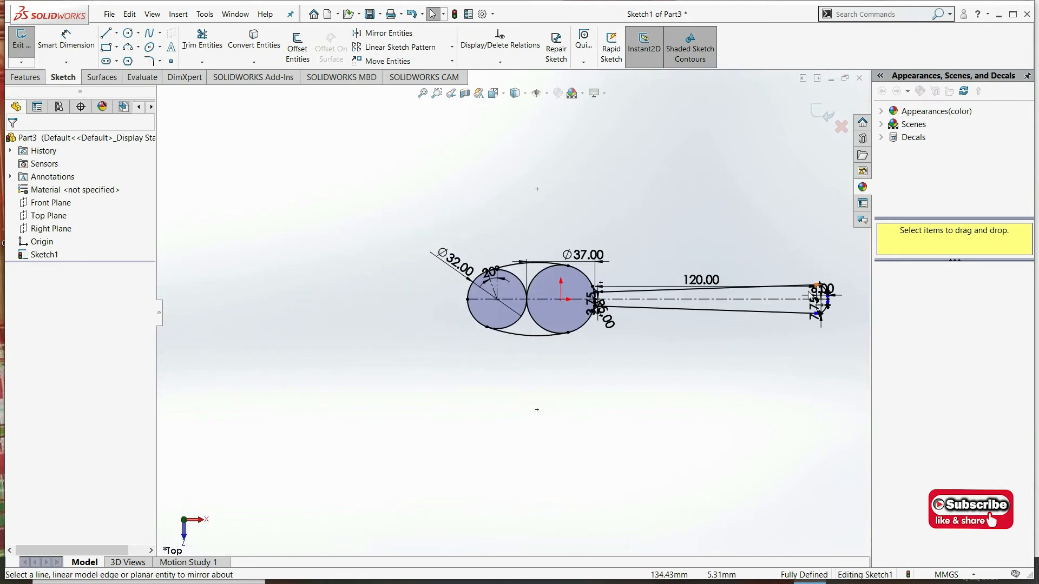
scroll(706, 307, down, 3)
scroll(496, 292, up, 2)
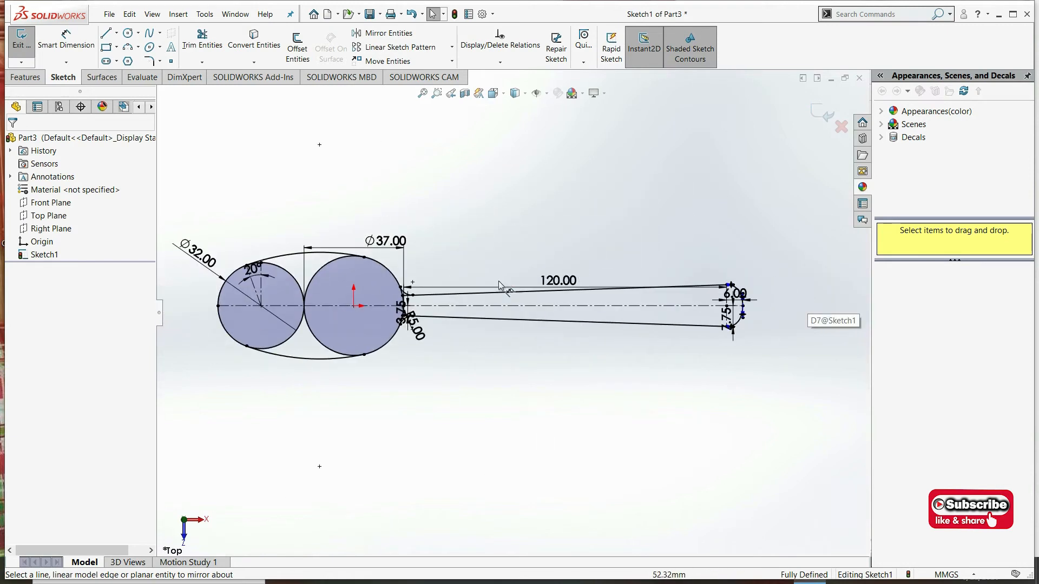
click(817, 113)
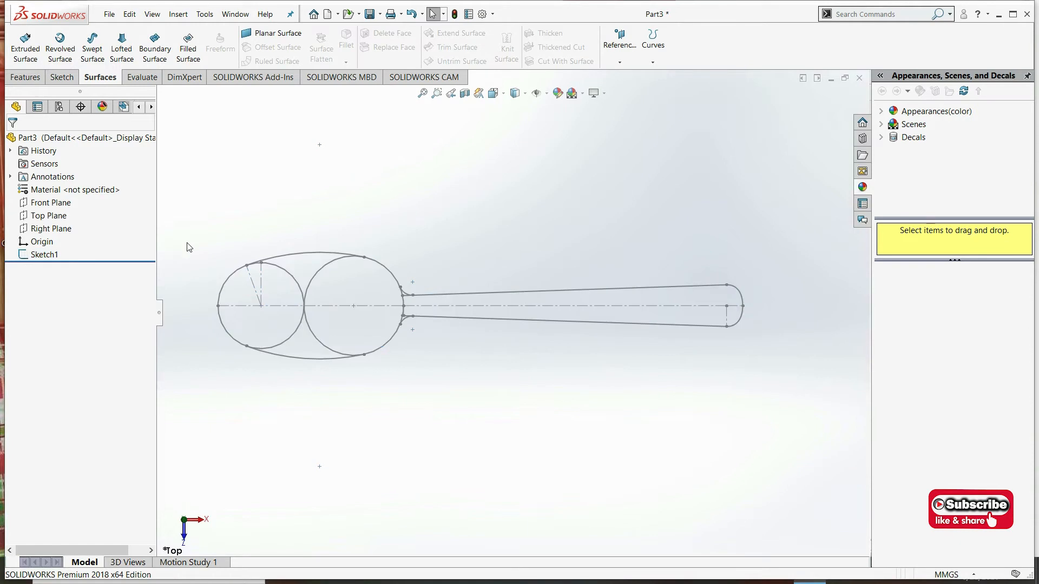
right_click(48, 215)
click(71, 204)
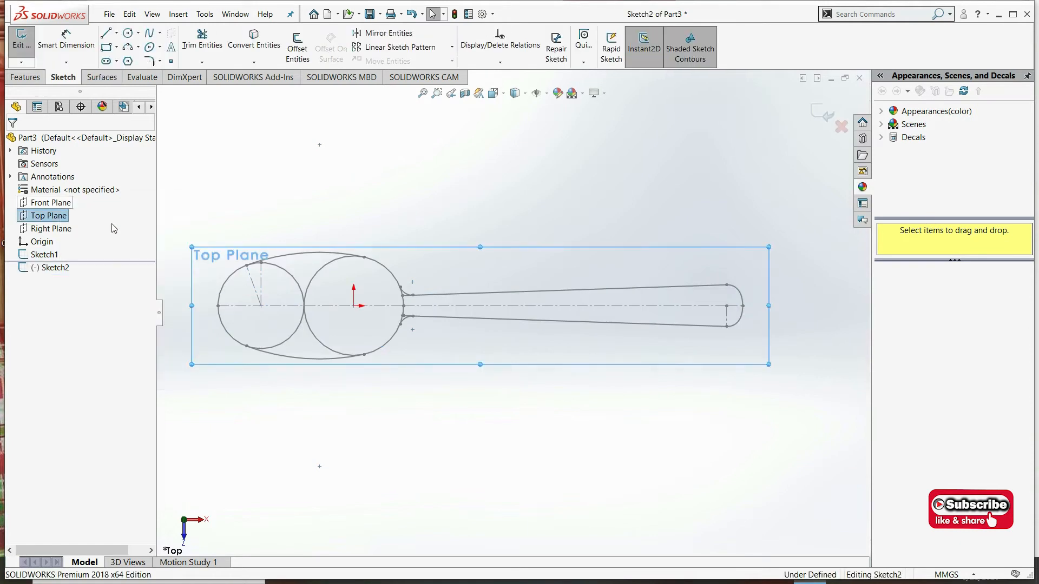
scroll(291, 262, down, 3)
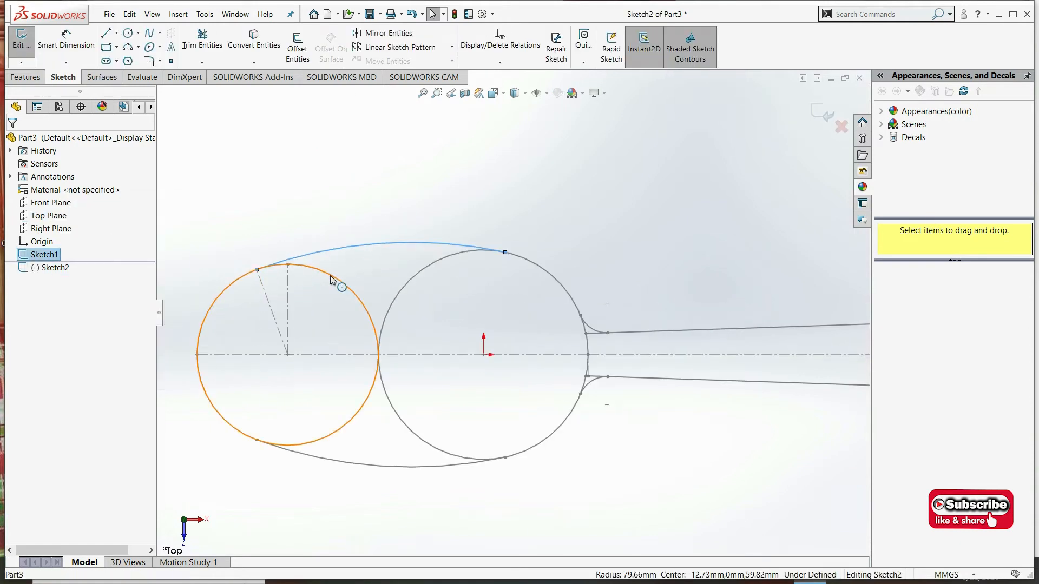
click(381, 466)
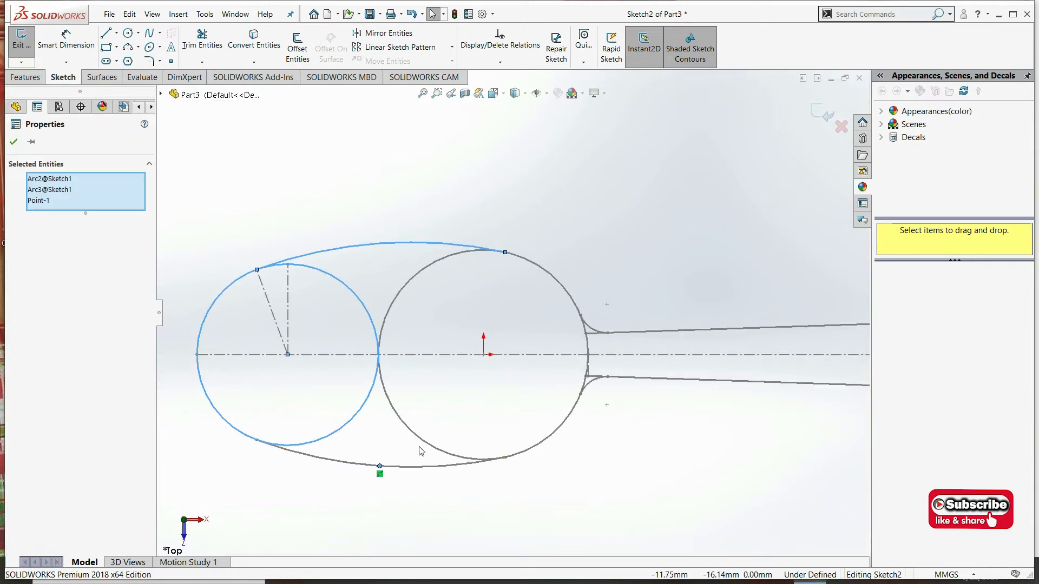
click(387, 296)
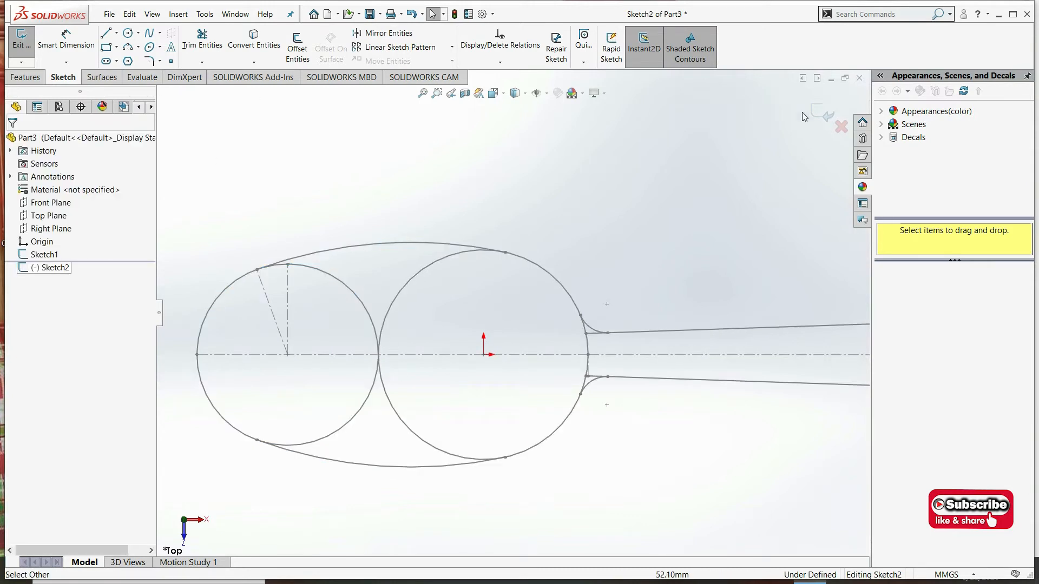
click(828, 116)
Step: Reopen Sketch1 for editing
right_click(43, 254)
click(76, 222)
click(116, 33)
click(125, 47)
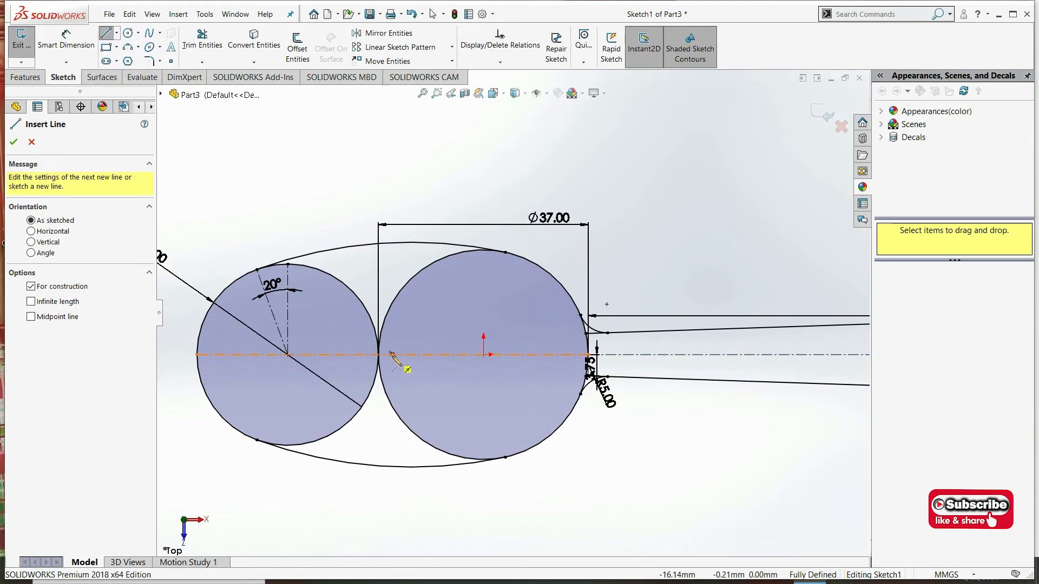
click(392, 354)
key(Escape)
key(Escape)
click(117, 33)
click(133, 60)
click(410, 246)
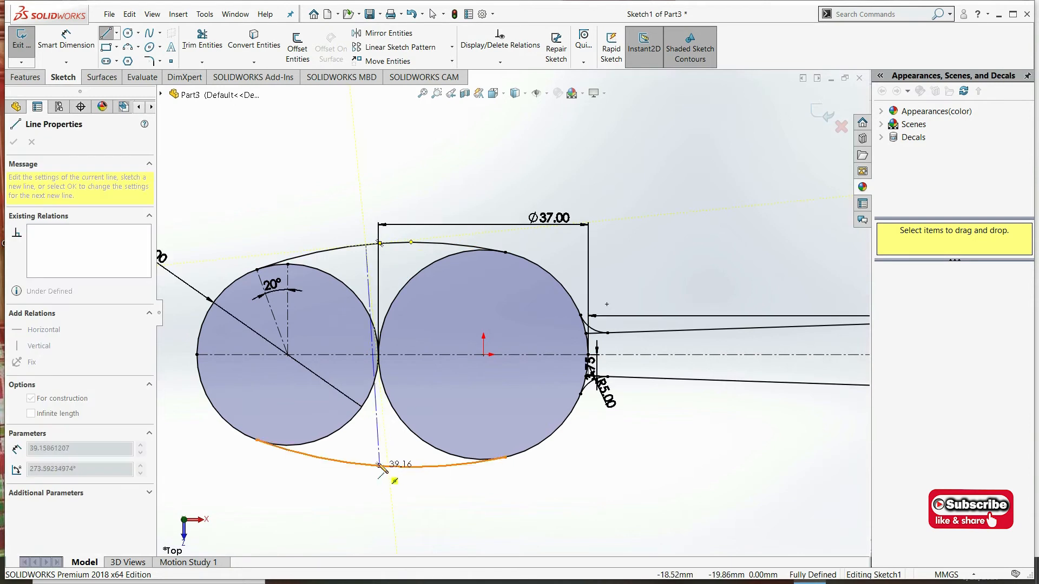
key(Escape)
key(Escape)
Step: Draw a vertical construction line across the profile near the circles' contact point, extending beyond both the upper and lower connecting arcs
click(116, 32)
click(133, 61)
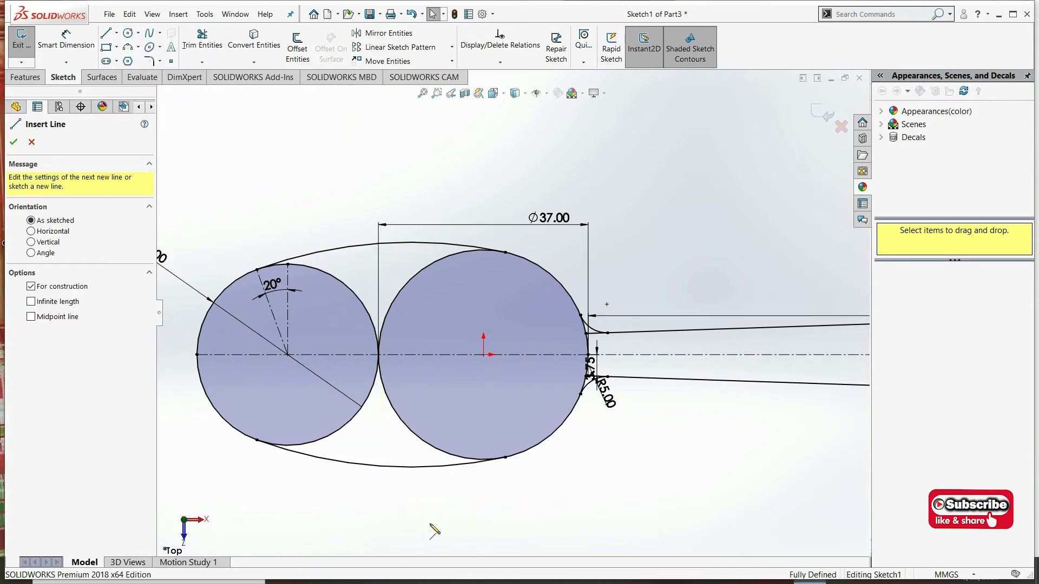
click(411, 515)
click(411, 188)
key(Escape)
key(Escape)
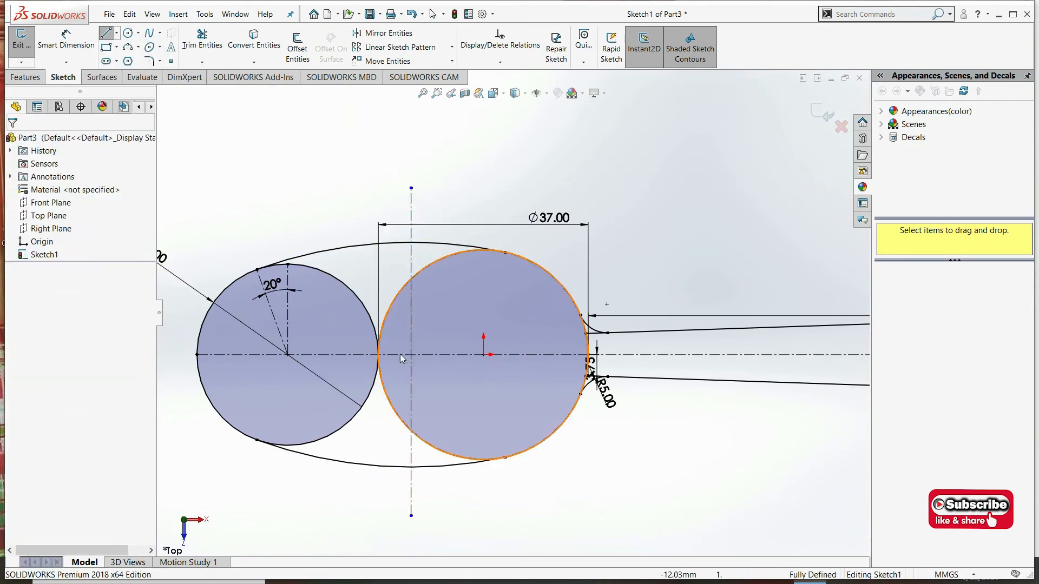
Step: Try to make the vertical construction line coincident with the midpoint of the horizontal centerline, and undo the relation
click(398, 355)
right_click(410, 355)
click(428, 360)
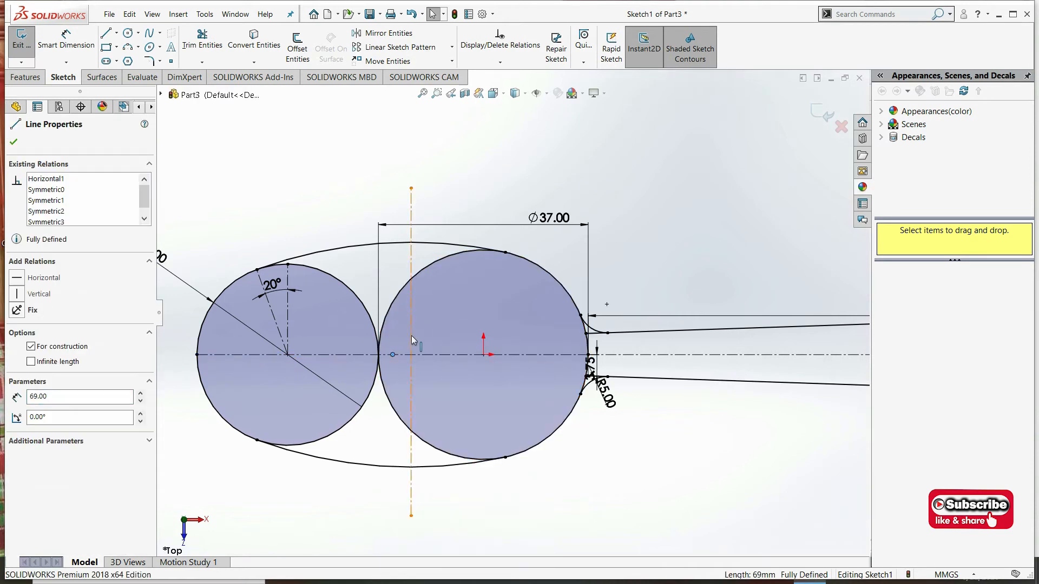
click(460, 289)
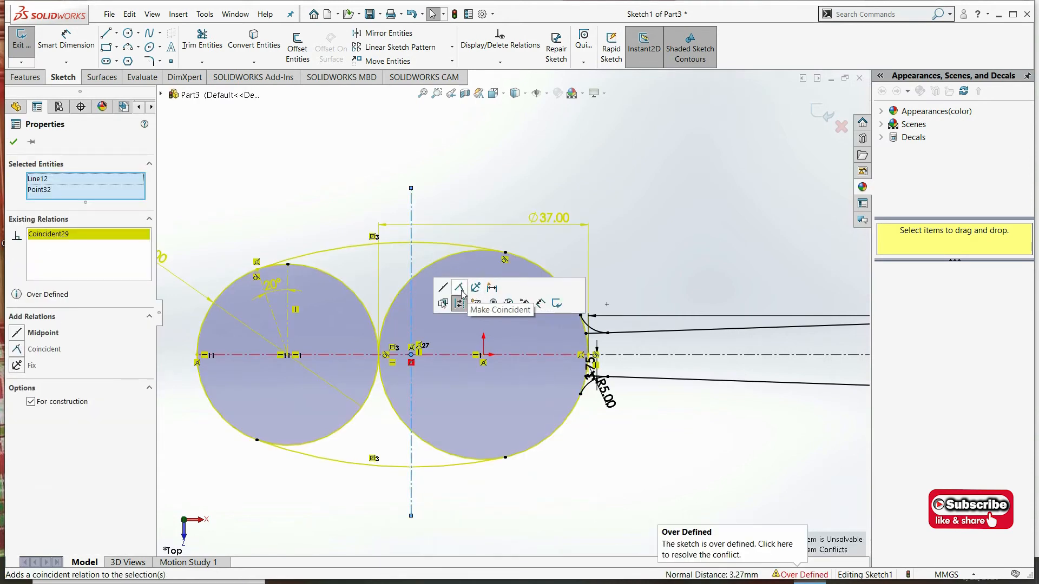
key(ctrl+z)
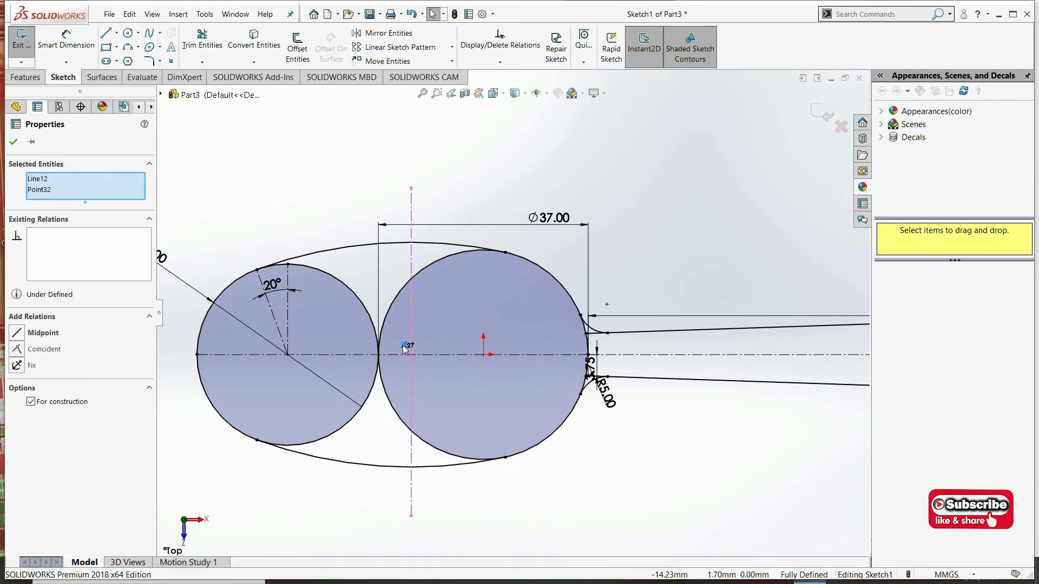
key(Escape)
Step: Make the vertical construction line coincident with the midpoint of the horizontal centerline running through both circles
click(394, 353)
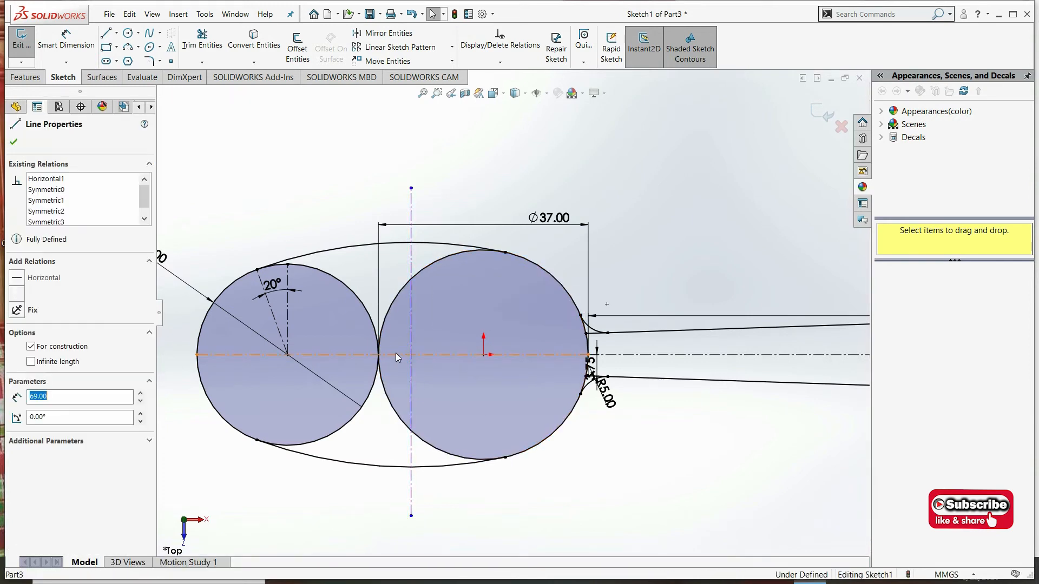
right_click(394, 353)
click(417, 361)
ctrl+click(411, 336)
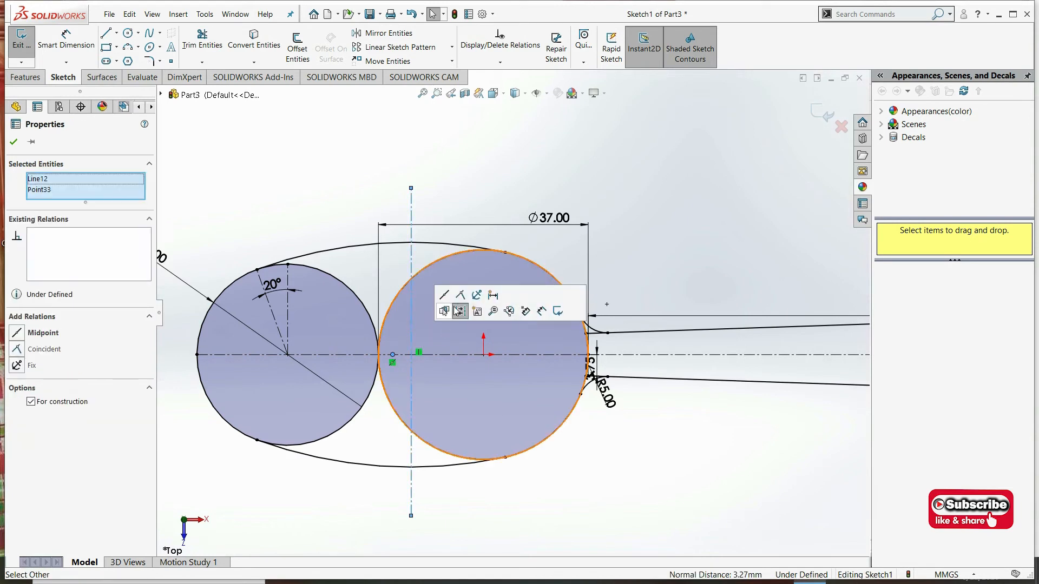
click(460, 296)
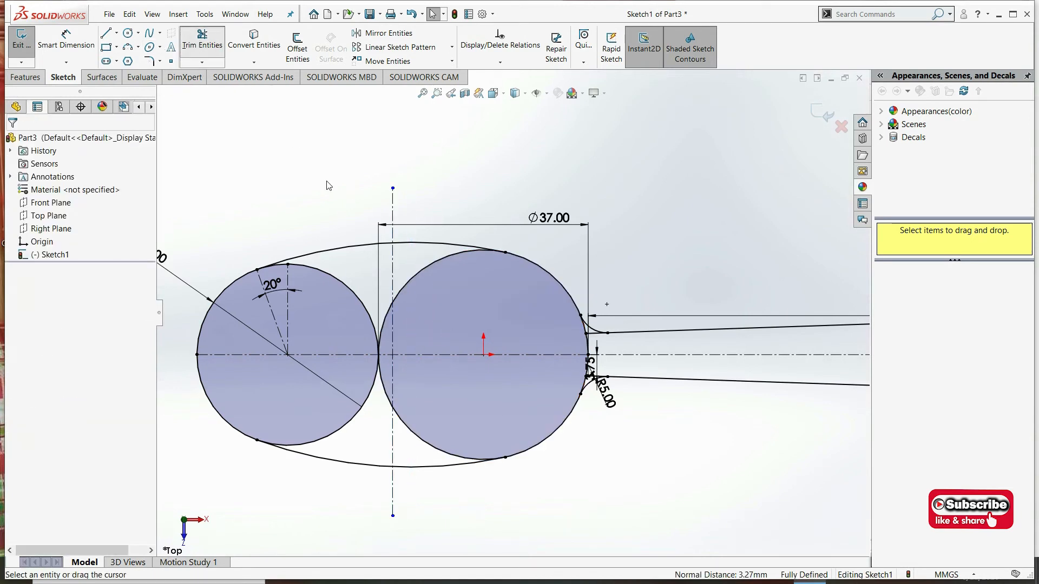
Step: Trim both ends of the vertical construction line back to the upper and lower connecting arcs, and exit the sketch
click(202, 40)
key(Escape)
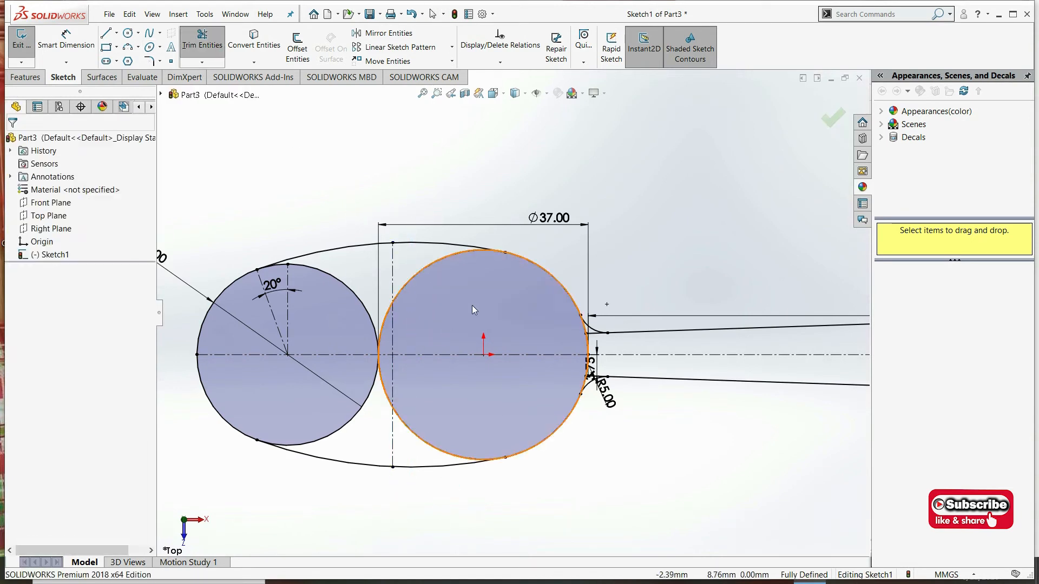
key(f)
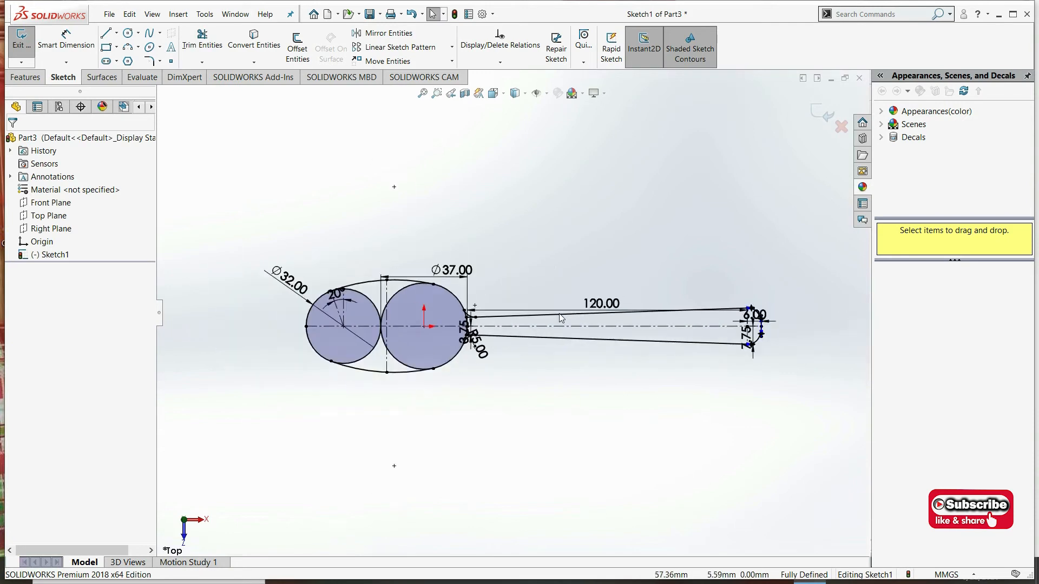
click(827, 118)
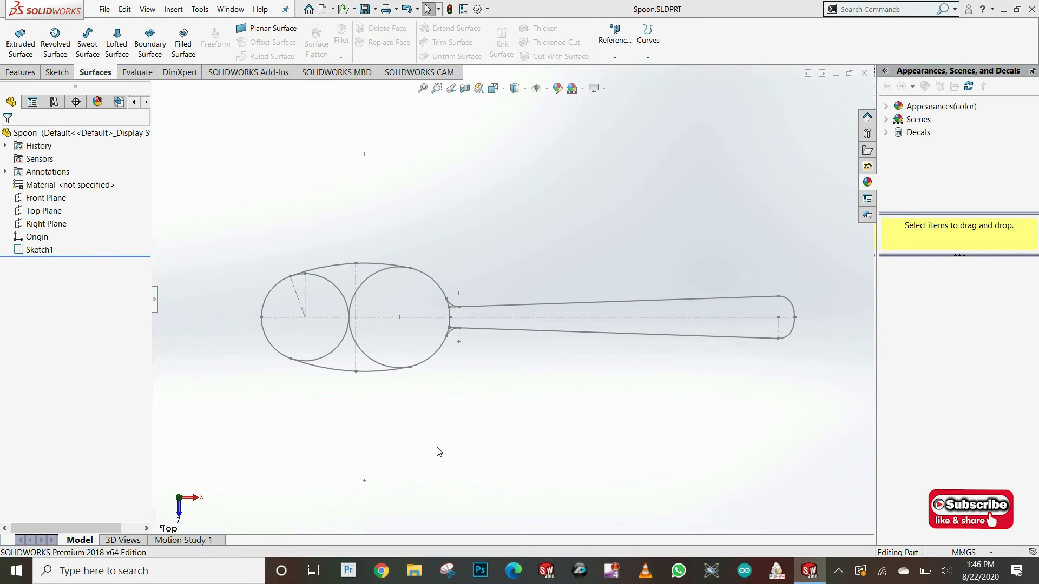
Step: Start a new sketch on the Front Plane and set the Front view
middle_drag(441, 469, 476, 254)
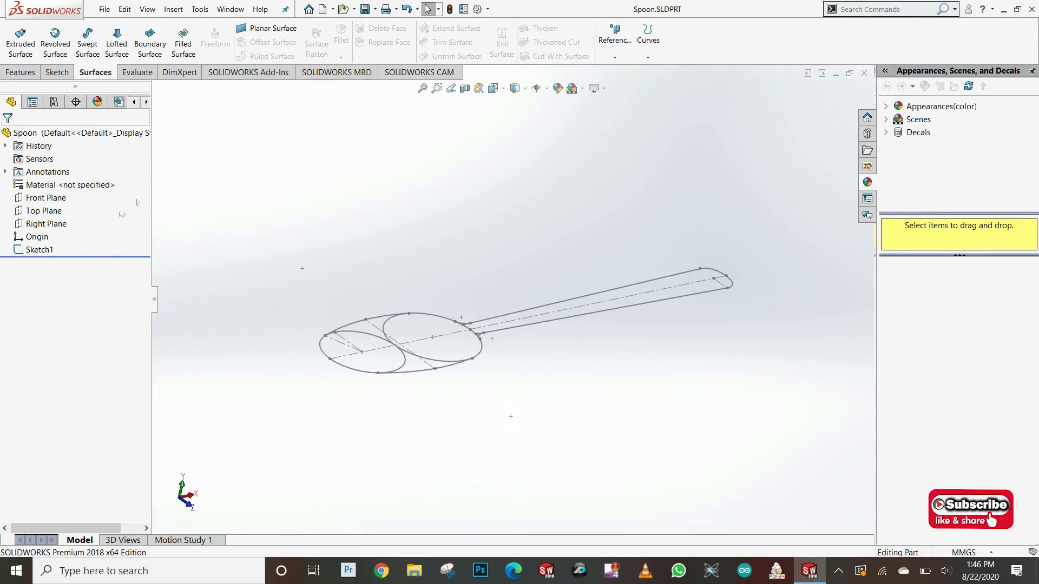
right_click(38, 198)
click(47, 177)
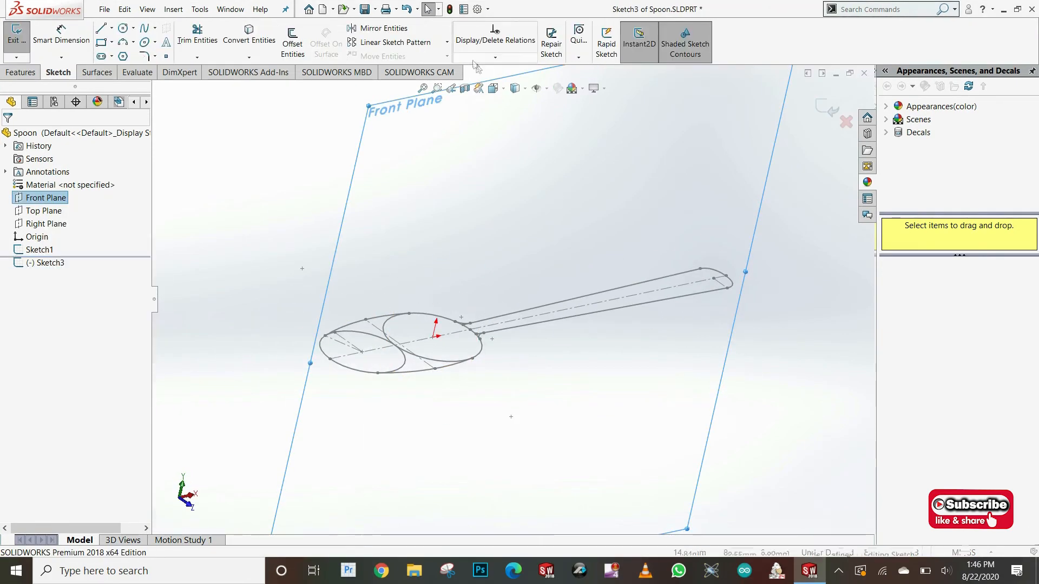
click(493, 88)
click(439, 410)
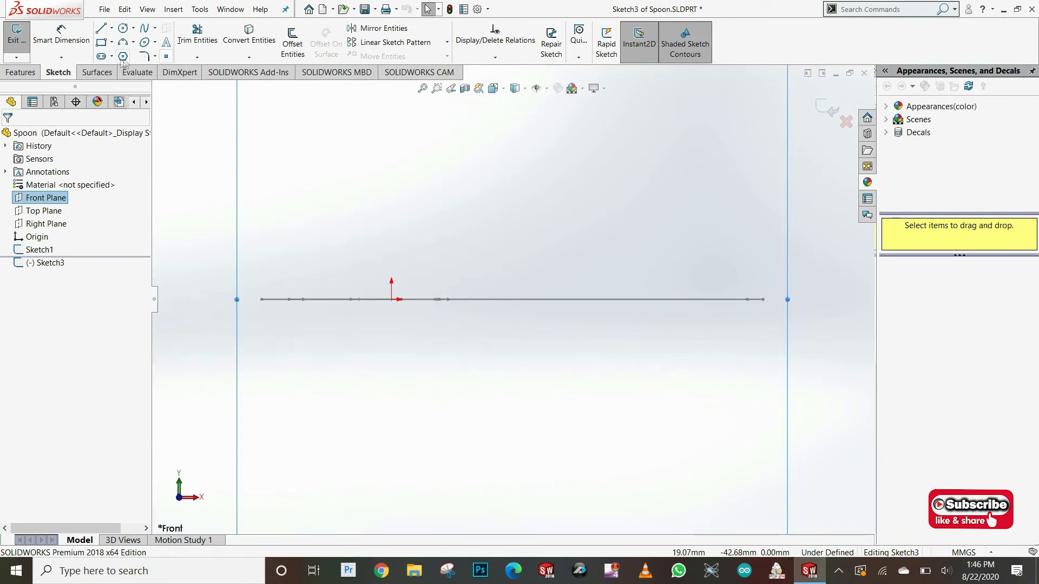
Step: Draw a downward-bulging three-point arc beneath the bowl profile, with a radius of about 52 mm and a 90° span
click(123, 44)
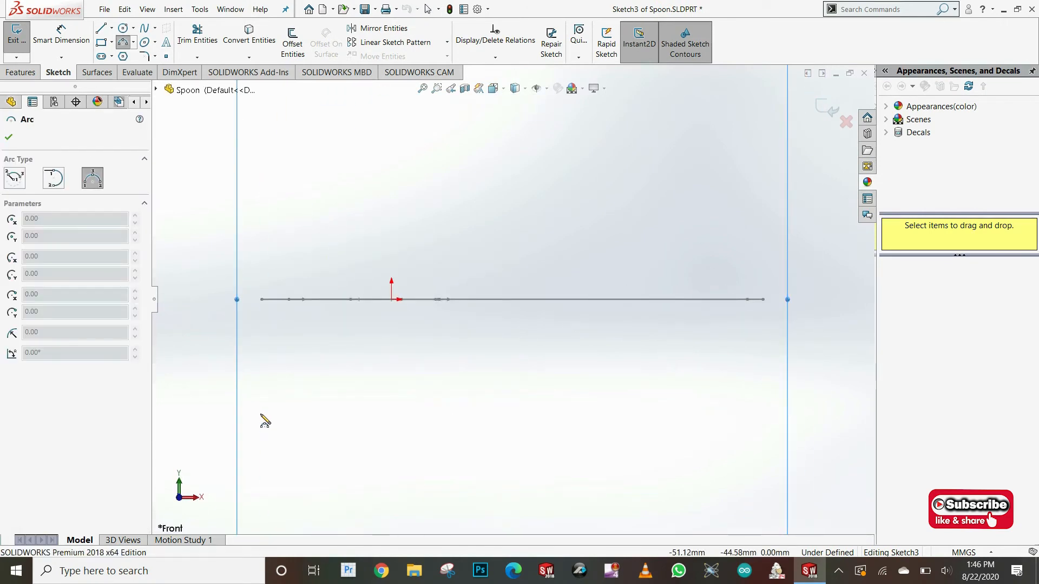
click(260, 414)
click(450, 414)
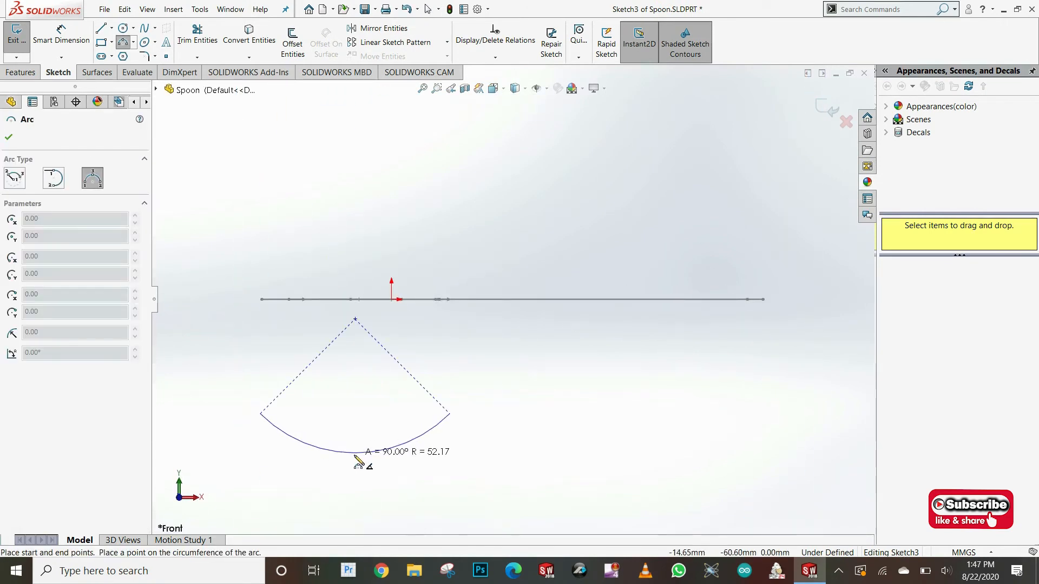
click(356, 454)
key(Escape)
Step: Add a vertical relation between the arc's outer endpoint and the tip point of the bowl profile on the centerline
middle_drag(194, 293, 273, 378)
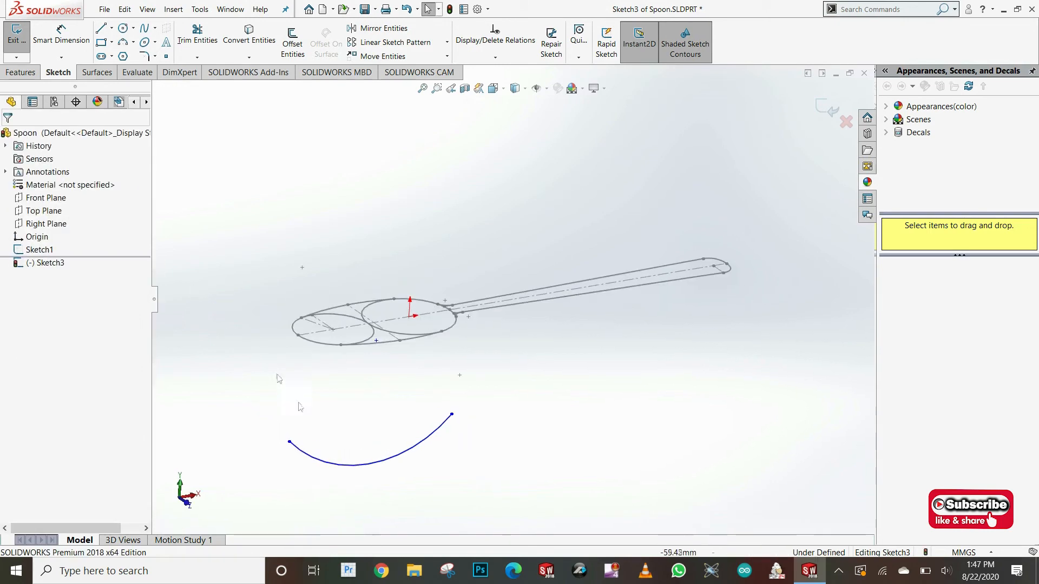
click(290, 442)
ctrl+click(297, 335)
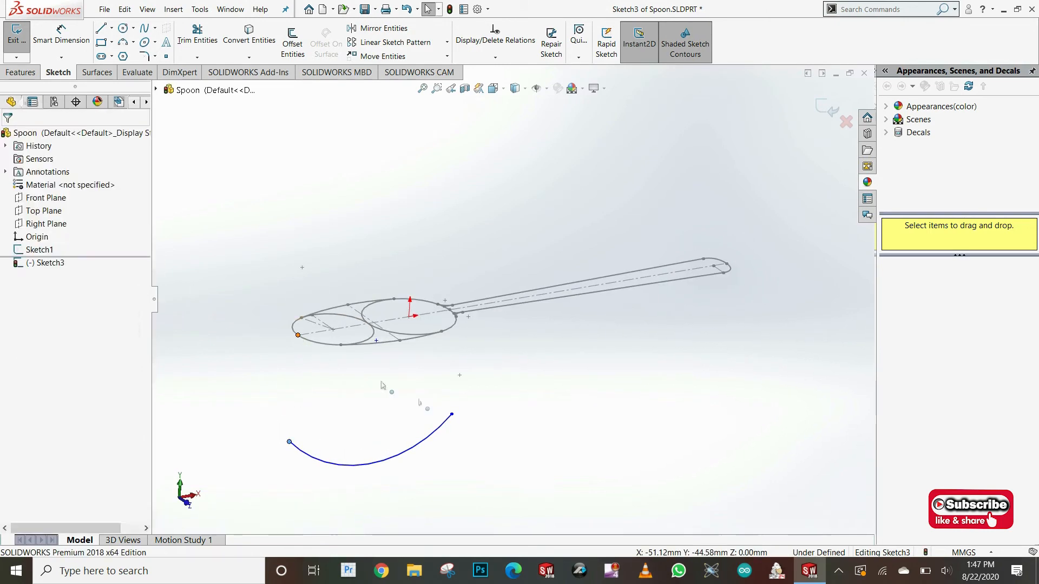
click(12, 344)
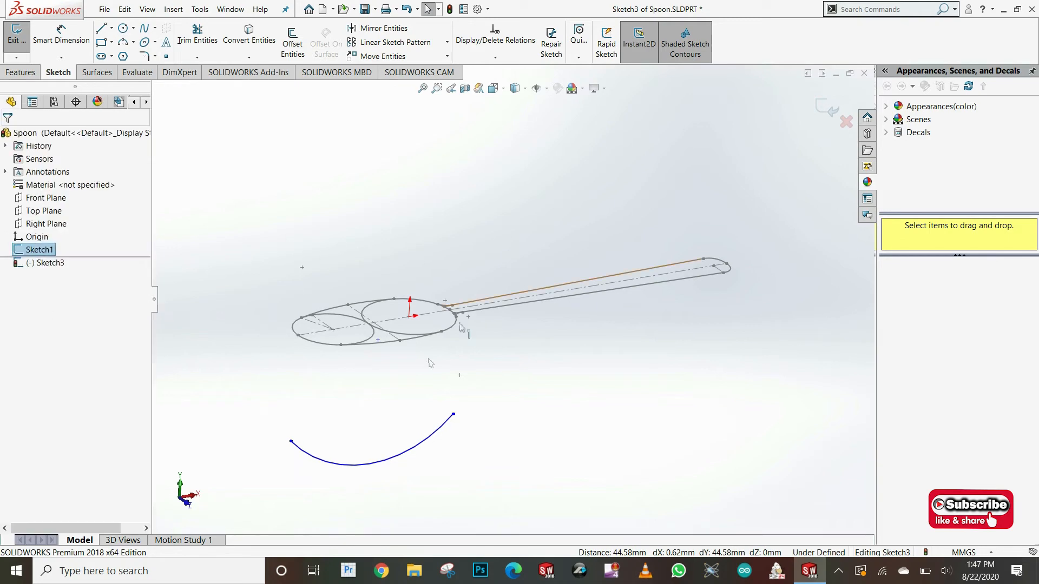
Step: Add a vertical relation between the arc's handle-side endpoint and the centerline point where the bowl meets the handle
click(454, 414)
ctrl+click(449, 310)
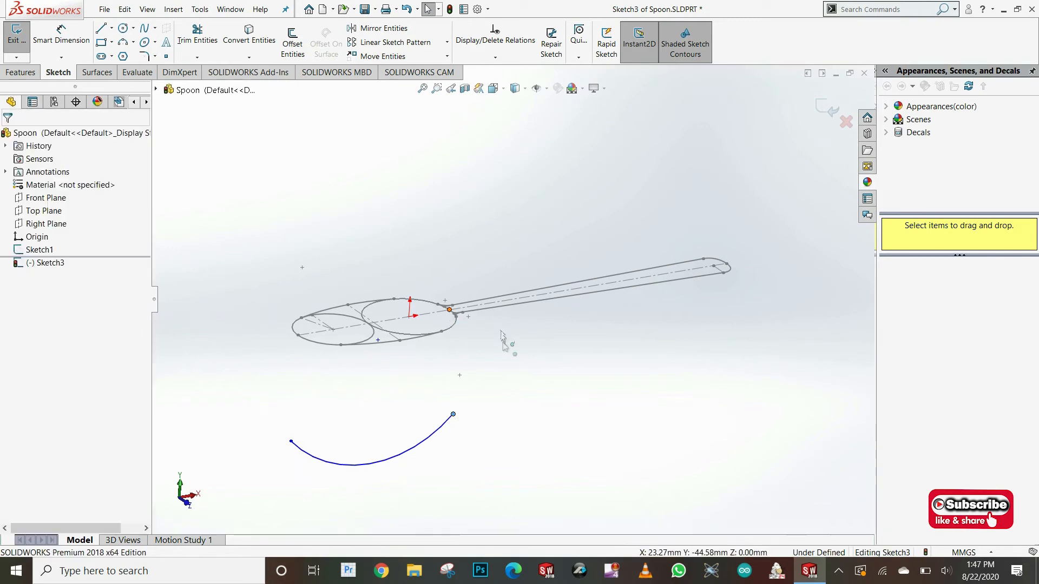
click(461, 399)
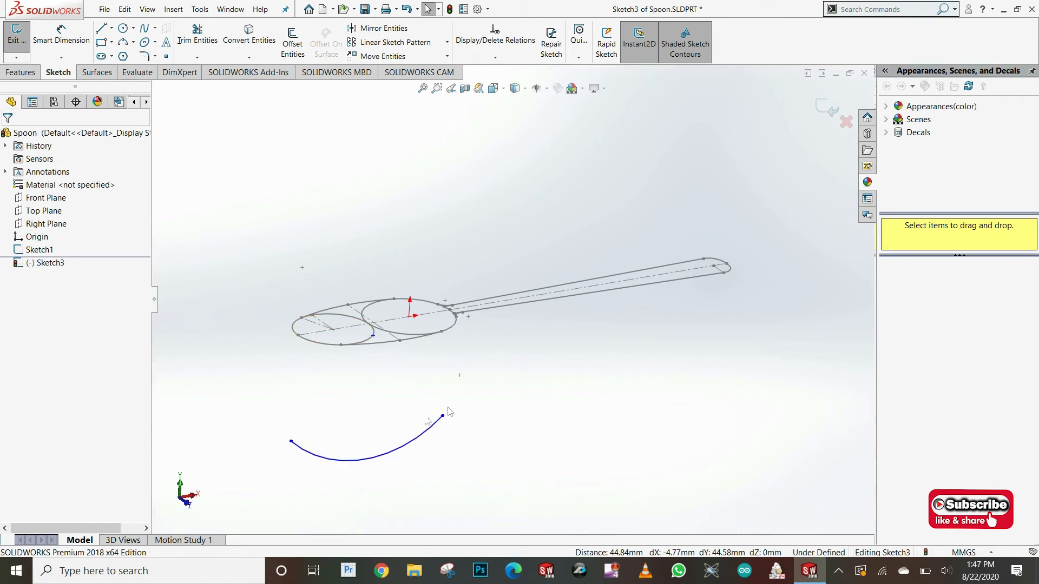
Step: Place a sketch point at the midpoint of the bowl side-profile arc
click(166, 56)
click(364, 459)
key(Escape)
Step: Dimension the vertical distance between the arc's midpoint and its bowl-tip endpoint as 6 mm
click(88, 48)
click(365, 460)
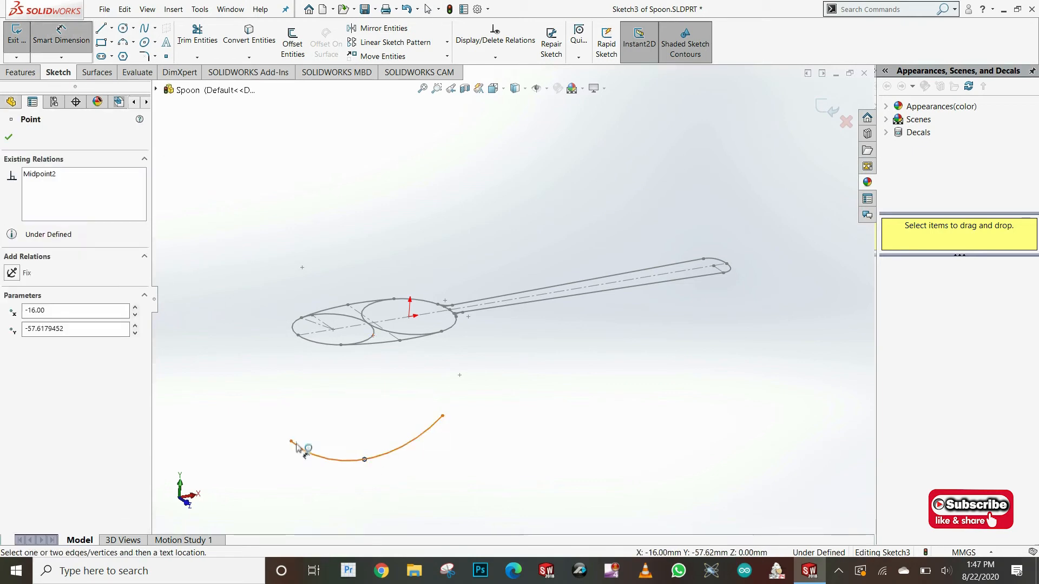
click(291, 442)
click(208, 466)
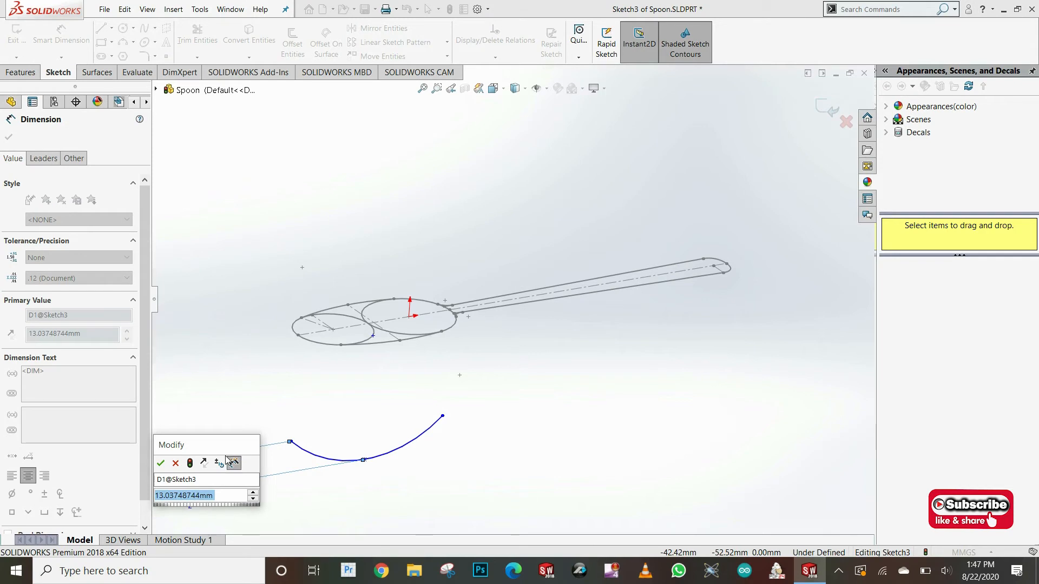
text(6)
key(Return)
click(10, 138)
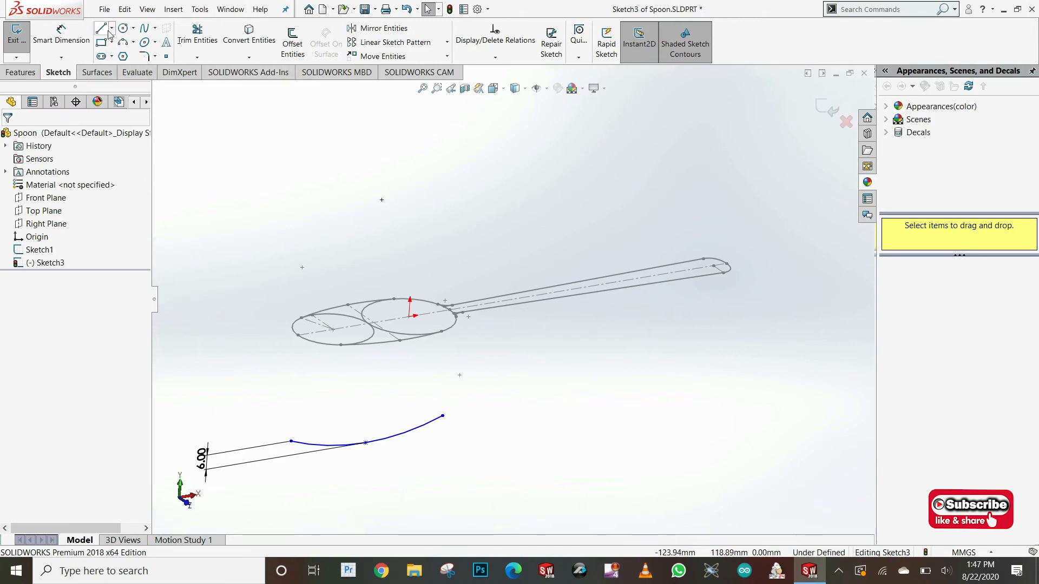
Step: Dimension the vertical distance from the origin down to the arc's midpoint as 100 mm
click(80, 43)
click(410, 316)
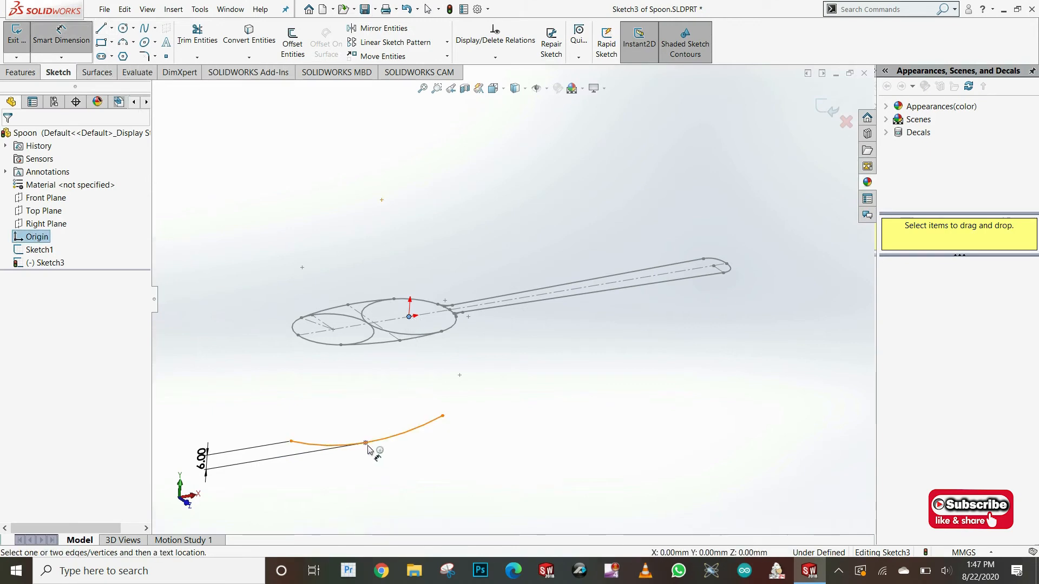
click(193, 421)
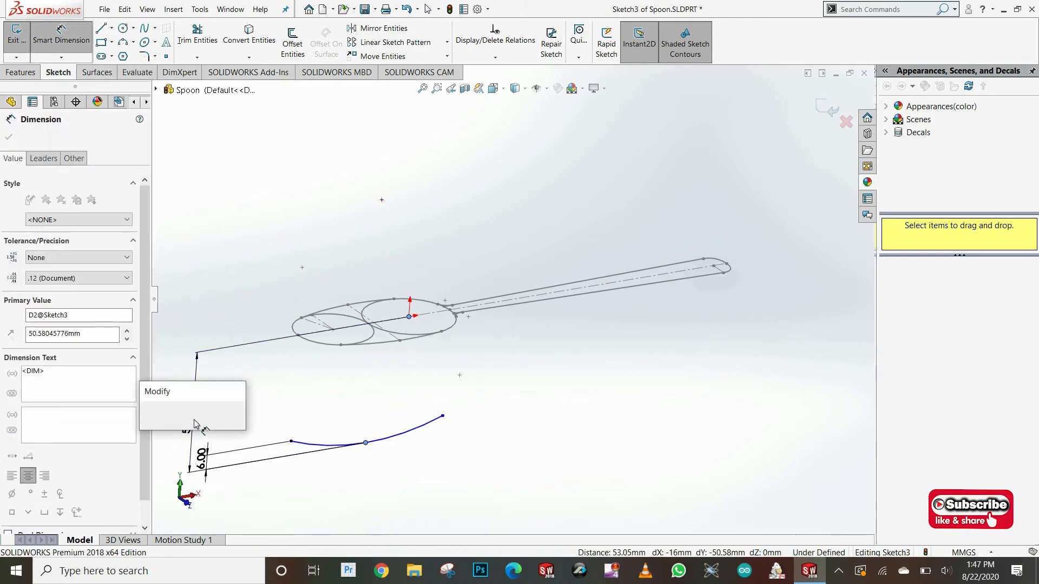
text(1000)
key(BackSpace)
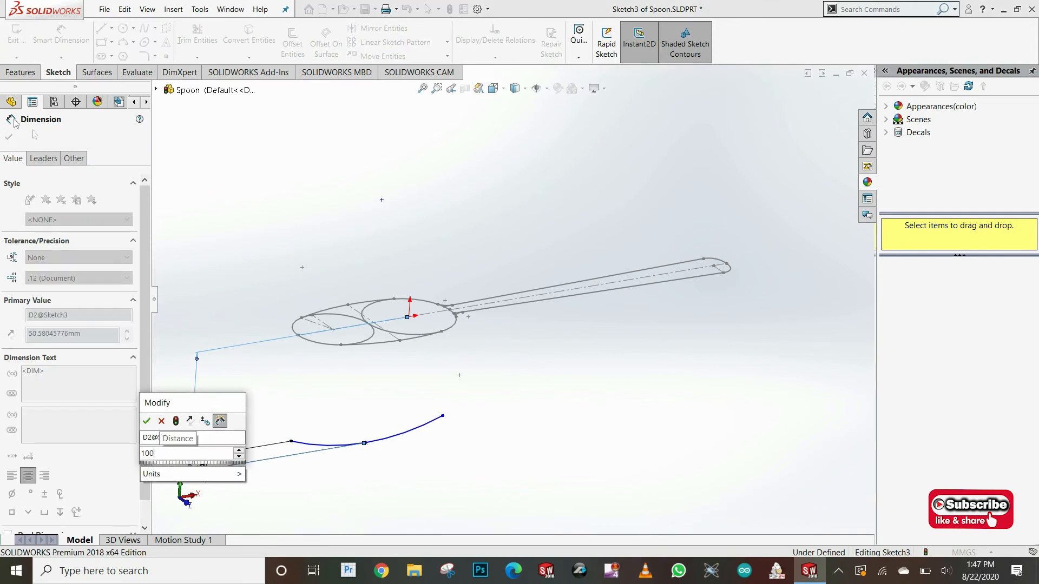
click(146, 421)
key(Escape)
scroll(420, 415, up, 4)
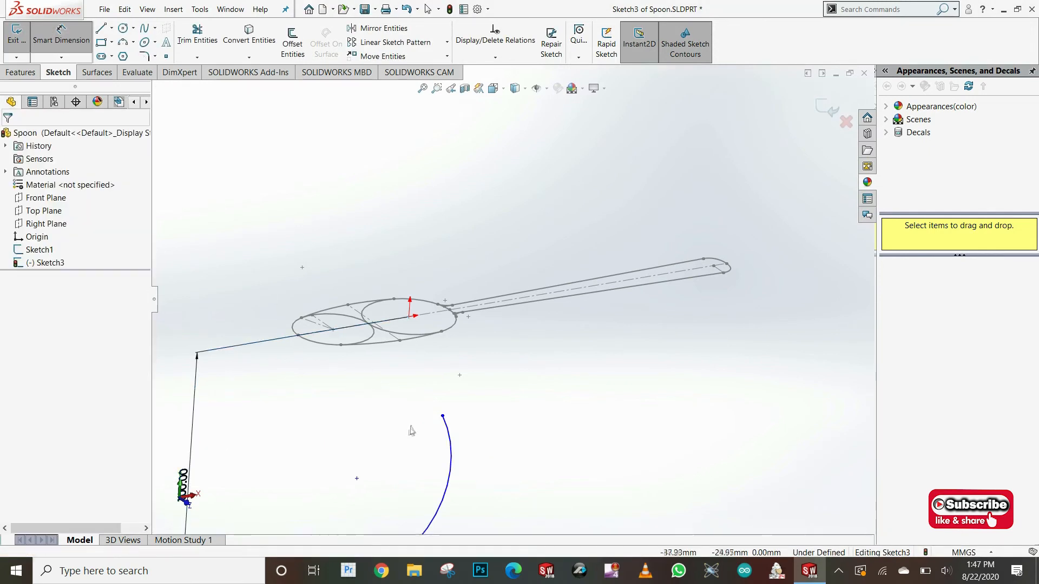
Step: Add a horizontal relation between the arc's two endpoints and exit the sketch
click(484, 346)
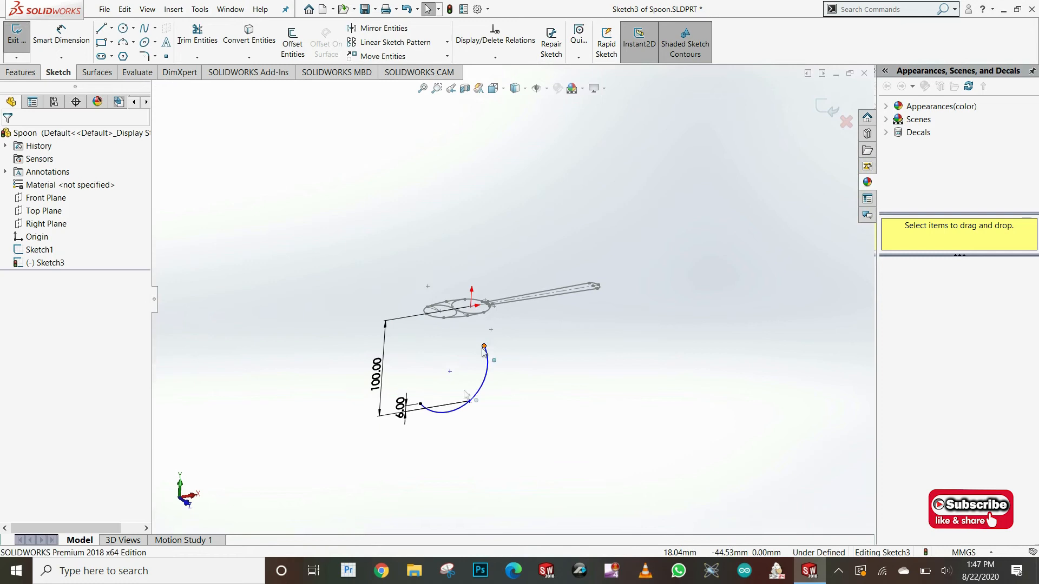
ctrl+click(428, 405)
click(459, 359)
click(471, 127)
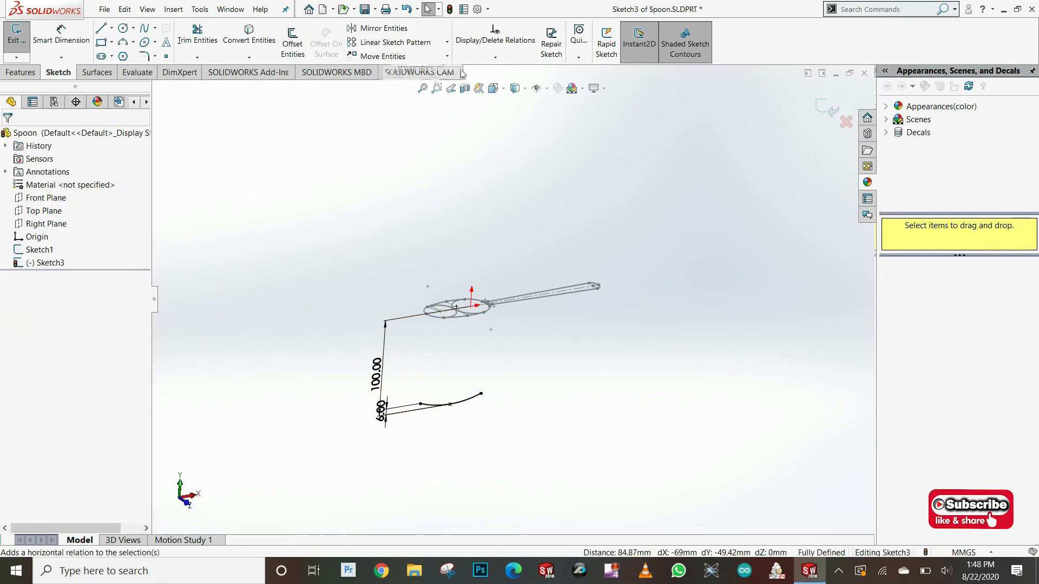
key(space)
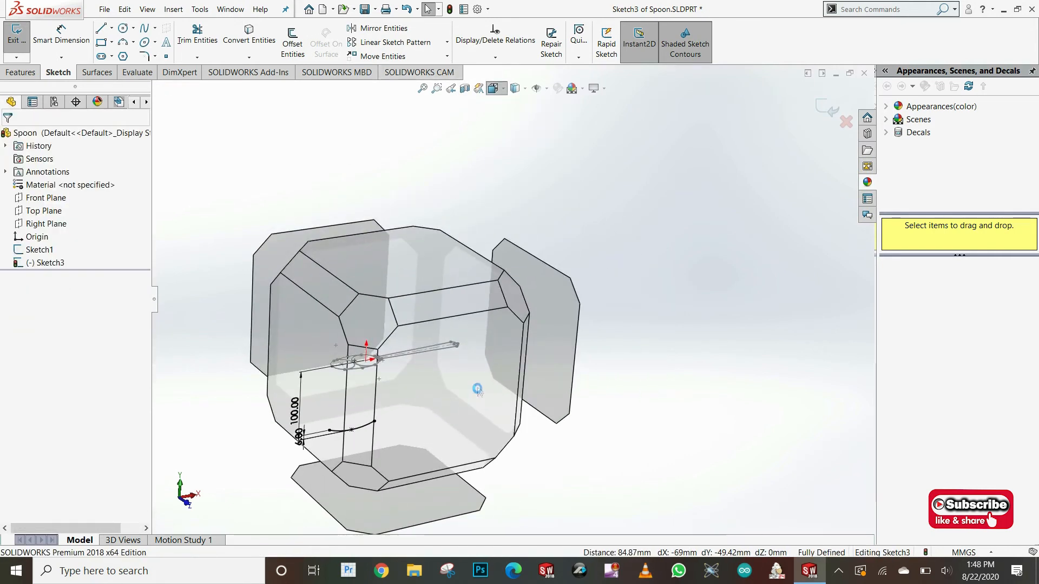
click(476, 388)
middle_drag(515, 393, 753, 149)
click(817, 104)
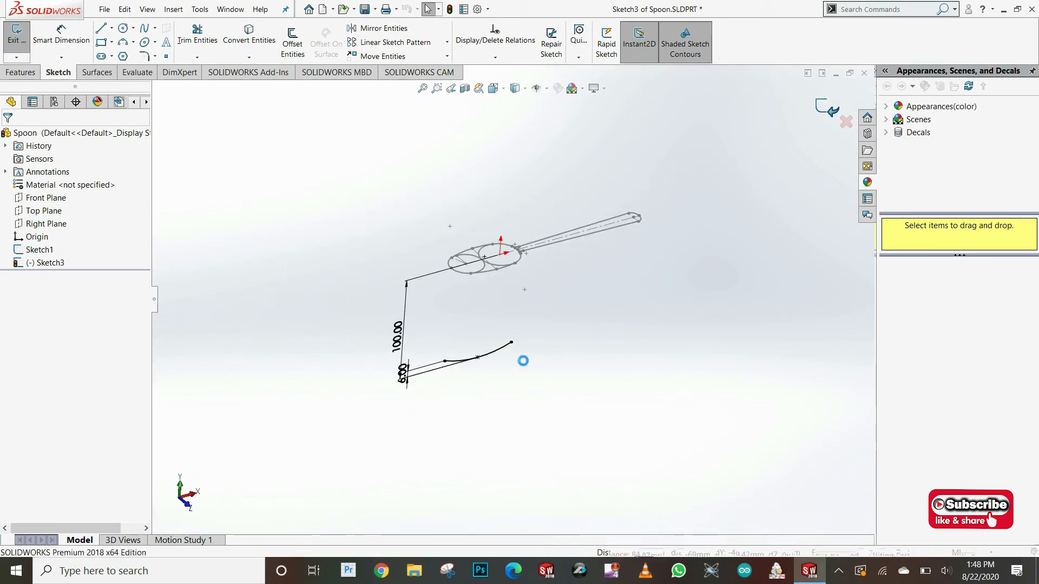
Step: Create a reference plane through the arc's midpoint, parallel to the Right Plane
scroll(496, 351, down, 4)
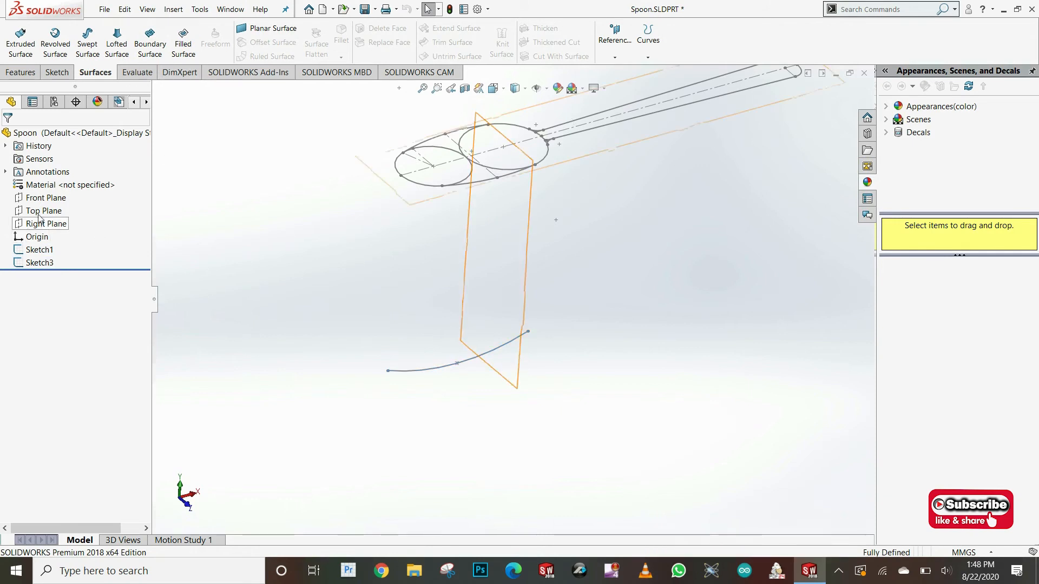
click(614, 56)
click(622, 72)
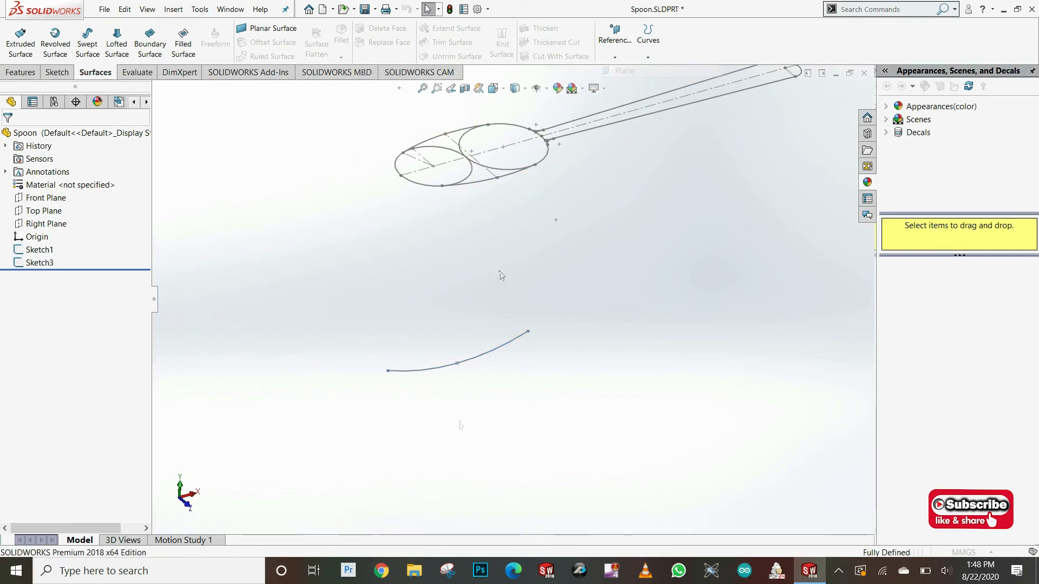
click(458, 365)
click(156, 90)
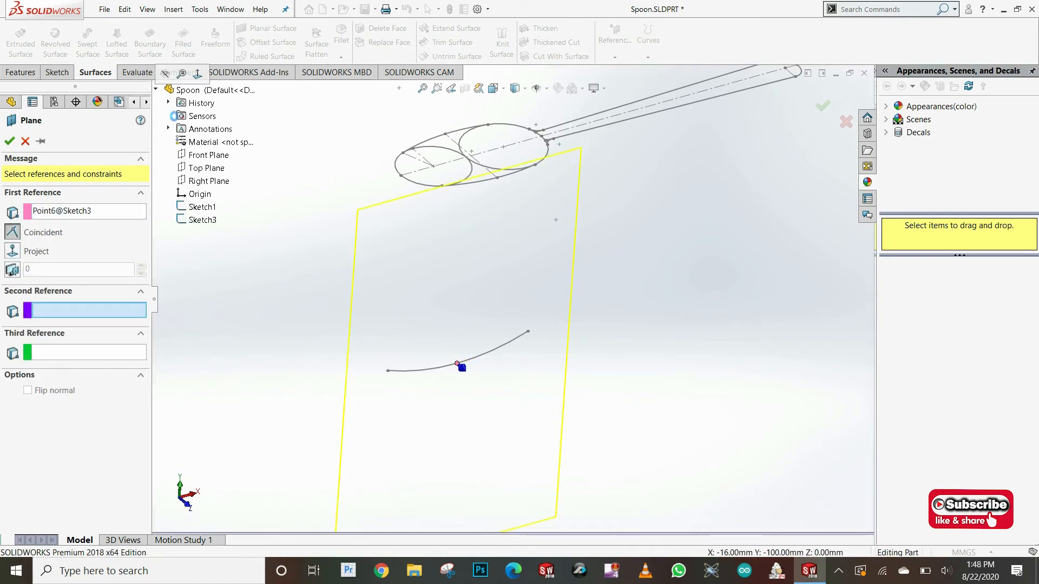
click(201, 182)
click(5, 142)
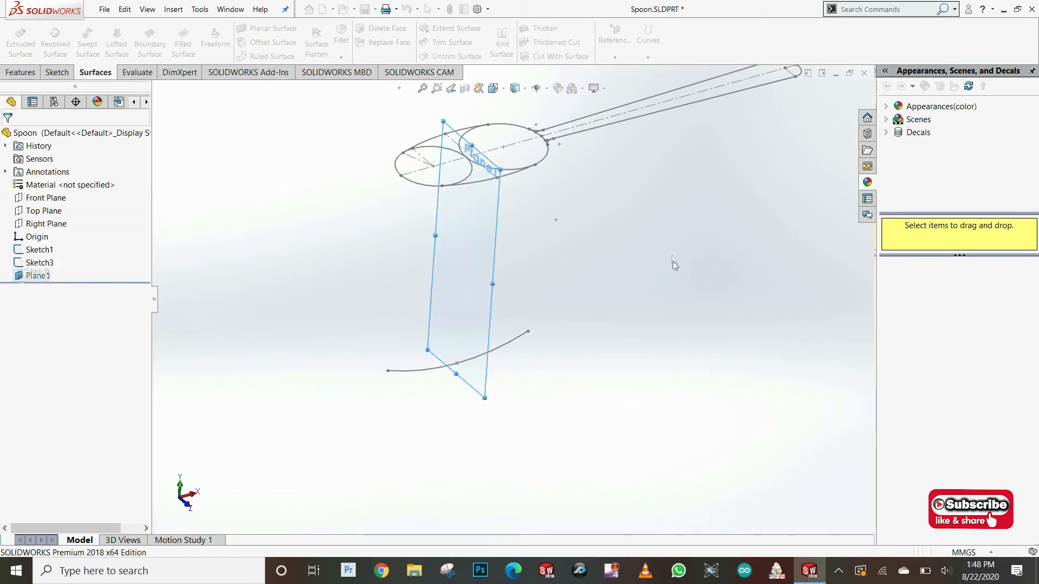
click(501, 91)
click(375, 275)
scroll(747, 325, down, 3)
middle_drag(579, 287, 479, 230)
scroll(645, 344, up, 2)
scroll(647, 349, down, 2)
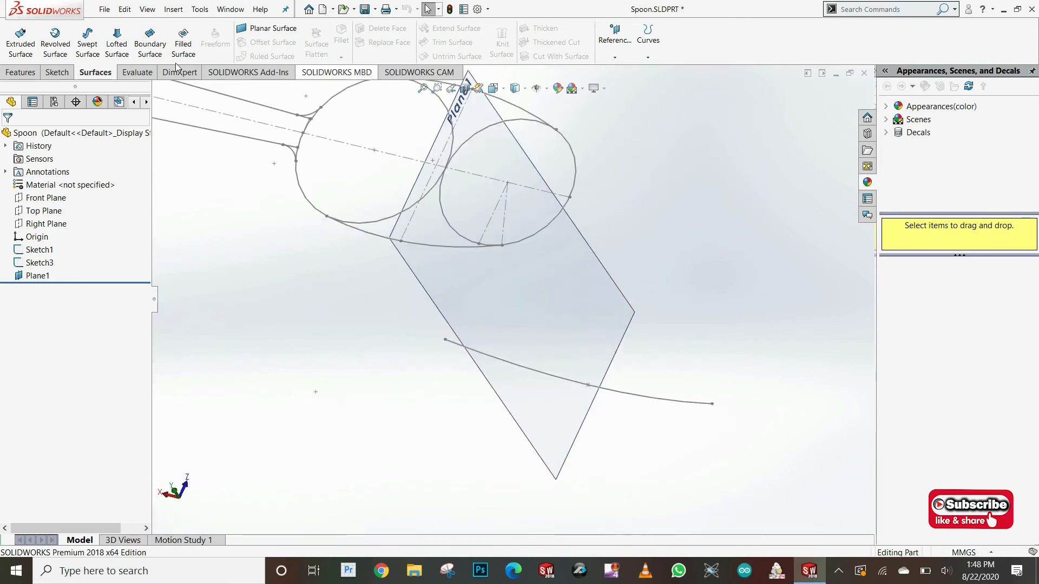
click(57, 73)
click(123, 42)
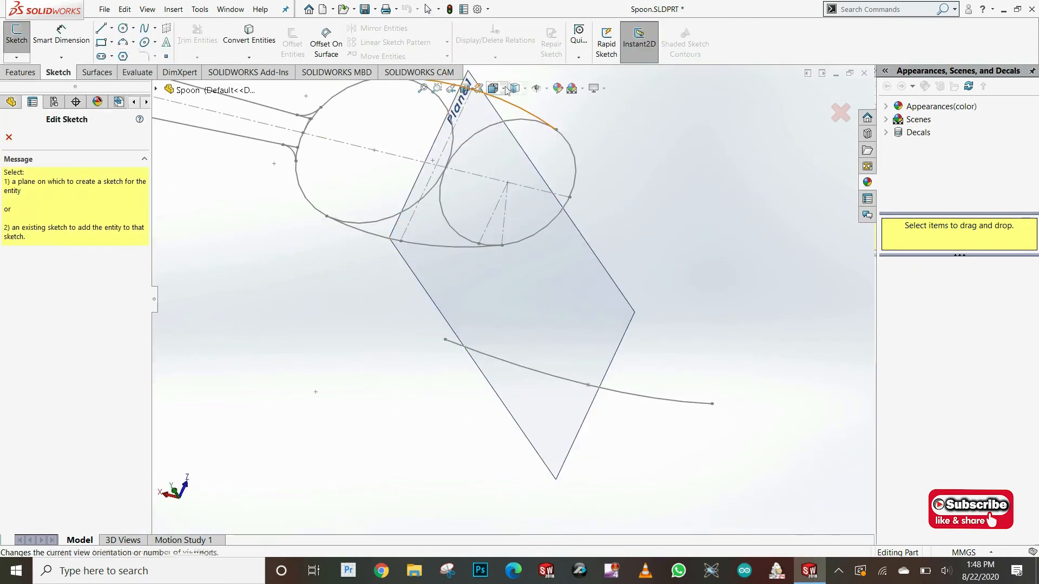
click(490, 93)
key(Escape)
Step: Set the Left view and start a new sketch on the reference plane through the arc's midpoint
mouse_move(244, 390)
middle_down()
mouse_move(144, 170)
mouse_move(516, 195)
middle_up()
scroll(515, 195, up, 2)
click(499, 90)
click(407, 420)
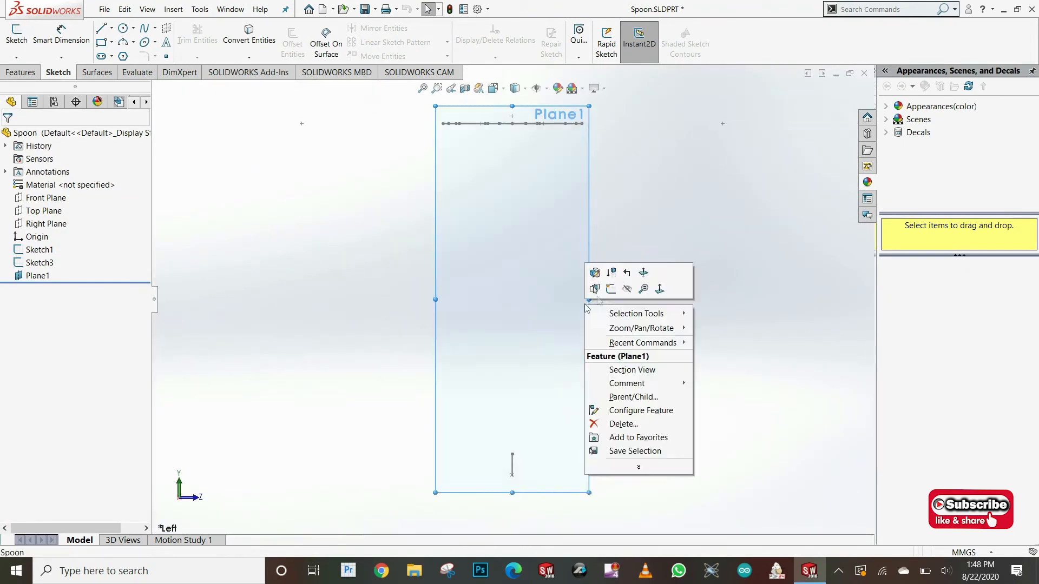
right_click(592, 306)
click(607, 292)
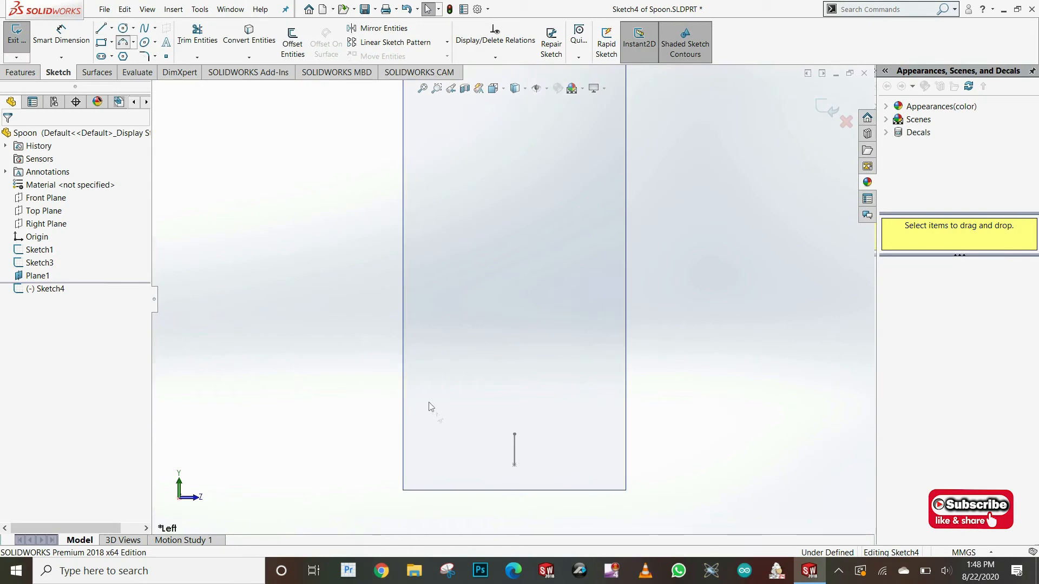
Step: Draw a downward-bulging three-point arc about 67 mm wide just above the edge-on side-profile arc
click(357, 366)
key(Escape)
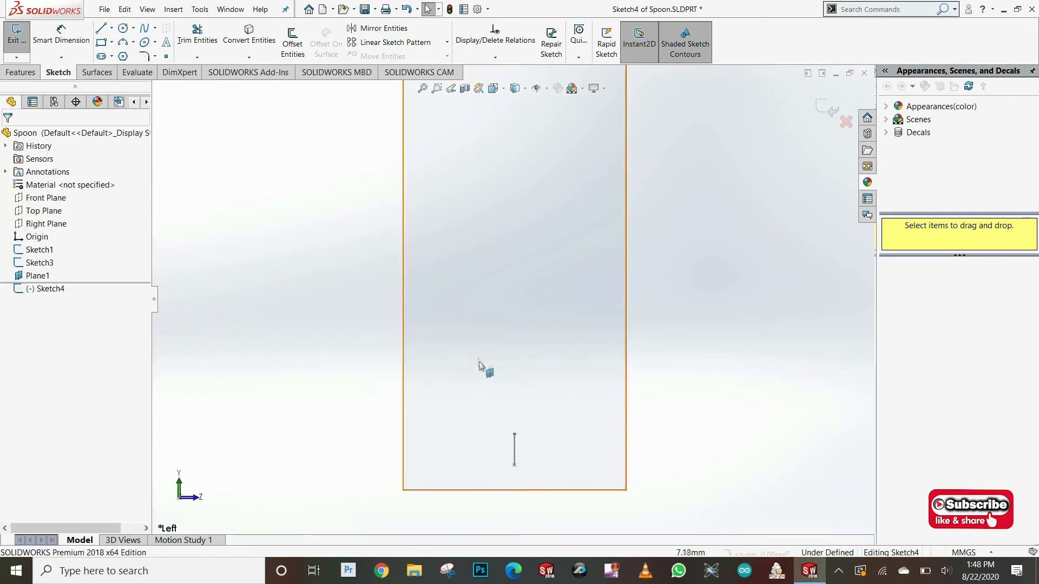
click(125, 43)
click(352, 339)
click(692, 338)
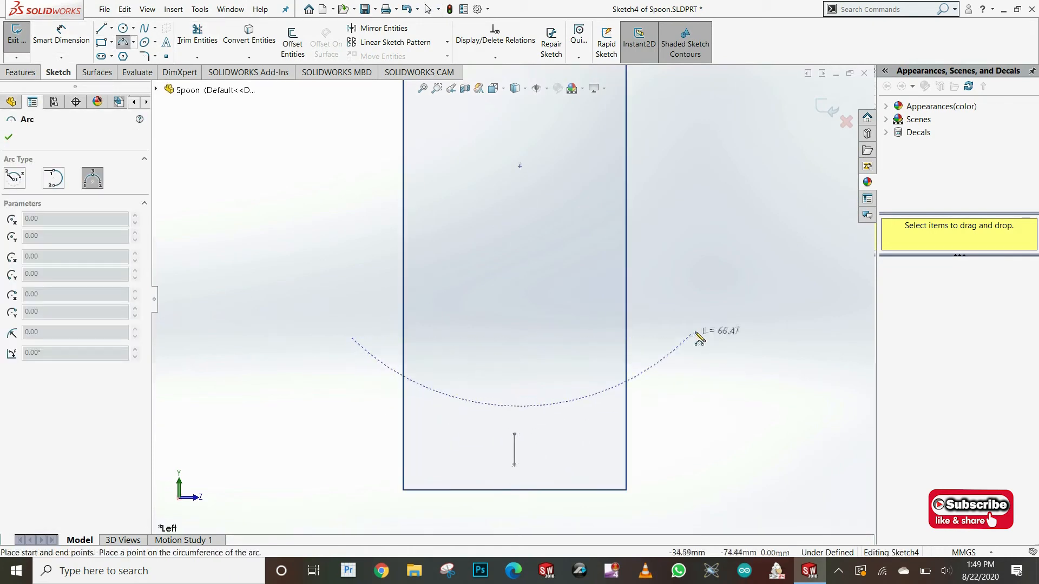
click(539, 408)
key(Escape)
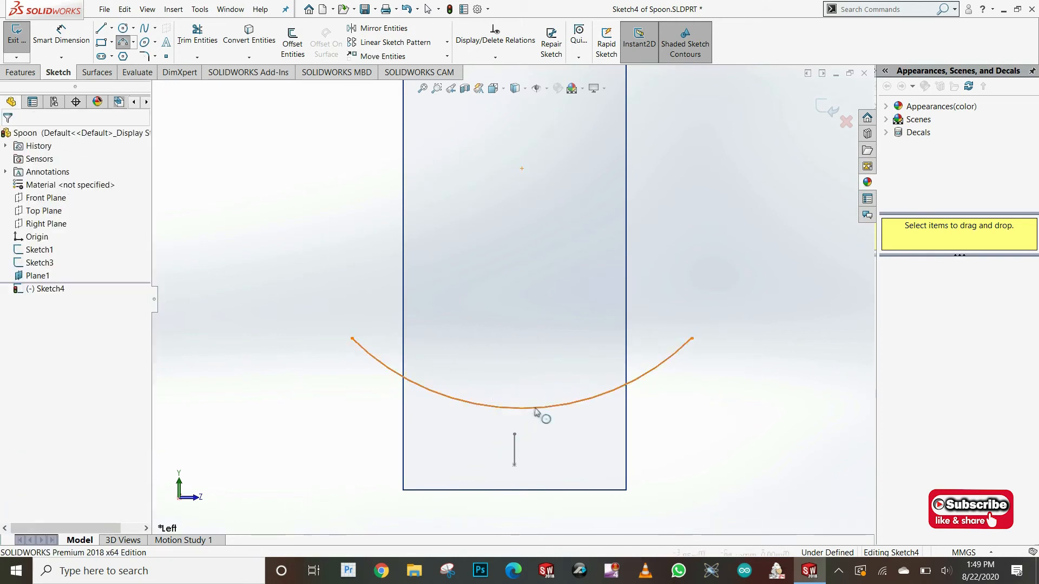
Step: Add a coincident relation between the new arc's midpoint and the midpoint of the side-profile arc
right_click(527, 409)
click(571, 371)
middle_drag(462, 415, 599, 509)
ctrl+click(632, 528)
click(698, 478)
click(629, 416)
scroll(630, 418, up, 5)
mouse_move(582, 341)
middle_down()
mouse_move(492, 408)
mouse_move(331, 420)
mouse_move(445, 350)
middle_up()
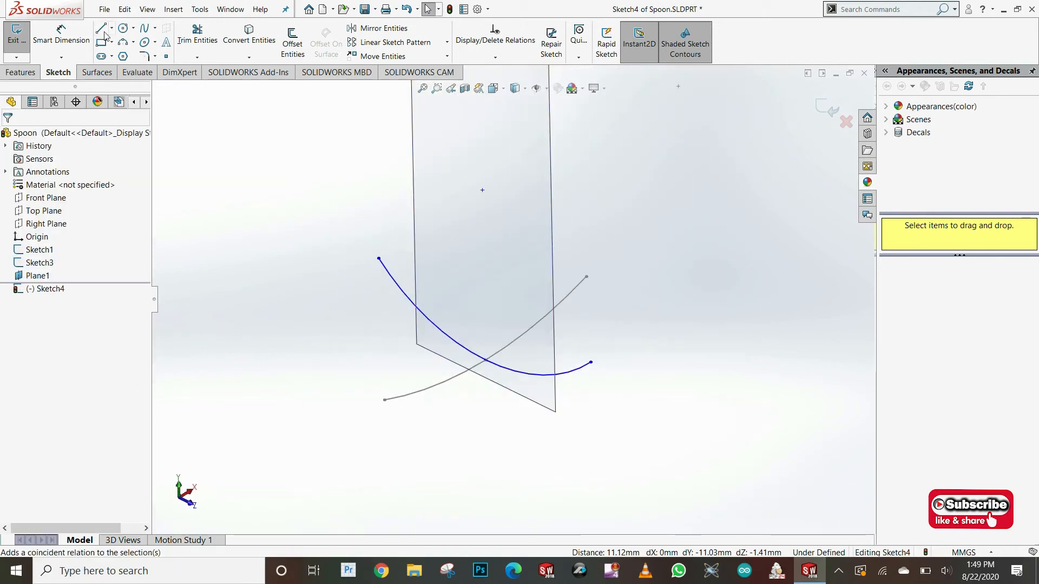
Step: Add a horizontal relation between the two endpoints of the cross-section arc
click(590, 362)
ctrl+click(379, 258)
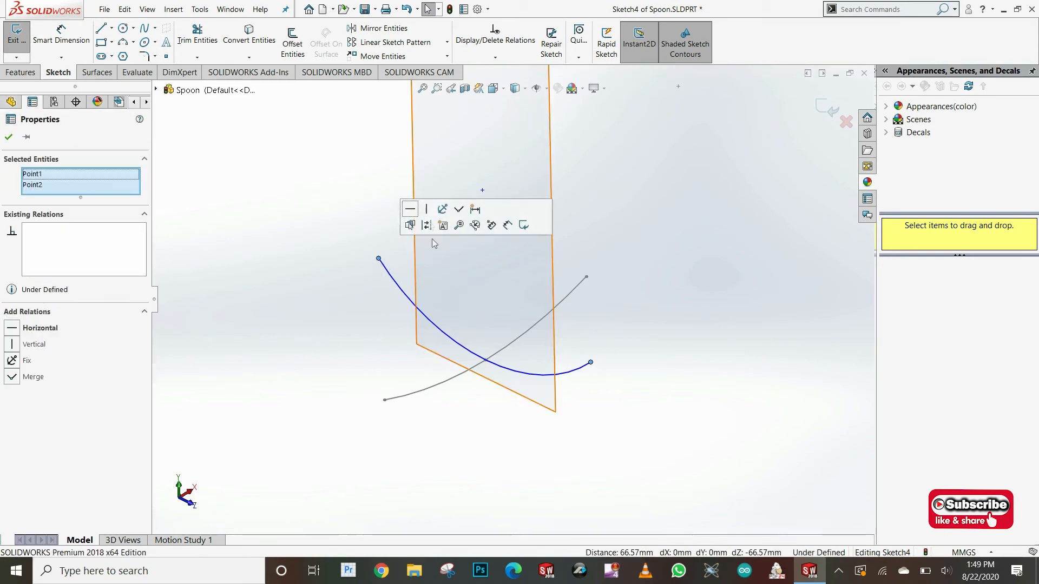
click(414, 212)
Step: Dimension the vertical distance between the cross-section arc's endpoint and its midpoint as 6 mm
scroll(466, 363, down, 2)
click(65, 41)
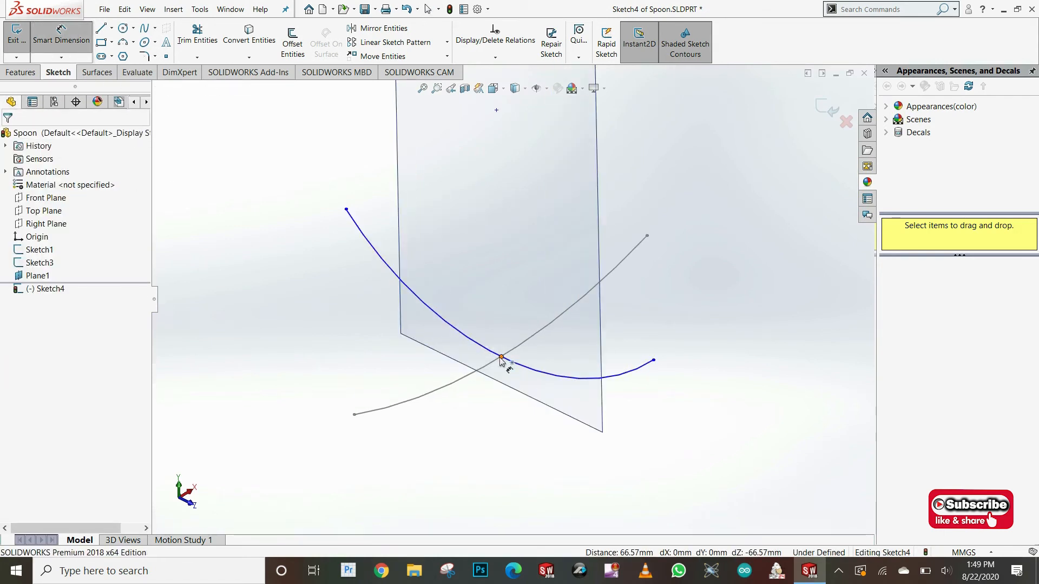
click(346, 210)
click(501, 356)
click(270, 225)
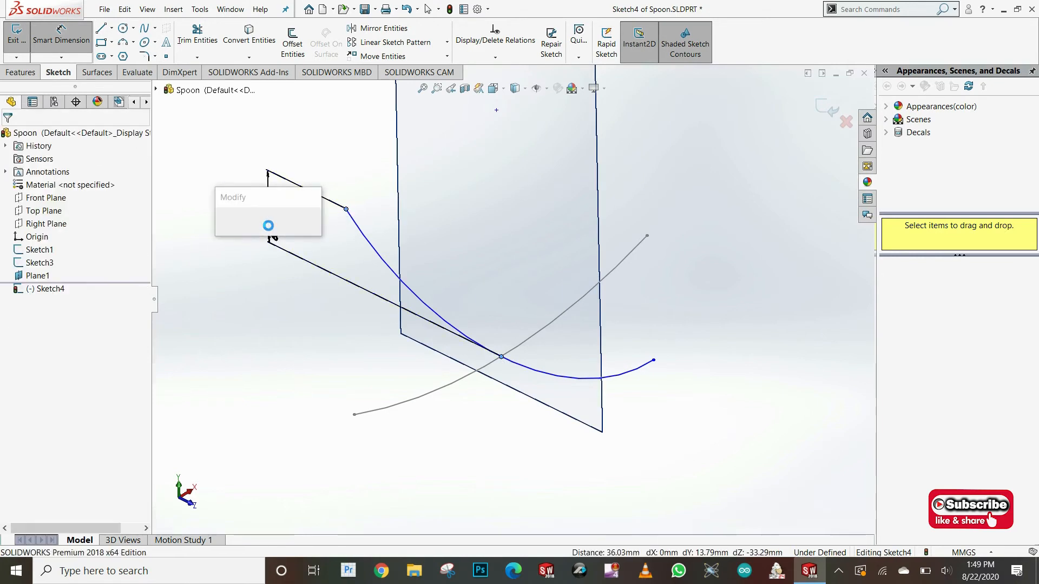
text(60)
key(Return)
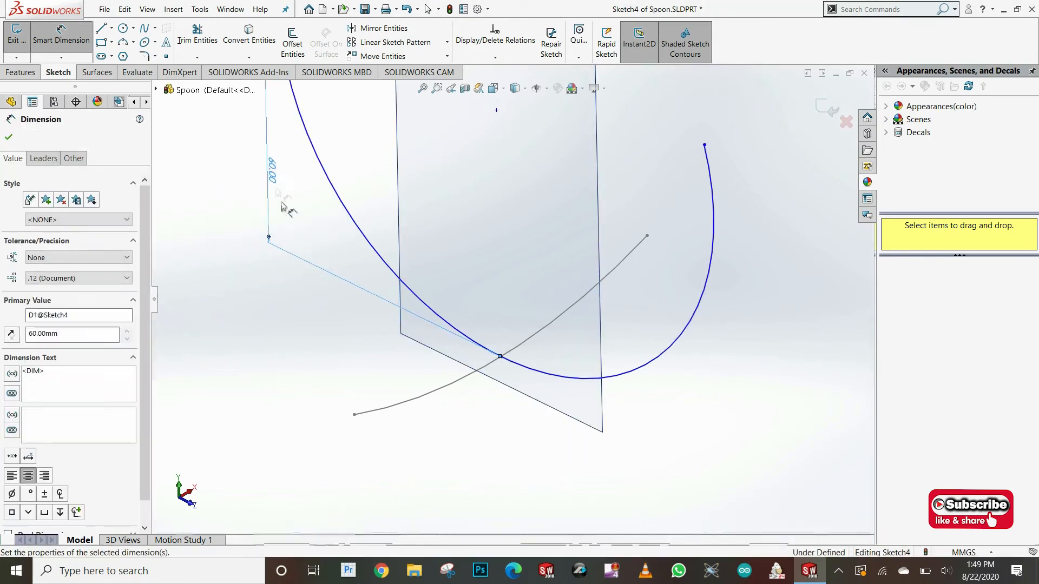
key(Escape)
click(274, 177)
text(6)
key(Return)
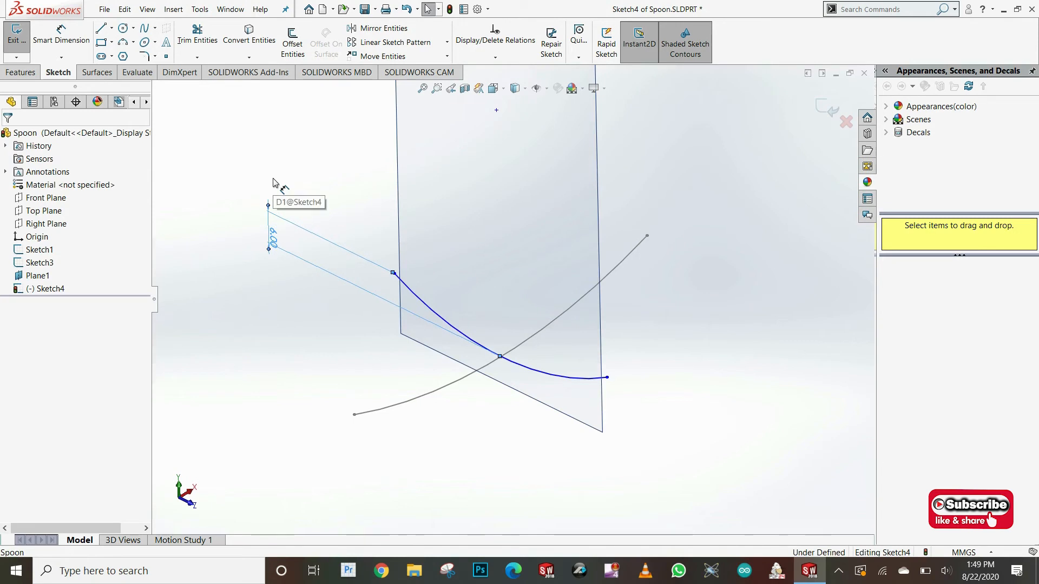
click(820, 110)
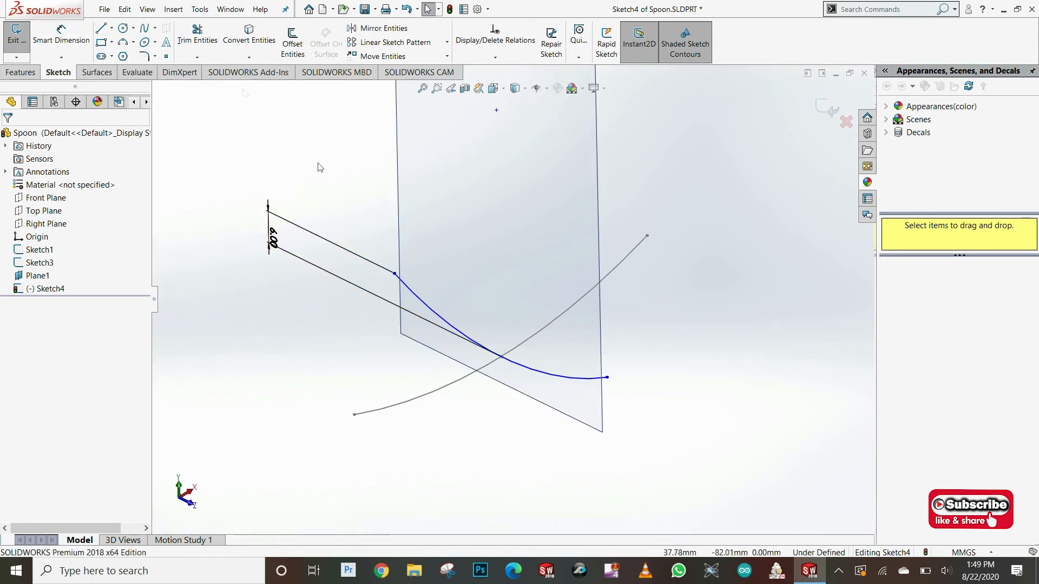
Step: Dimension the width between the cross-section arc's two endpoints as 40 mm
click(79, 43)
click(394, 274)
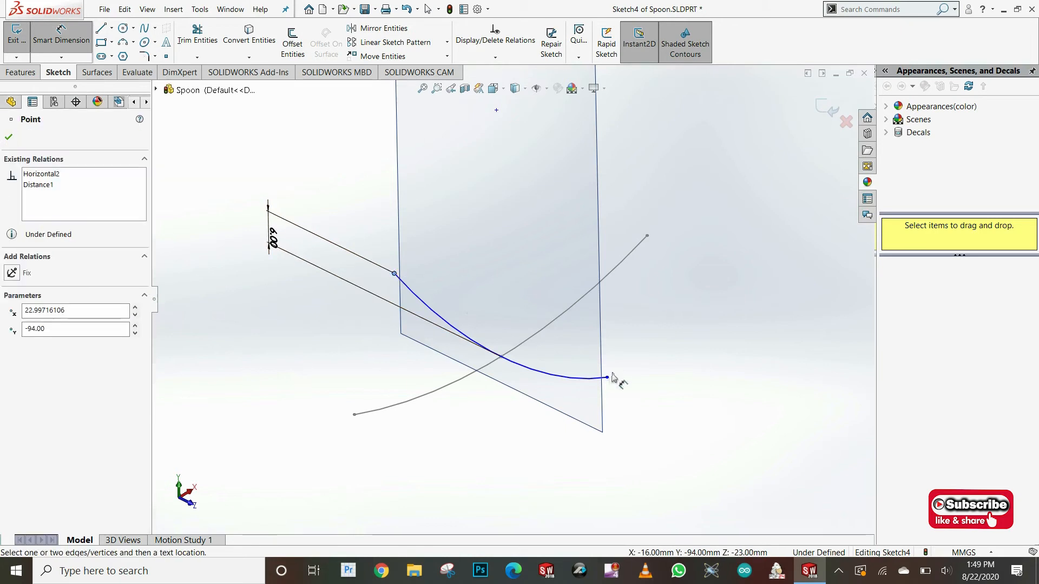
click(608, 378)
click(487, 431)
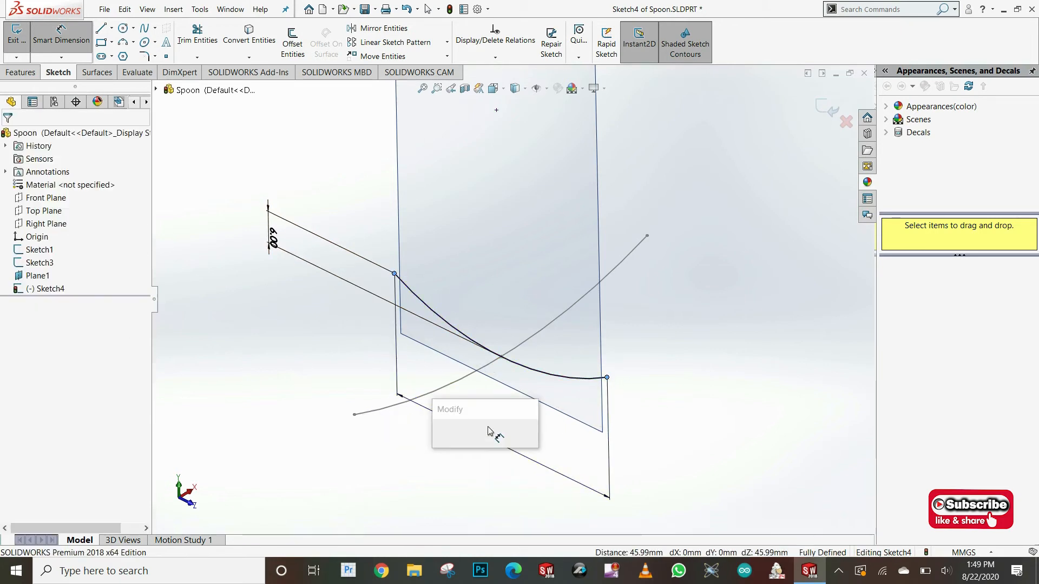
text(40)
key(Return)
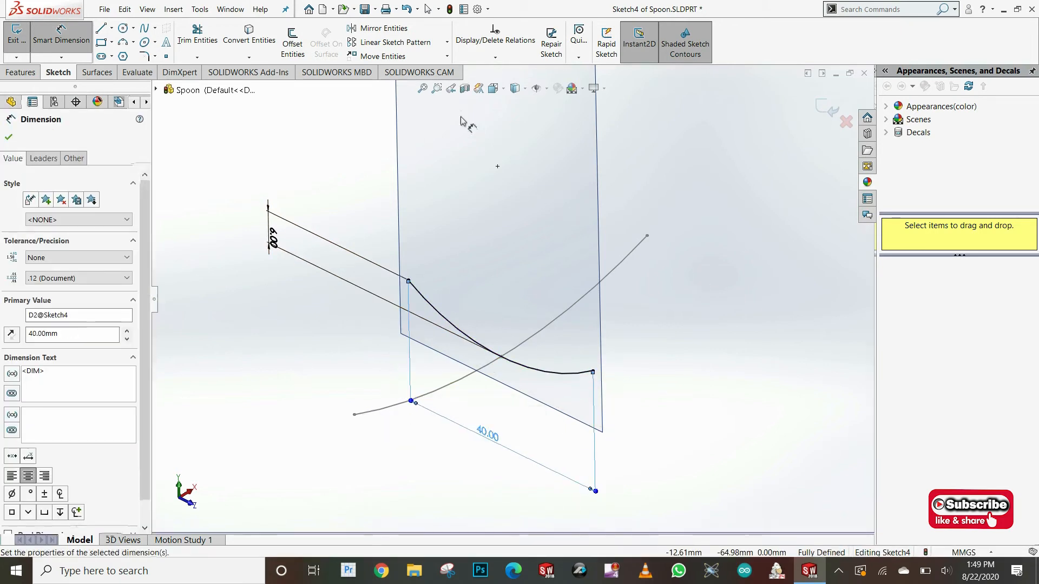
click(493, 88)
click(428, 275)
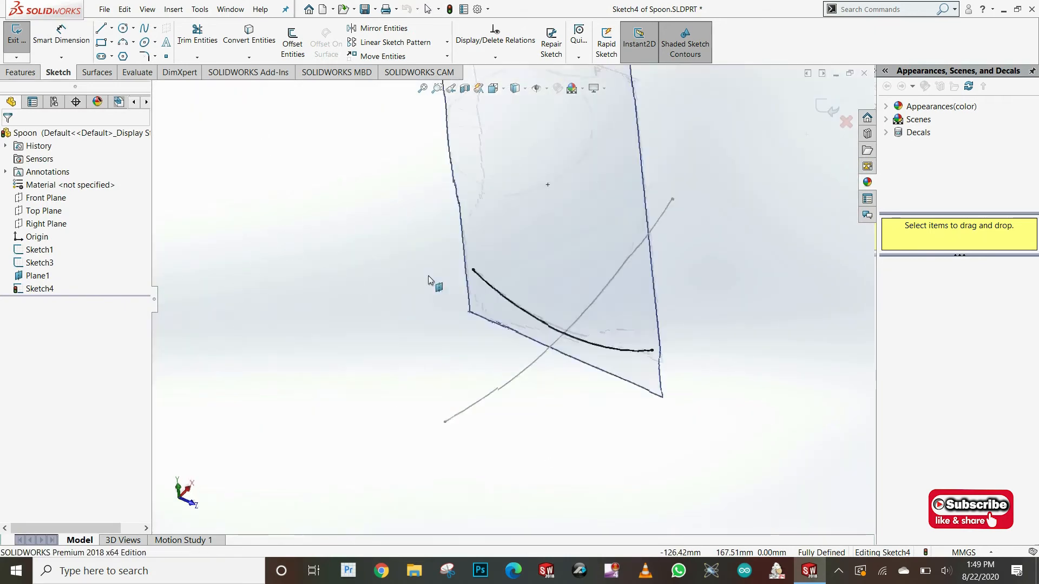
Step: Set the cross-section arc's width dimension to 40 mm
scroll(568, 433, down, 6)
mouse_move(567, 384)
middle_down()
mouse_move(504, 284)
mouse_move(454, 438)
middle_up()
click(459, 522)
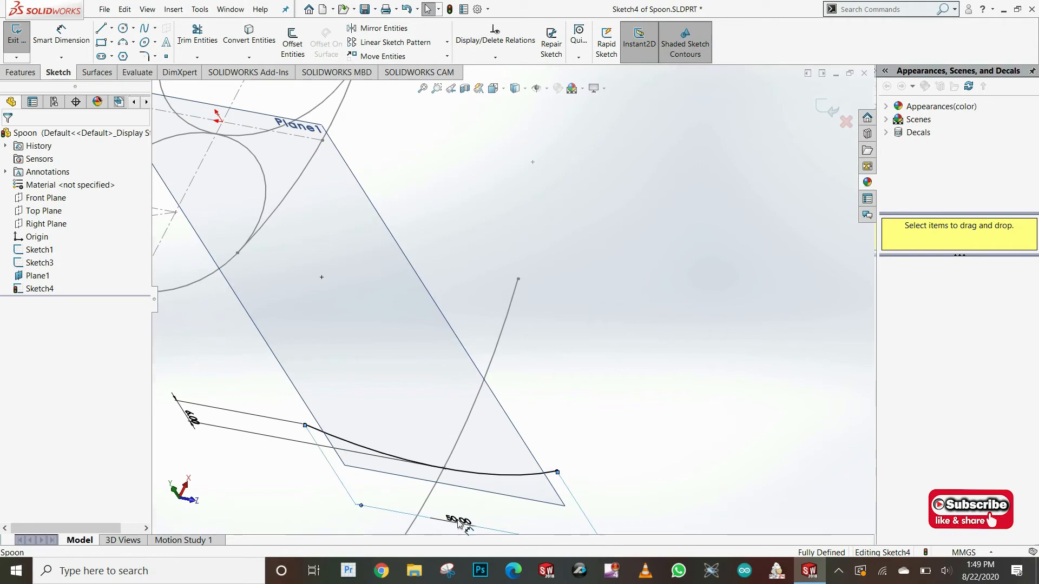
scroll(459, 433, up, 1)
scroll(459, 429, down, 2)
scroll(460, 373, up, 2)
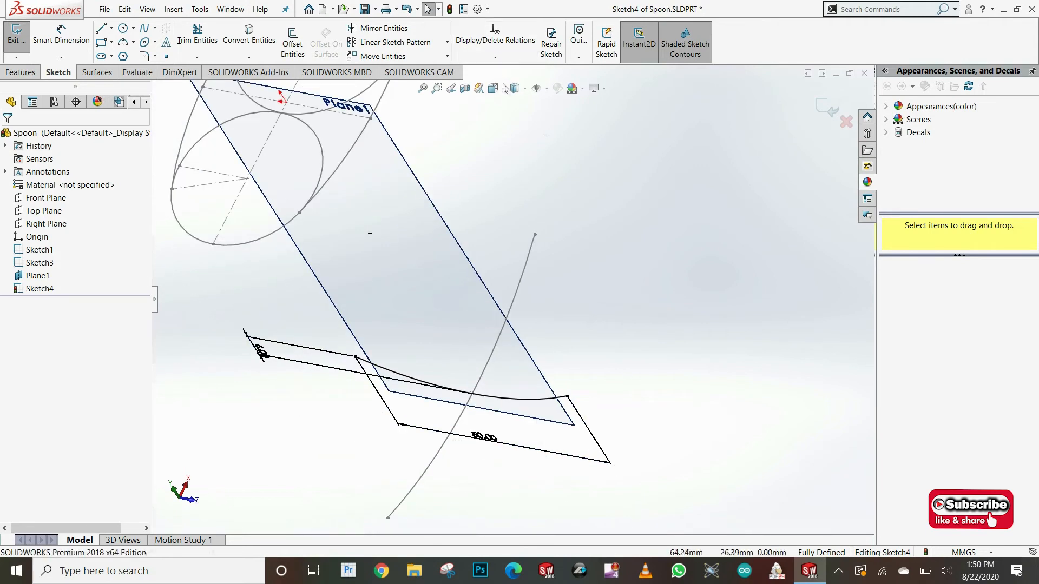
text(40)
key(Return)
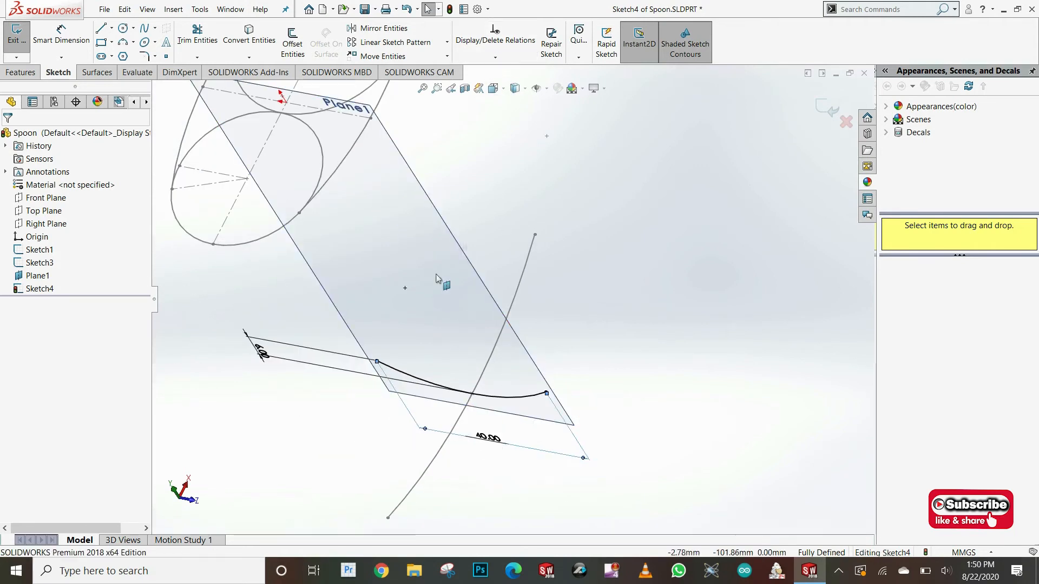
Step: Measure the length of the bowl outline's crosswise construction line lying on Plane1
scroll(303, 163, down, 2)
scroll(314, 184, up, 1)
key(s)
click(686, 247)
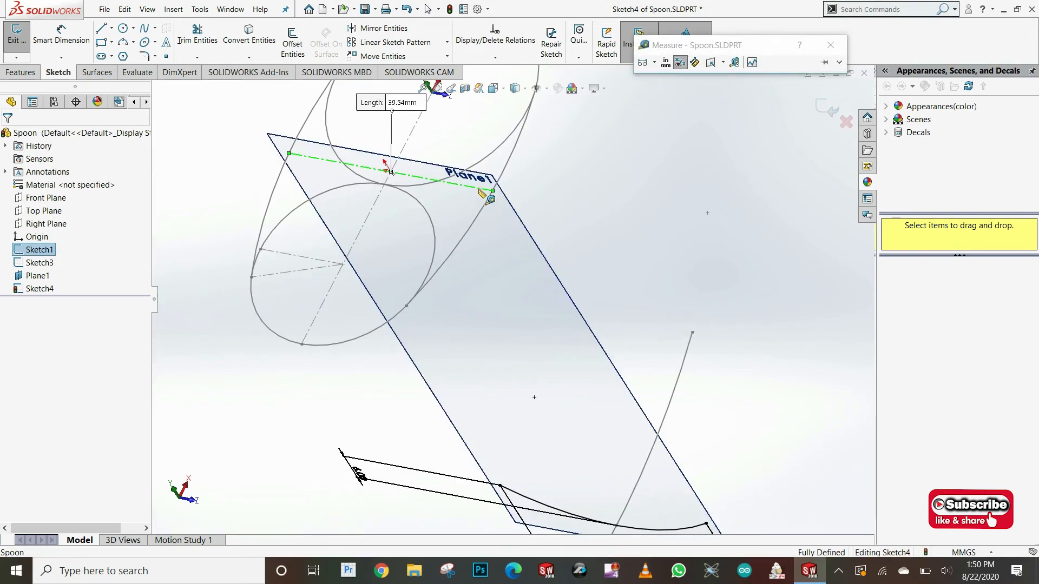
key(Escape)
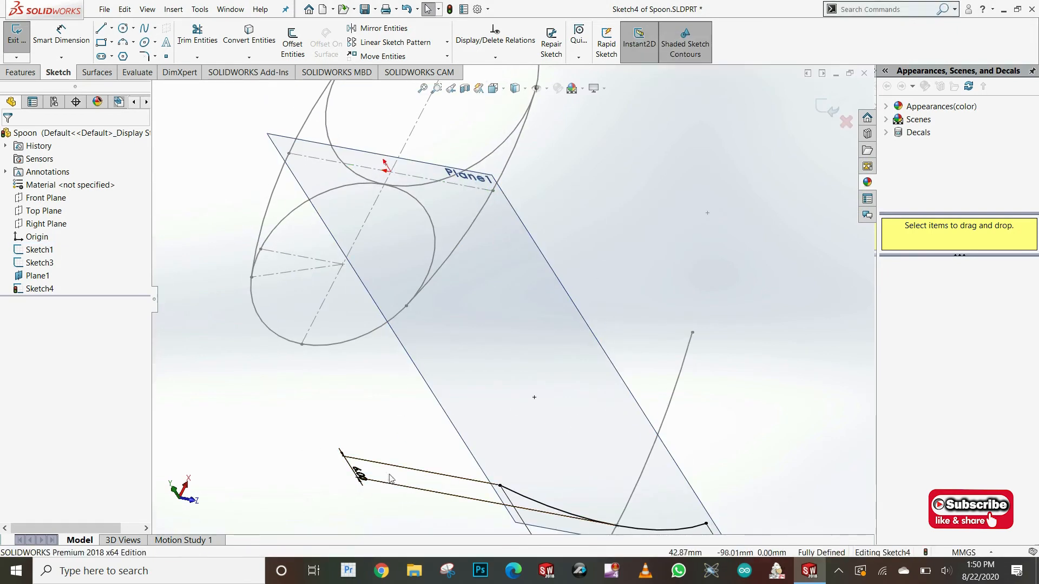
Step: Set the cross-section arc's width dimension to 42 mm and exit the sketch
scroll(552, 462, up, 2)
scroll(564, 501, down, 2)
double_click(610, 494)
key(Return)
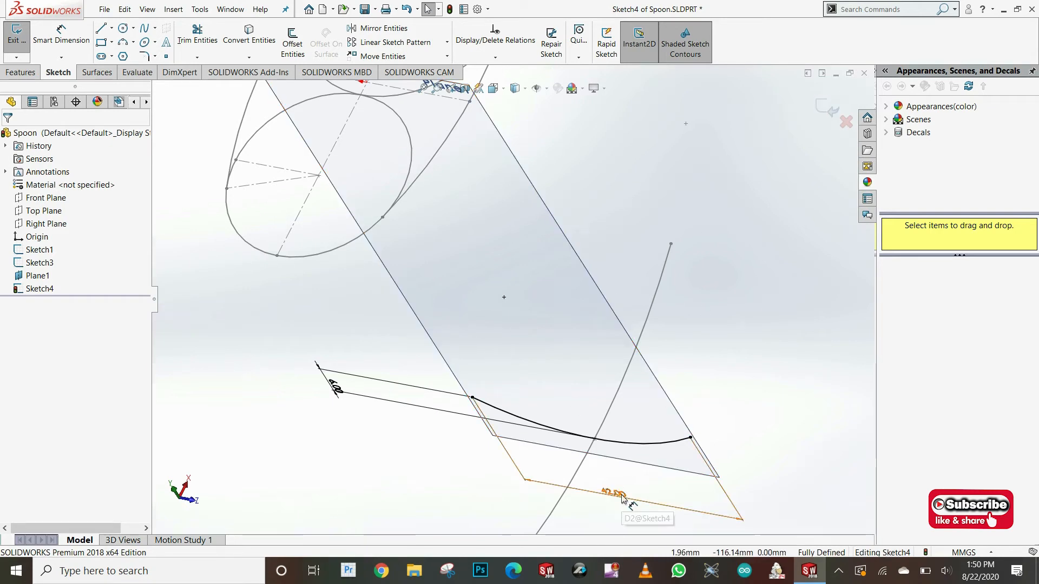
middle_drag(543, 405, 519, 341)
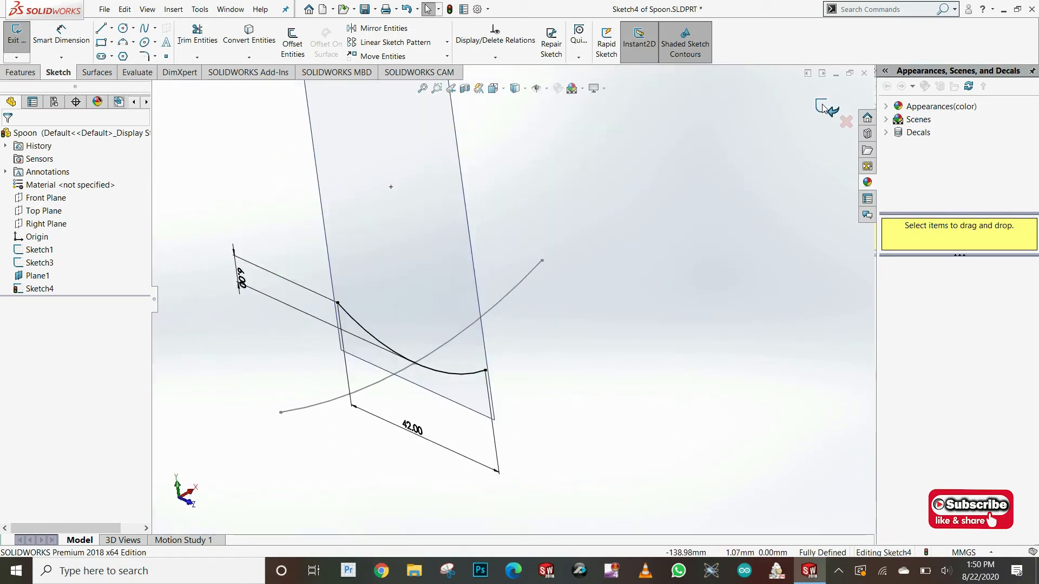
click(564, 312)
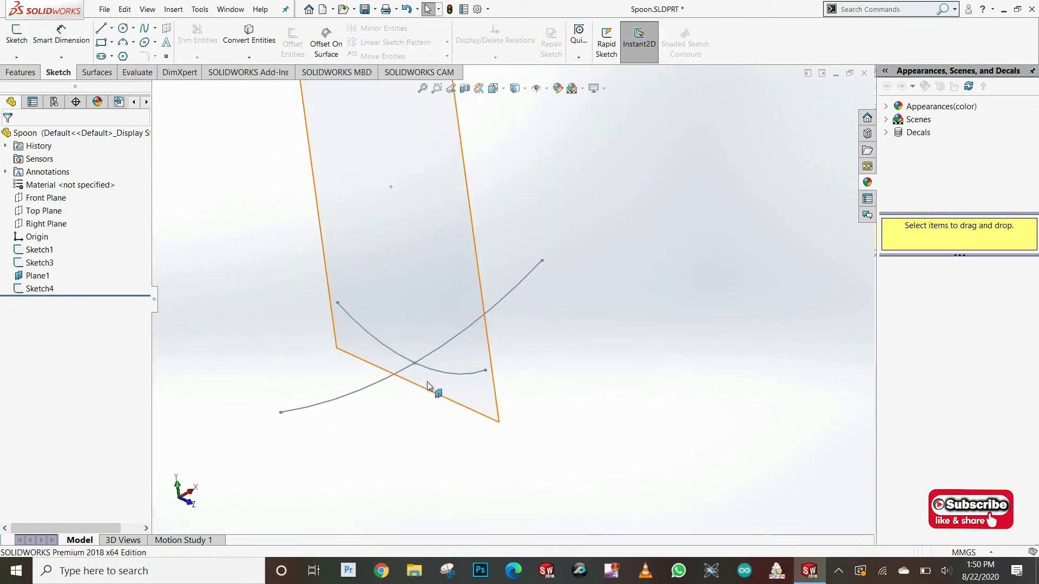
Step: Create a boundary surface with the side-profile arc as Direction 1 and the cross-section arc as Direction 2
middle_drag(499, 342, 514, 318)
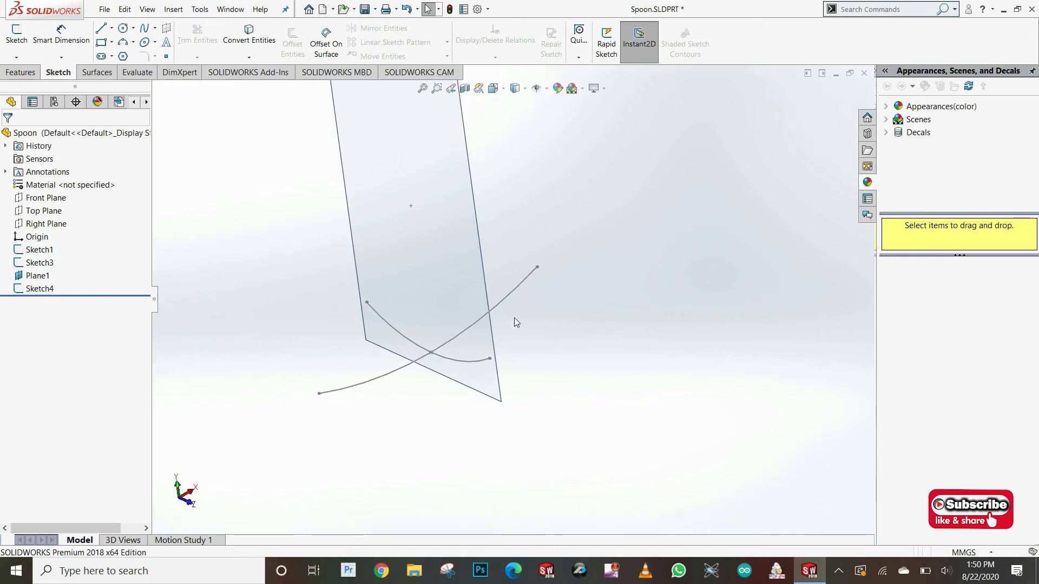
click(95, 73)
click(139, 53)
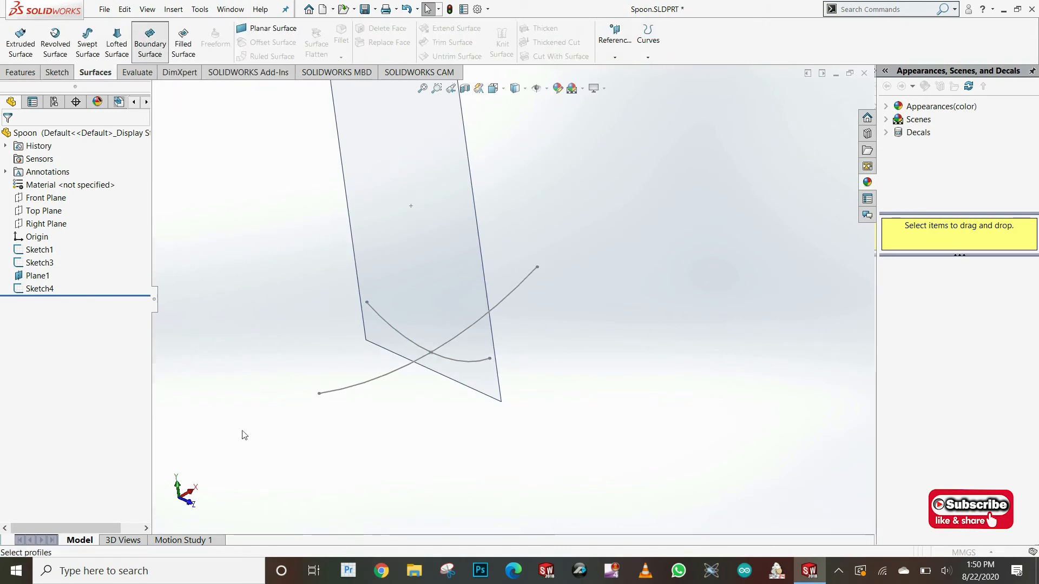
click(352, 389)
click(64, 309)
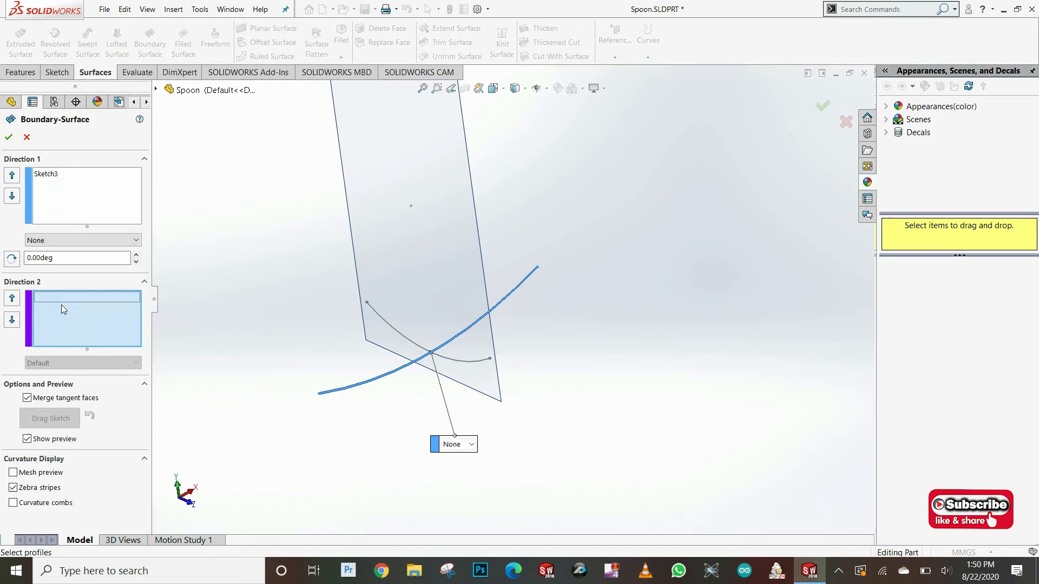
click(377, 318)
mouse_move(378, 318)
middle_down()
mouse_move(517, 318)
mouse_move(2, 163)
middle_up()
click(9, 137)
Step: Start a sketch on the Front Plane
middle_drag(633, 276, 479, 283)
click(493, 88)
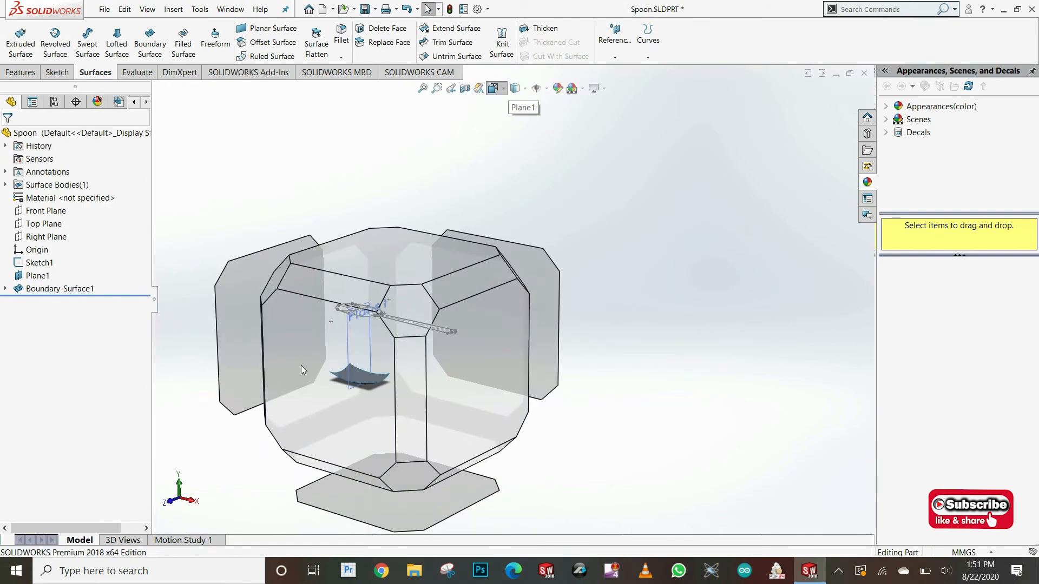
click(379, 303)
scroll(501, 328, down, 1)
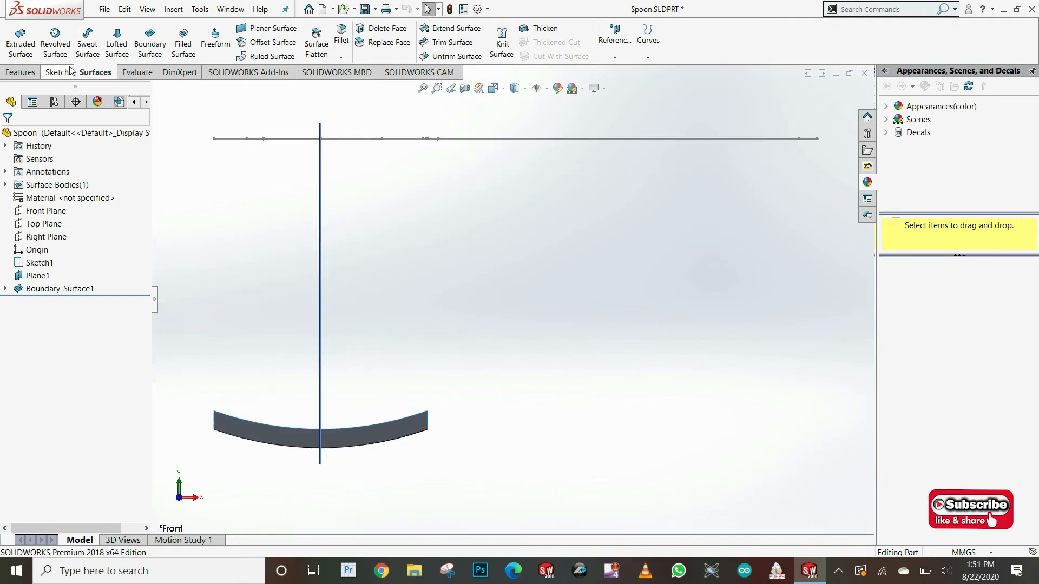
click(74, 75)
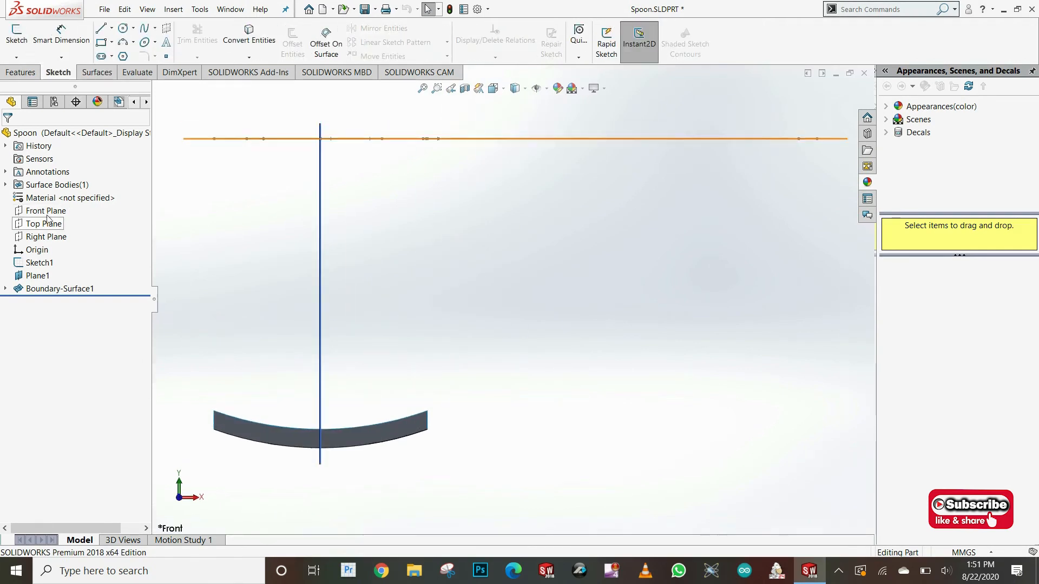
right_click(46, 211)
click(70, 198)
Step: Try a 90° three-point arc of about 8.4 mm radius beside the surface's handle-side edge and delete it
click(101, 28)
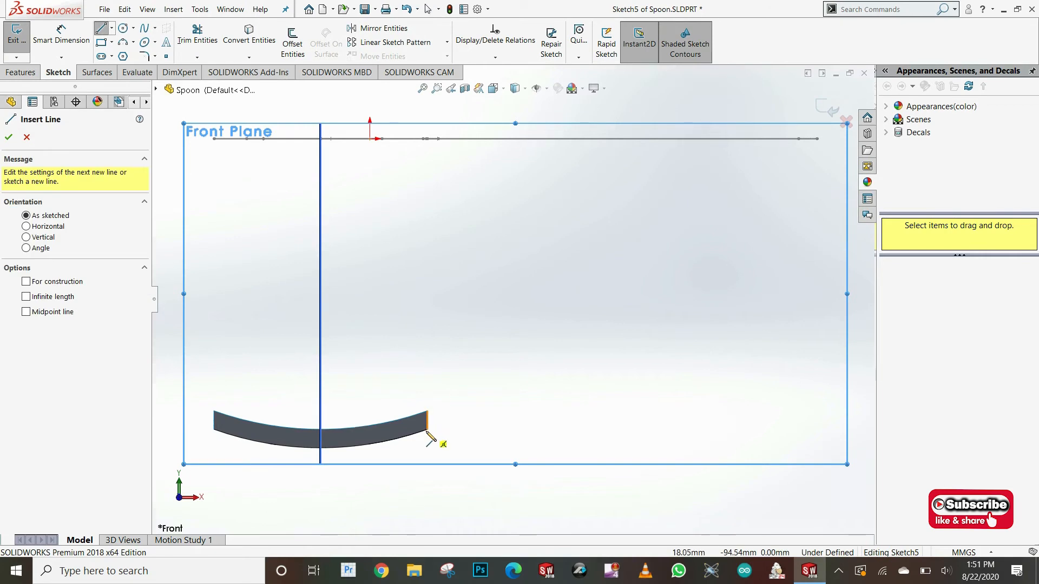
scroll(436, 437, down, 2)
mouse_move(499, 394)
middle_down()
mouse_move(455, 352)
mouse_move(489, 379)
mouse_move(487, 200)
middle_up()
click(123, 42)
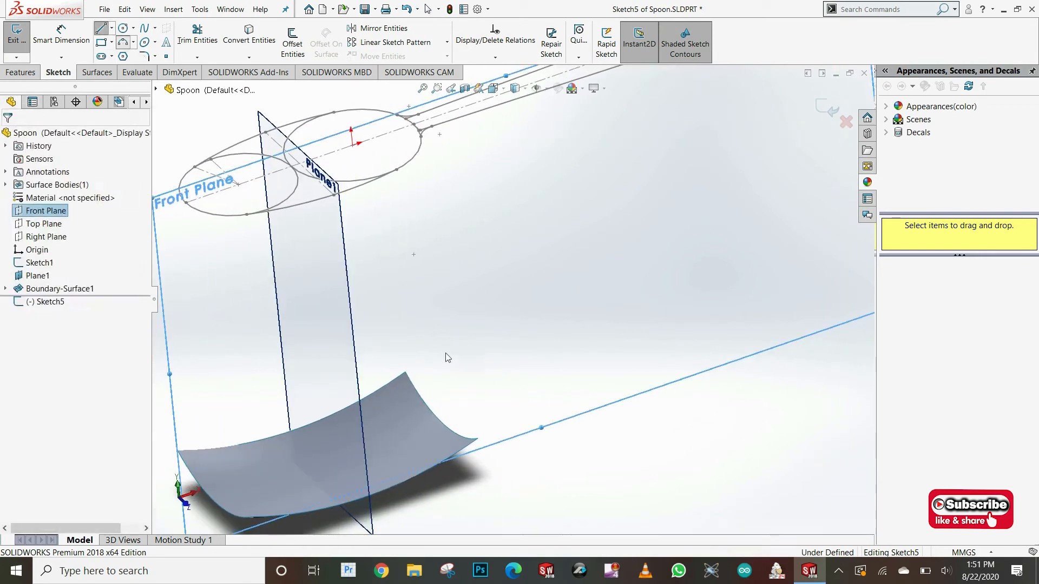
click(448, 415)
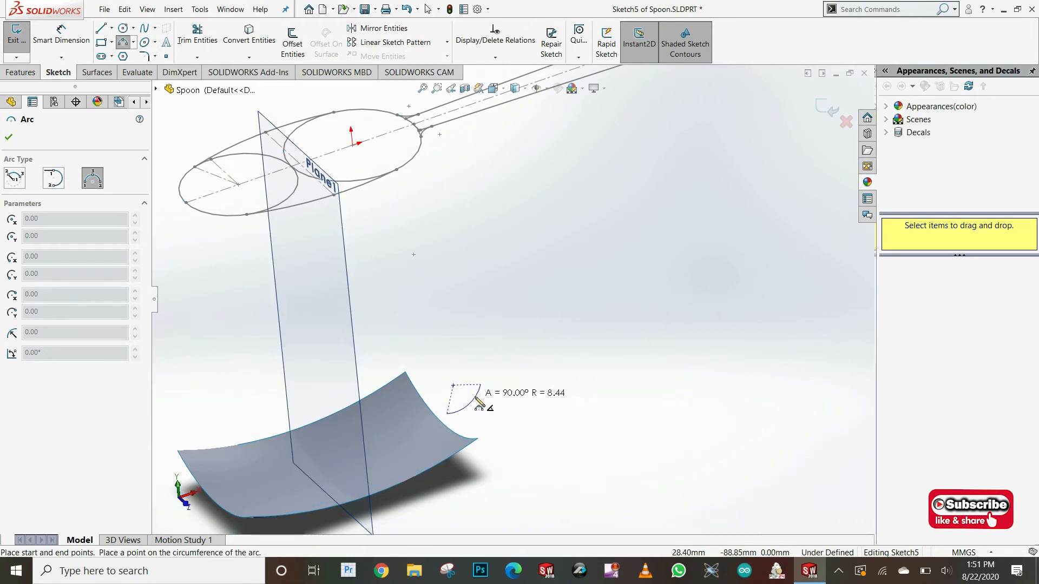
click(477, 399)
key(Escape)
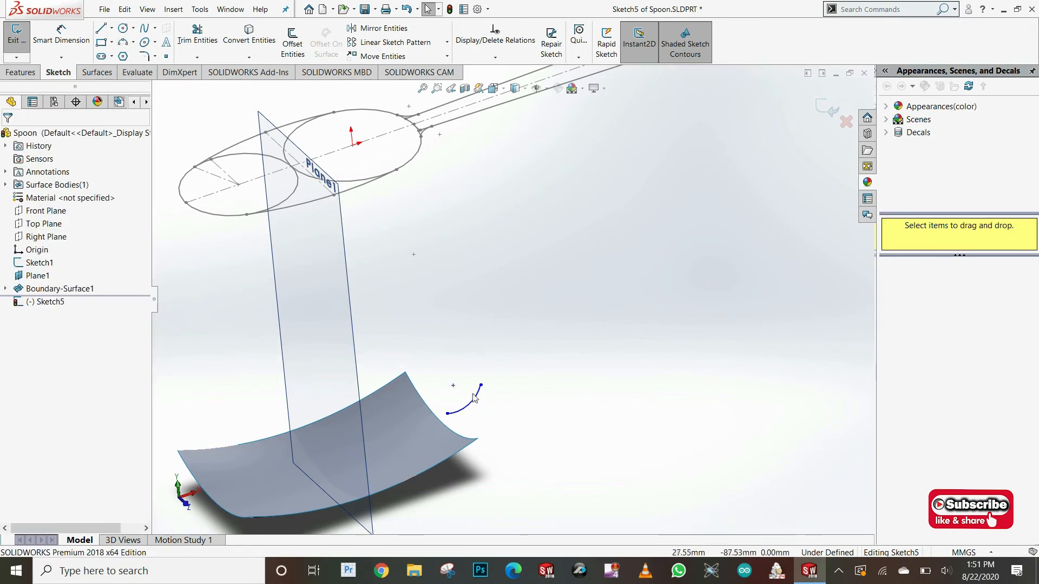
key(Delete)
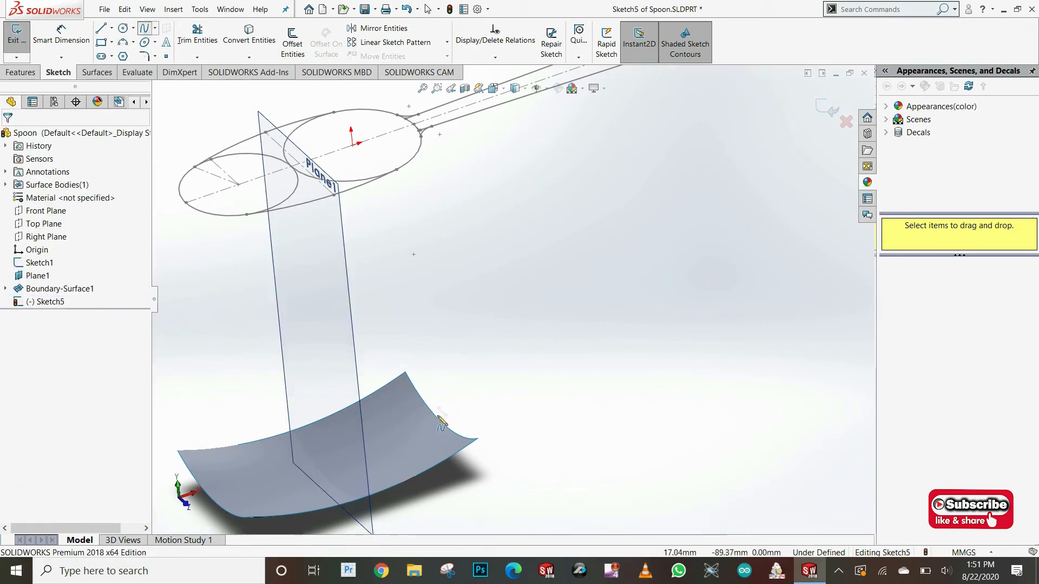
Step: Sketch a two-point spline rising from the bowl surface's handle-side edge and constrain its lower endpoint to that edge
click(442, 419)
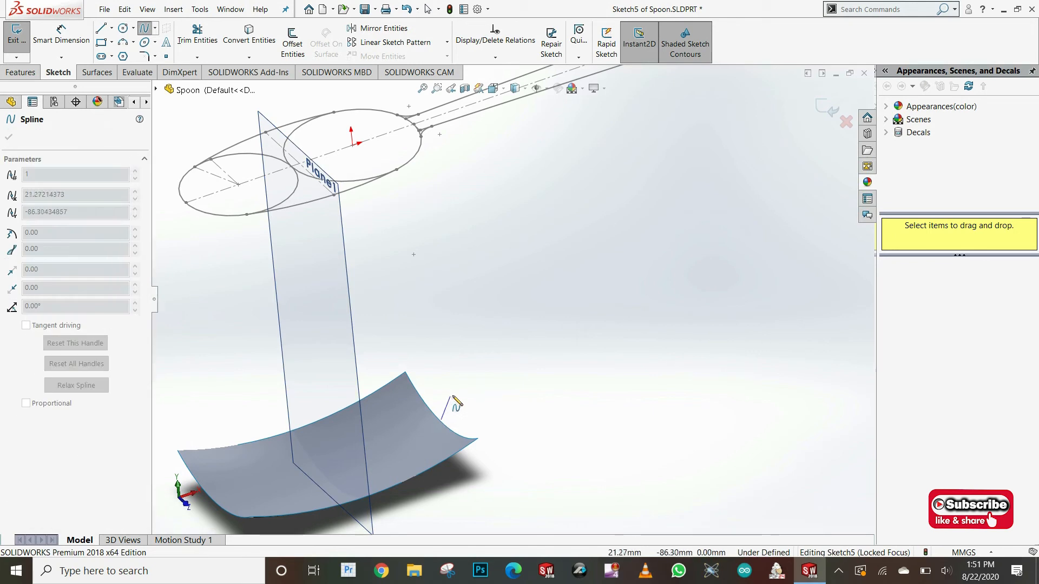
double_click(457, 395)
scroll(441, 433, down, 3)
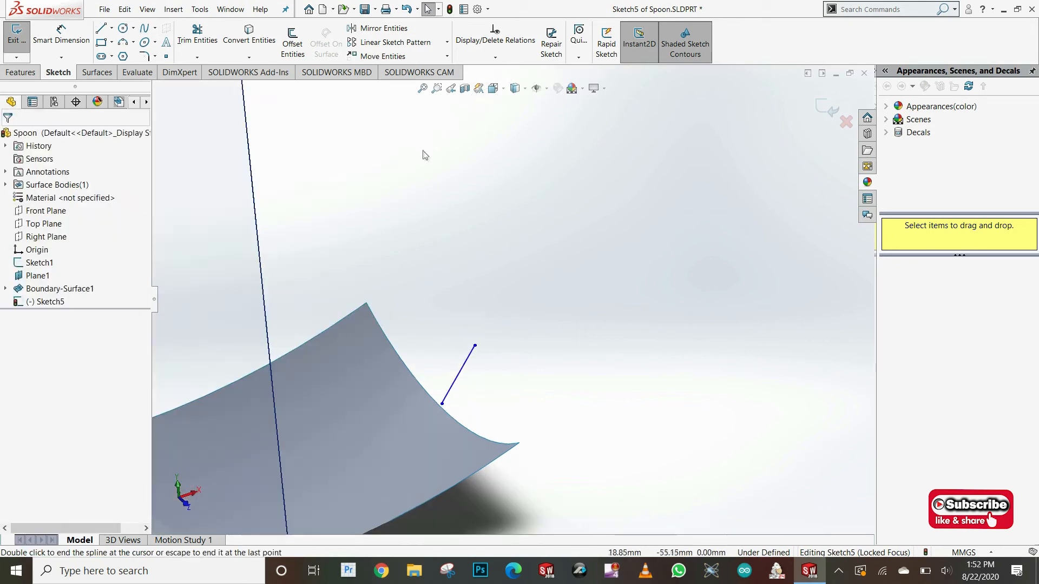
click(442, 404)
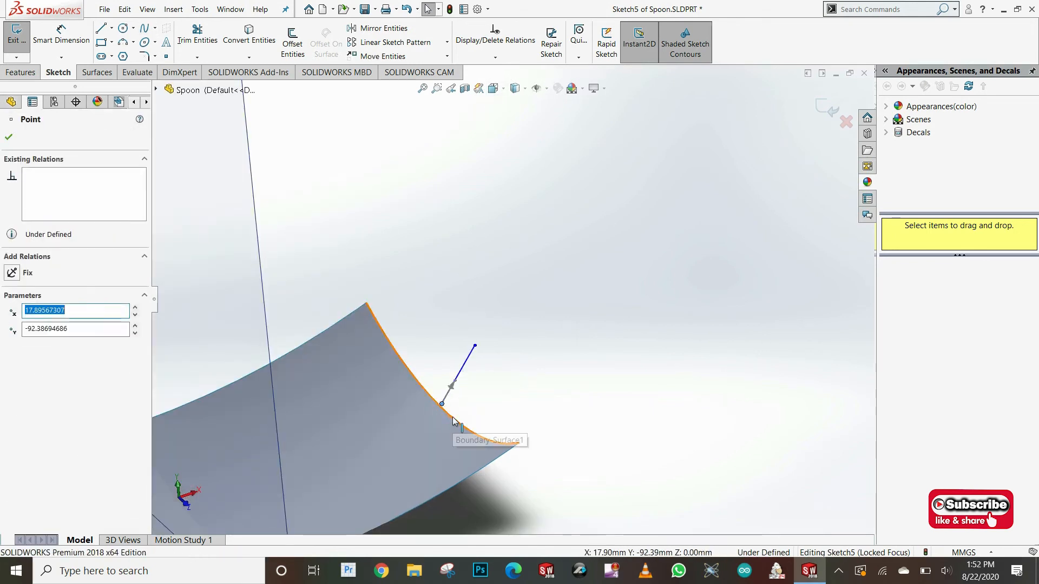
ctrl+click(459, 422)
click(532, 369)
Step: Add a tangent relation between the spline and the bowl surface's silhouette edge
middle_drag(487, 346, 351, 329)
click(393, 327)
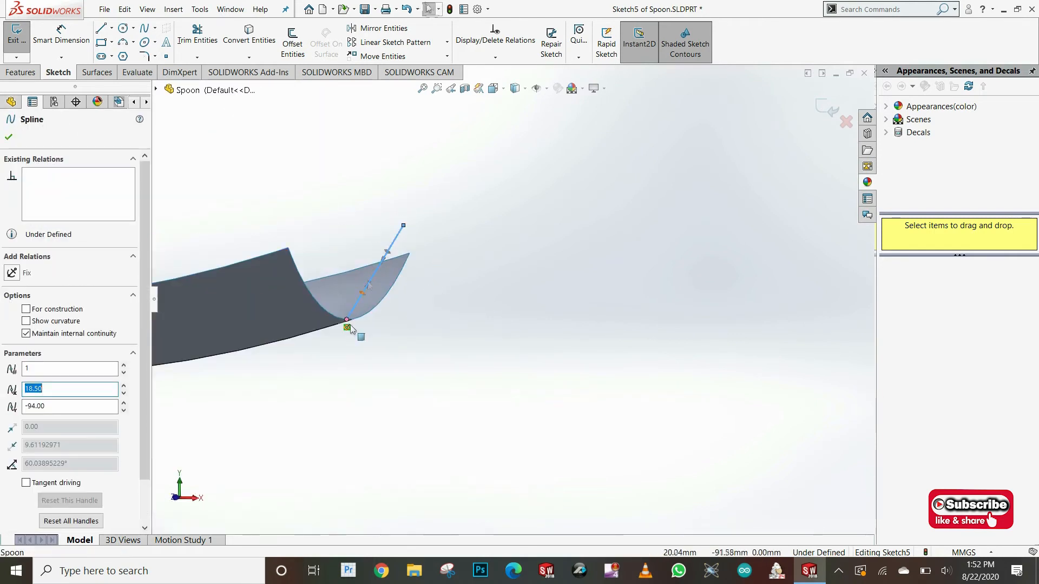
ctrl+click(319, 332)
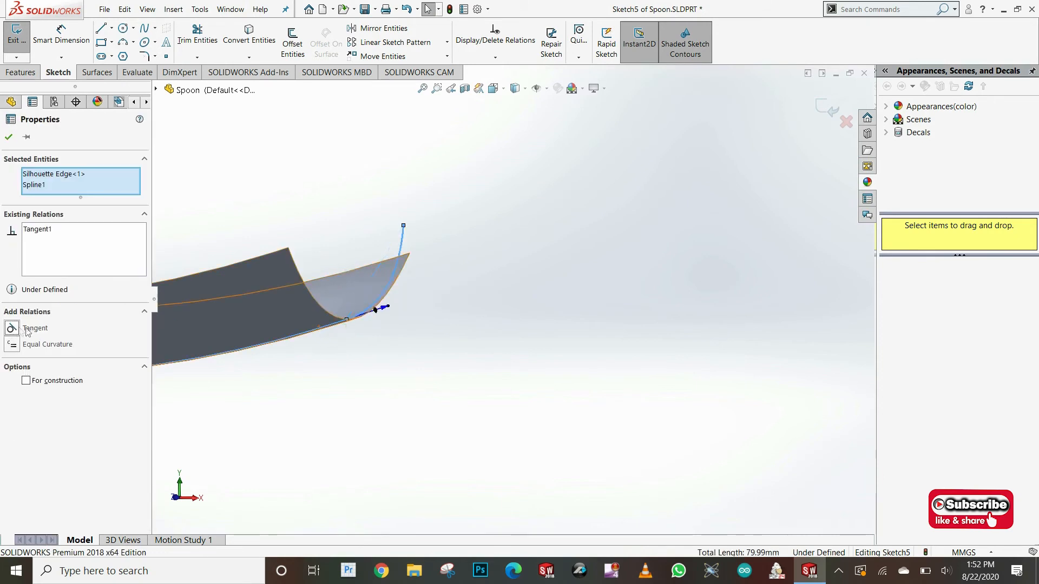
click(9, 137)
Step: Add a vertical relation between the spline's upper endpoint and the outline's point where the bowl meets the handle
middle_drag(390, 243, 486, 240)
scroll(486, 240, up, 2)
click(517, 275)
scroll(503, 254, up, 6)
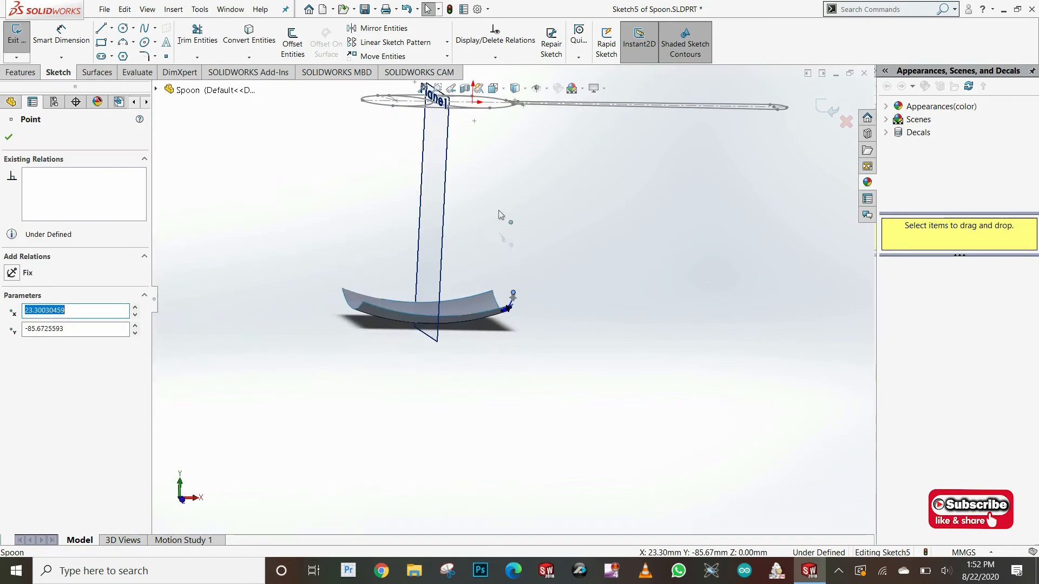
scroll(517, 108, down, 5)
ctrl+click(545, 170)
click(594, 124)
Step: Lower the spline's upper endpoint to about 6 mm above its base and shape the curve into an S with its upper tangent handle
scroll(462, 286, up, 8)
scroll(536, 468, down, 5)
drag(452, 339, 502, 361)
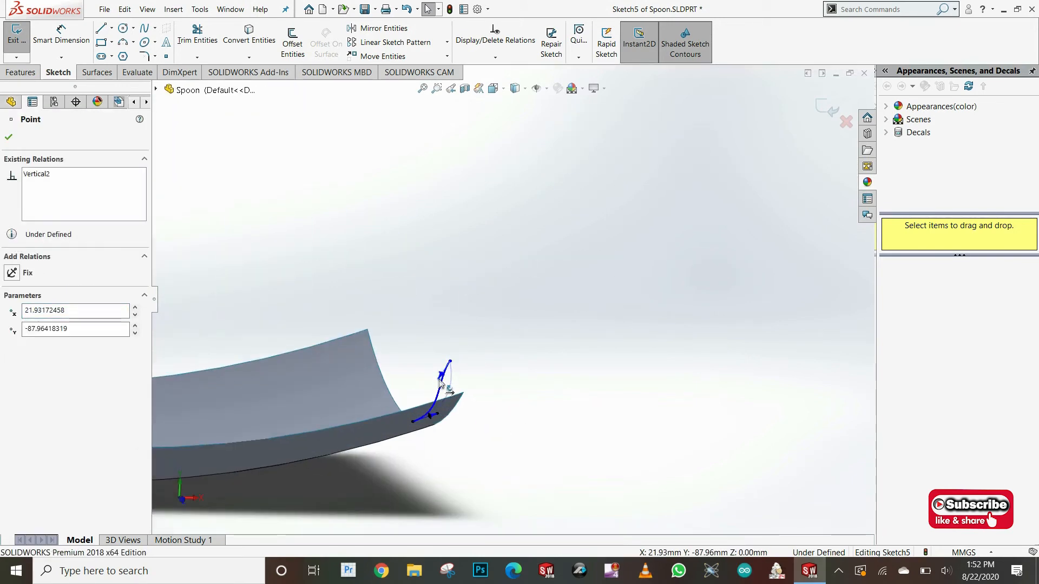
click(512, 361)
middle_drag(512, 361, 485, 351)
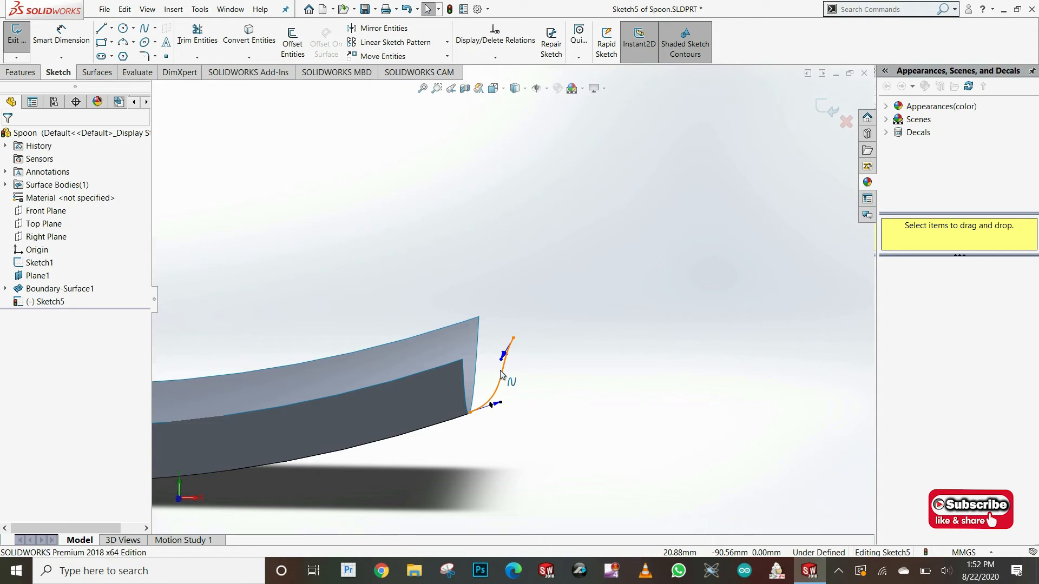
Step: Dimension the vertical distance between the spline's two endpoints as 5 mm
click(61, 34)
click(513, 339)
click(470, 413)
click(559, 378)
text(581681mm)
key(Return)
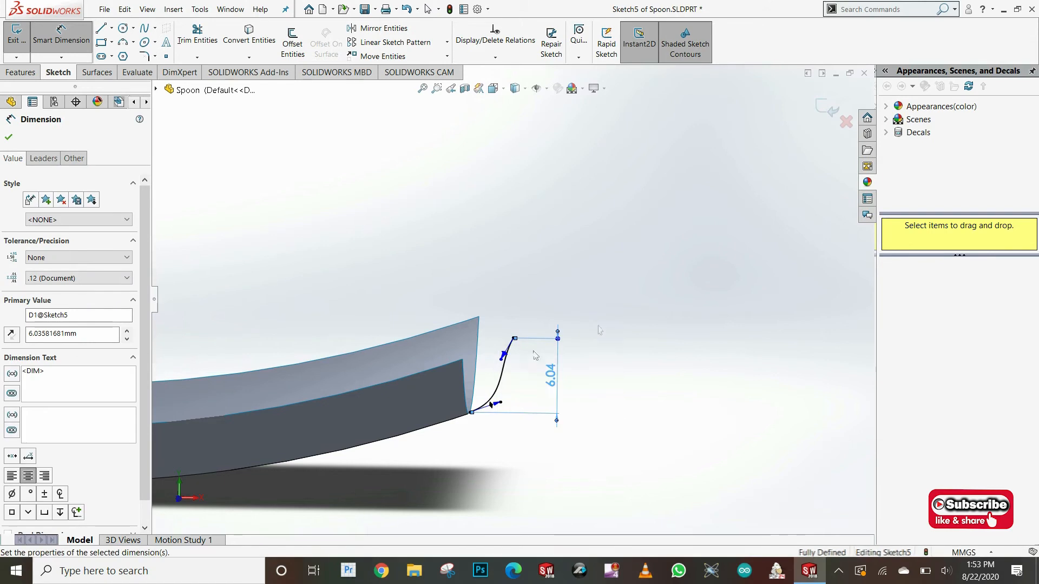
key(Escape)
Step: Dimension the spline's lower tangent handle as 9.5 mm
scroll(494, 393, down, 3)
key(s)
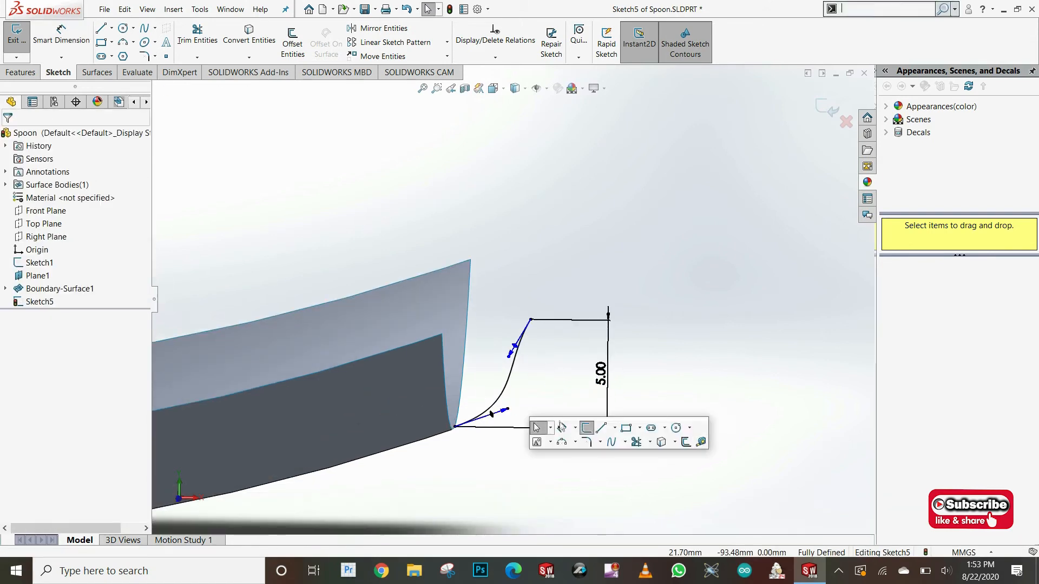
click(585, 428)
click(507, 411)
click(485, 478)
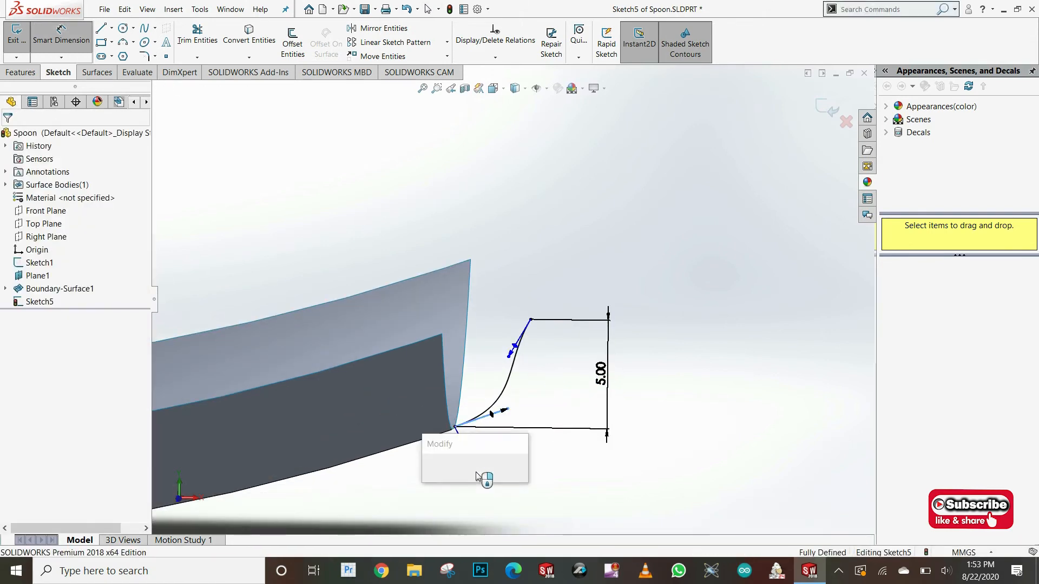
text(9.5)
key(Return)
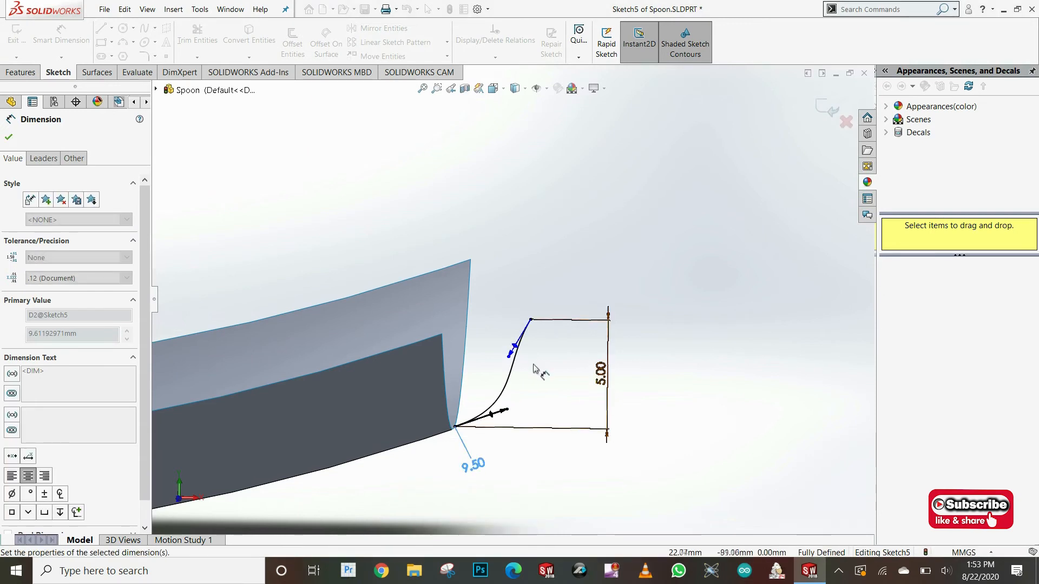
Step: Dimension the spline's upper tangent handle as 7.5 mm and exit the sketch
click(508, 356)
click(508, 274)
text(7.5)
key(Return)
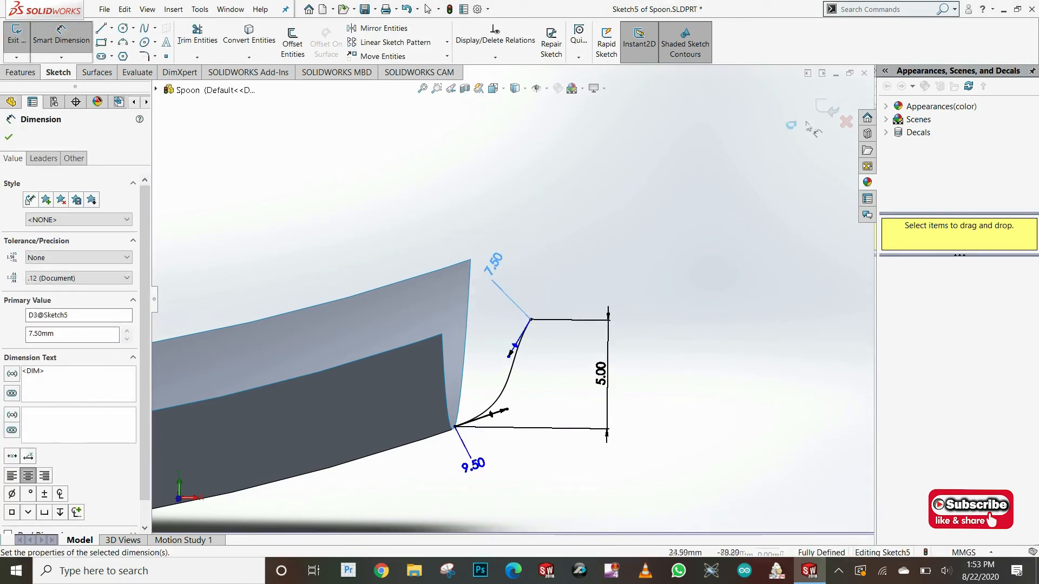
click(635, 231)
Step: Create a reference plane through the spline's upper endpoint, parallel to the Right Plane
mouse_move(635, 230)
middle_down()
mouse_move(589, 237)
mouse_move(589, 251)
mouse_move(586, 238)
middle_up()
click(21, 72)
click(533, 36)
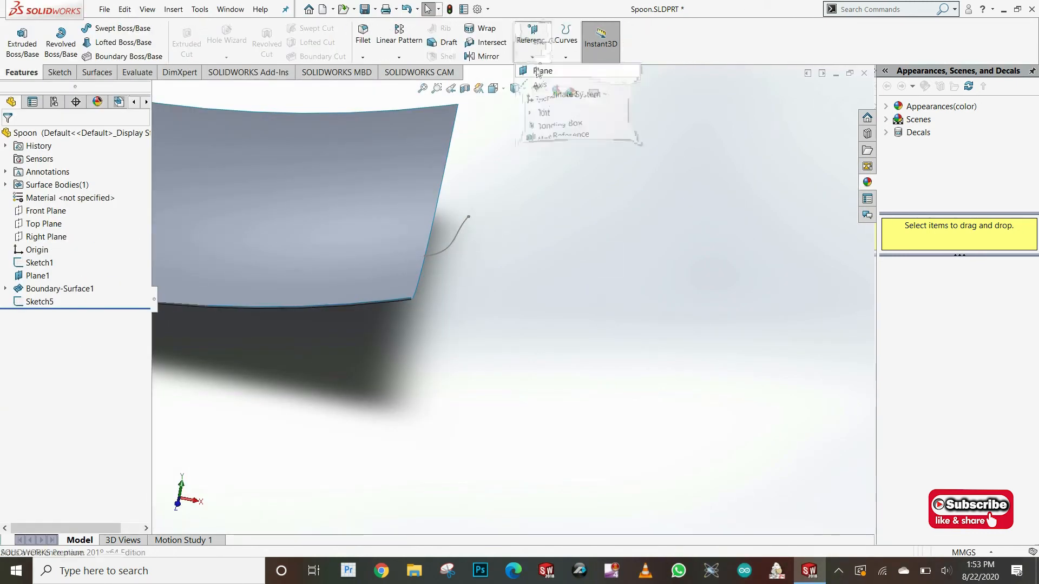
click(543, 69)
click(468, 218)
click(156, 89)
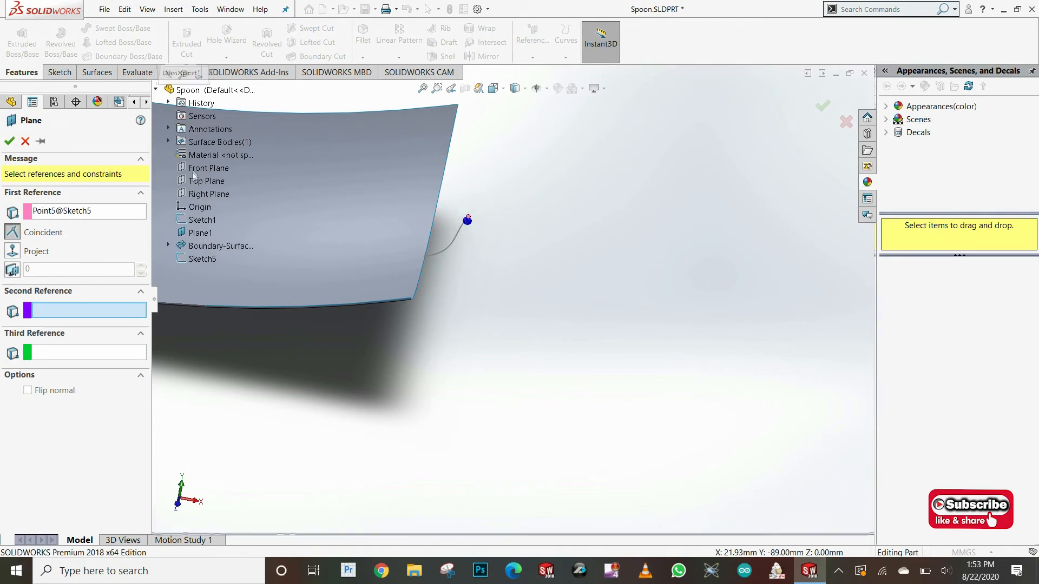
scroll(566, 248, up, 5)
middle_drag(566, 248, 525, 189)
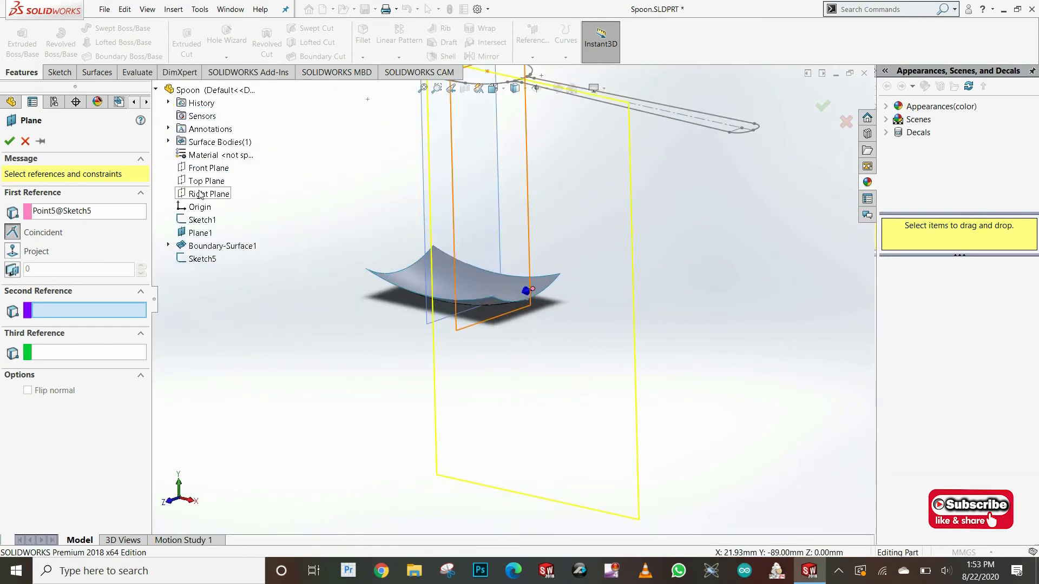
click(200, 194)
key(Return)
Step: Start a sketch on the new plane and draw a shallow three-point arc about 28 mm wide above the bowl's end edge
middle_drag(574, 260, 514, 302)
right_click(500, 223)
click(509, 187)
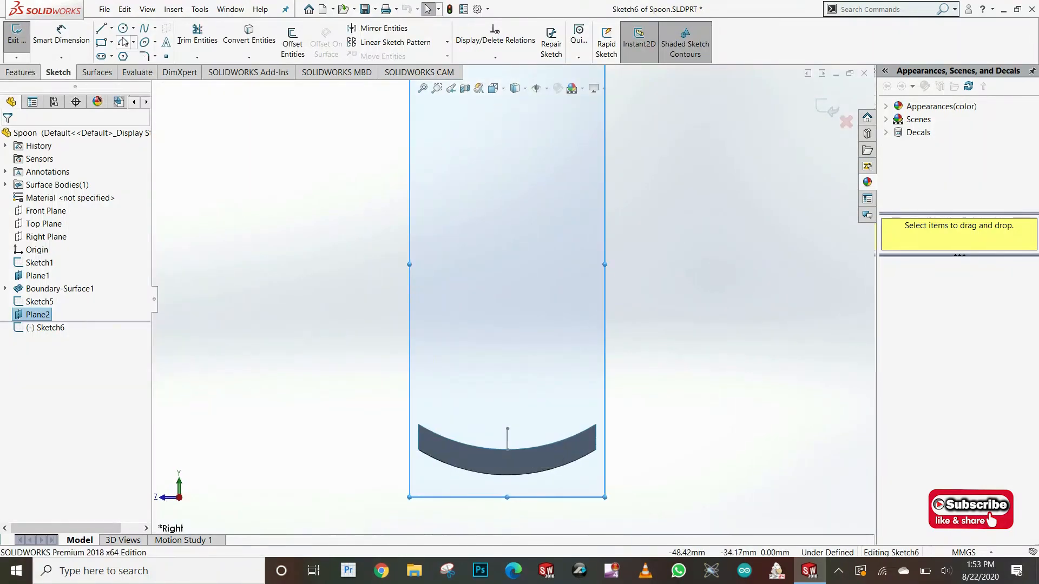
click(450, 414)
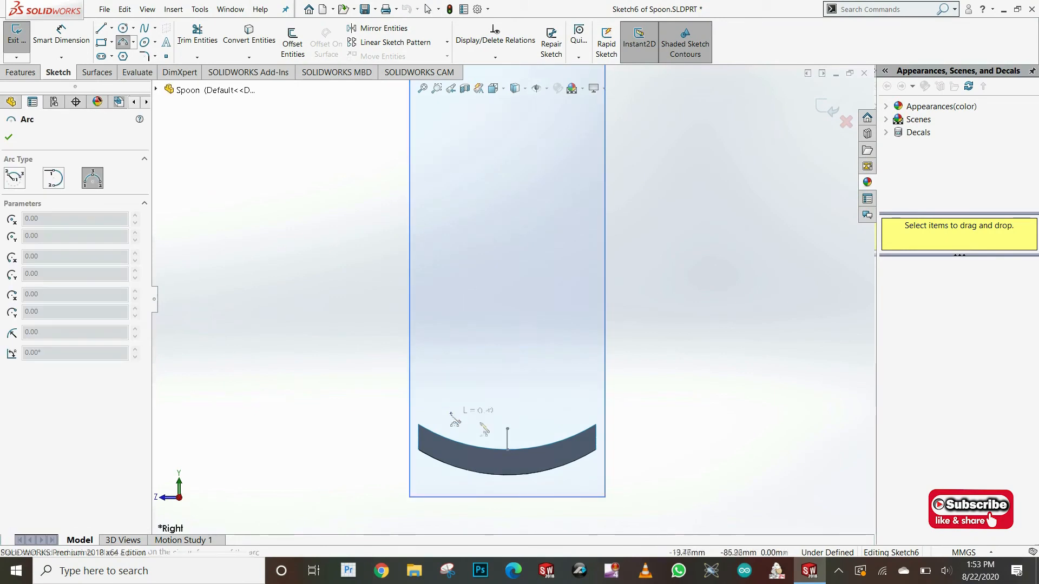
click(509, 419)
key(Escape)
Step: Make the arc's midpoint coincident with the S-shaped spline's upper endpoint
middle_drag(464, 420, 483, 423)
click(470, 392)
right_click(477, 392)
click(511, 367)
ctrl+click(466, 403)
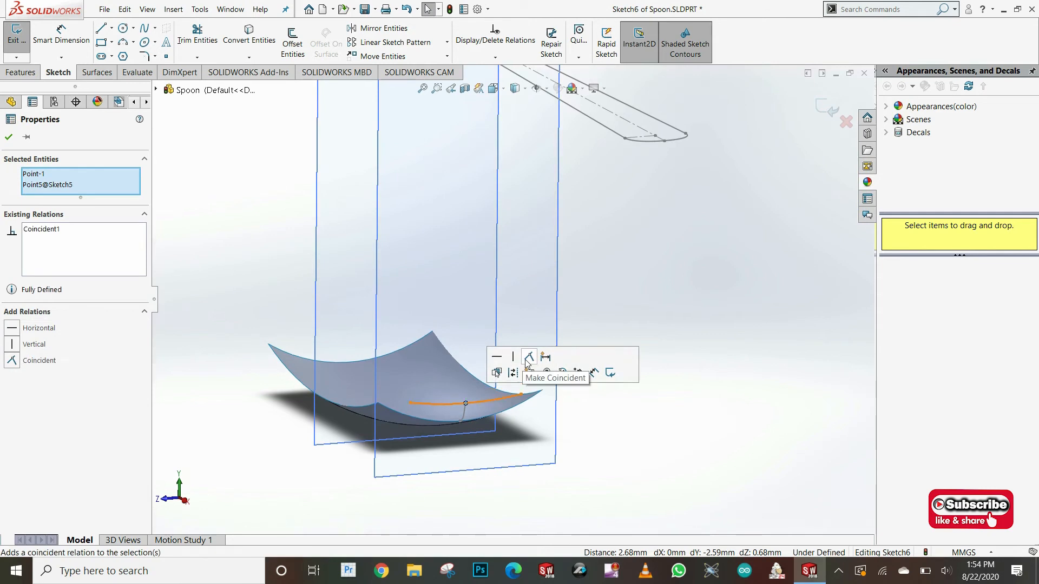
click(528, 364)
click(712, 371)
scroll(486, 379, down, 3)
key(s)
click(515, 394)
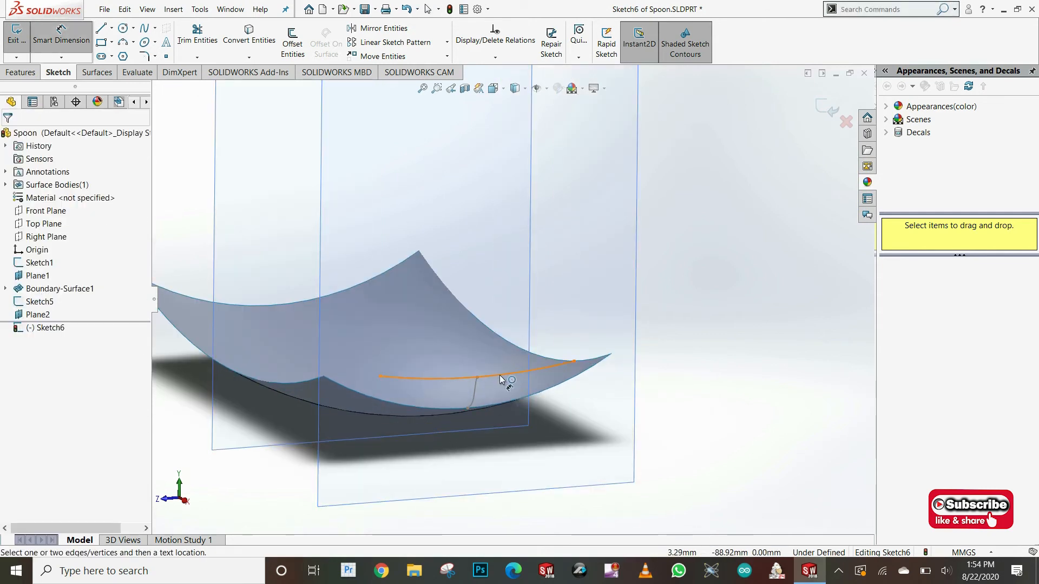
click(573, 361)
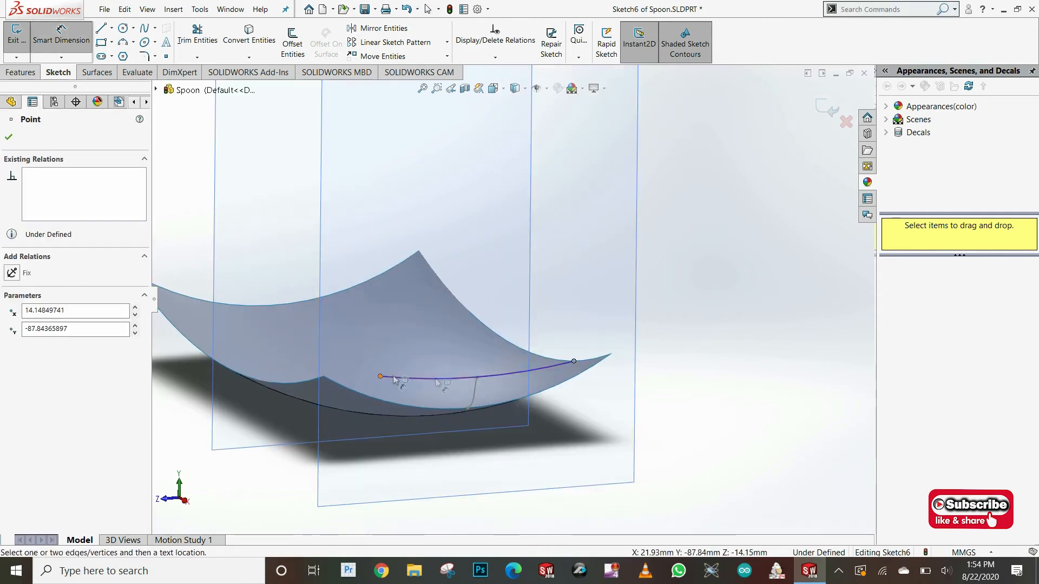
key(Escape)
Step: Add a horizontal relation between the arc's two endpoints
scroll(398, 383, down, 2)
click(371, 373)
ctrl+click(605, 354)
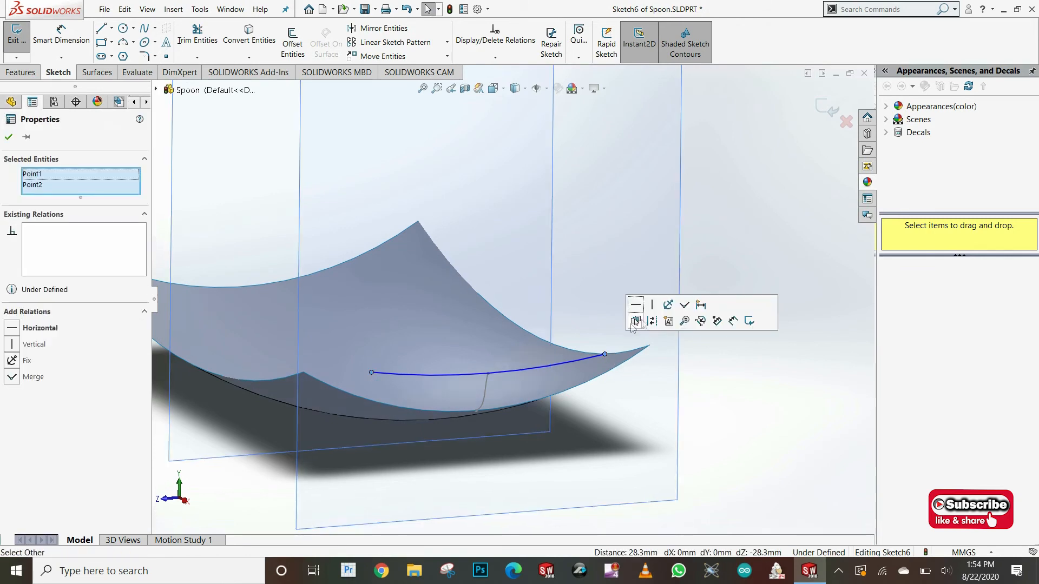
click(639, 303)
key(Escape)
Step: Dimension the vertical distance between the arc's midpoint and its endpoint as 0.5 mm
scroll(389, 405, down, 1)
key(s)
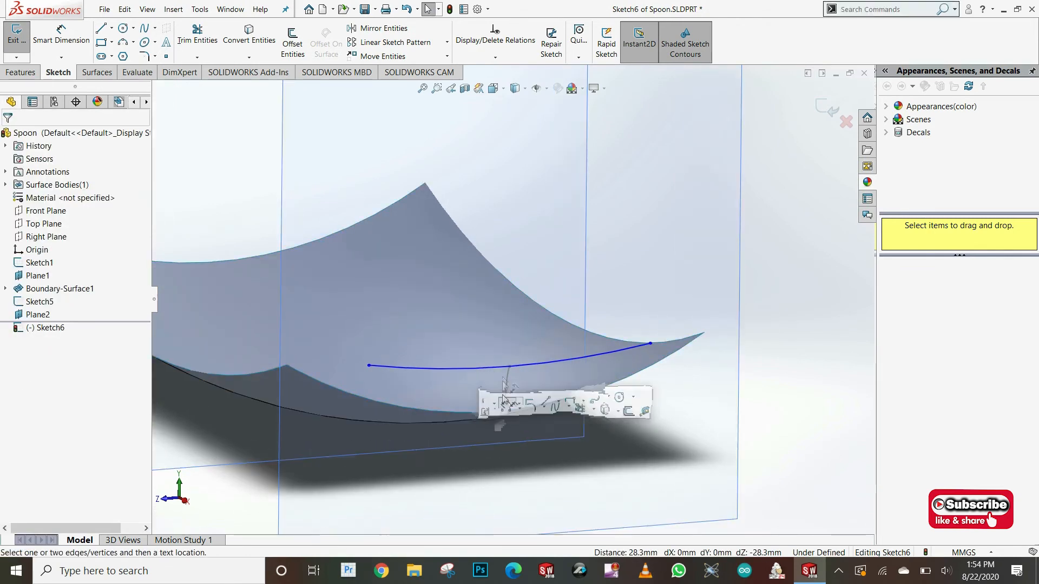
click(505, 399)
click(510, 368)
click(369, 366)
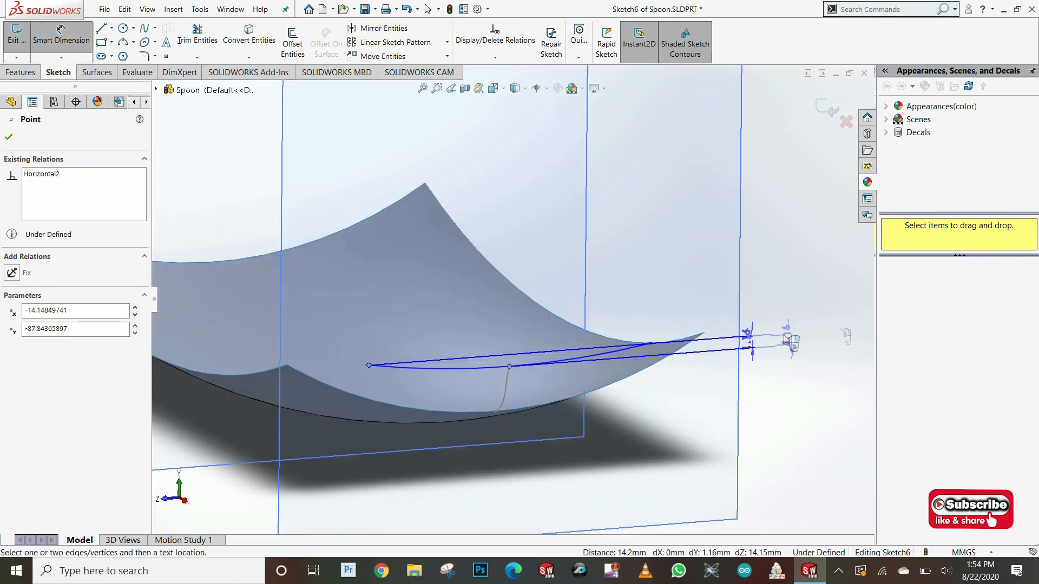
click(819, 343)
text(0.5)
key(Return)
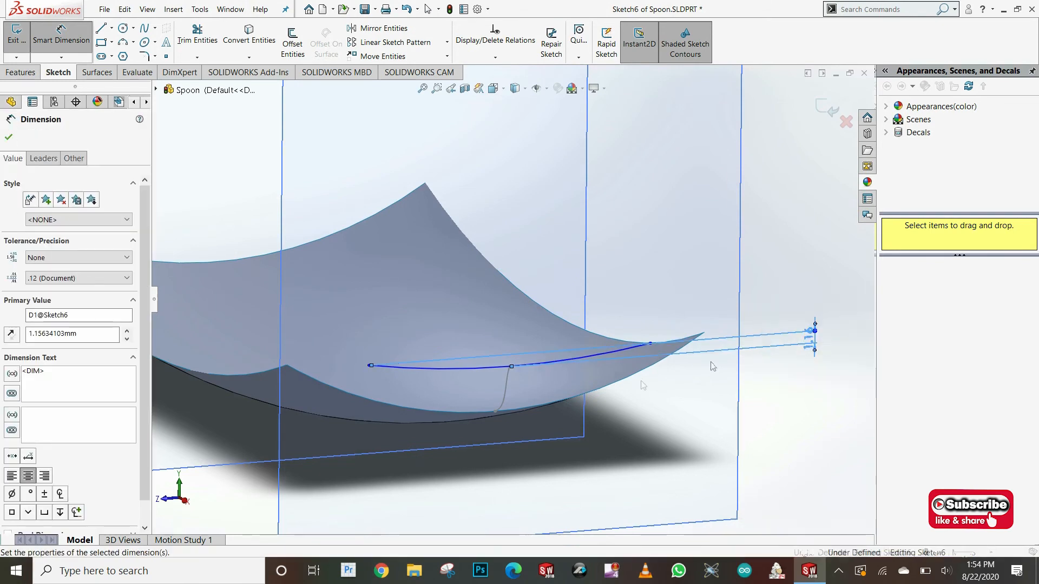
key(Escape)
Step: Dimension the distance between the arc's two endpoints as 10 mm and exit the sketch
scroll(509, 366, down, 2)
key(s)
click(593, 392)
click(645, 349)
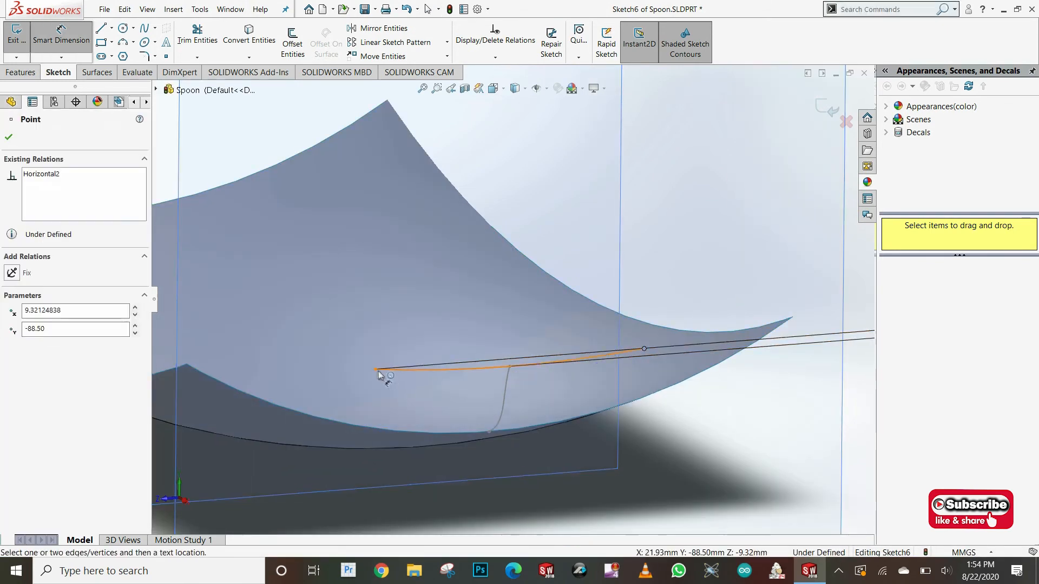
click(376, 370)
scroll(541, 325, up, 3)
click(547, 281)
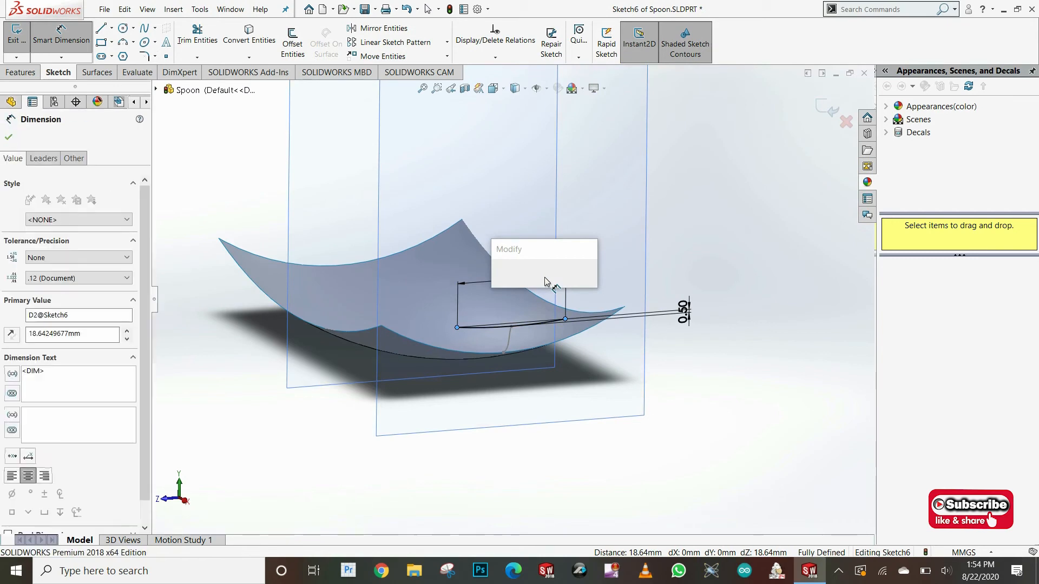
text(10)
key(Return)
scroll(545, 274, down, 2)
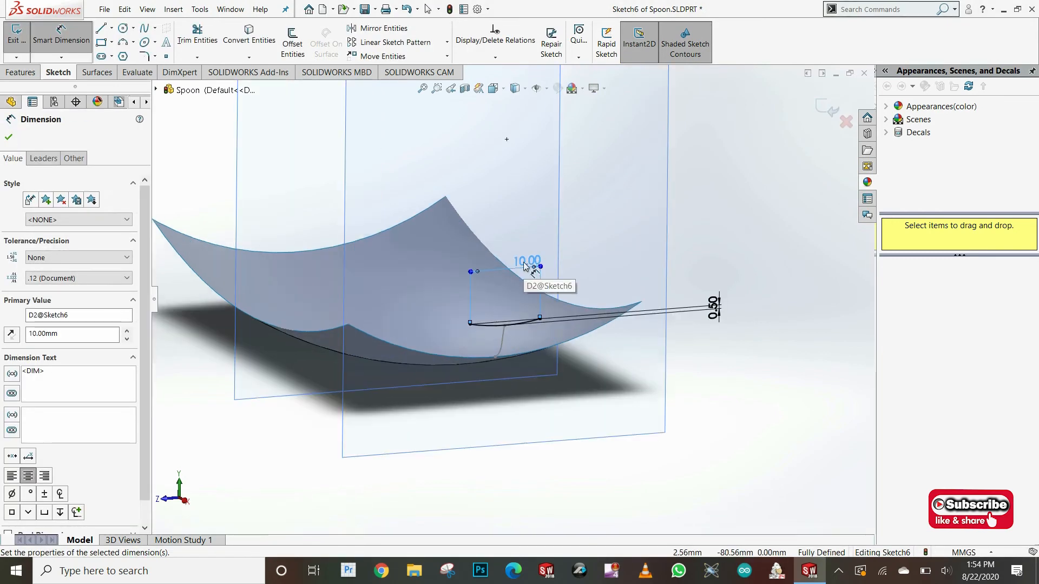
middle_drag(404, 326, 439, 348)
key(Escape)
key(Escape)
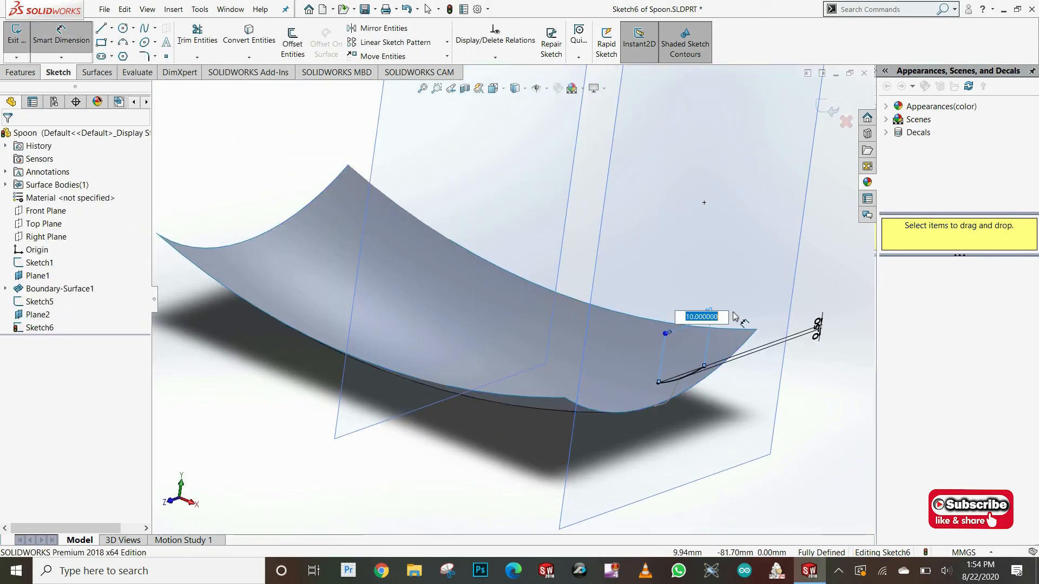
click(833, 110)
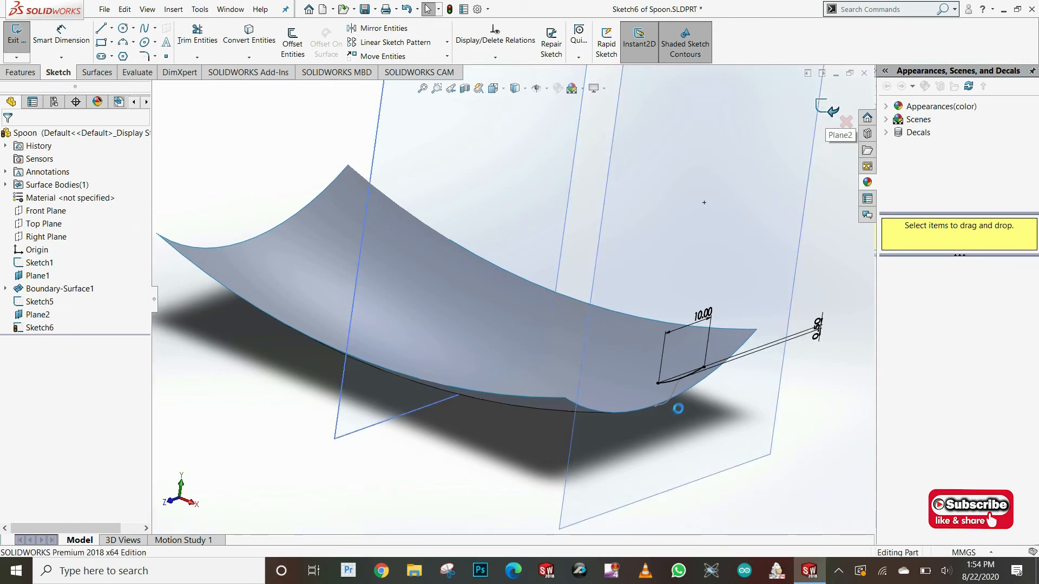
Step: Measure the length of the short line across the handle's neck in the flat spoon outline sketch
click(716, 239)
middle_drag(657, 333, 707, 373)
scroll(805, 387, down, 2)
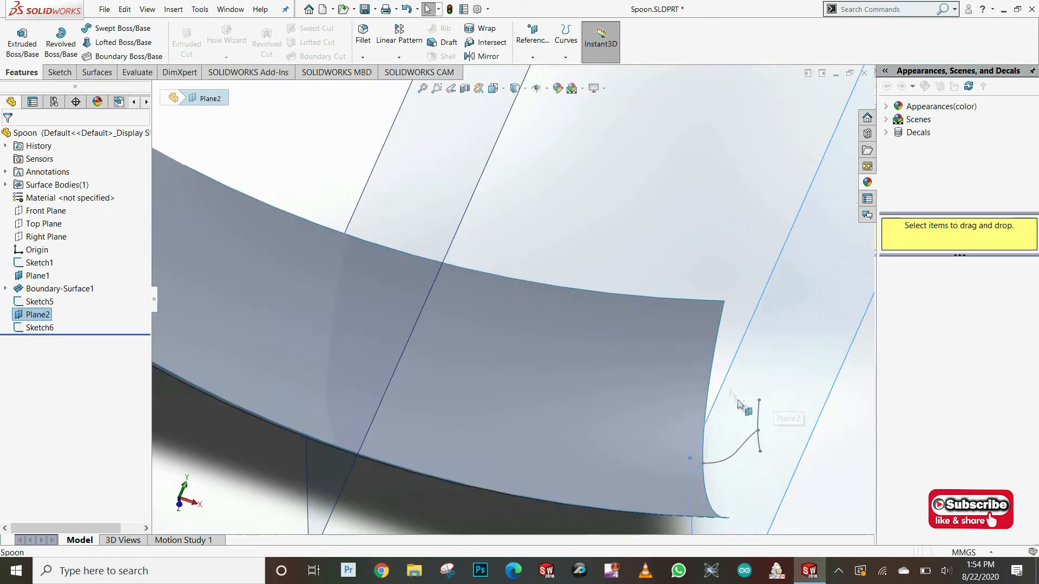
middle_drag(805, 389, 717, 390)
key(ctrl+5)
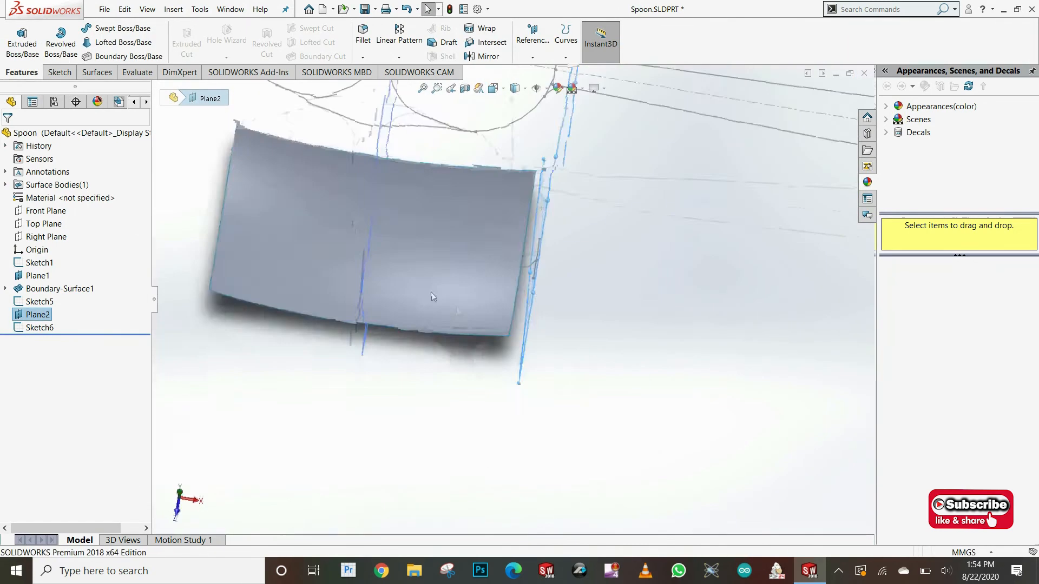
middle_drag(460, 297, 615, 153)
scroll(617, 156, down, 3)
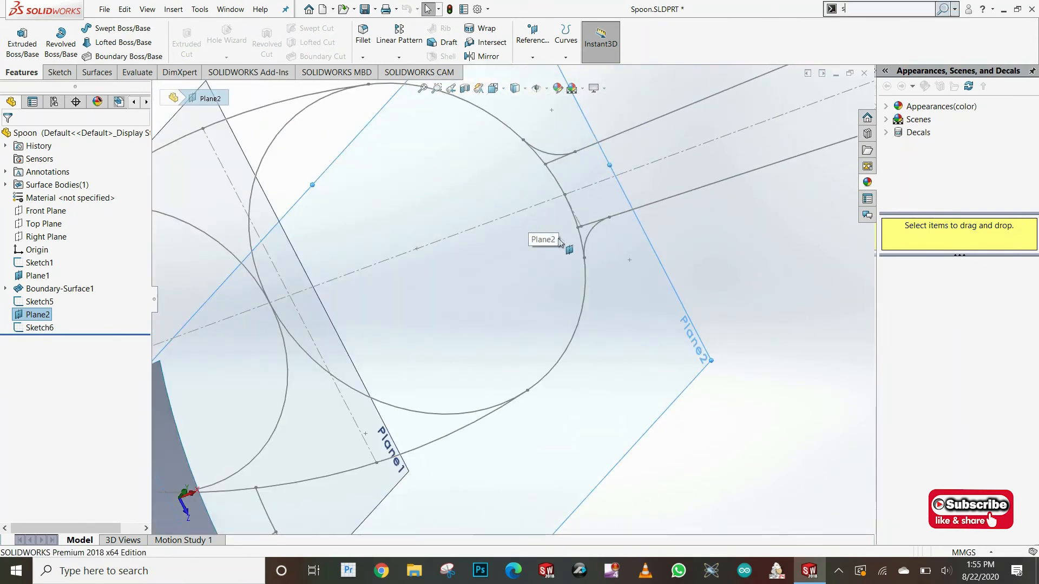
click(700, 258)
key(s)
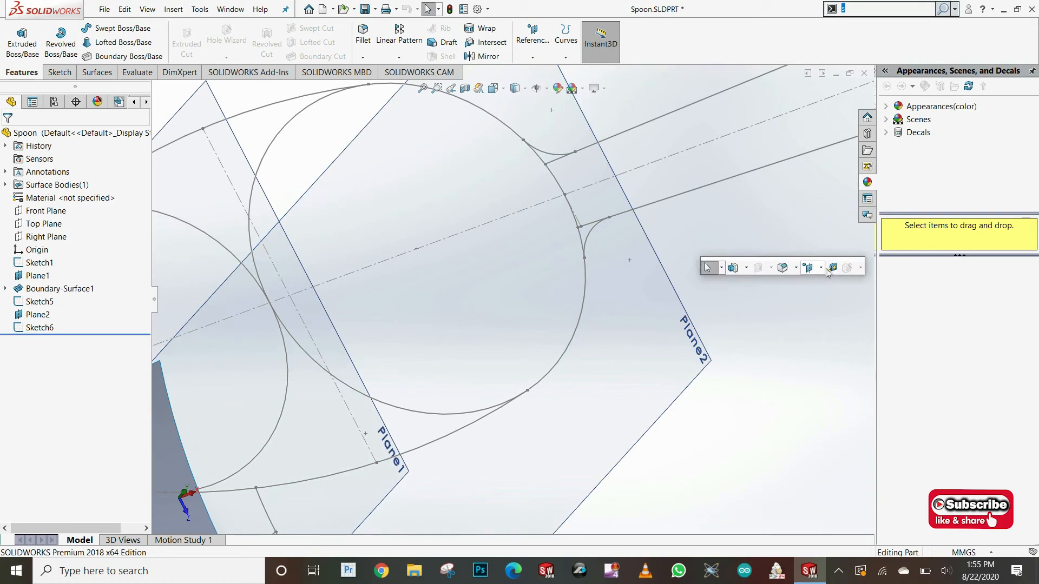
click(813, 272)
click(598, 210)
scroll(600, 217, up, 2)
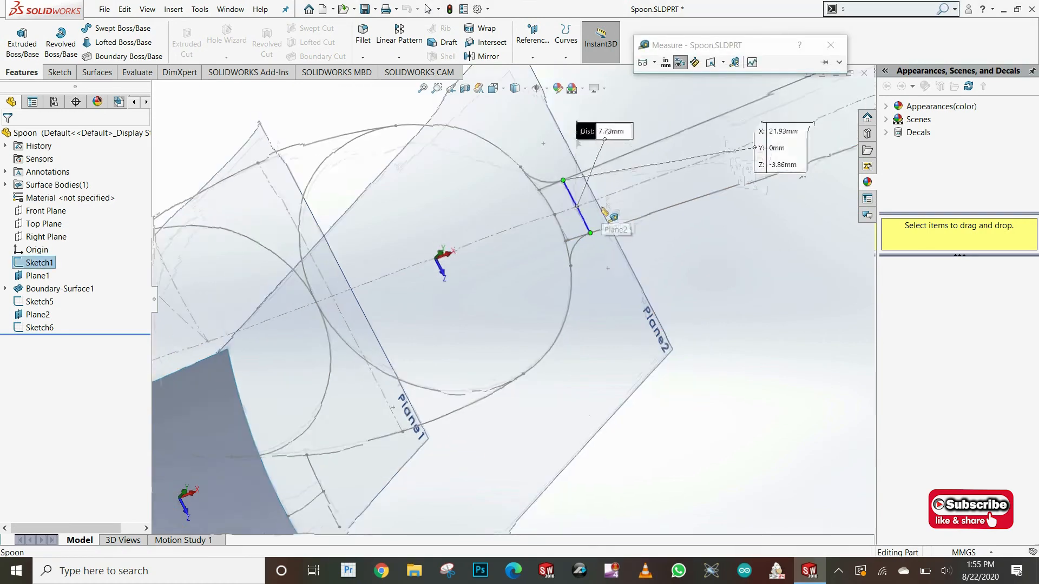
key(Escape)
scroll(602, 304, up, 2)
Step: Reopen the arc sketch, set the distance between the arc's endpoints to 20 mm, and exit the sketch
middle_drag(603, 304, 547, 236)
right_click(46, 329)
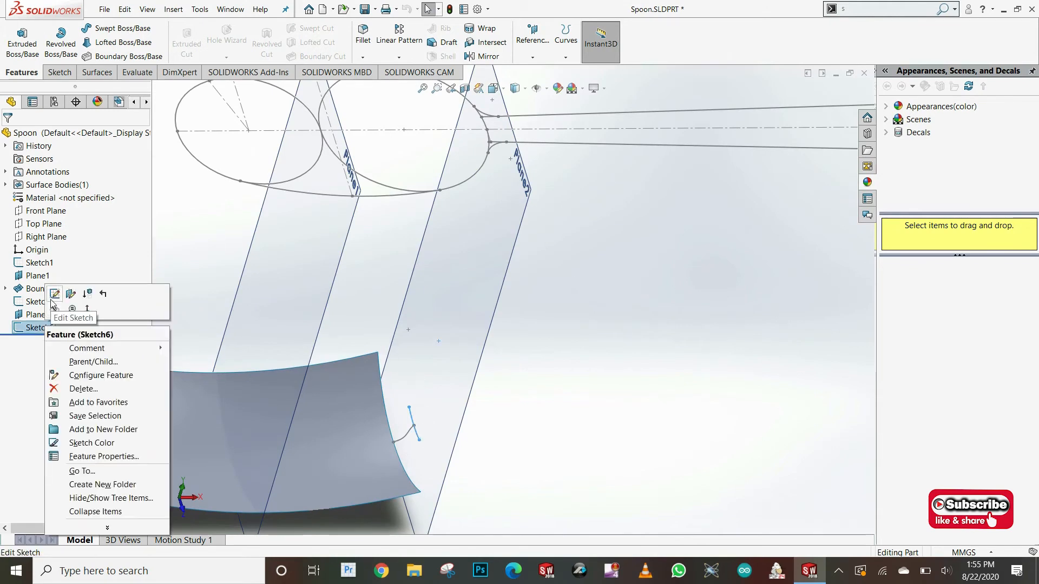
click(64, 294)
click(422, 390)
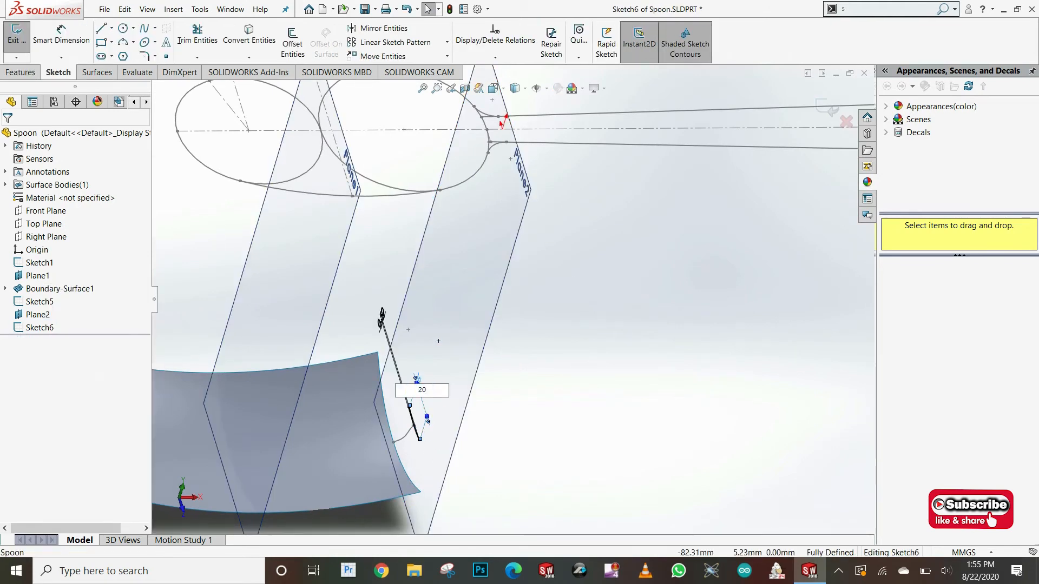
click(594, 391)
scroll(406, 402, down, 4)
scroll(485, 335, up, 6)
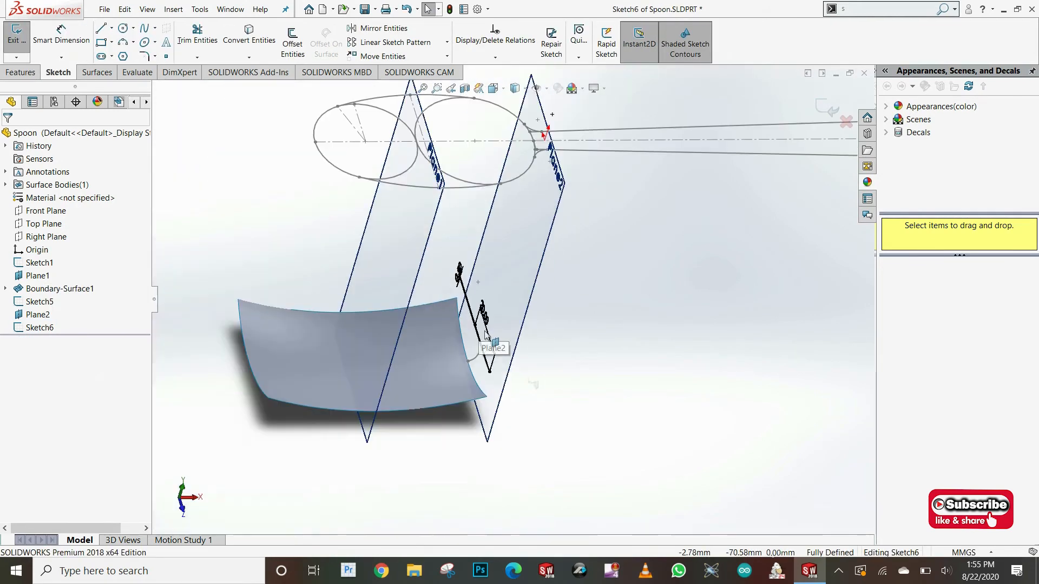
click(832, 107)
Step: Start a boundary surface with the bowl's end edge and the 20 mm wide arc as the Direction 1 curves
mouse_move(587, 348)
middle_down()
mouse_move(552, 260)
mouse_move(521, 382)
middle_up()
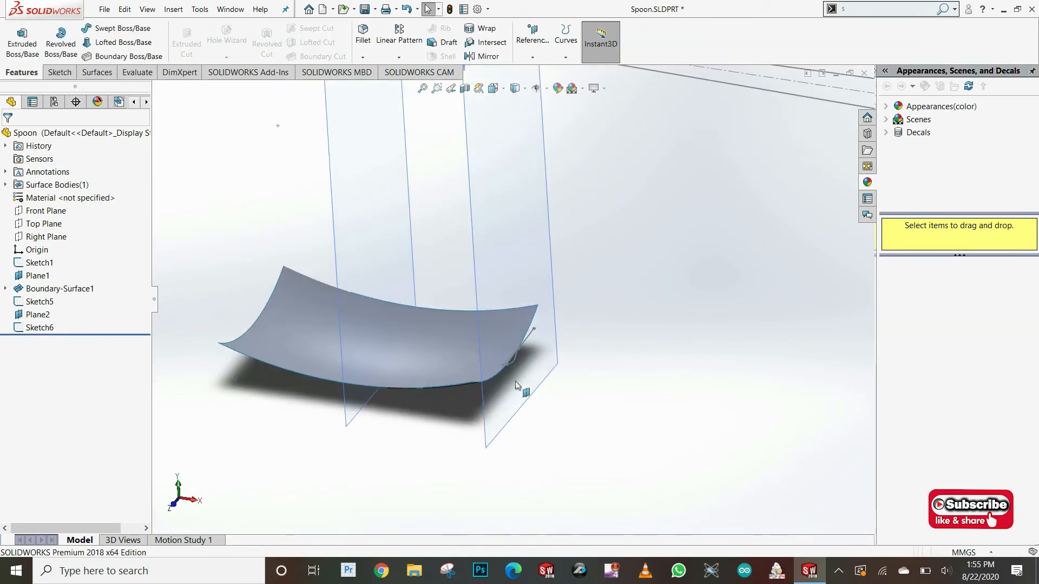
click(99, 73)
click(529, 324)
scroll(535, 329, down, 1)
click(531, 329)
mouse_move(532, 329)
middle_down()
mouse_move(547, 357)
mouse_move(476, 147)
middle_up()
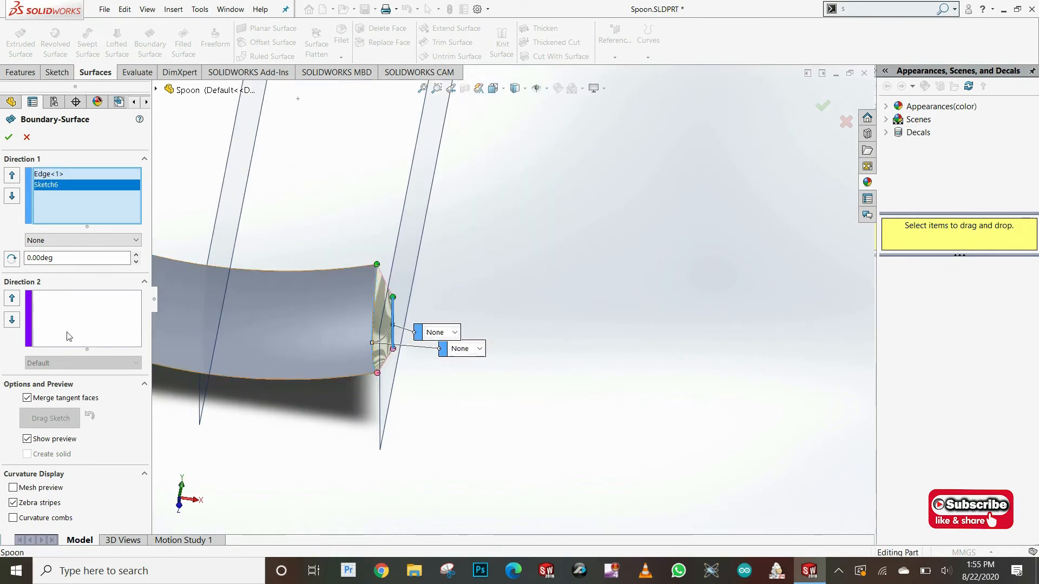
Step: Add the S-shaped spline as the Direction 2 curve and create the boundary surface
click(113, 337)
scroll(378, 342, down, 3)
click(396, 335)
scroll(418, 306, up, 3)
middle_drag(417, 306, 407, 257)
click(494, 89)
click(422, 392)
scroll(446, 383, down, 4)
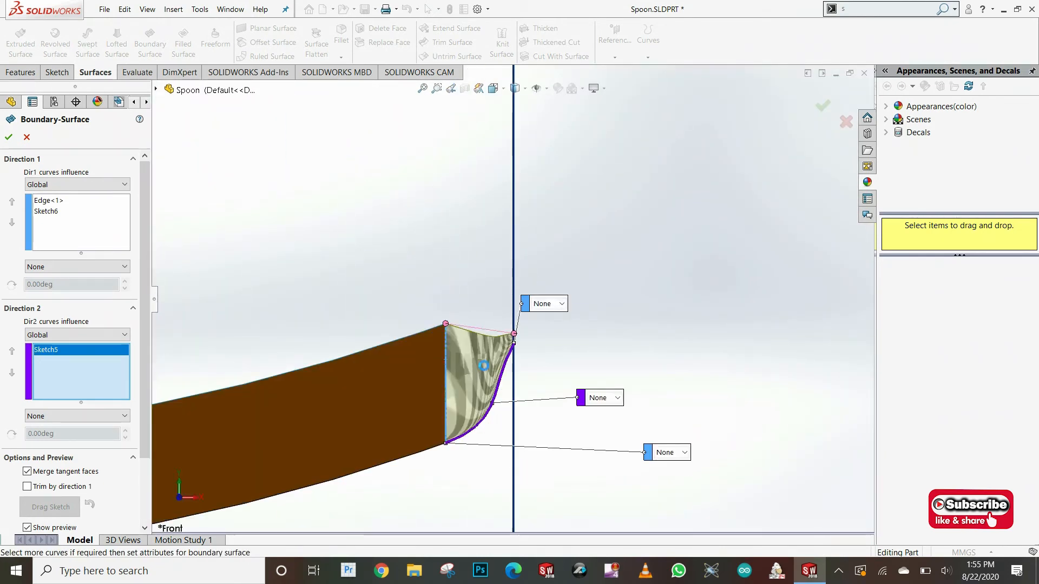
click(9, 139)
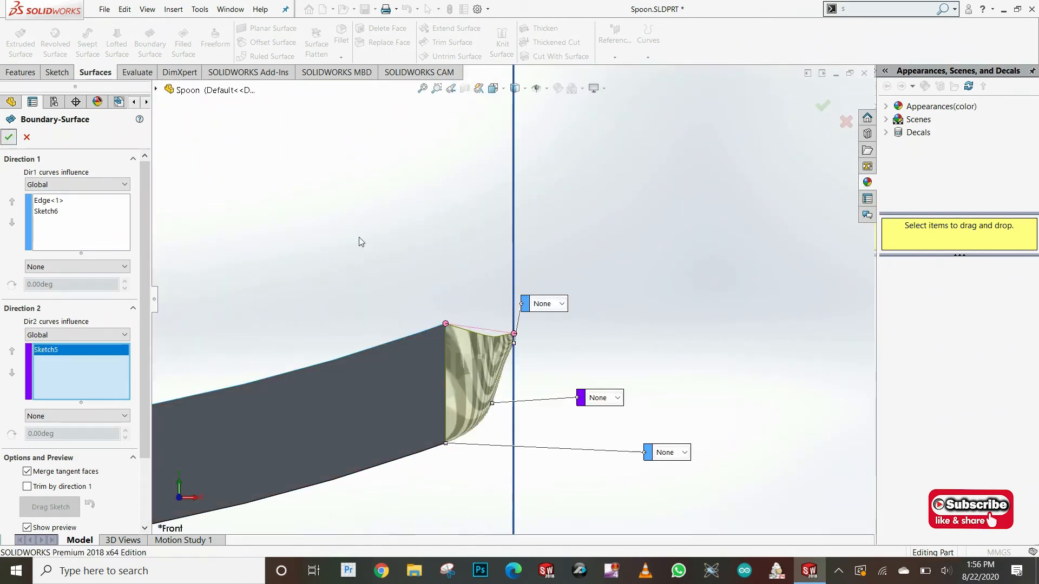
Step: Examine the new boundary surface and its junction with the bowl from several angles
middle_drag(395, 383, 667, 273)
click(739, 303)
middle_drag(739, 304, 681, 332)
scroll(461, 279, down, 4)
middle_drag(464, 284, 485, 143)
scroll(505, 254, up, 5)
scroll(660, 237, up, 4)
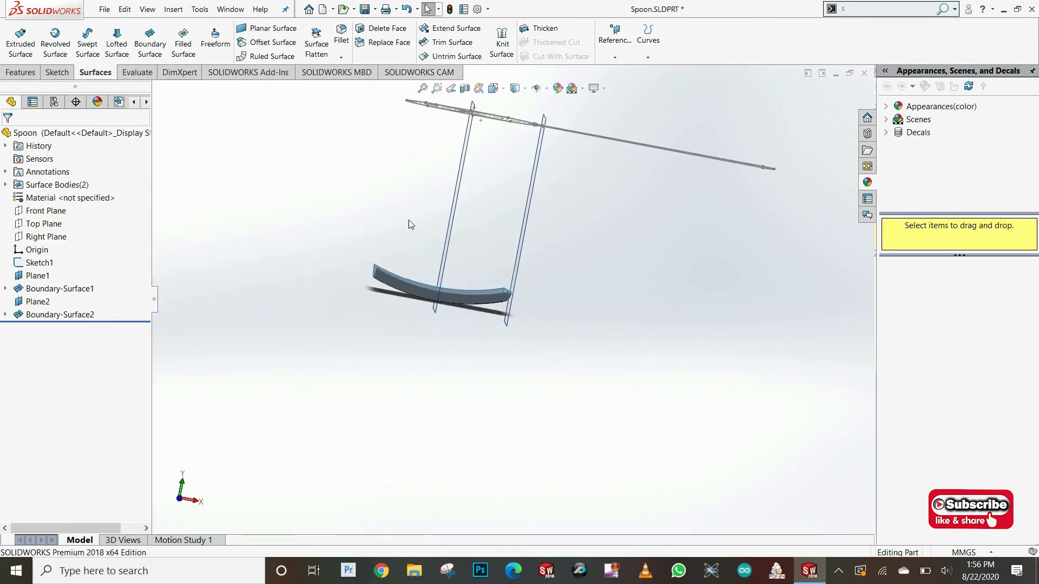
Step: Start a sketch on the Front Plane and draw a multi-point spline rising from the neck surface's end toward the handle tip
right_click(51, 215)
click(61, 199)
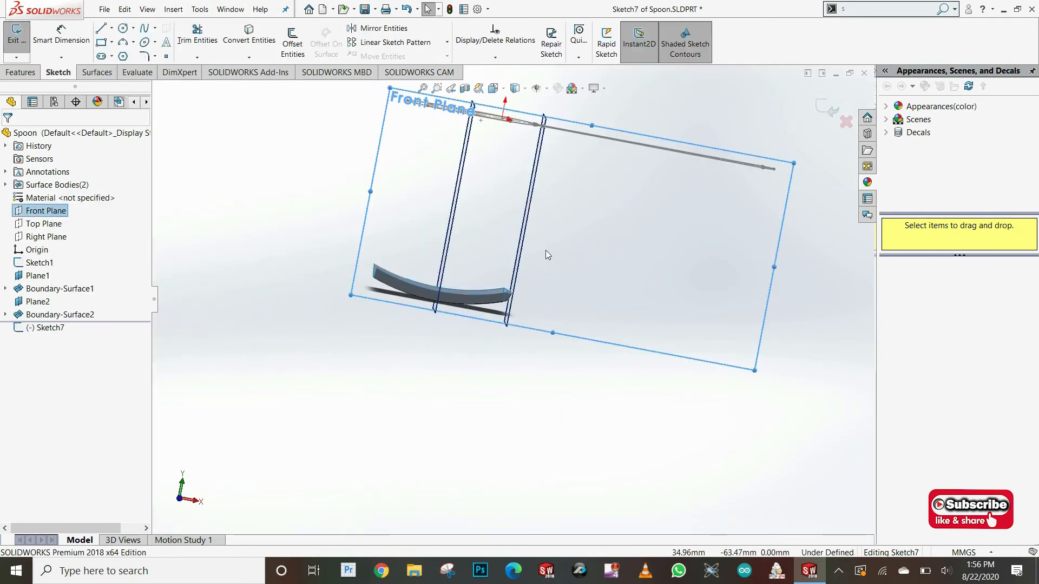
click(496, 90)
click(422, 365)
middle_drag(531, 284, 536, 332)
click(144, 29)
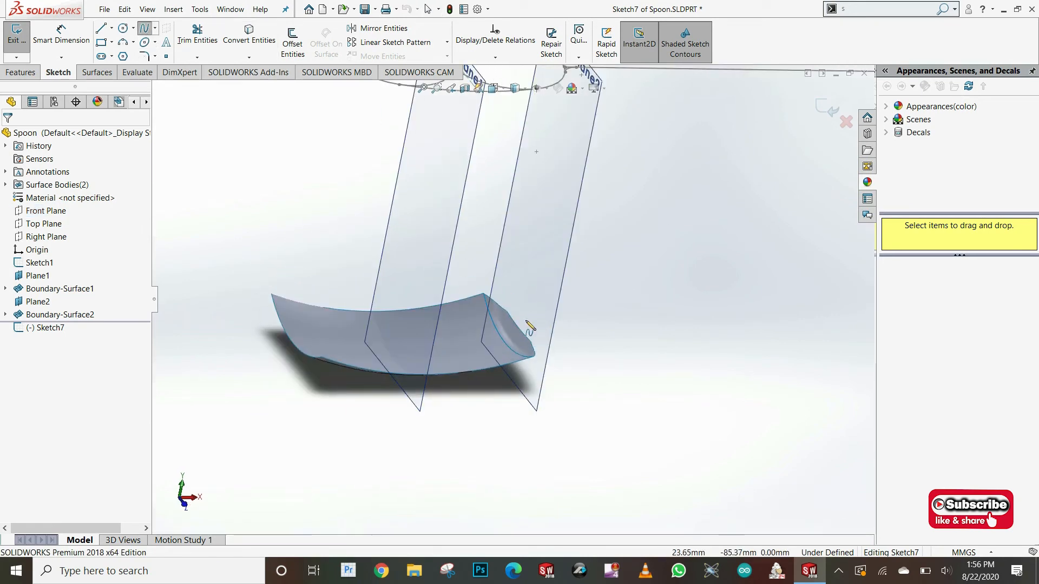
click(523, 327)
scroll(587, 301, up, 3)
scroll(667, 262, down, 2)
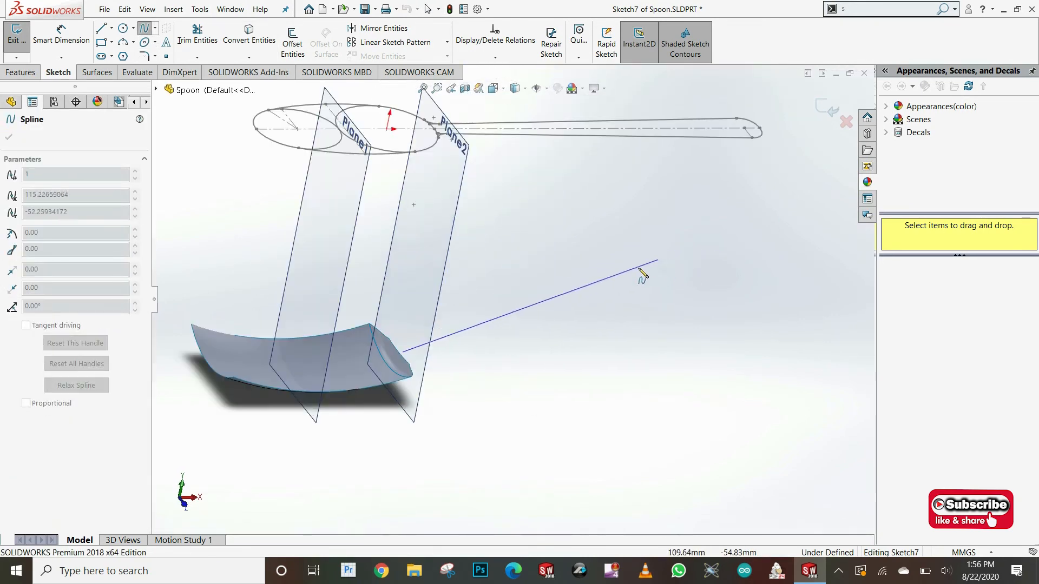
click(600, 279)
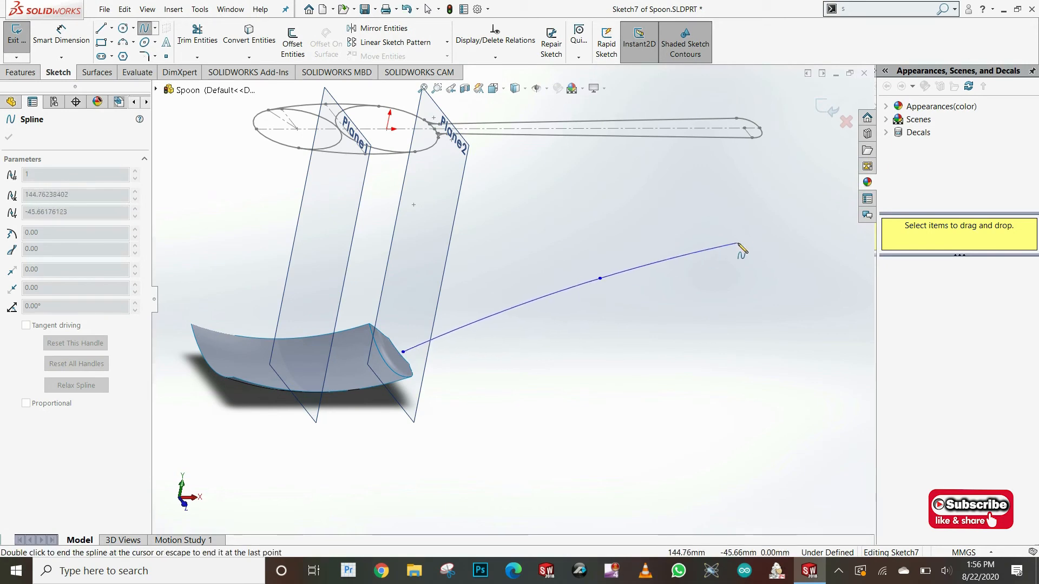
double_click(775, 230)
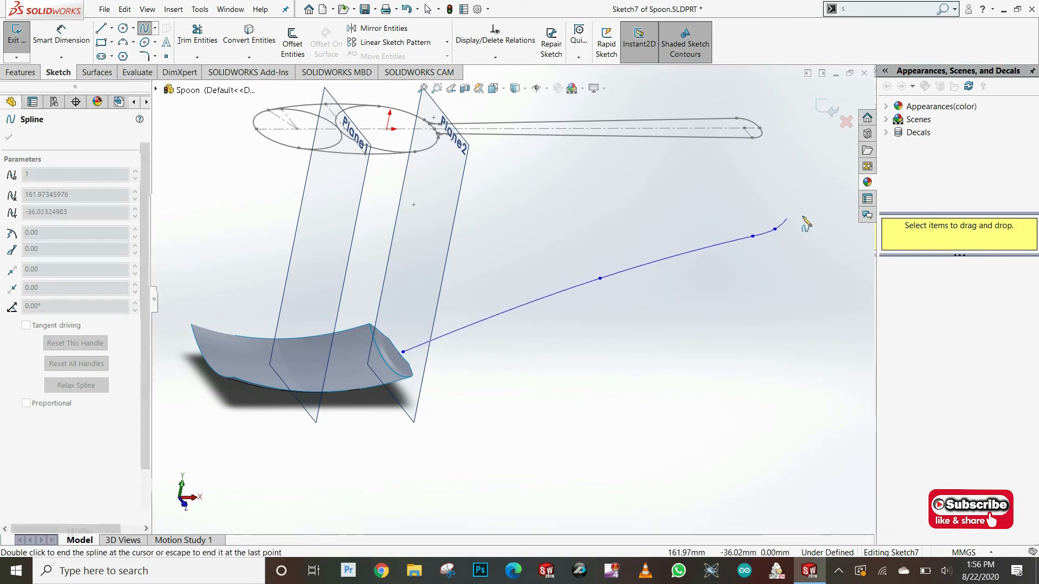
Step: Constrain the handle spline's start point to the end edge of the neck surface
click(403, 353)
ctrl+click(407, 361)
click(482, 308)
scroll(421, 366, down, 5)
click(498, 293)
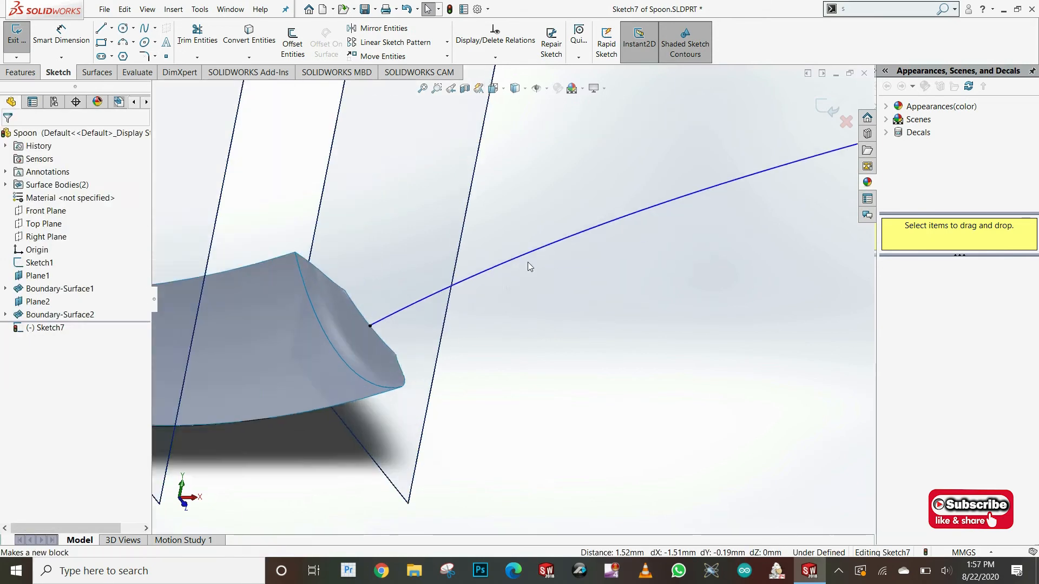
Step: Add vertical relations from the spline's last interior point and its endpoint to the arc centre and tip of the handle outline
scroll(499, 293, up, 6)
scroll(509, 236, down, 3)
middle_drag(498, 332, 699, 322)
click(686, 310)
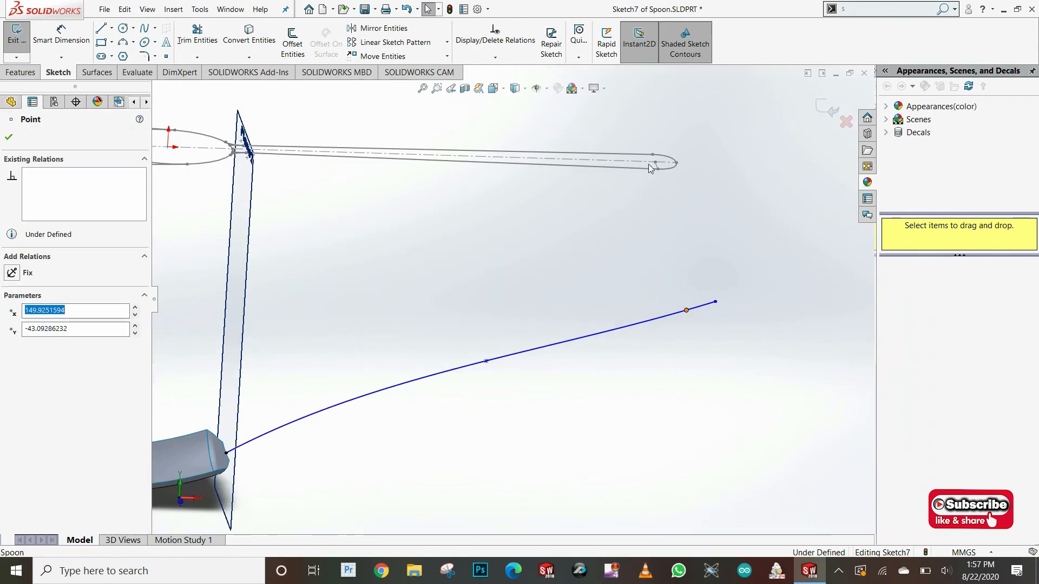
ctrl+click(655, 162)
click(715, 301)
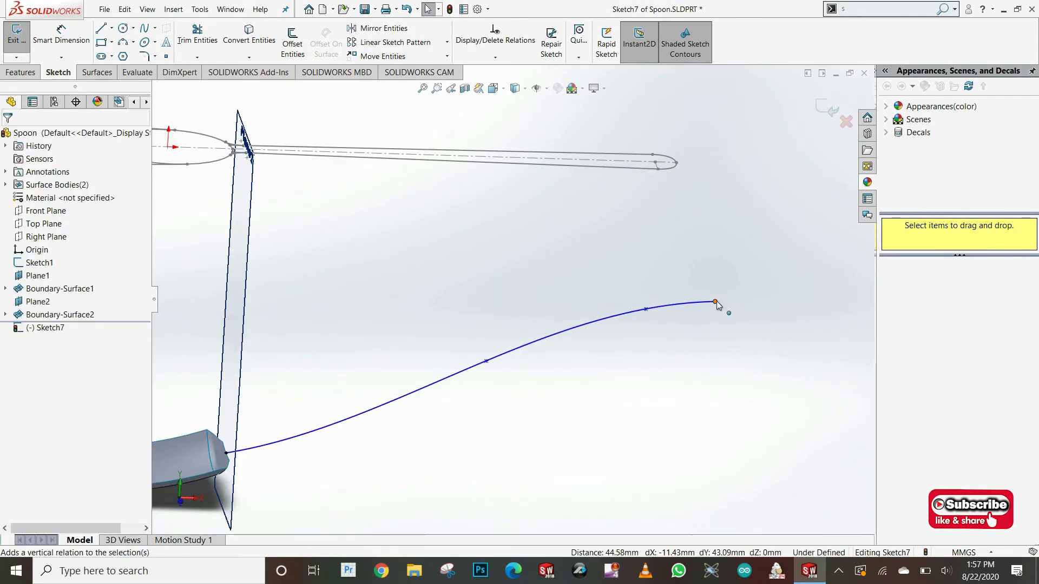
ctrl+click(676, 163)
click(722, 118)
Step: In the front view, dimension the vertical distance between the spline's two endpoints as 55 mm
key(space)
click(481, 310)
key(s)
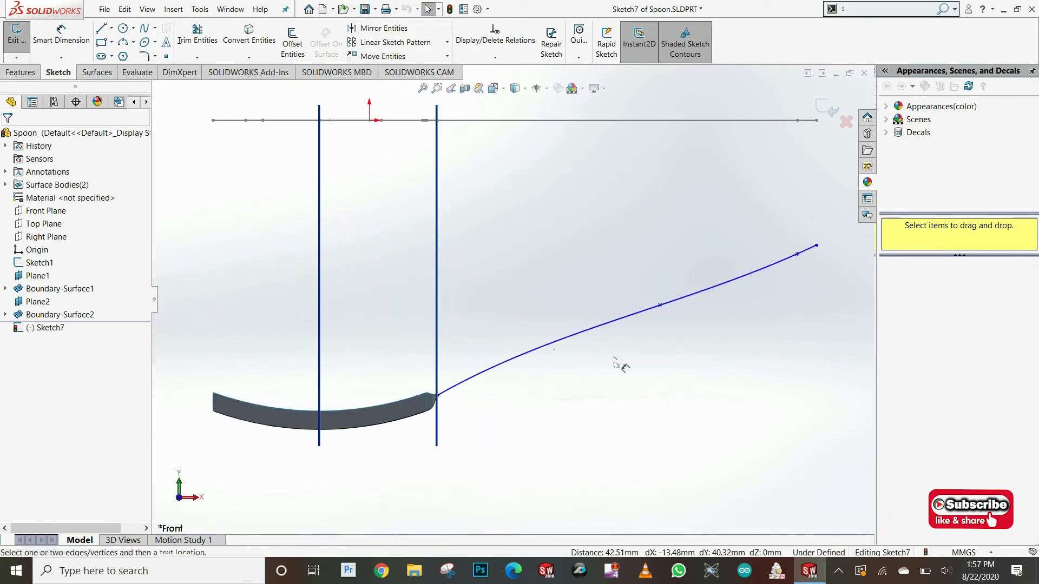
click(524, 400)
click(816, 247)
click(437, 397)
key(z)
click(793, 327)
text(55)
key(Return)
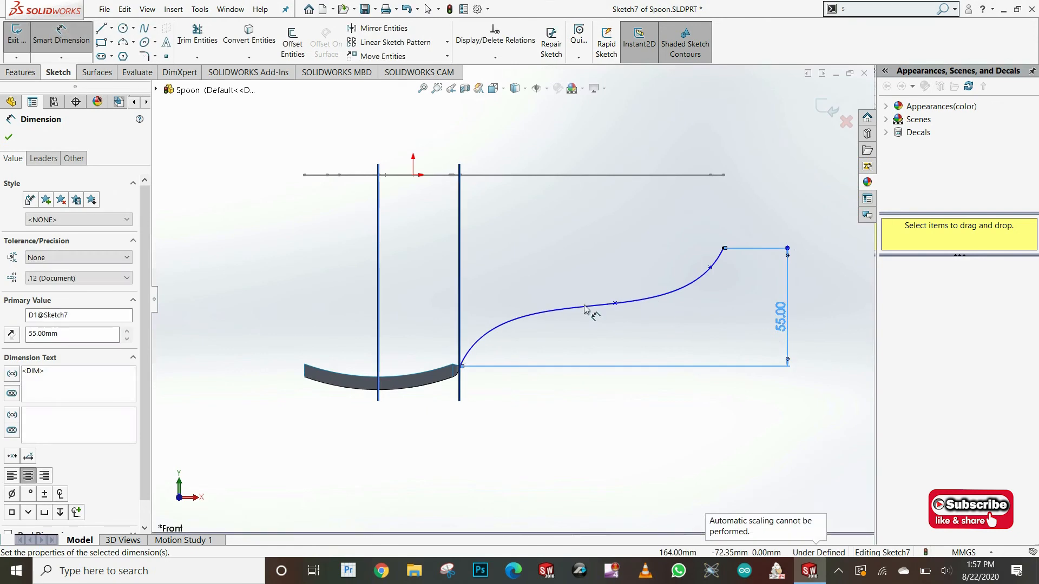
Step: Draw a construction centerline joining the spline's upper endpoint to its start at the bowl
key(Escape)
click(111, 28)
click(115, 57)
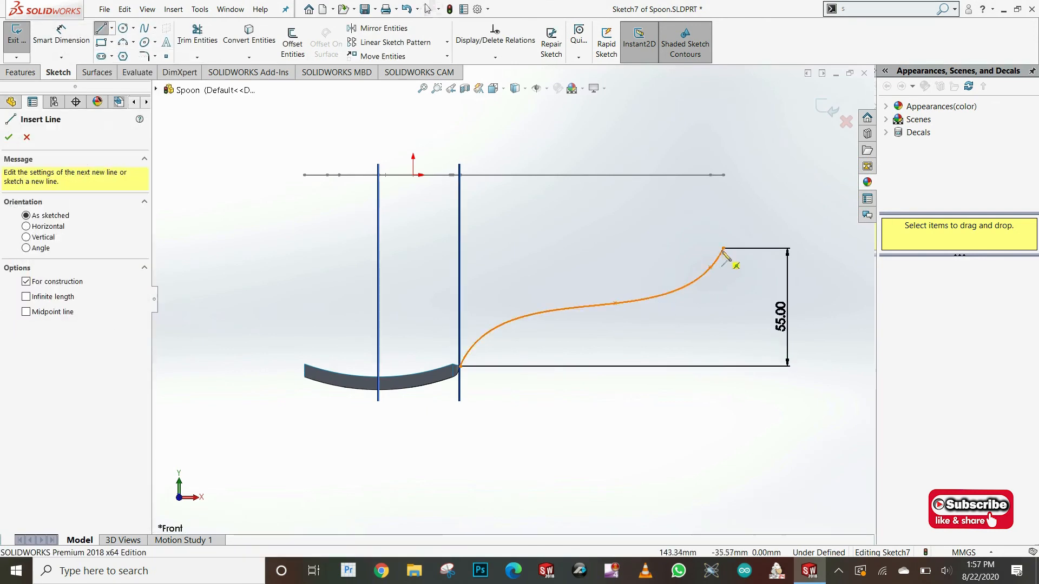
click(723, 248)
click(460, 366)
key(Escape)
scroll(652, 284, down, 1)
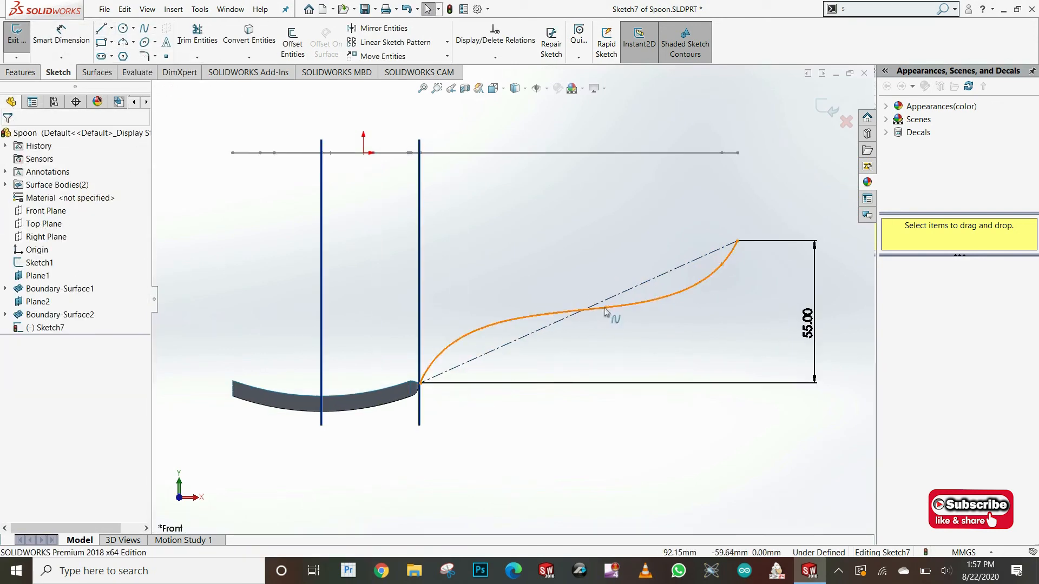
Step: Tilt the tangent handle at the spline's middle point to roughly follow the centerline's slope, about 22°
click(636, 304)
scroll(636, 312, down, 2)
mouse_move(632, 299)
mouse_down()
mouse_move(632, 280)
mouse_move(628, 288)
mouse_up()
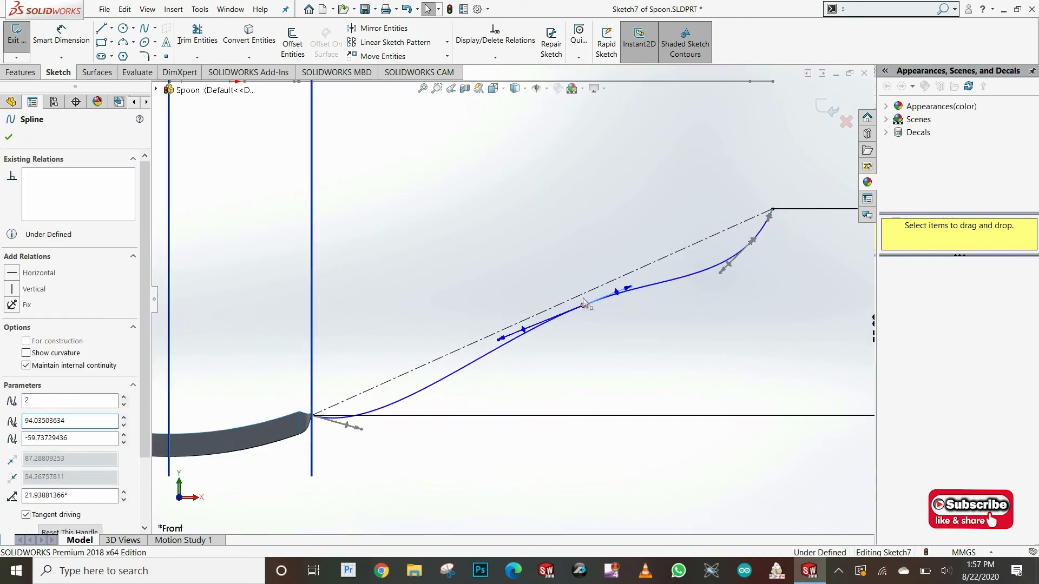
Step: Make the spline's middle point coincident with the construction centerline and slide it along that line toward the bowl
click(583, 307)
click(627, 275)
ctrl+click(583, 306)
click(644, 249)
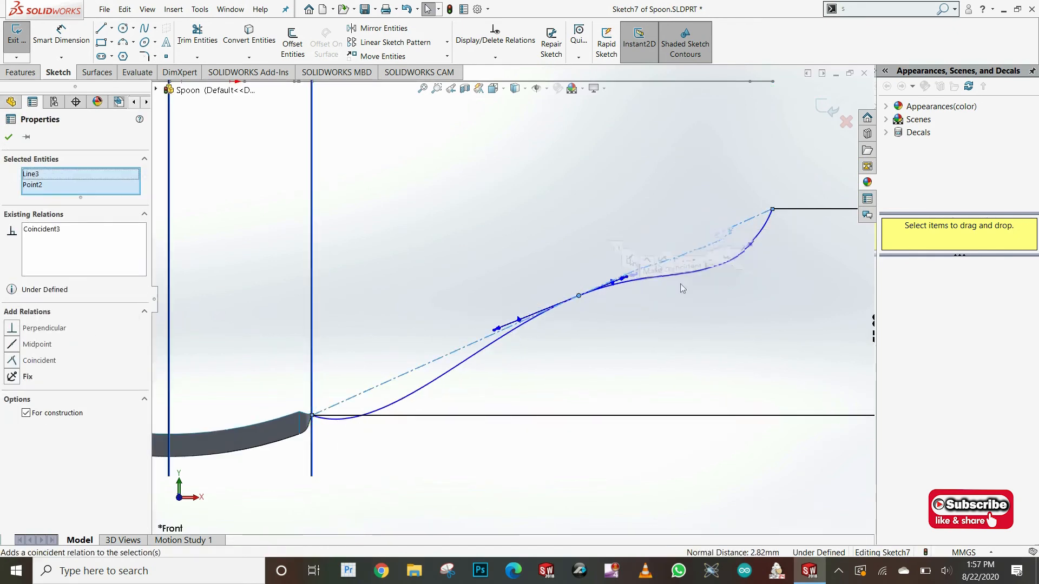
drag(578, 296, 552, 321)
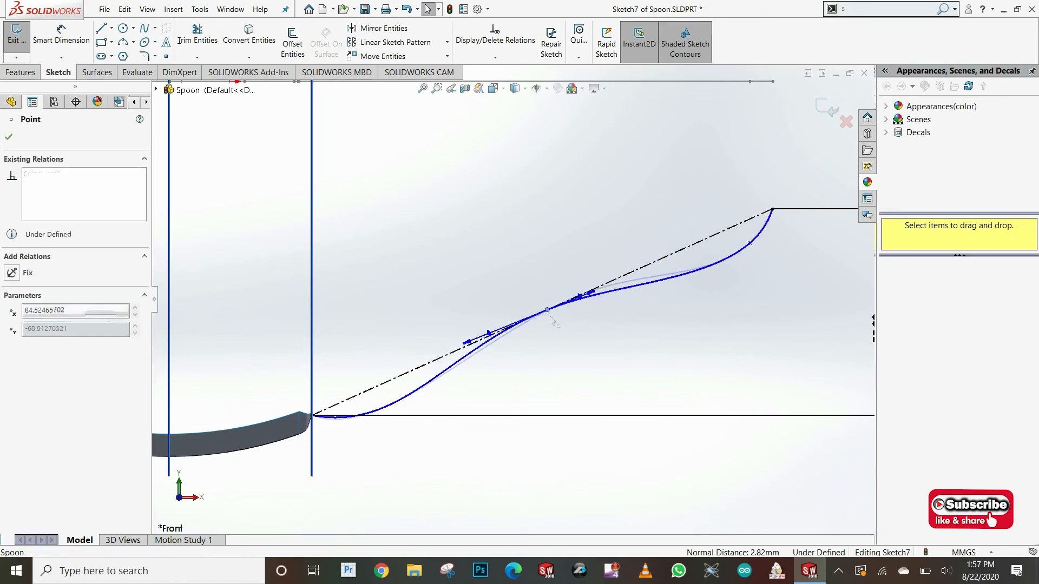
Step: Exit the spline sketch and add a sketch point halfway along the handle's centerline in Sketch1
scroll(487, 227, down, 3)
middle_drag(487, 227, 622, 179)
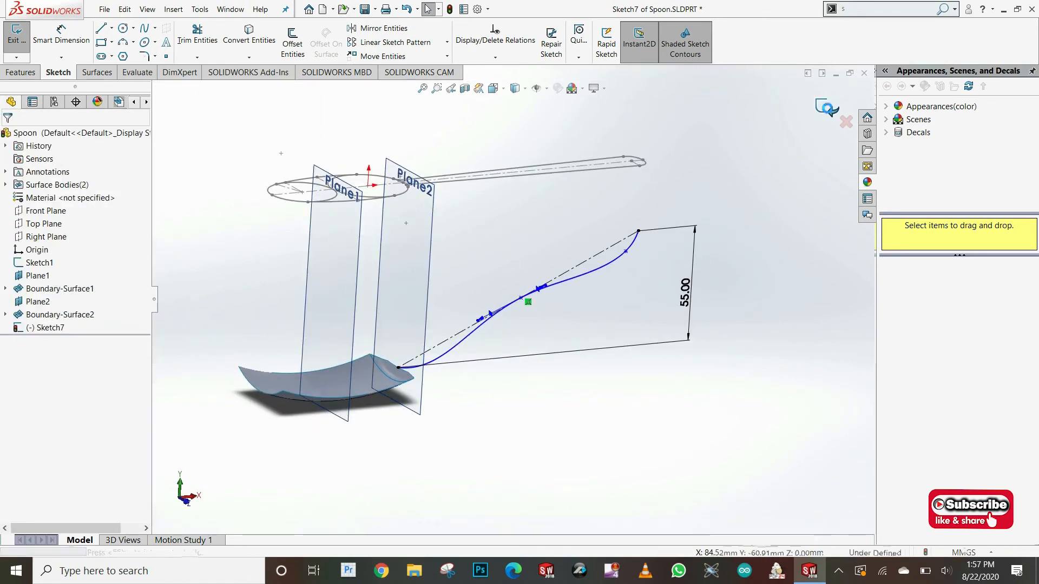
right_click(39, 262)
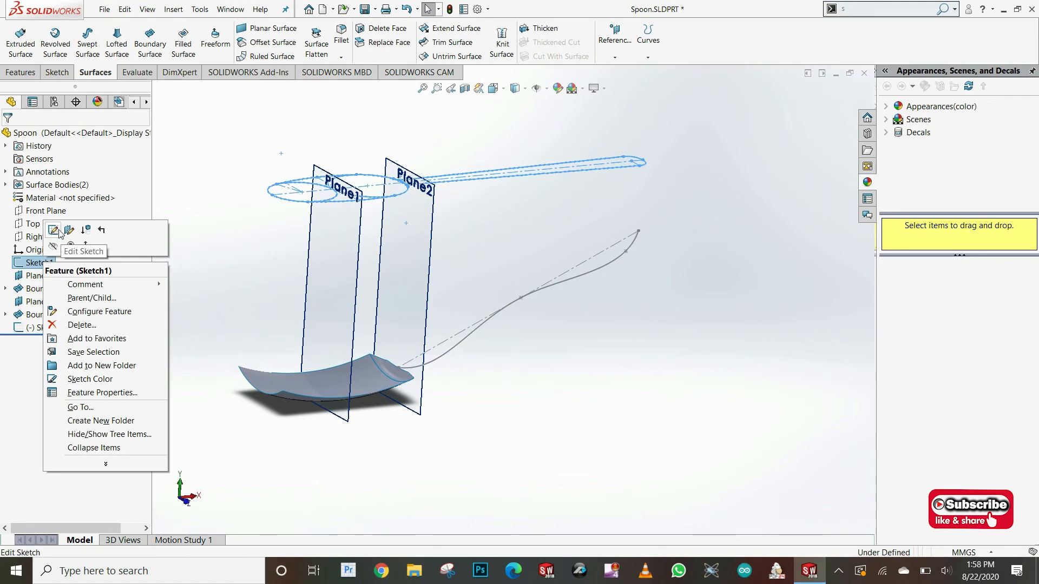
click(88, 225)
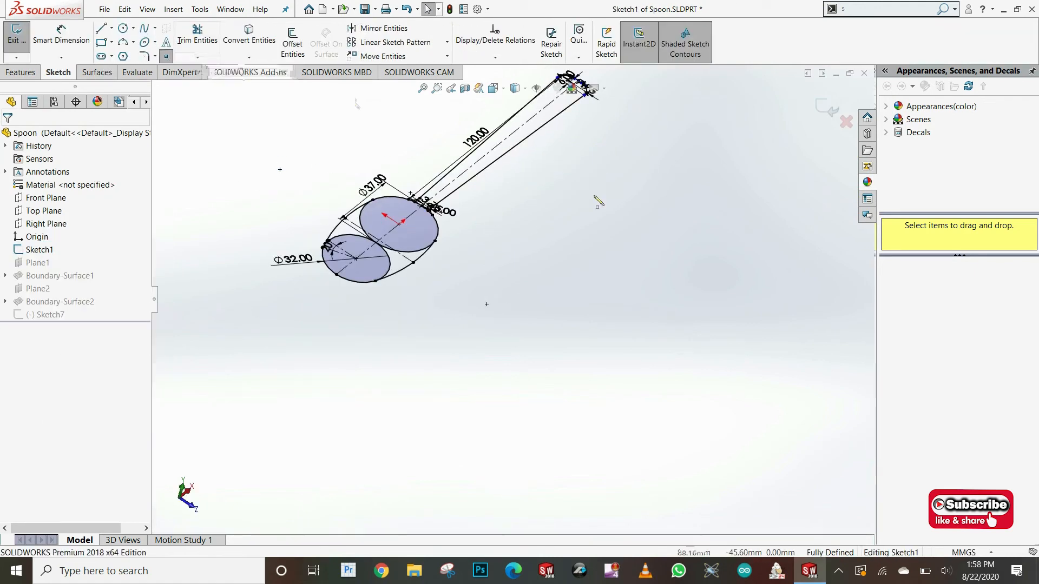
click(497, 147)
click(824, 110)
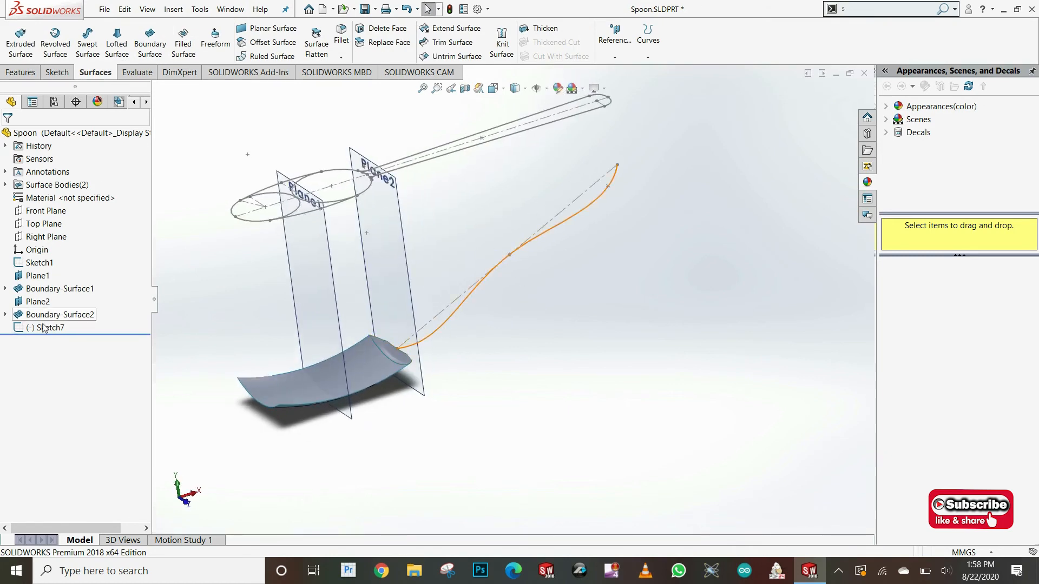
Step: Edit Sketch7 and add a vertical relation between the spline's middle point and the new point on the handle's centerline
click(49, 328)
click(54, 292)
click(509, 255)
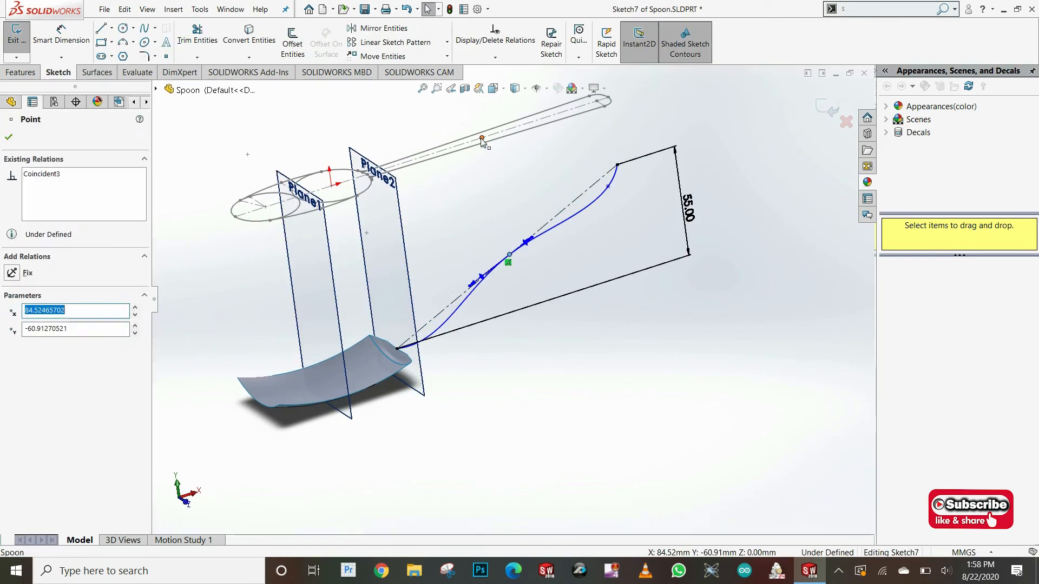
ctrl+click(483, 137)
click(12, 346)
click(560, 158)
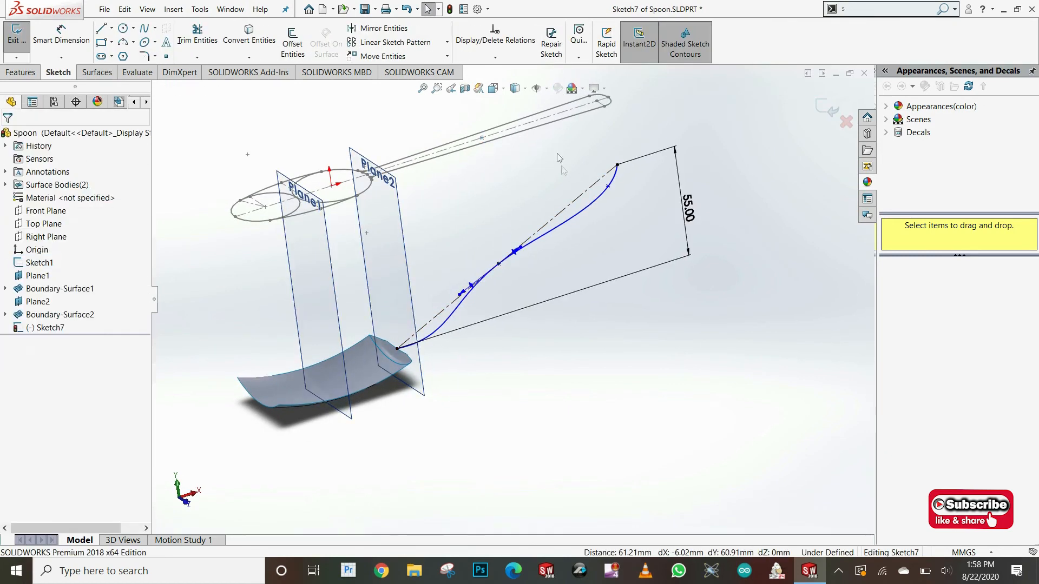
Step: In the front view, adjust the spline's tangent handles at its middle point and near its upper end
click(502, 92)
click(477, 371)
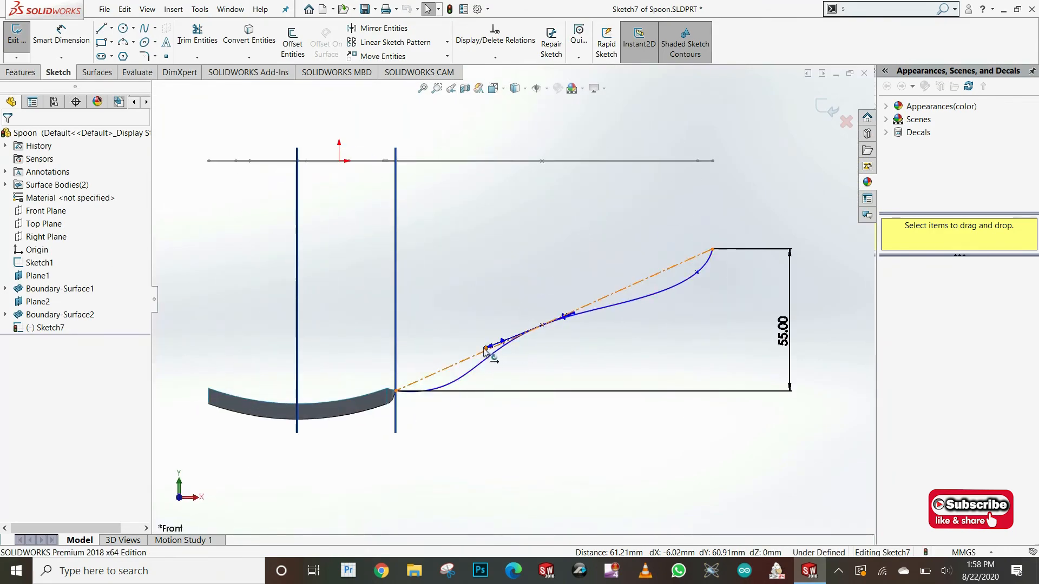
click(490, 345)
scroll(685, 273, down, 2)
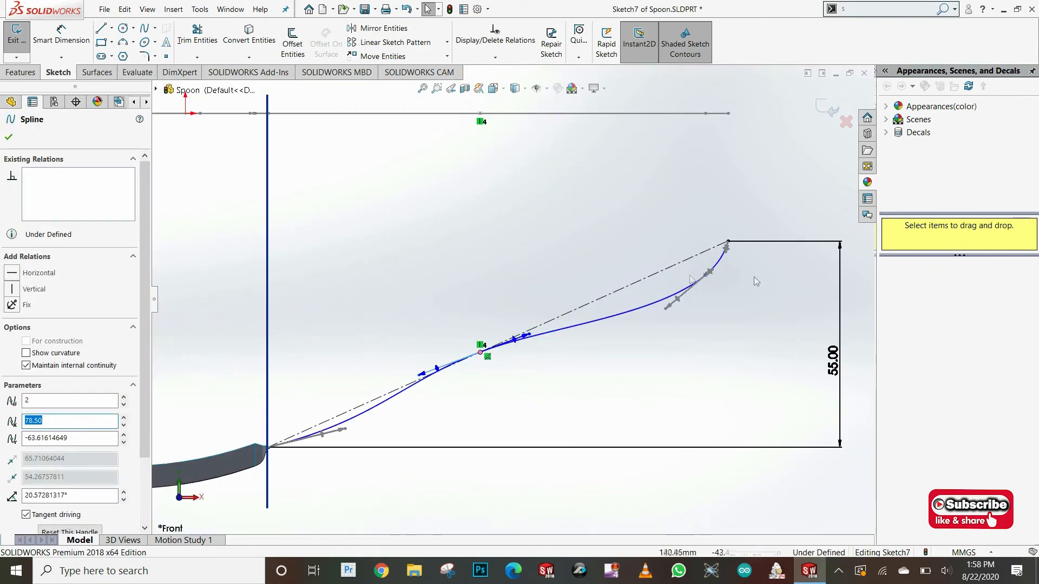
drag(666, 309, 729, 243)
scroll(730, 247, down, 5)
mouse_move(649, 257)
mouse_down()
mouse_move(657, 233)
mouse_move(652, 283)
mouse_move(634, 259)
mouse_up()
drag(594, 332, 590, 309)
Step: Make the spline point next to the upper endpoint coincident with the construction centerline
click(585, 306)
ctrl+click(638, 257)
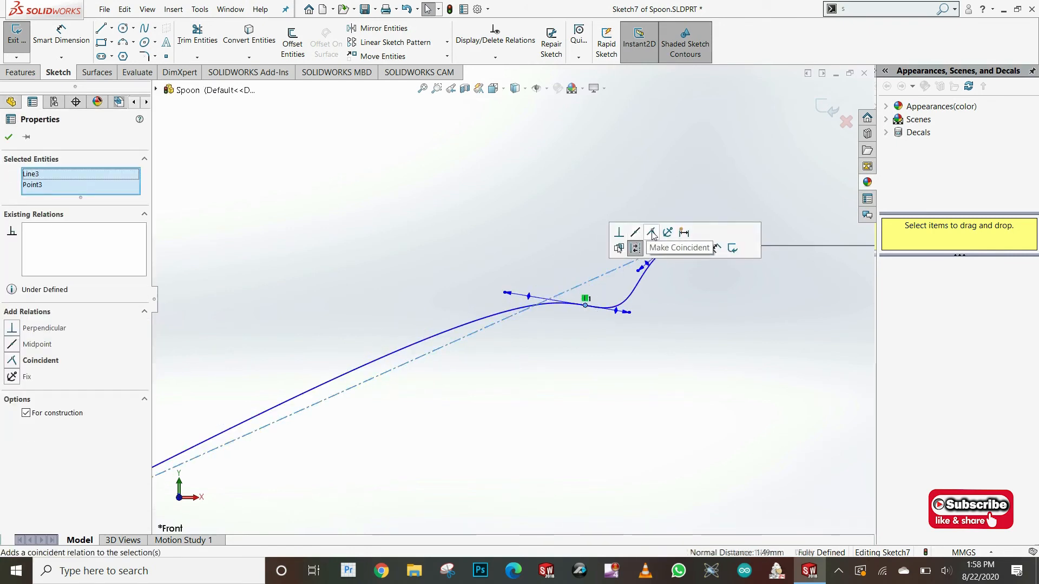
click(653, 235)
Step: Adjust the spline's tangent handles from the upper end down to the bowl so the curve closely follows the centerline, and exit the sketch
drag(506, 271, 516, 304)
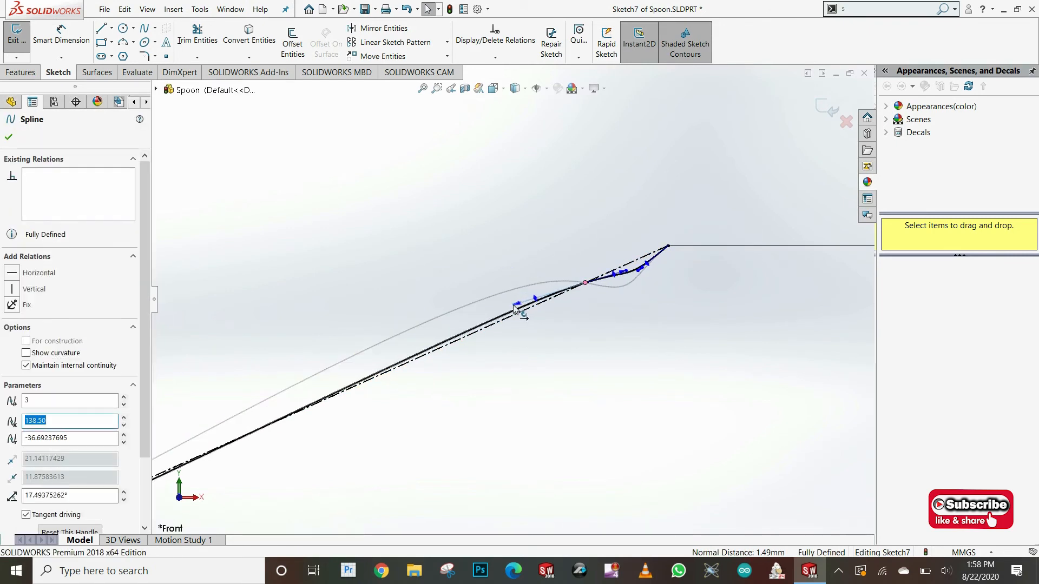
scroll(637, 285, down, 3)
drag(609, 268, 561, 272)
scroll(444, 334, up, 2)
scroll(379, 368, up, 2)
scroll(260, 411, down, 4)
scroll(259, 403, up, 2)
scroll(263, 408, down, 2)
drag(410, 315, 354, 359)
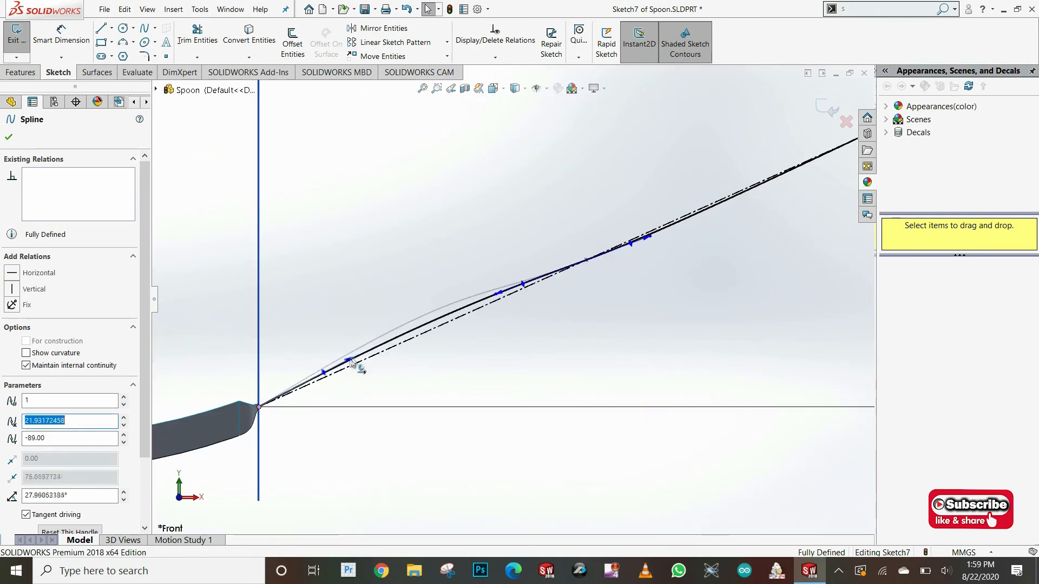
scroll(345, 372, up, 2)
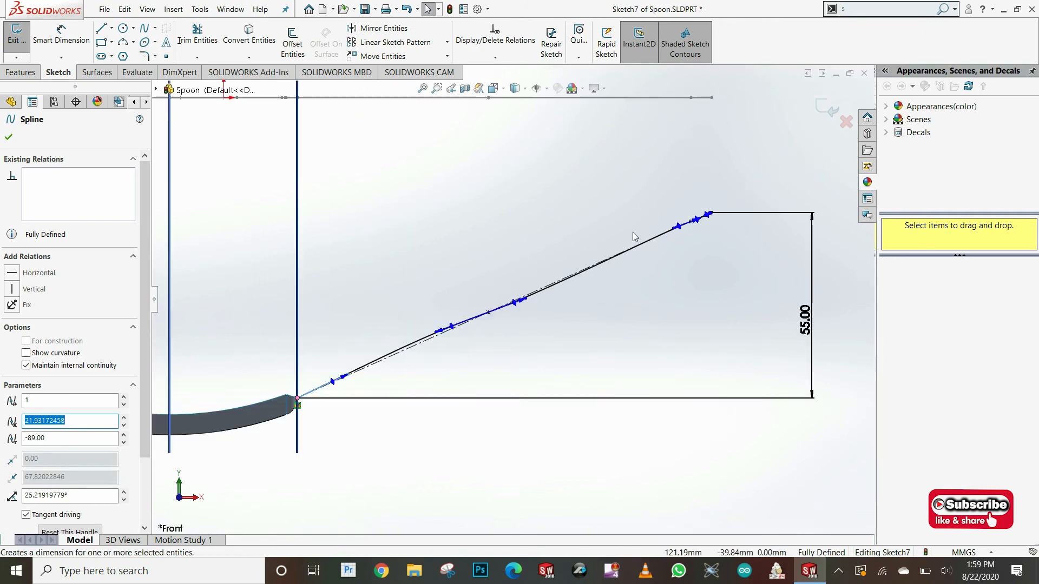
click(830, 111)
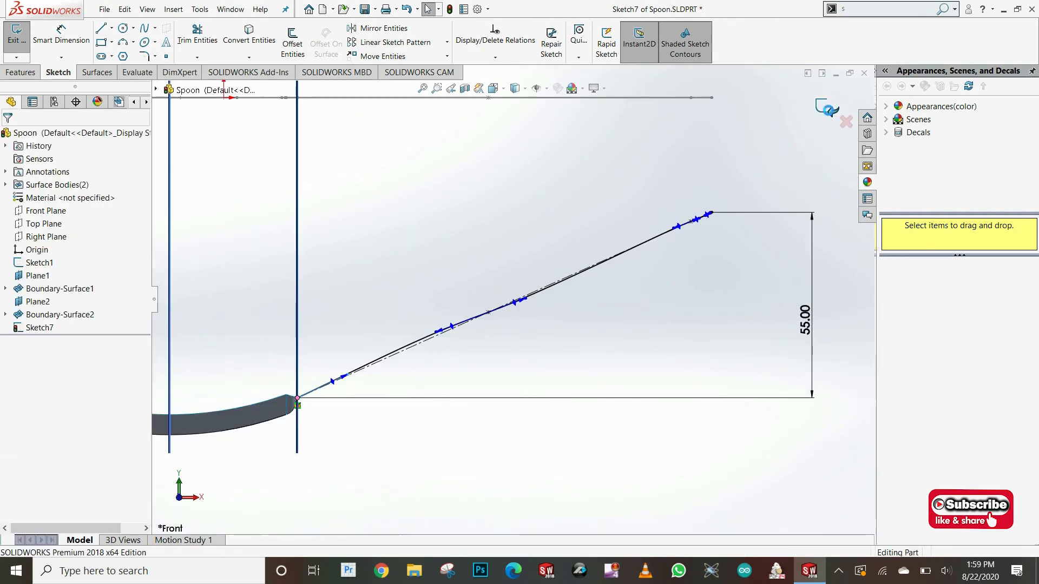
Step: Create a reference plane through the spline's middle point, parallel to the Right Plane
mouse_move(615, 245)
middle_down()
mouse_move(574, 309)
mouse_move(616, 295)
middle_up()
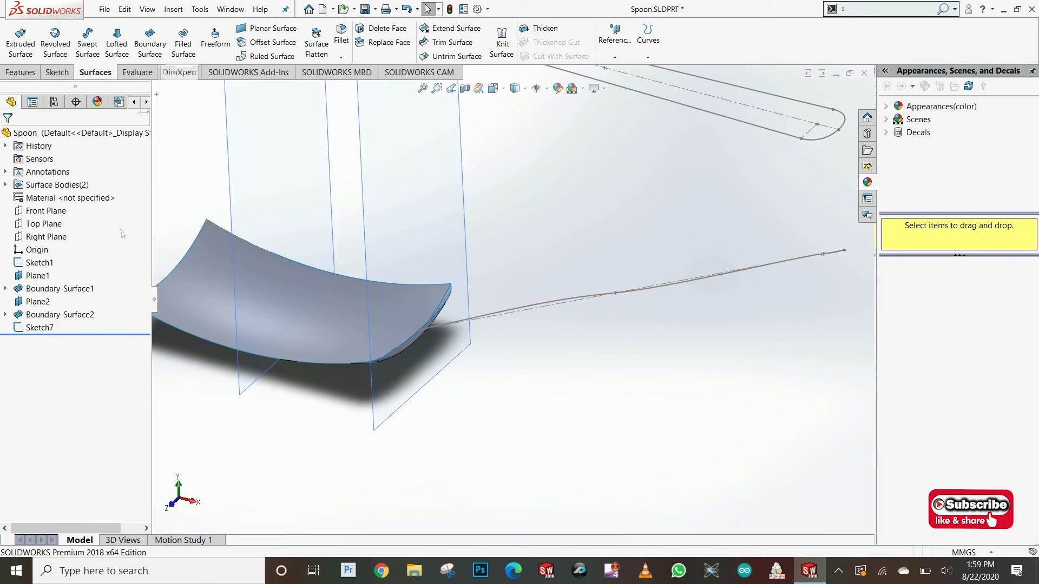
click(20, 72)
click(533, 57)
click(536, 73)
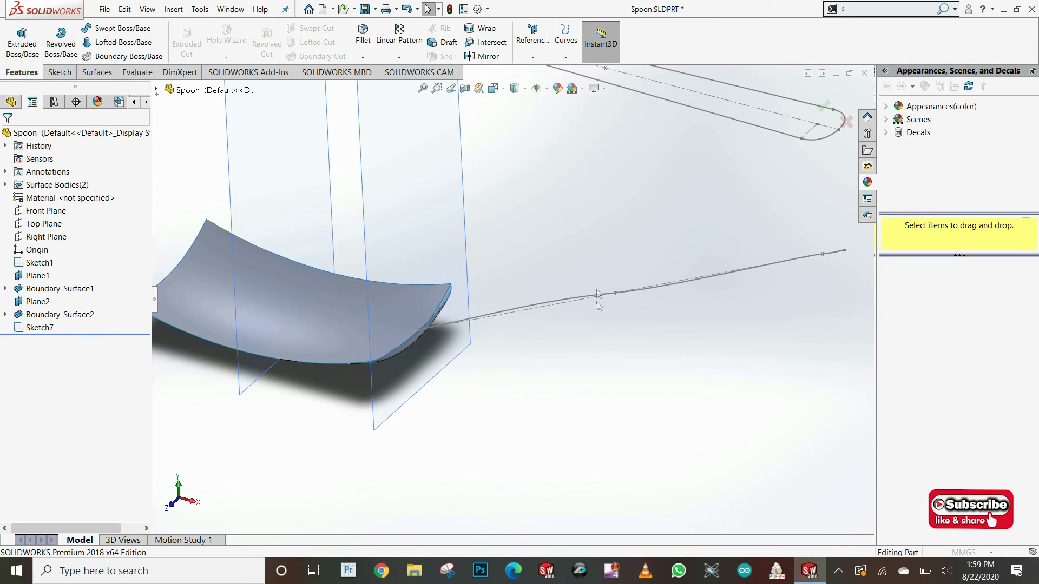
click(616, 294)
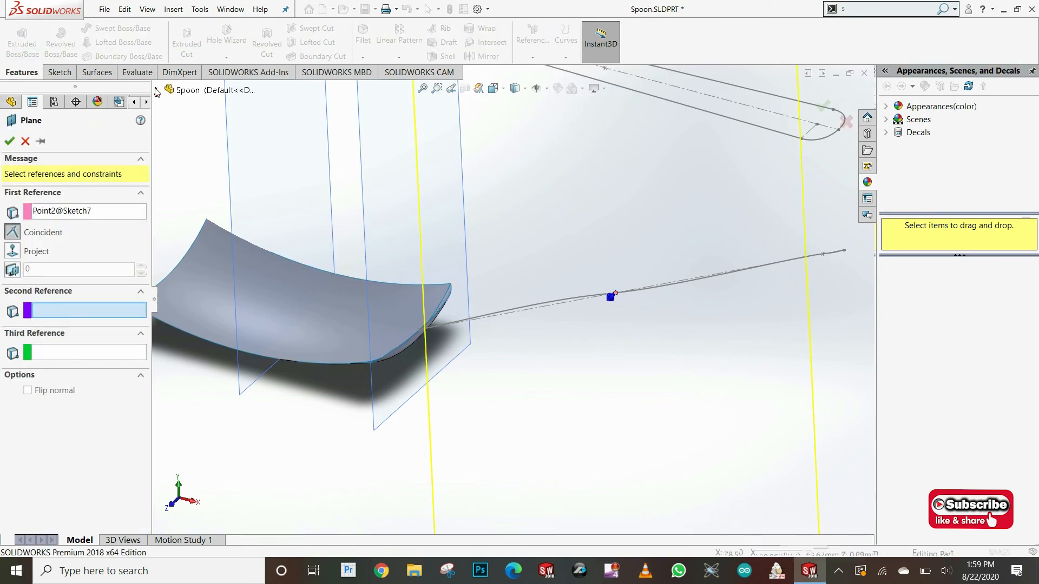
click(156, 90)
click(208, 193)
click(10, 141)
Step: Start a sketch on the new plane and draw a three-point arc of about 46 mm radius below the handle outline
right_click(597, 218)
click(622, 203)
click(560, 322)
click(610, 311)
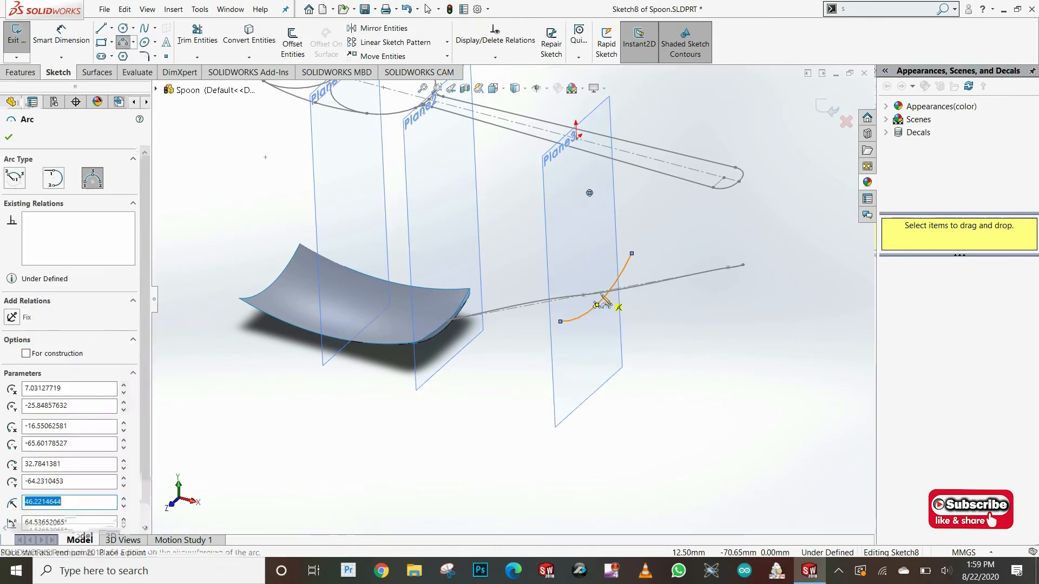
scroll(595, 306, down, 3)
Step: Make the arc coincident with the spline's middle point and add a horizontal relation between the arc's endpoints
right_click(583, 313)
click(619, 321)
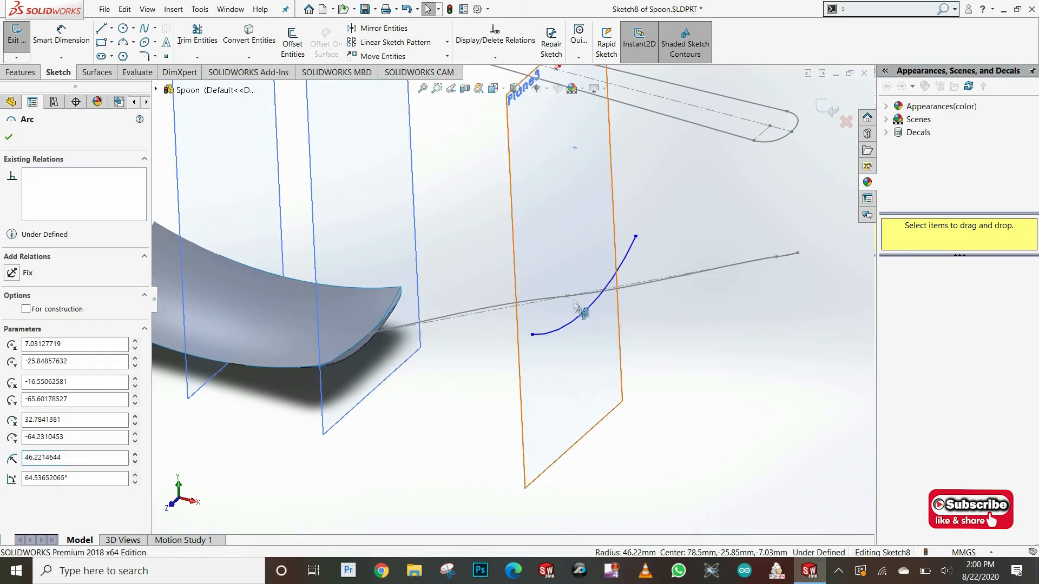
ctrl+click(567, 296)
click(632, 247)
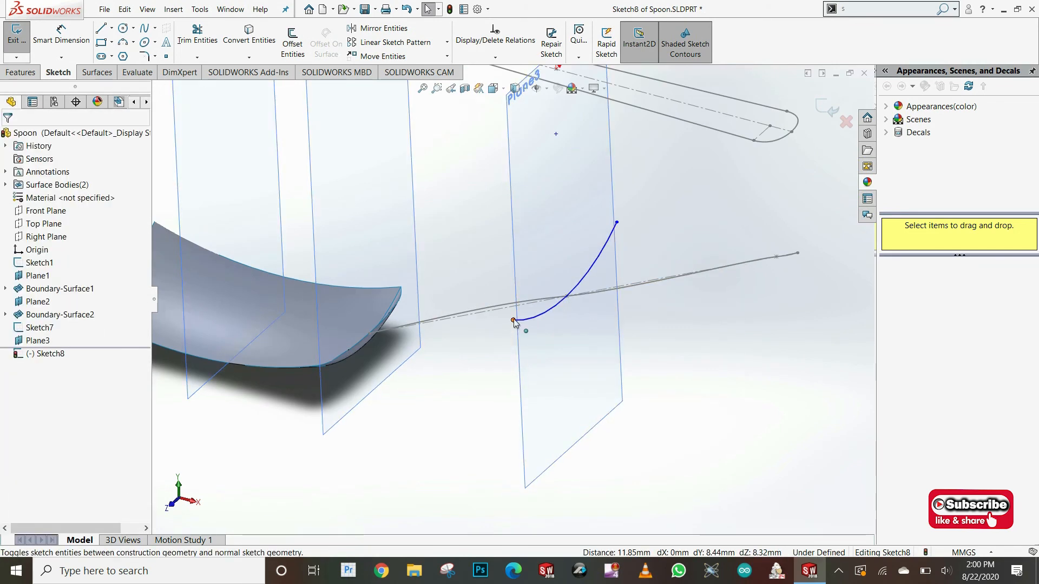
click(617, 223)
ctrl+click(617, 222)
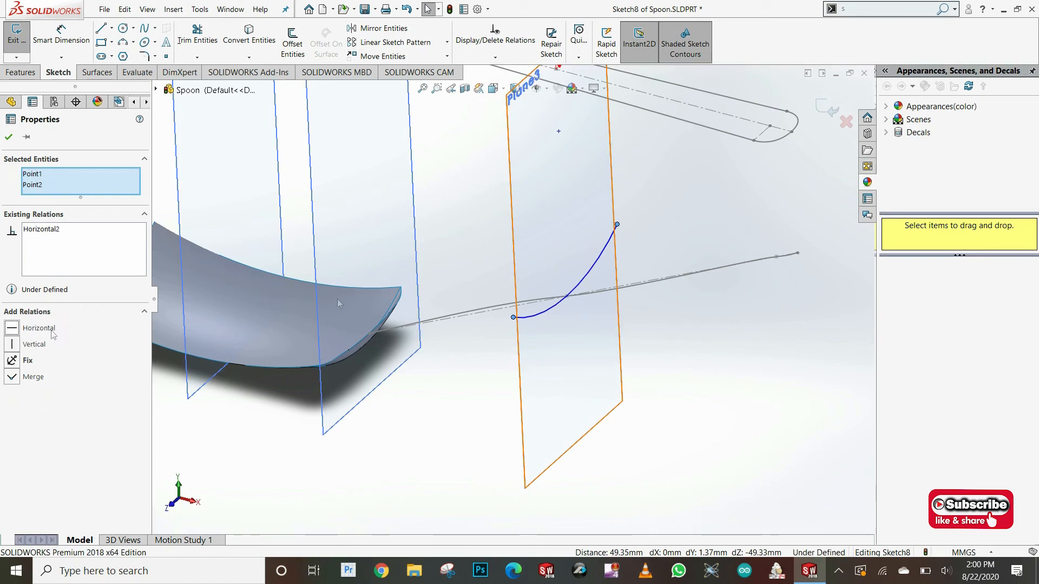
click(11, 331)
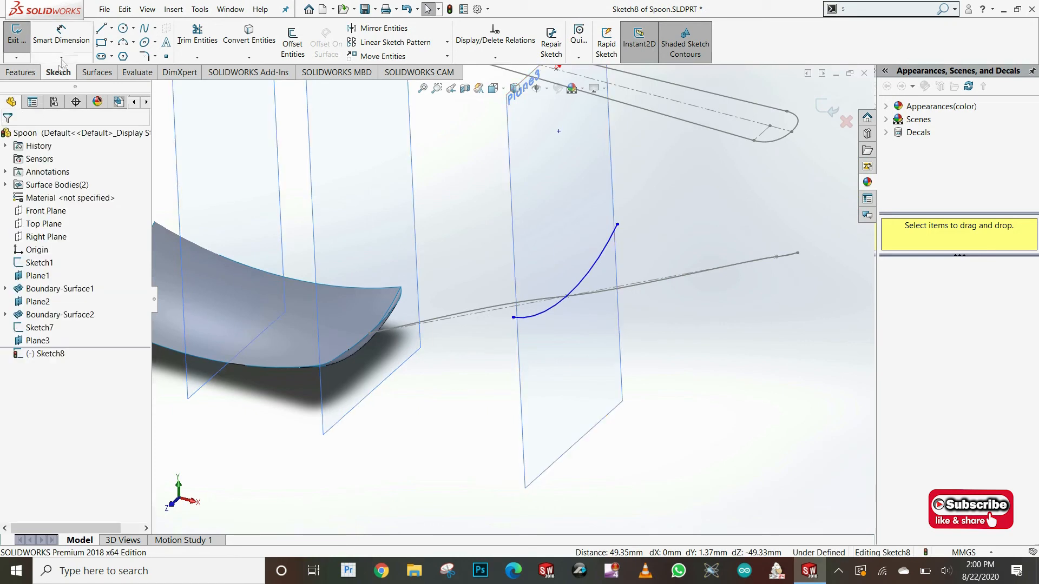
Step: Dimension the vertical distance between the arc's endpoint and the spline's middle point as 0.5 mm
click(513, 318)
click(644, 213)
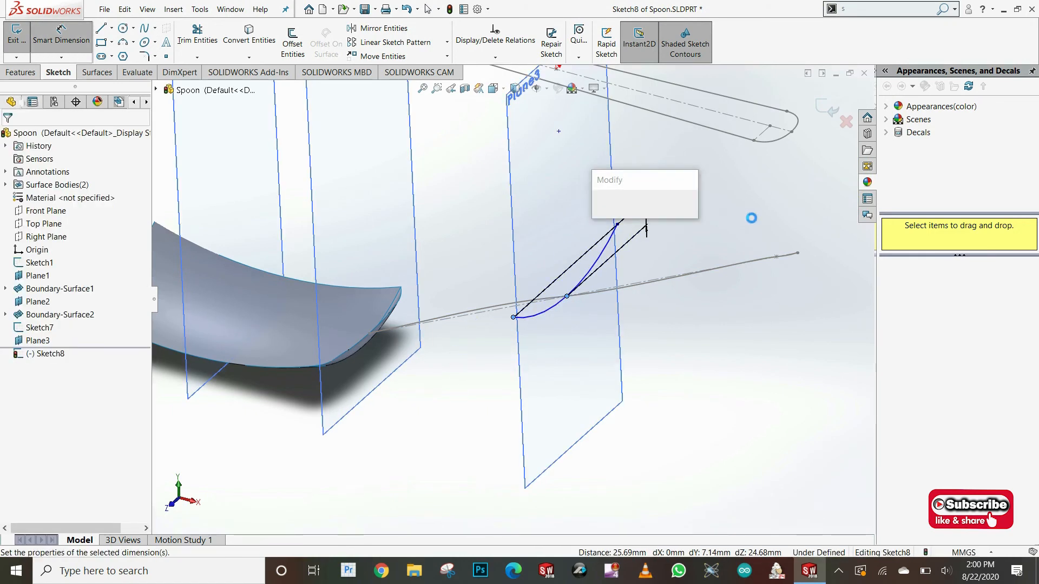
key(Return)
key(Escape)
scroll(565, 298, down, 2)
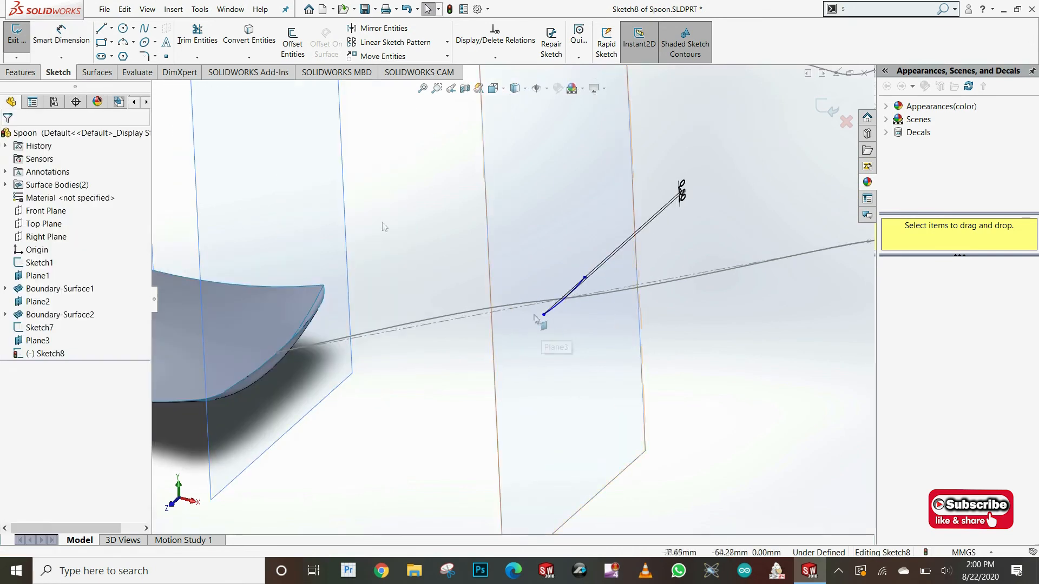
Step: Dimension the distance between the arc's endpoints as 20 mm and exit the sketch
click(64, 42)
click(543, 318)
click(585, 278)
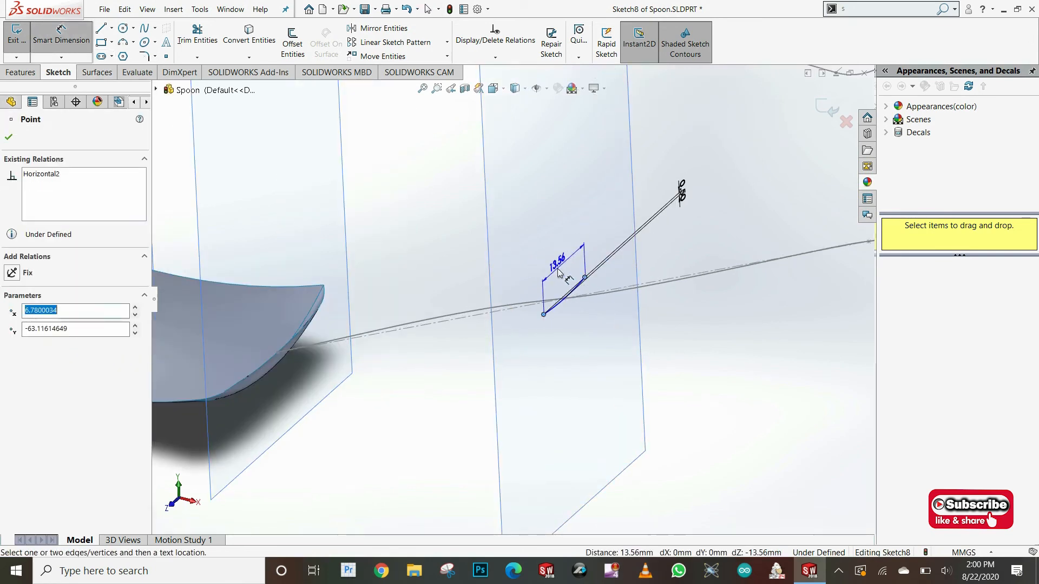
click(558, 276)
text(20)
key(Return)
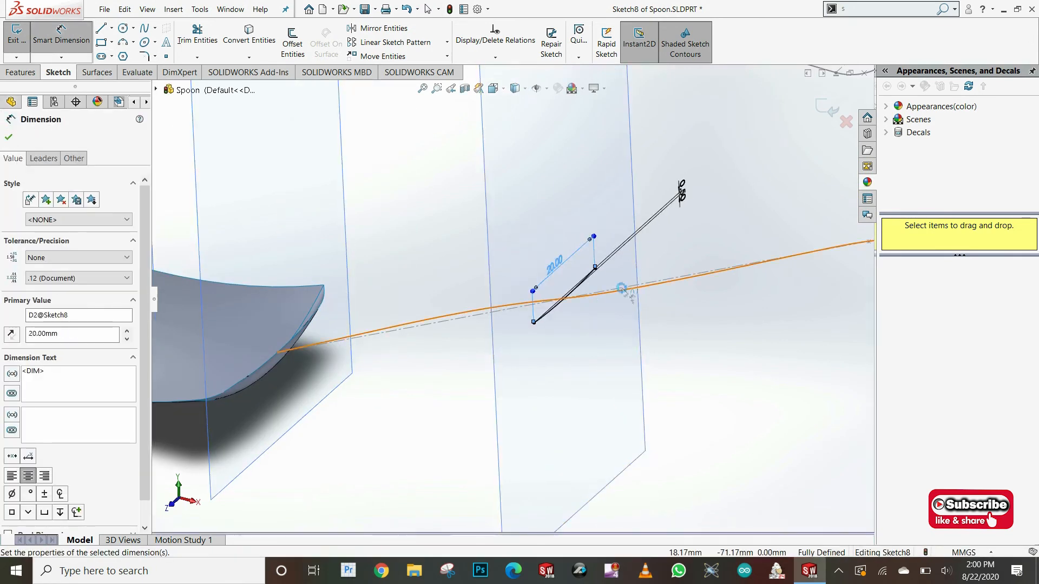
key(Escape)
scroll(693, 262, up, 2)
scroll(693, 263, down, 2)
scroll(694, 262, up, 2)
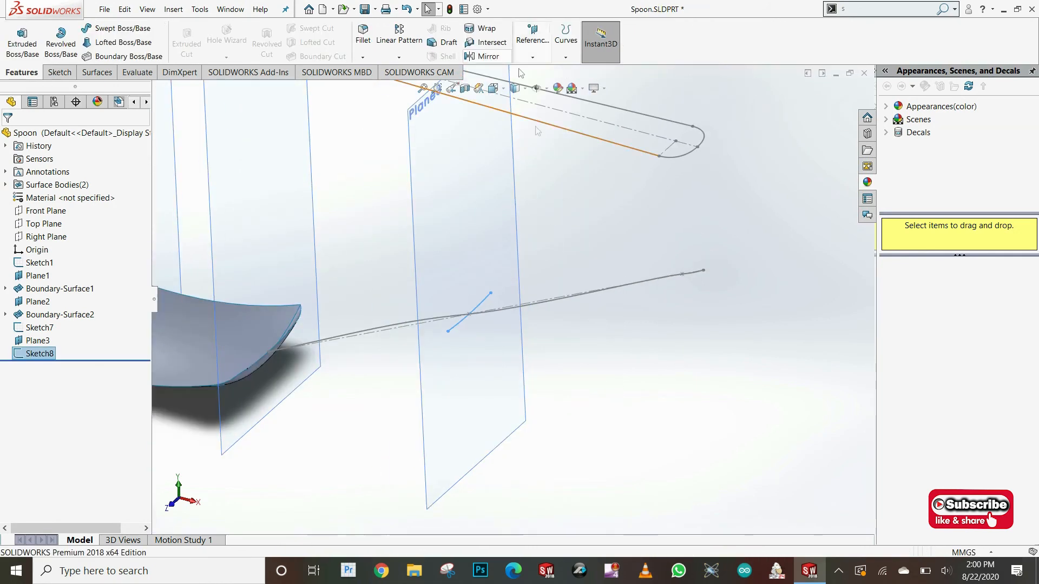
Step: Create a reference plane through the handle spline's point just before its free end, parallel to the Right Plane
click(532, 38)
click(560, 135)
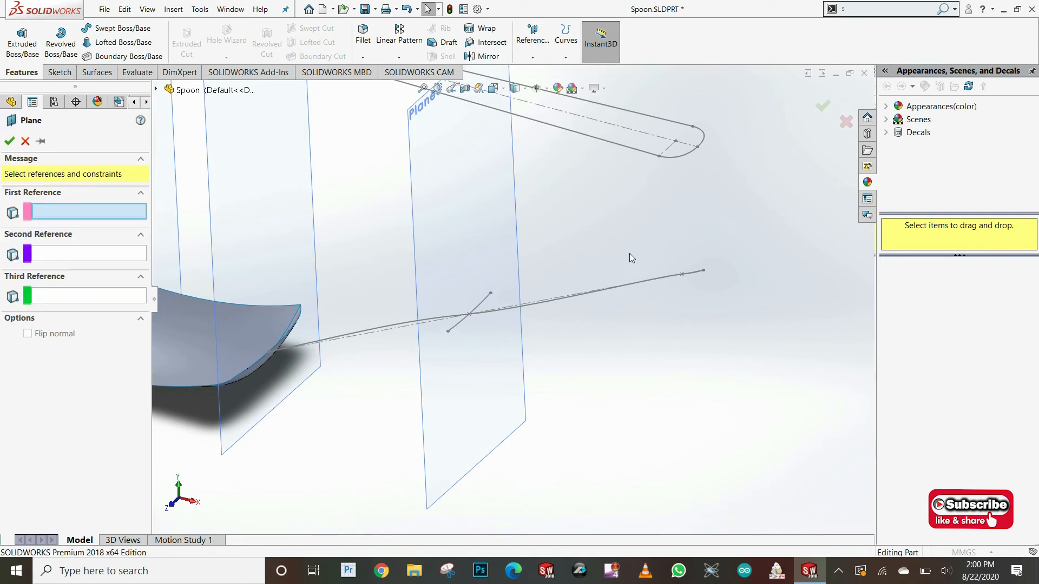
click(682, 275)
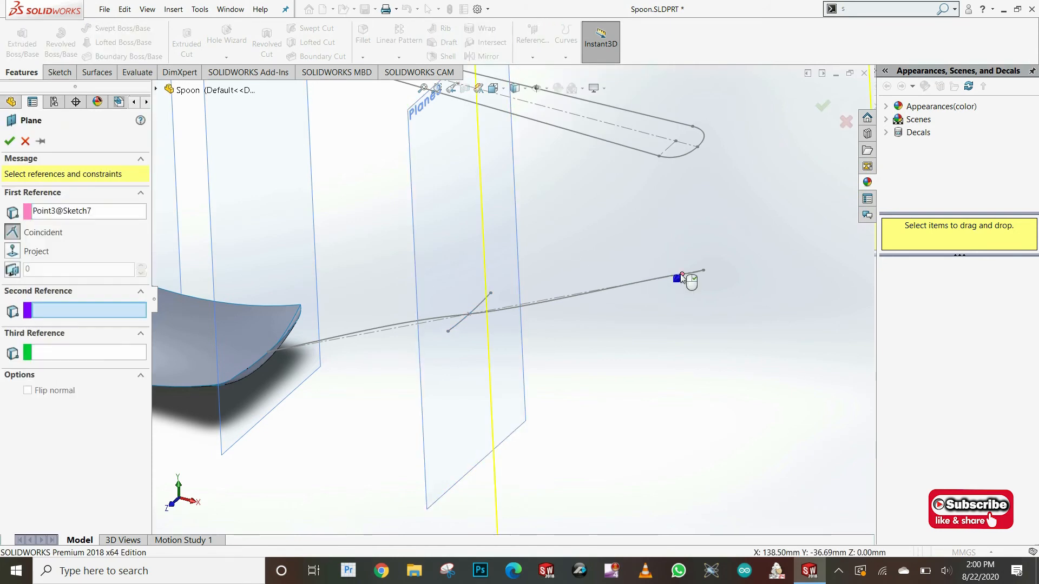
click(155, 89)
click(208, 194)
click(10, 140)
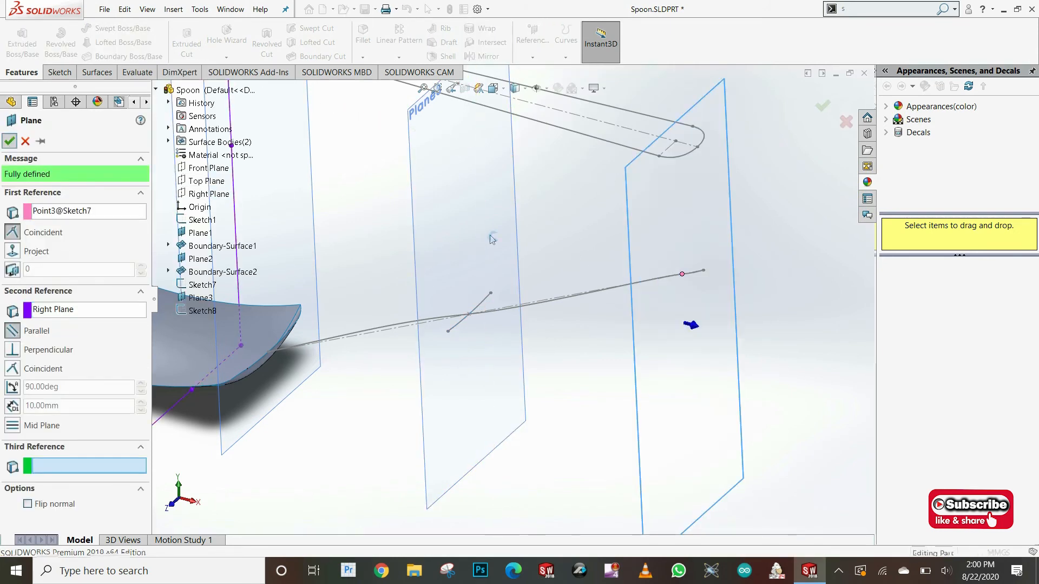
Step: Start a sketch on the new plane and draw a three-point arc about 30 mm wide across the handle spline
right_click(714, 217)
click(716, 209)
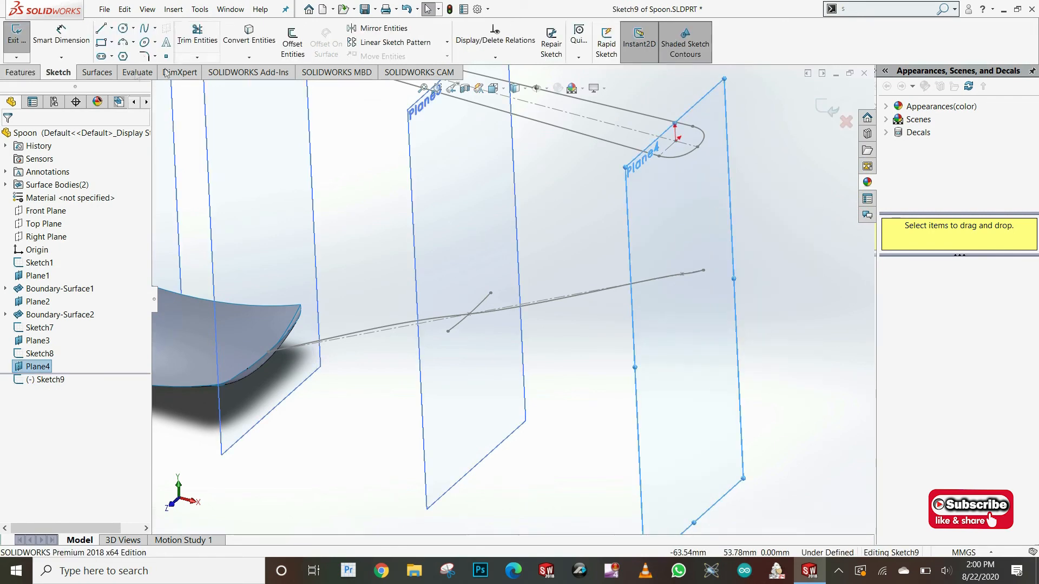
click(644, 299)
click(708, 242)
click(689, 291)
key(Escape)
scroll(677, 302, down, 3)
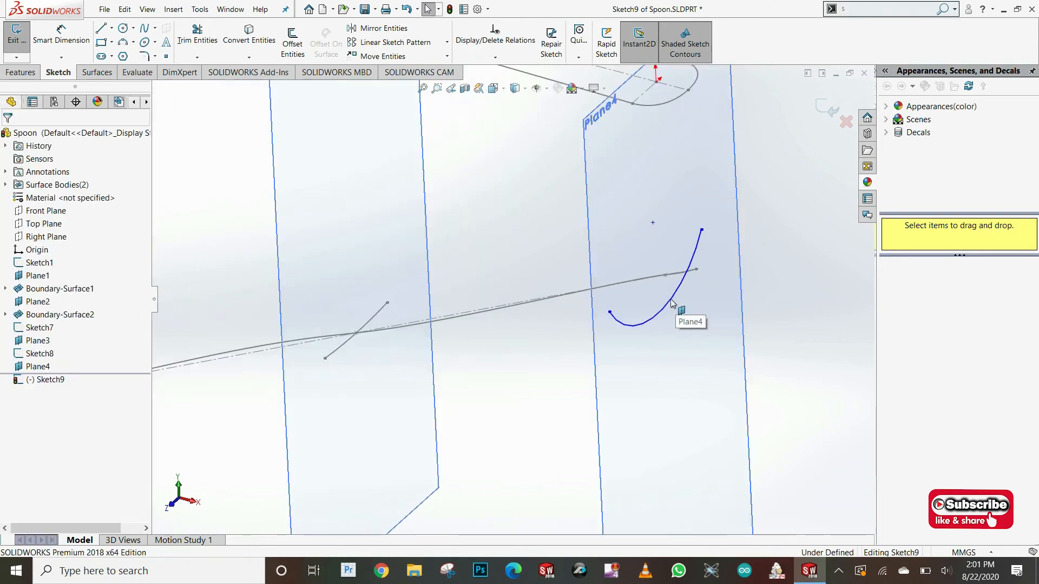
Step: Make the arc's midpoint coincident with the spline point that lies on this plane
right_click(672, 303)
click(706, 308)
ctrl+click(665, 276)
click(730, 228)
key(Escape)
Step: Dimension the distance between the arc's two endpoints as 20 mm
click(63, 44)
click(708, 195)
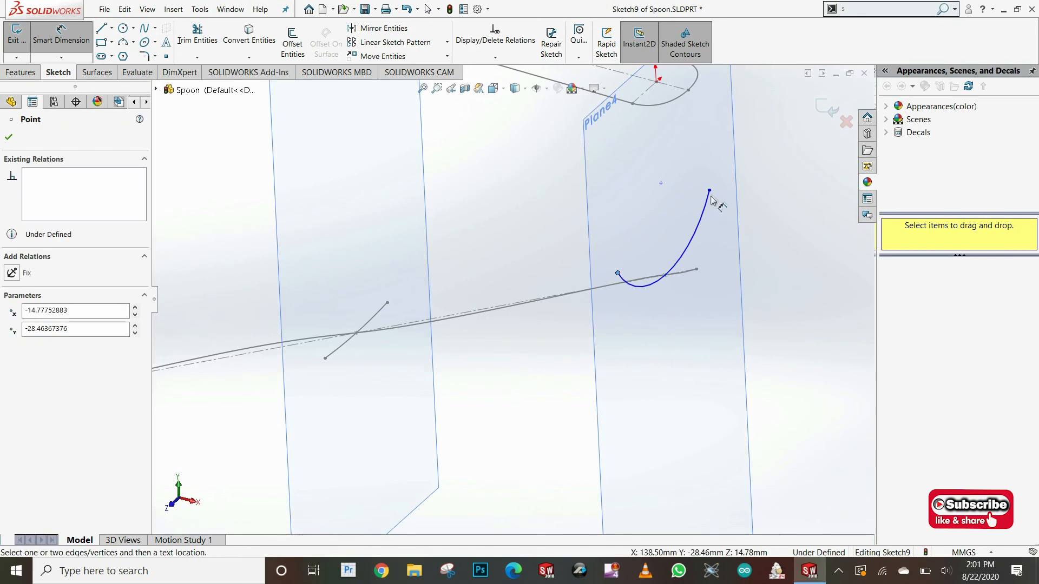
click(617, 273)
click(654, 202)
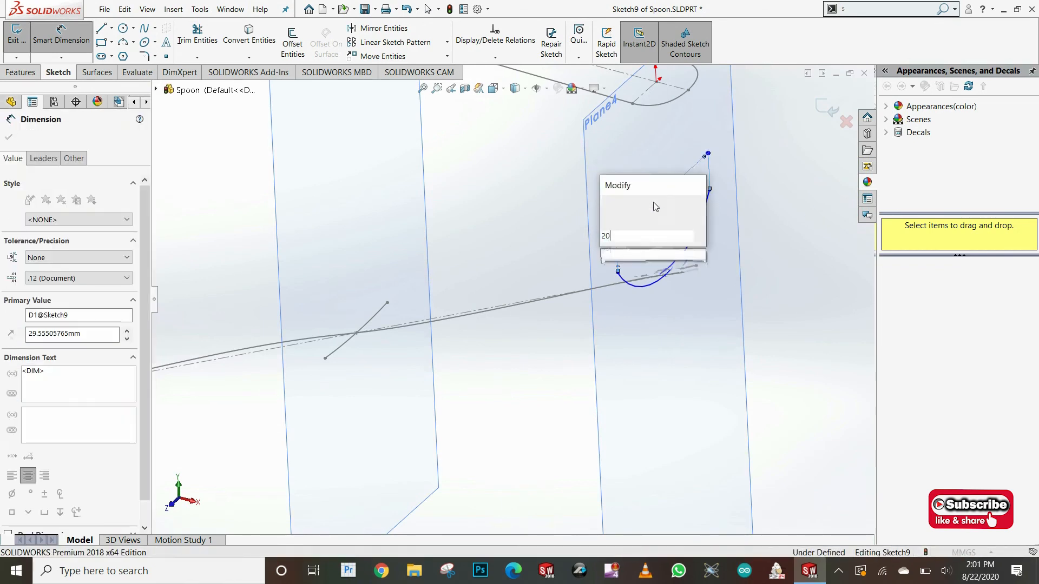
key(Return)
click(582, 200)
Step: Dimension the vertical distance between the arc's endpoint and the spline point as 0.5 mm
click(634, 287)
click(666, 275)
click(749, 216)
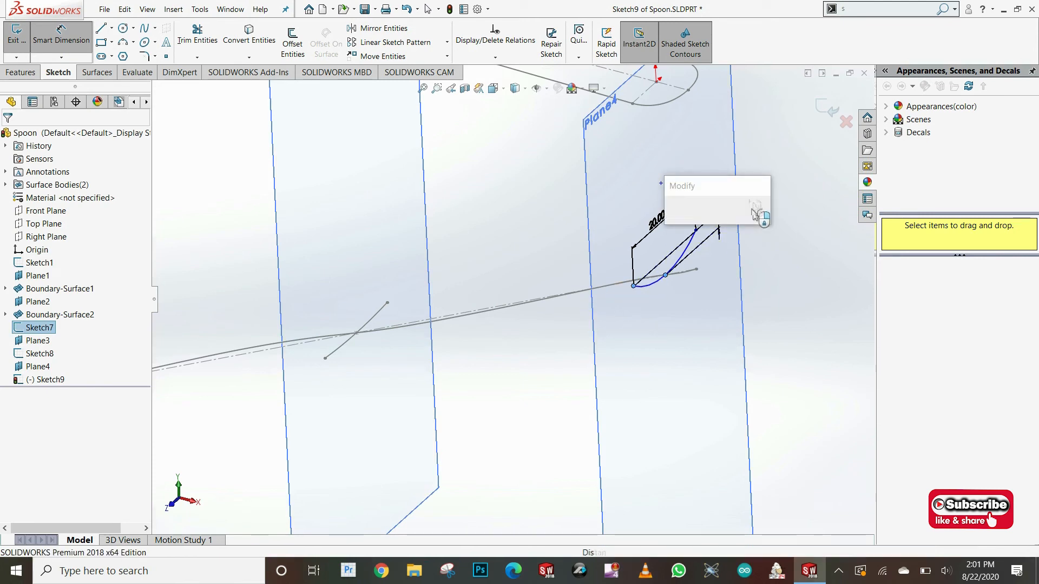
text(0.5)
key(Return)
key(Escape)
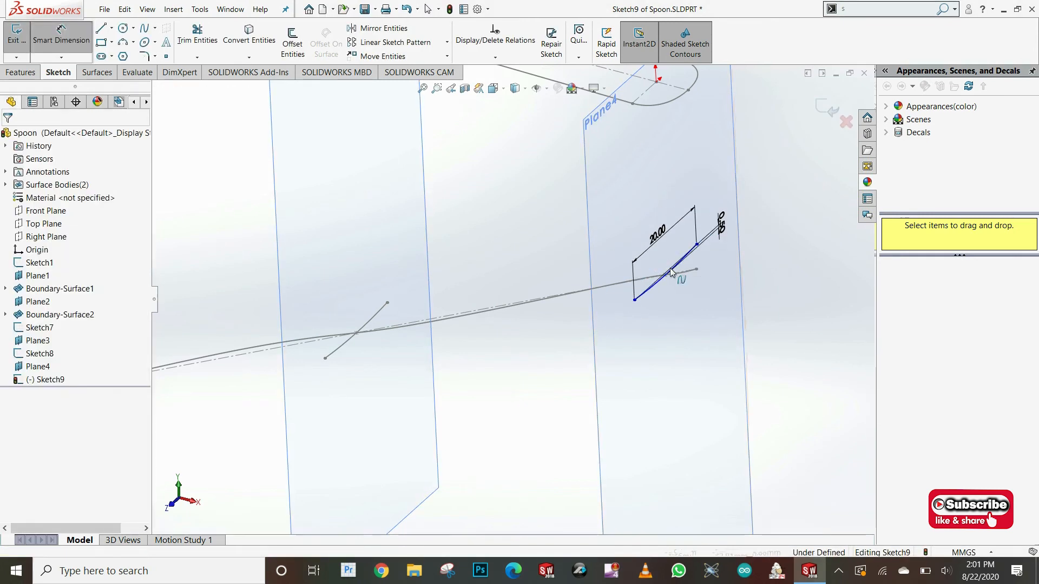
Step: Add a horizontal relation between the endpoints of the 20 mm arc and exit the sketch
scroll(704, 257, down, 2)
drag(692, 237, 678, 239)
ctrl+click(601, 320)
click(631, 273)
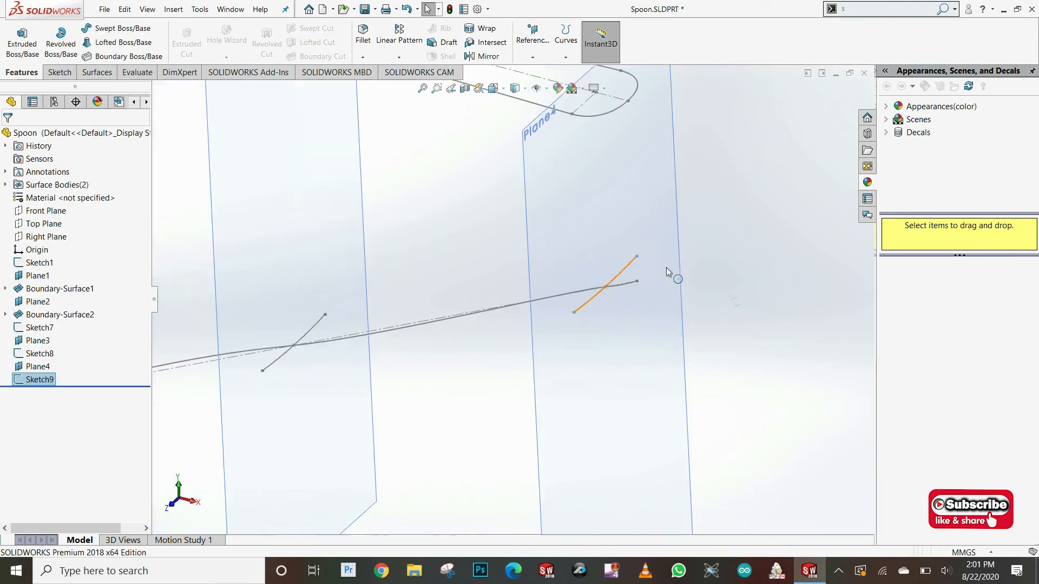
Step: Create a reference plane through the handle spline's free endpoint, parallel to the Right Plane
click(532, 56)
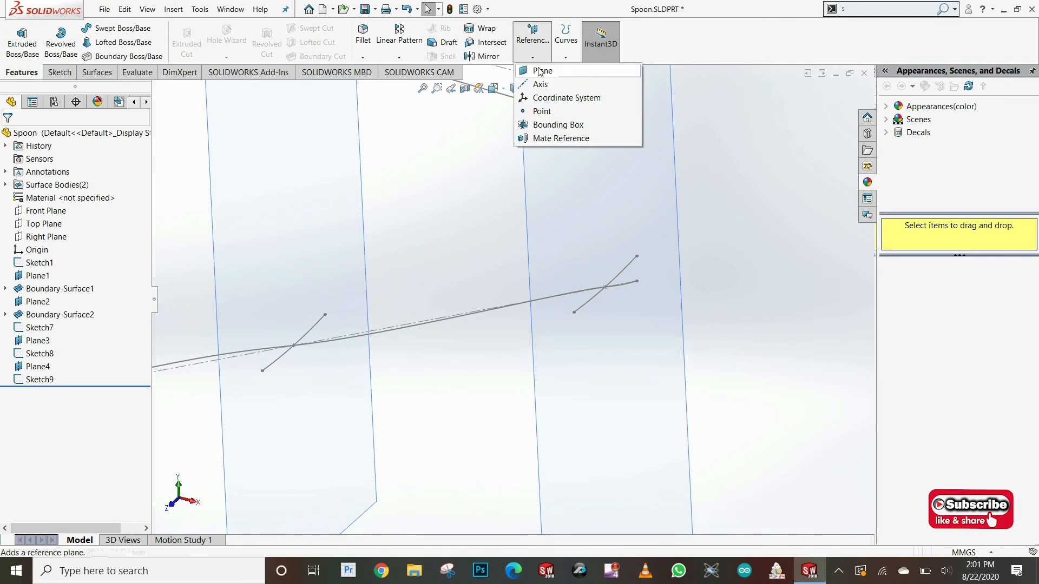
click(544, 132)
click(637, 281)
click(157, 89)
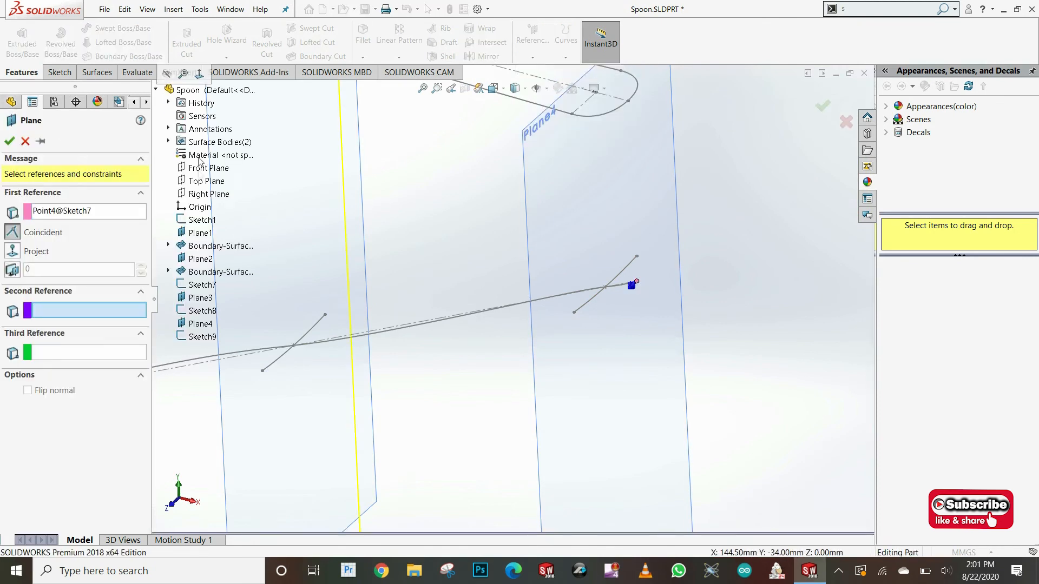
scroll(368, 290, up, 7)
click(208, 194)
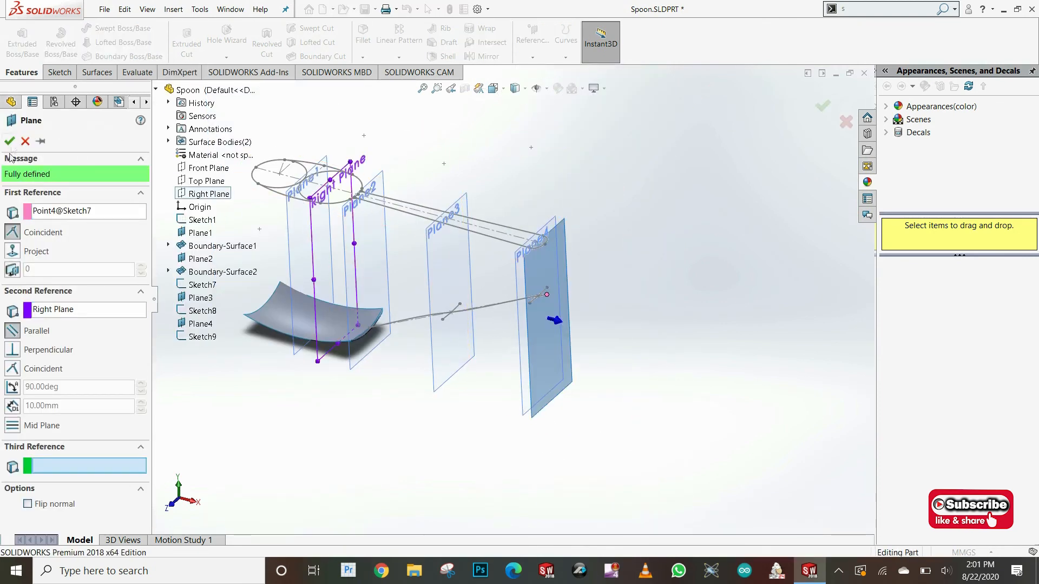
key(Return)
Step: Start a sketch on the plane at the spline's end and draw a three-point arc of about 13 mm radius
right_click(560, 301)
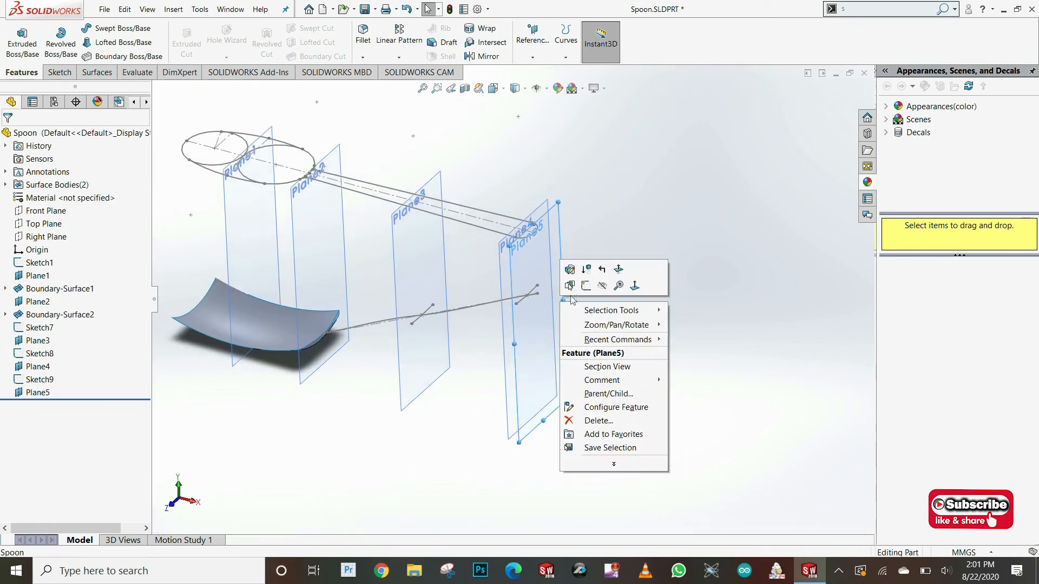
click(573, 269)
click(382, 330)
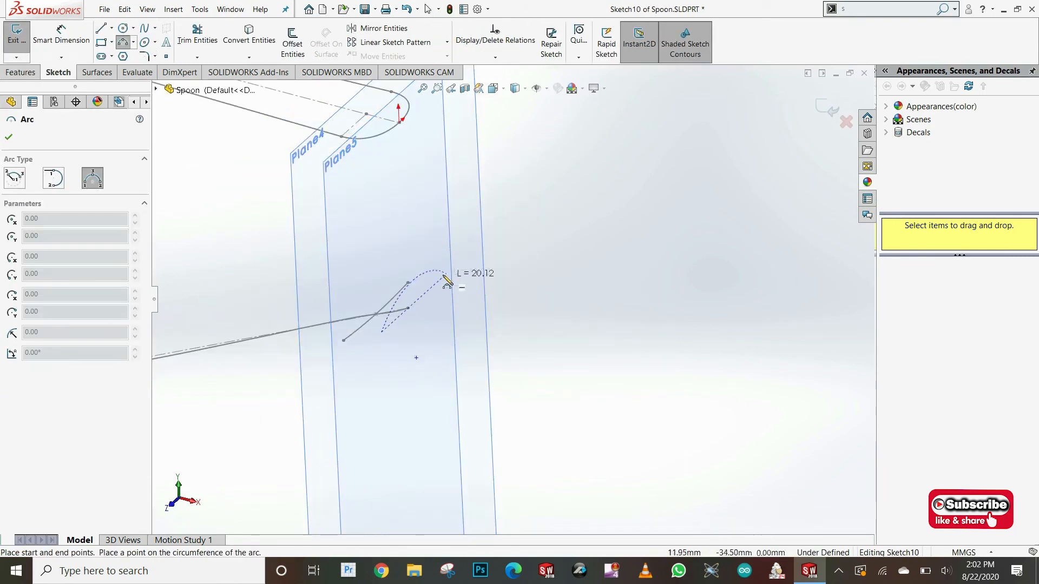
click(444, 277)
click(422, 319)
key(Escape)
Step: Make the new arc's midpoint coincident with the free endpoint of the handle spline
right_click(417, 325)
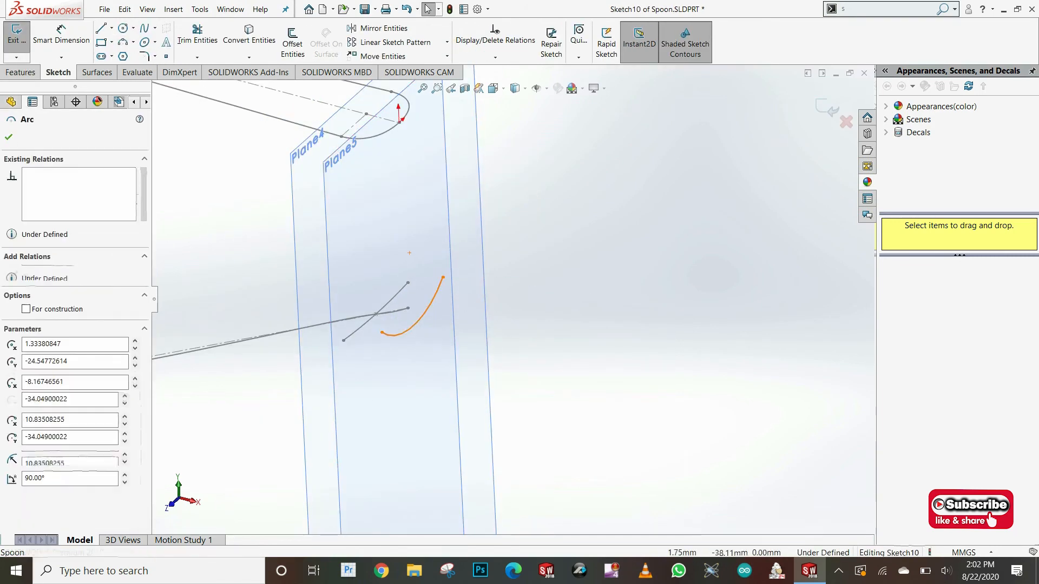
click(448, 336)
ctrl+click(408, 309)
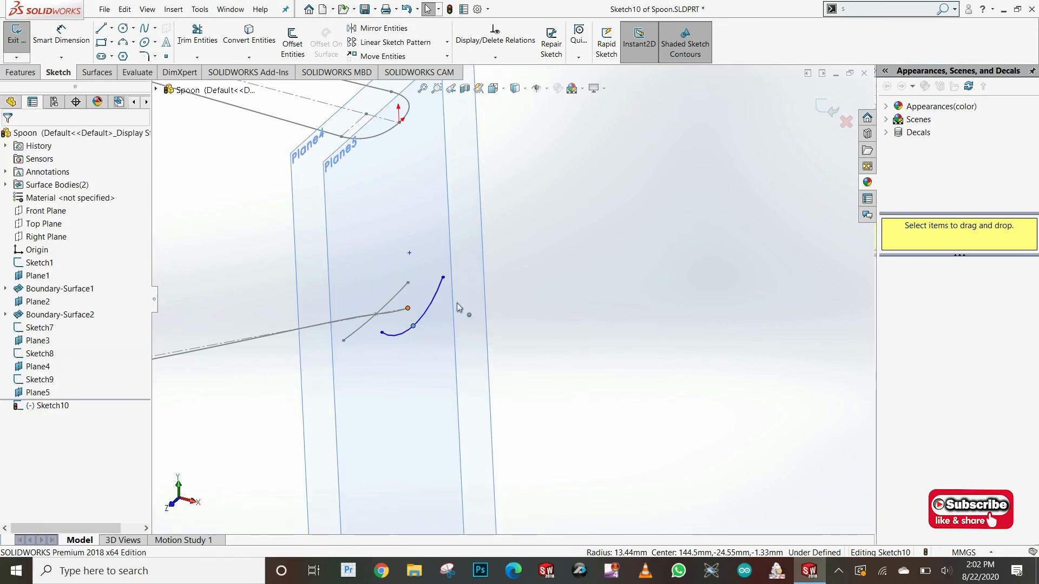
click(470, 263)
key(Escape)
Step: Reposition the end arc's endpoint and add a horizontal relation between the arc's two endpoints
scroll(381, 315, down, 2)
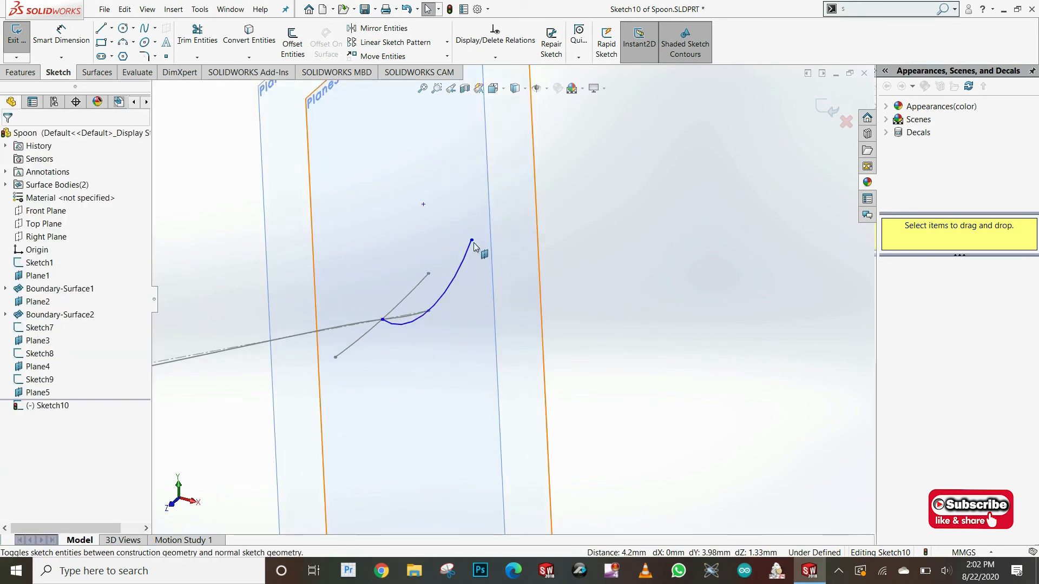
drag(473, 255, 474, 260)
ctrl+click(388, 301)
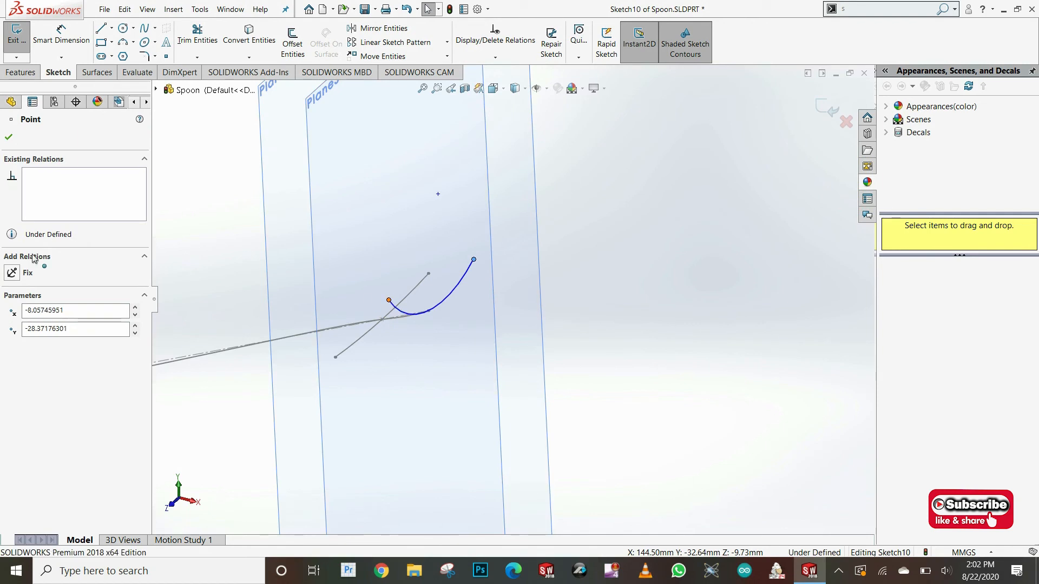
click(13, 329)
key(Escape)
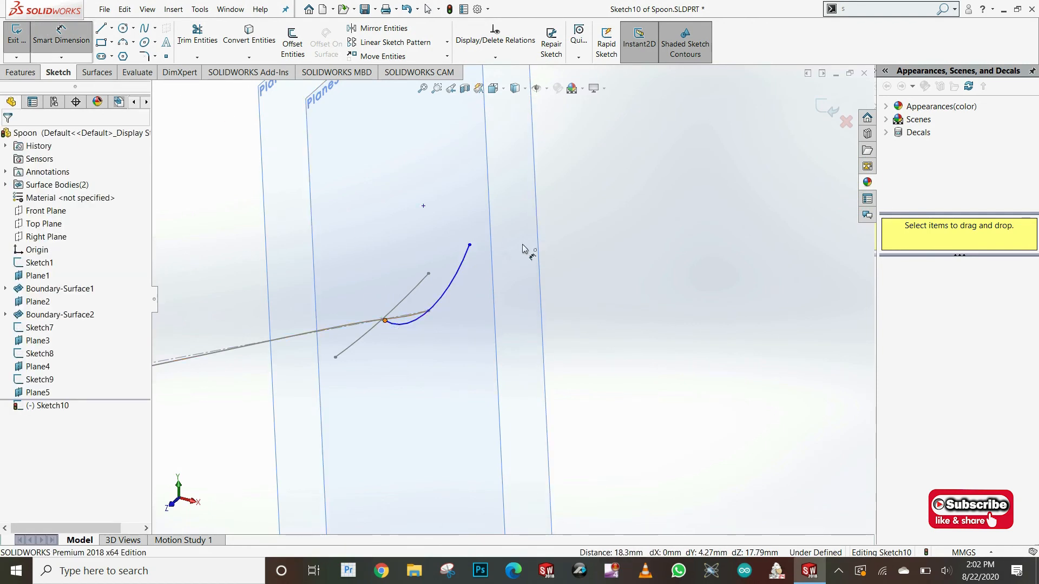
Step: Dimension the distance between the end arc's endpoints as 20 mm
click(470, 246)
click(385, 321)
click(417, 246)
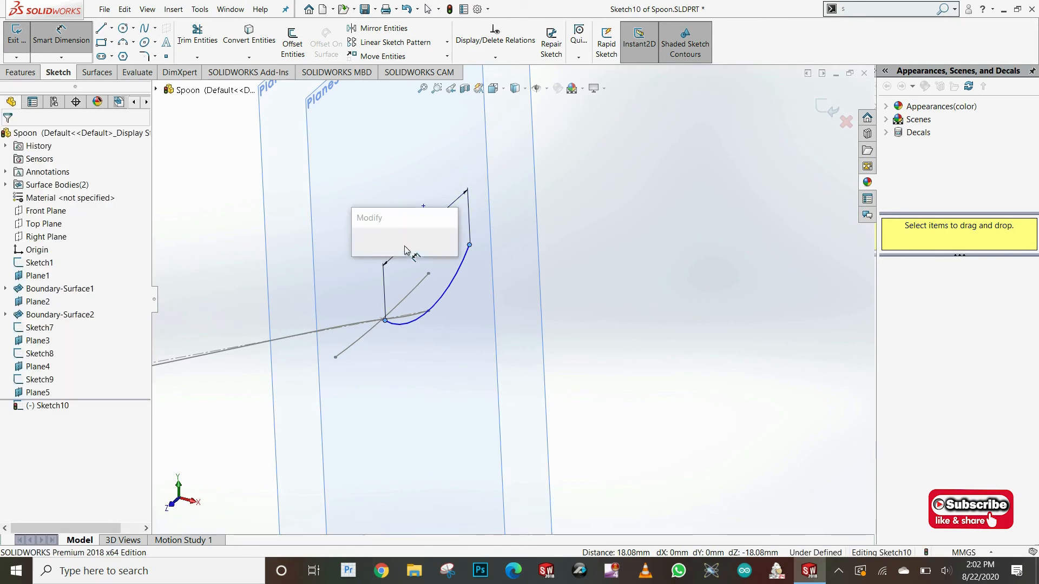
key(Return)
key(Escape)
Step: Dimension the vertical distance between the end arc's endpoint and the spline's endpoint as 0.5 mm and exit the sketch
click(68, 37)
click(474, 234)
click(429, 311)
click(517, 230)
text(0.5)
key(Return)
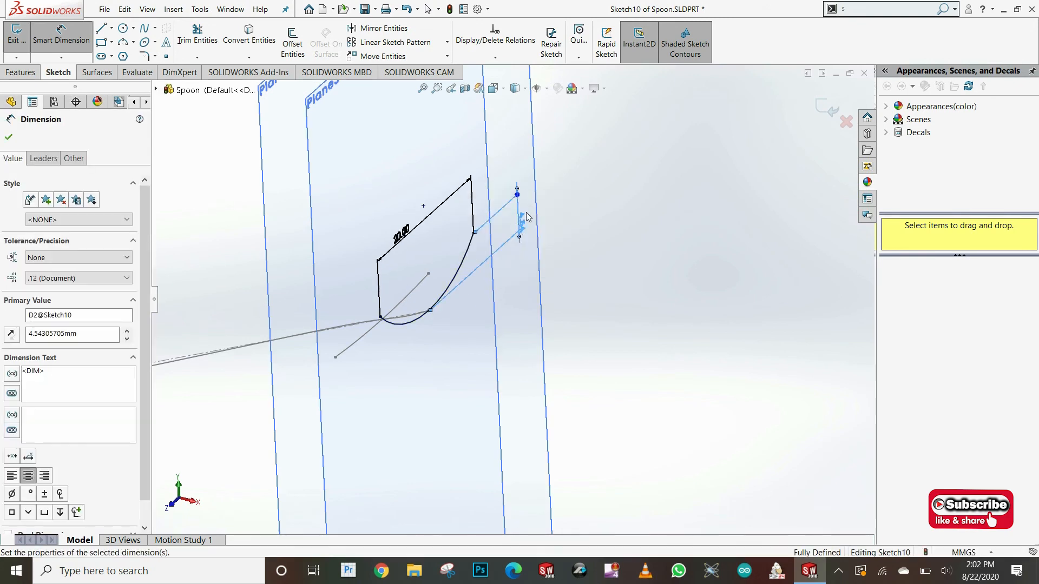
click(830, 109)
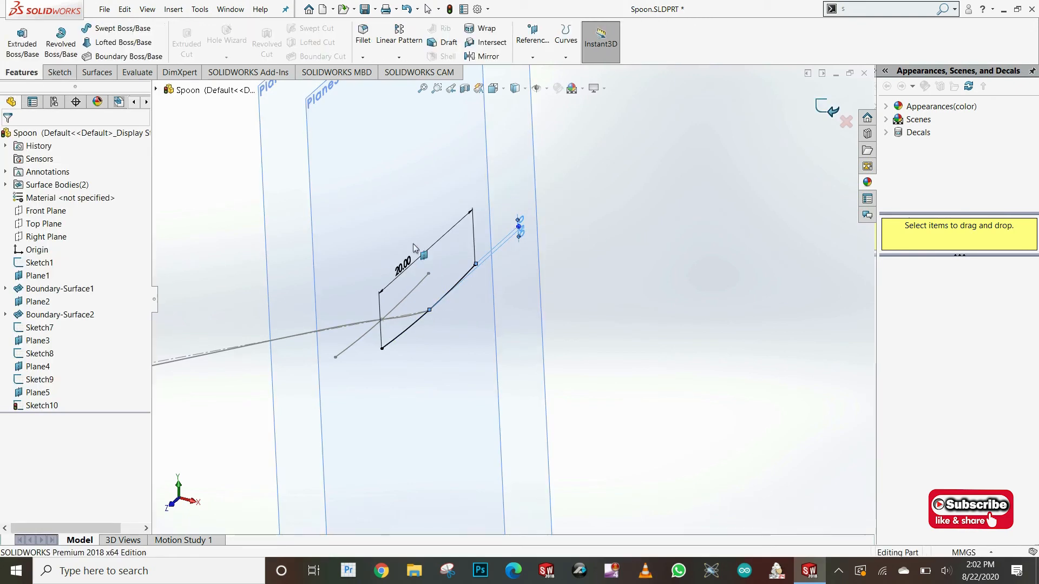
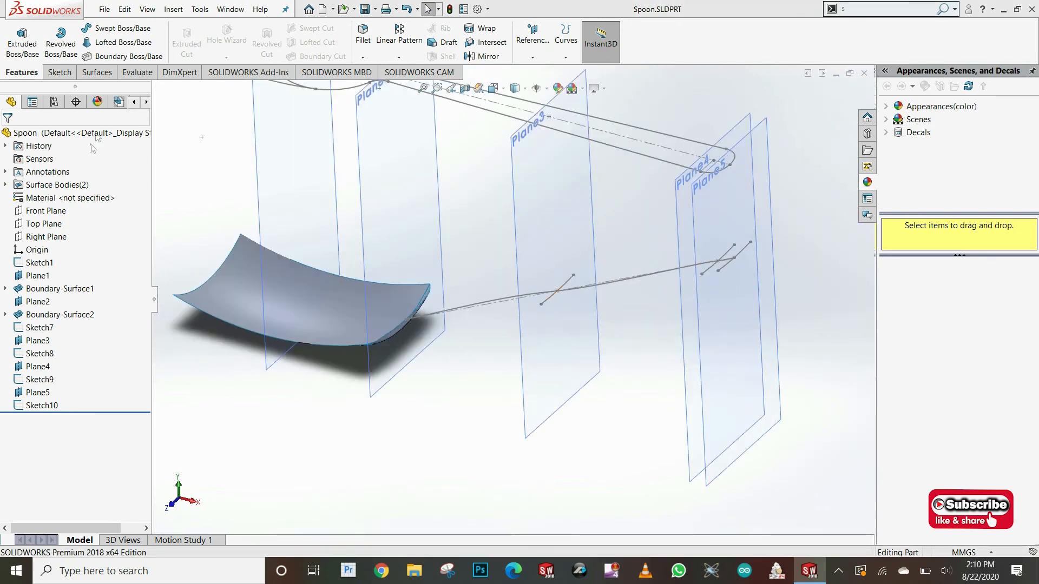
Step: Start a boundary surface with the bowl's rear edge, the mid-handle arc and the Plane4 arc as Direction 1 profiles
click(96, 72)
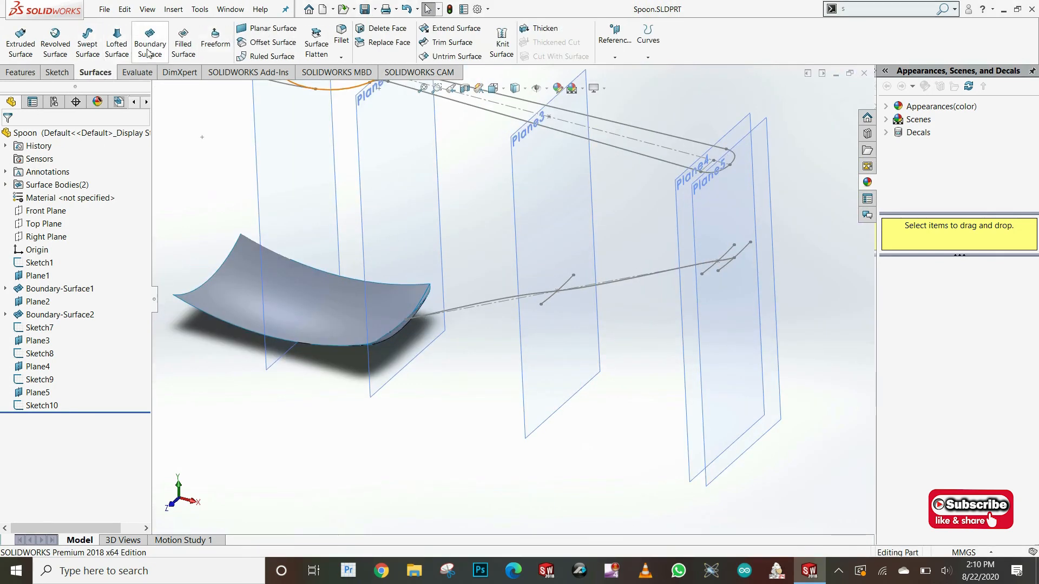
scroll(411, 320, down, 1)
middle_drag(405, 281, 451, 340)
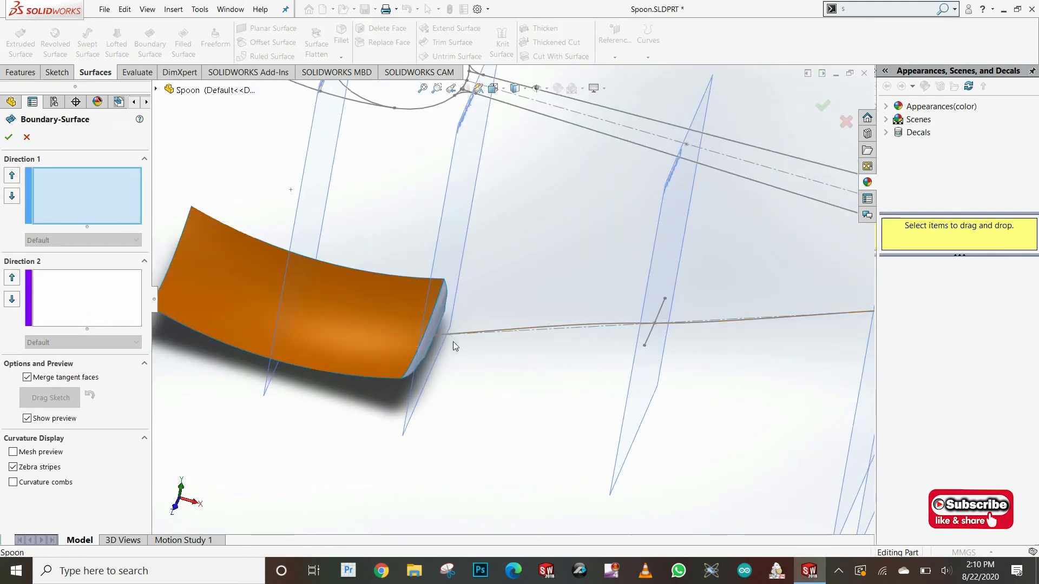
click(440, 324)
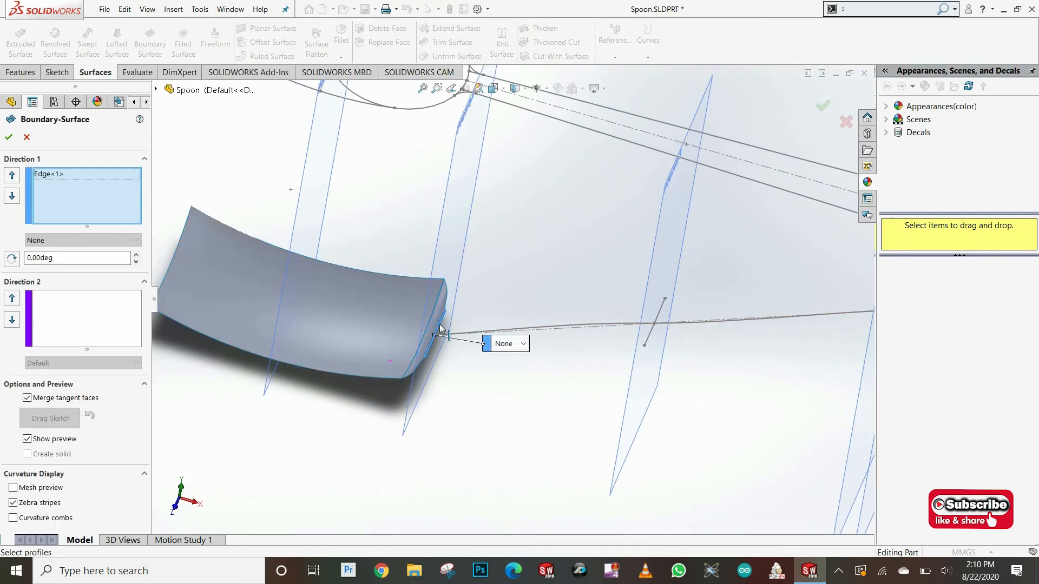
click(663, 308)
middle_drag(663, 308, 763, 296)
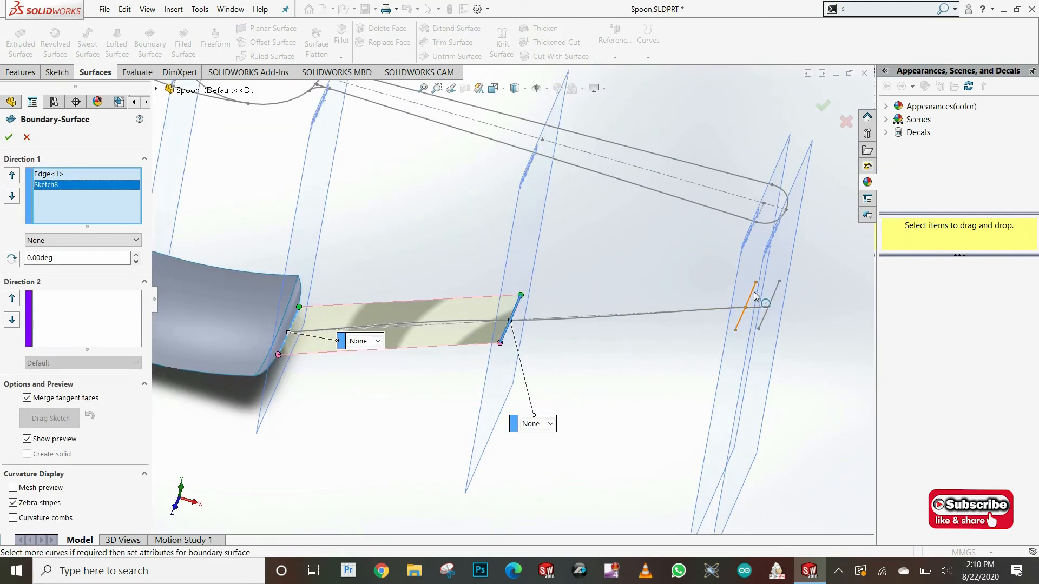
click(756, 295)
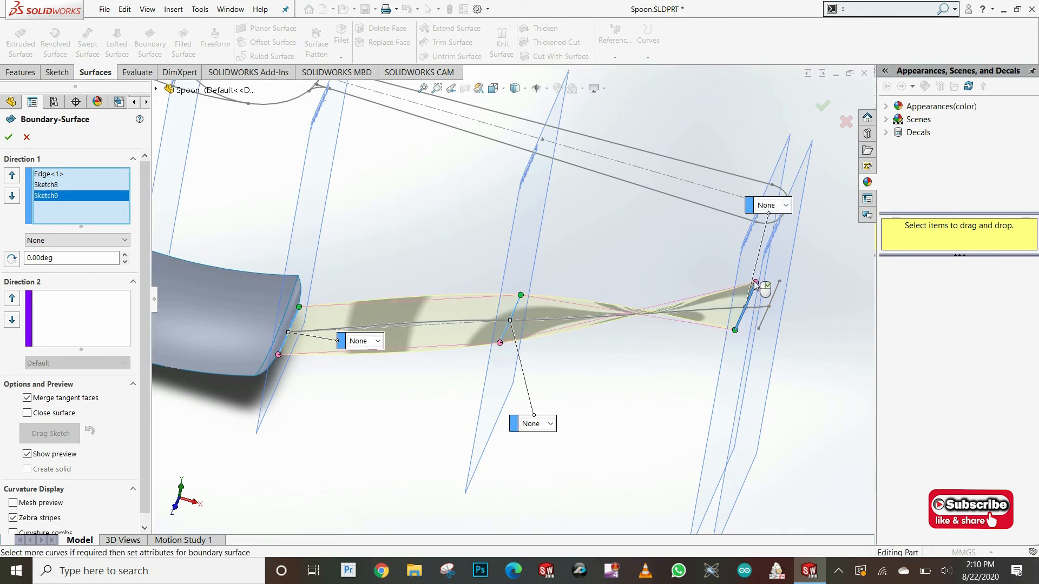
drag(745, 321, 739, 338)
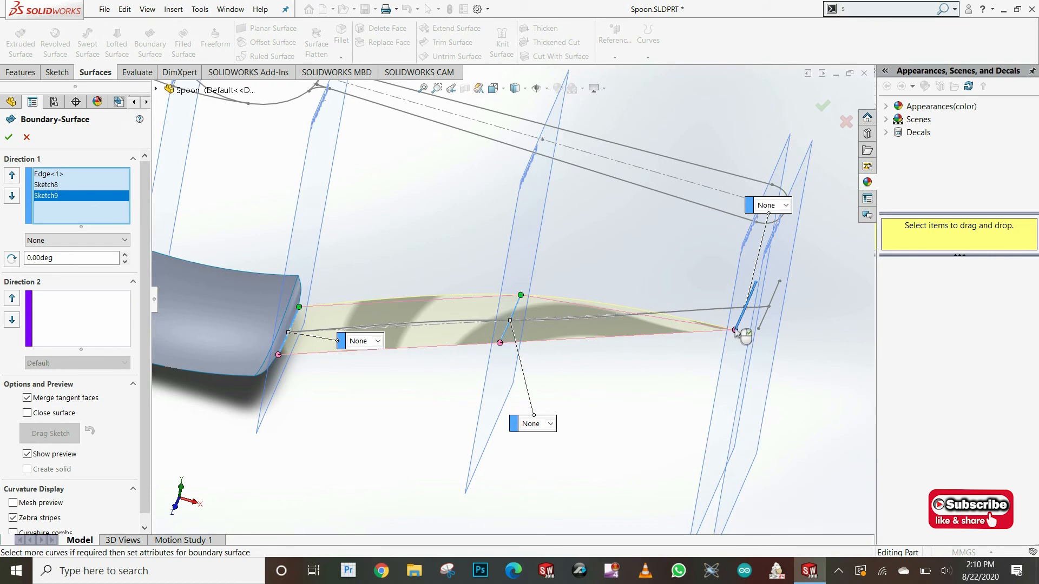
scroll(739, 331, down, 4)
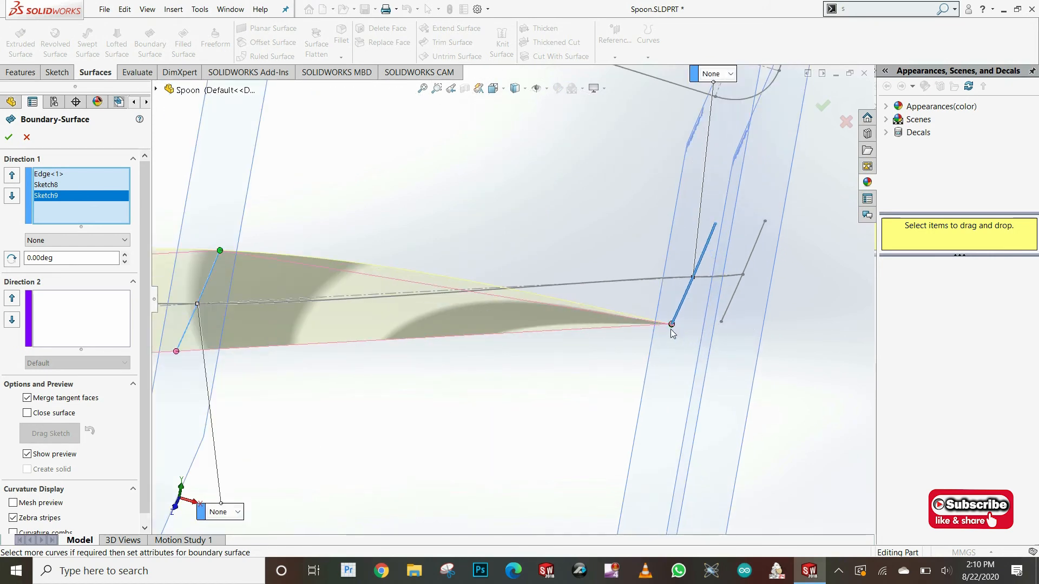
right_click(672, 325)
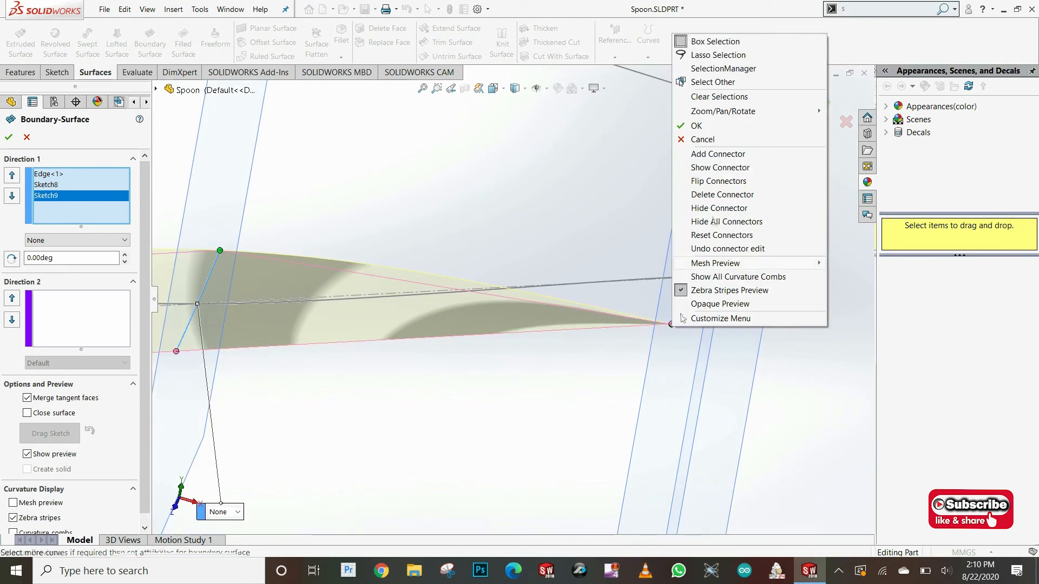
click(723, 82)
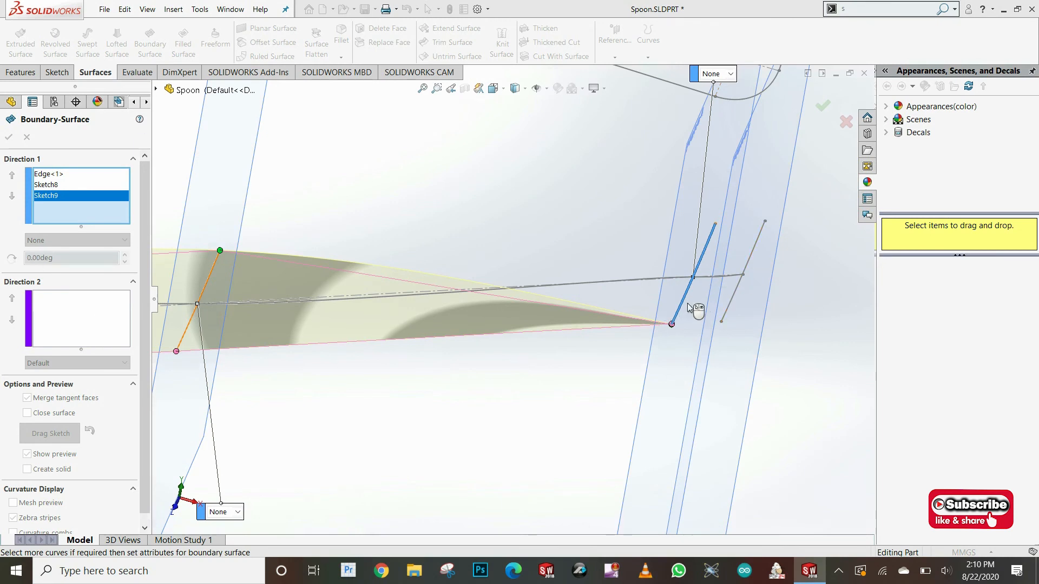
scroll(688, 319, down, 5)
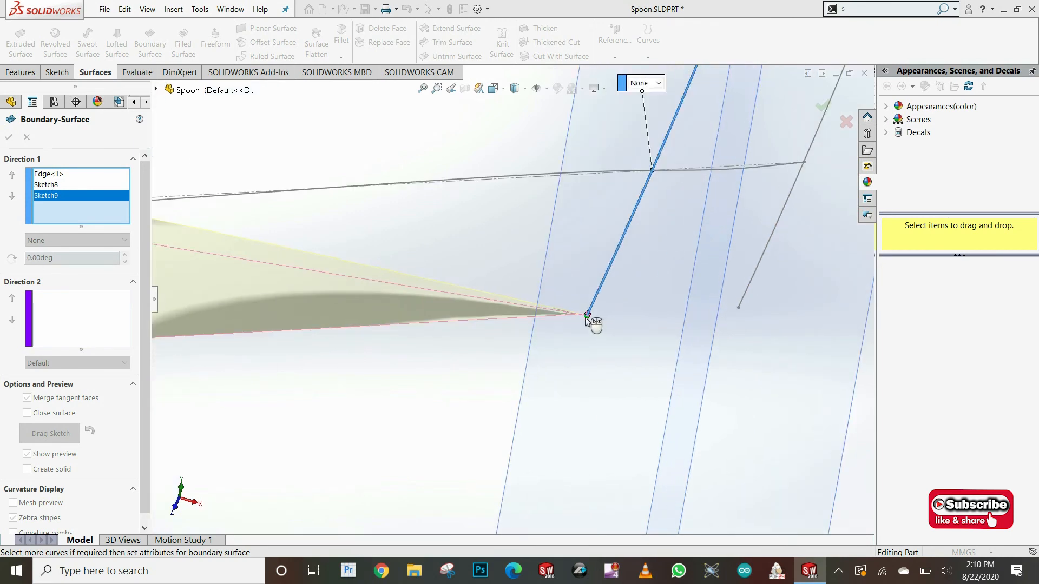
scroll(585, 317, down, 9)
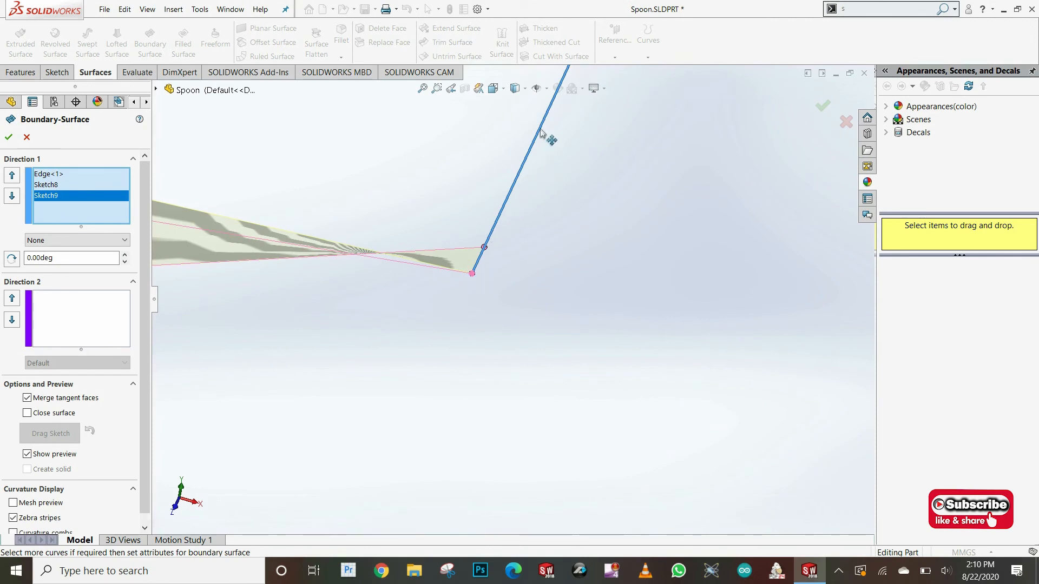
scroll(554, 148, up, 6)
key(Escape)
scroll(511, 213, up, 11)
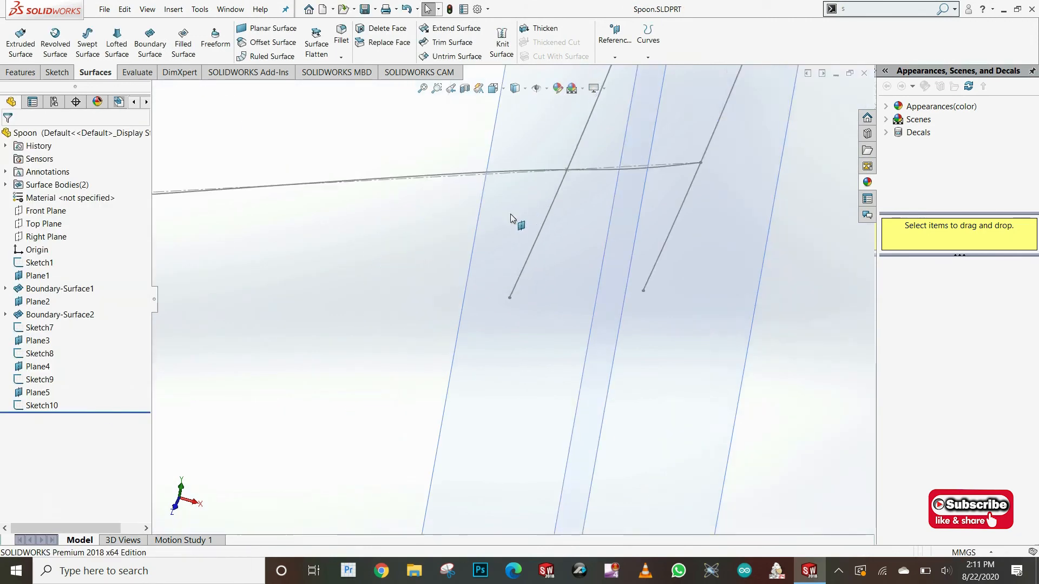
Step: Start a boundary surface with the bowl's rear edge, mid-handle arc, Plane4 arc and handle-end arc as Direction 1 profiles
scroll(351, 275, up, 4)
click(150, 42)
scroll(288, 302, down, 4)
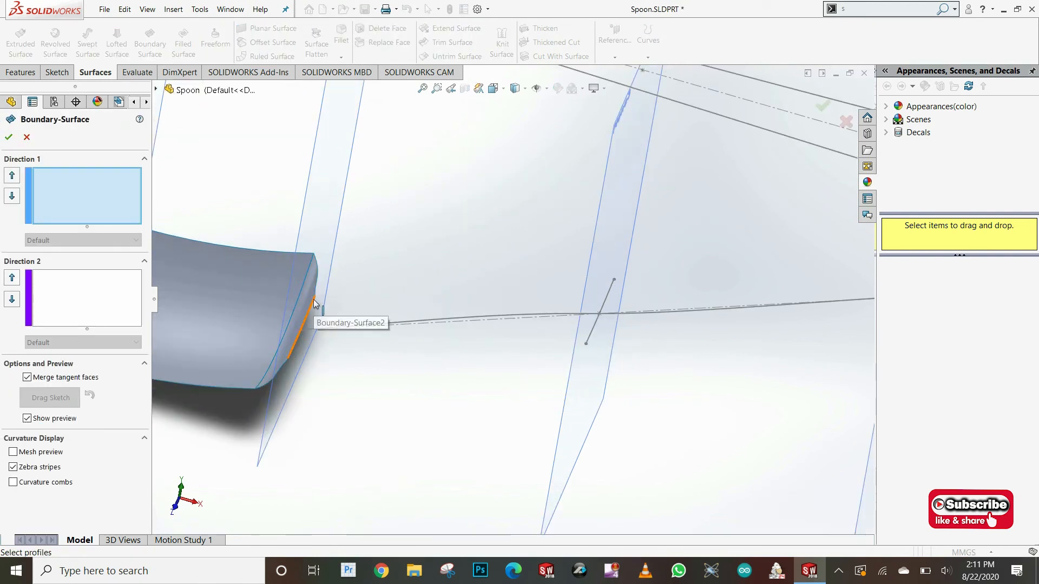
click(315, 303)
click(615, 279)
scroll(509, 299, up, 3)
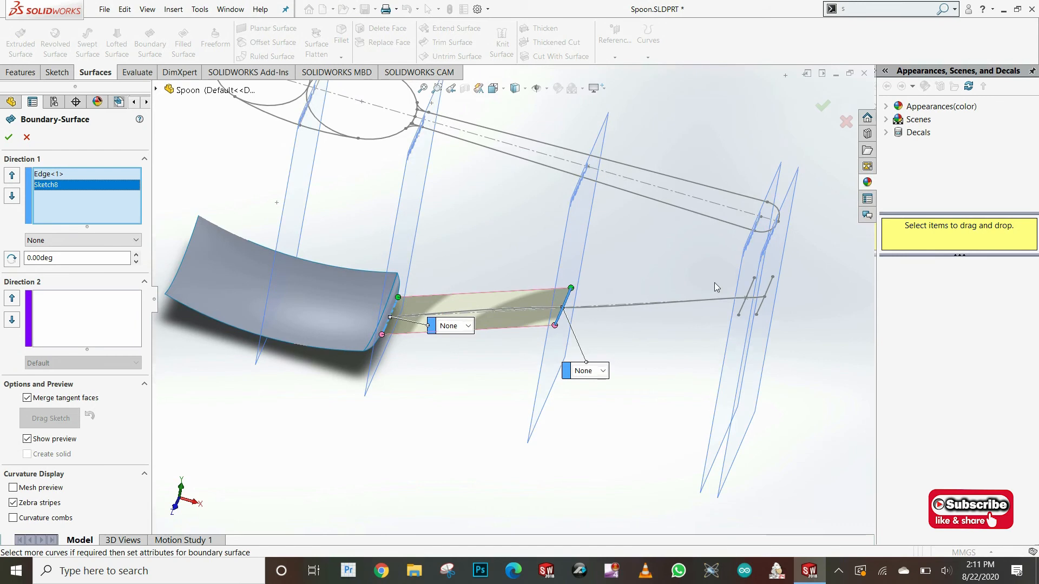
click(754, 282)
click(758, 297)
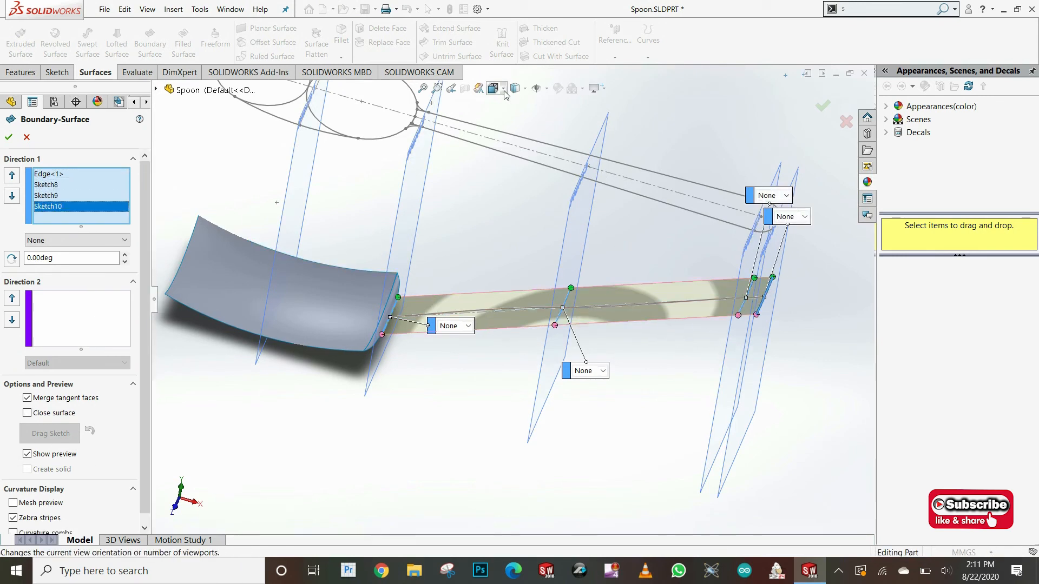
Step: Add the handle's spline as the Direction 2 curve and accept the boundary surface
click(504, 94)
click(399, 418)
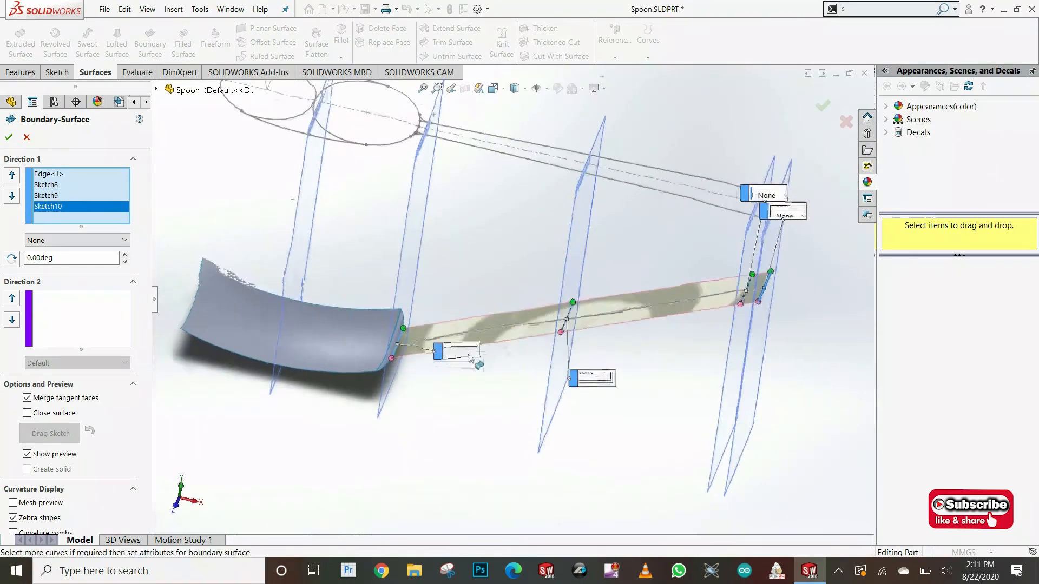
scroll(638, 331, down, 3)
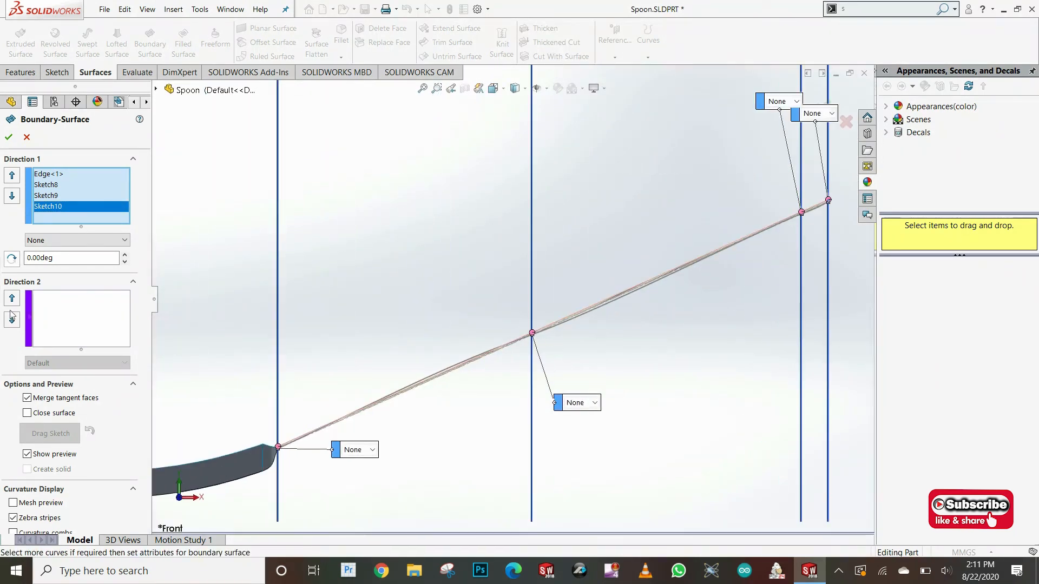
click(75, 317)
click(448, 371)
middle_drag(424, 342, 415, 407)
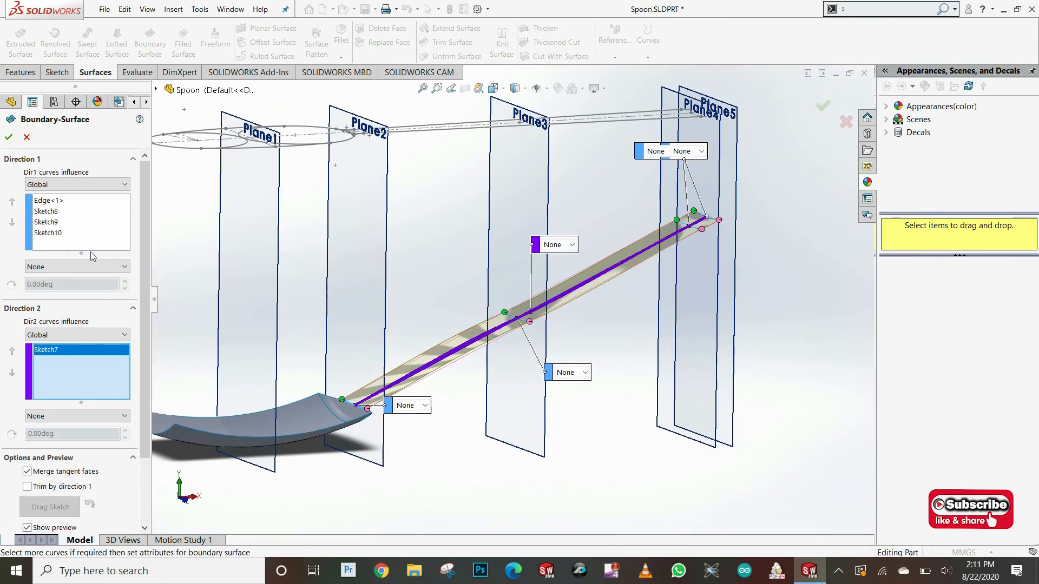
click(10, 138)
Step: Open a new sketch on the Top Plane and convert the spoon outline of Sketch1 into it
middle_drag(531, 372, 508, 299)
scroll(509, 299, down, 5)
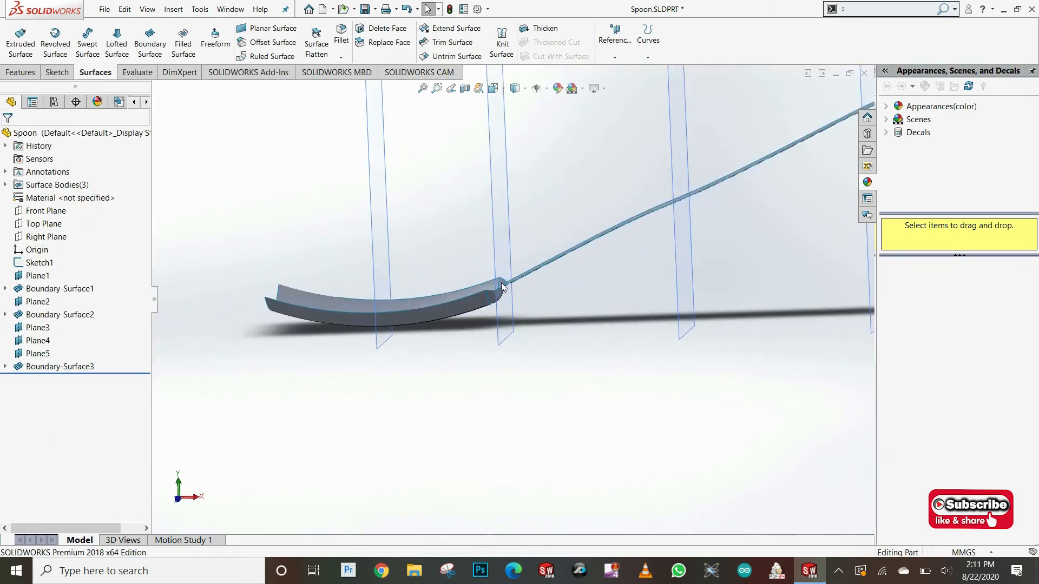
scroll(509, 299, down, 3)
scroll(554, 295, up, 6)
middle_drag(552, 219, 528, 283)
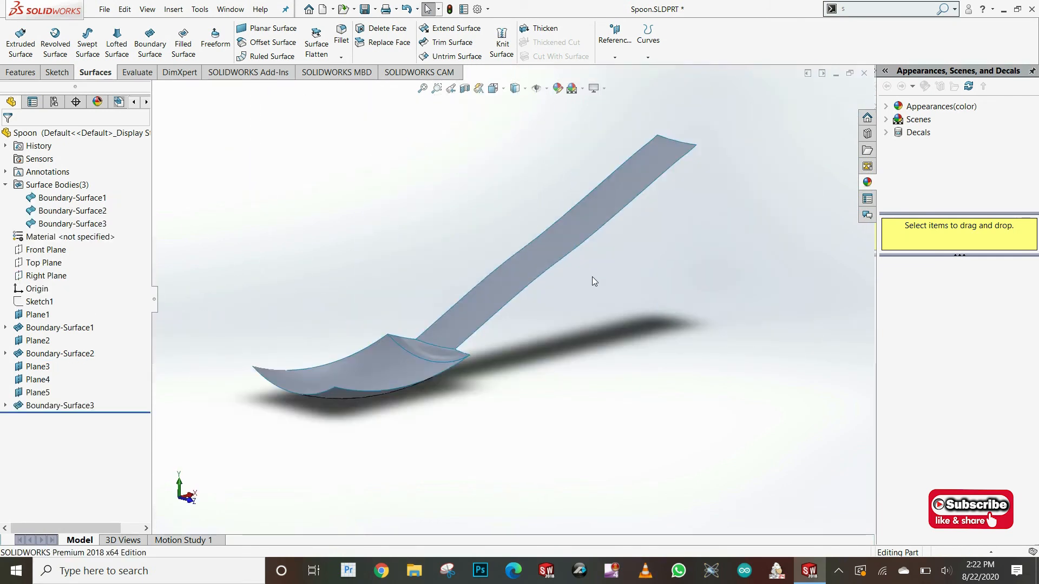
middle_drag(592, 277, 579, 311)
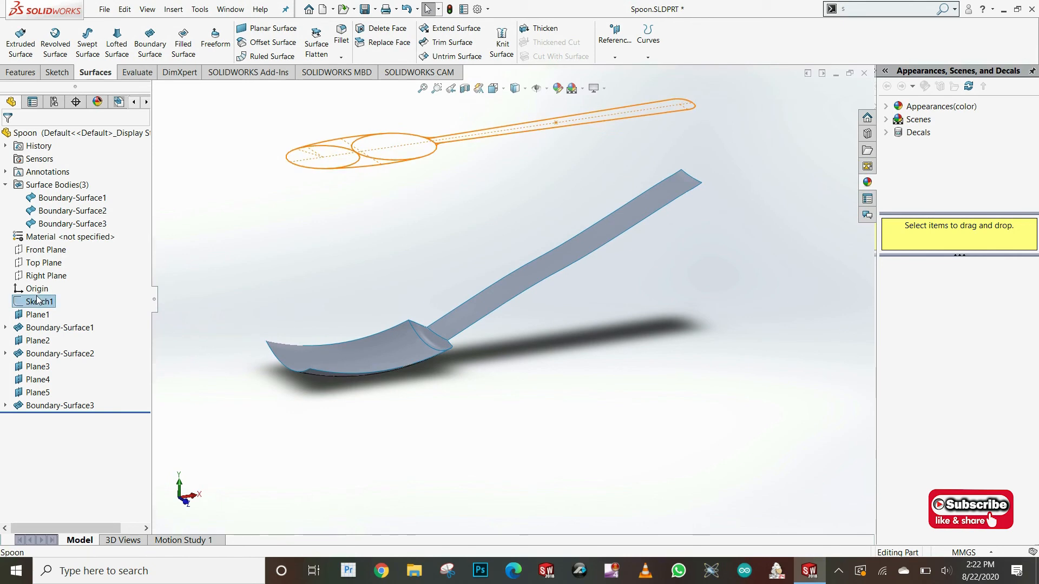
right_click(38, 300)
click(46, 286)
right_click(43, 263)
click(74, 239)
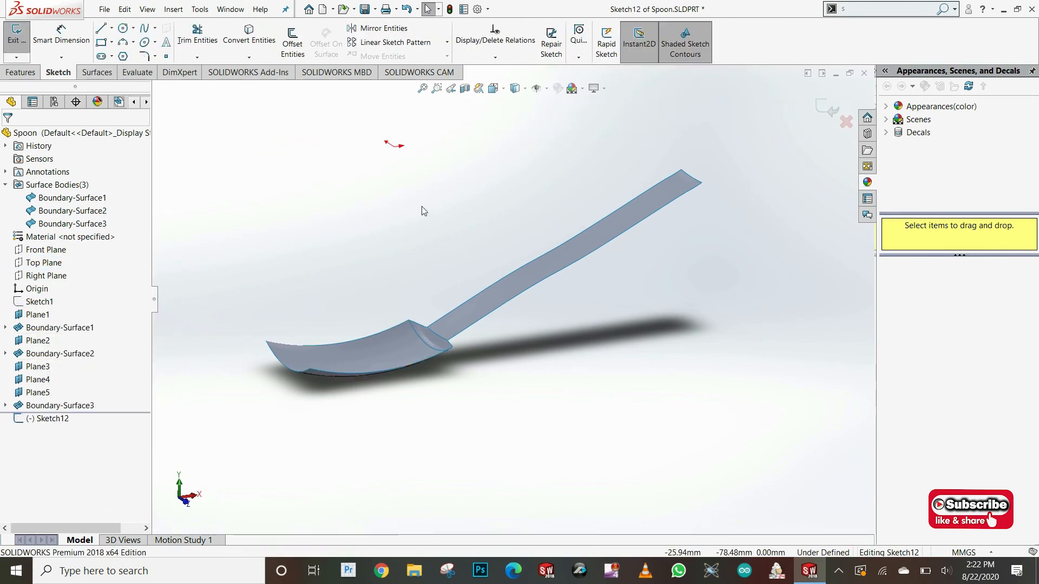
click(39, 301)
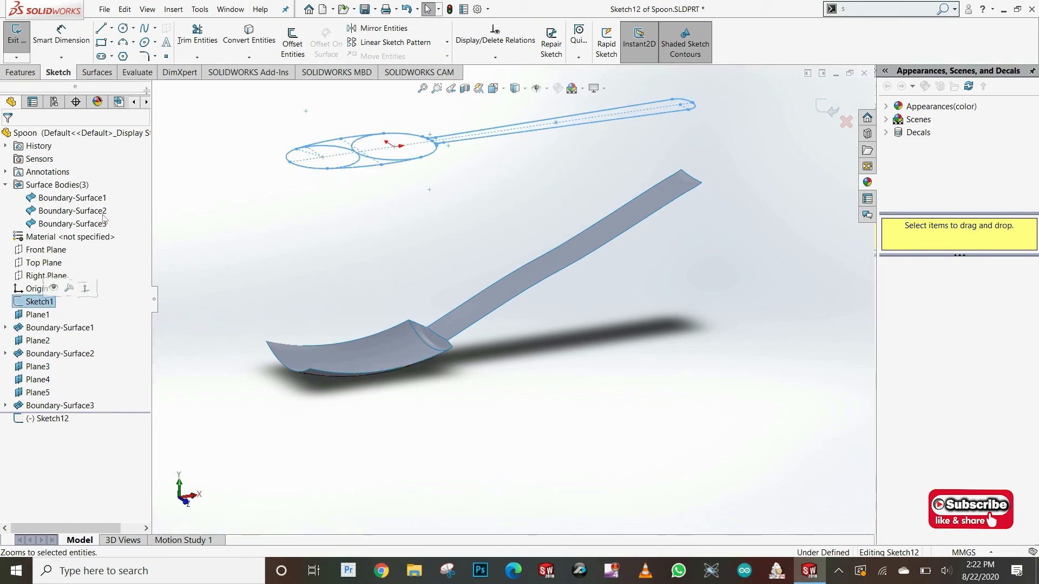
click(249, 36)
Step: Power-trim the inner arcs of the converted outline to leave one closed spoon contour, and exit the sketch
click(499, 91)
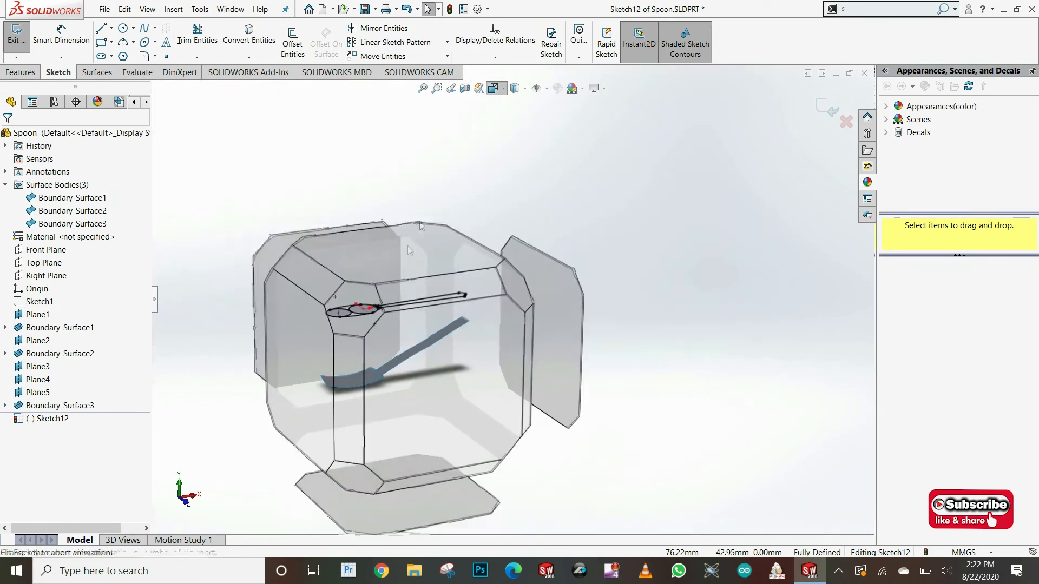
click(404, 256)
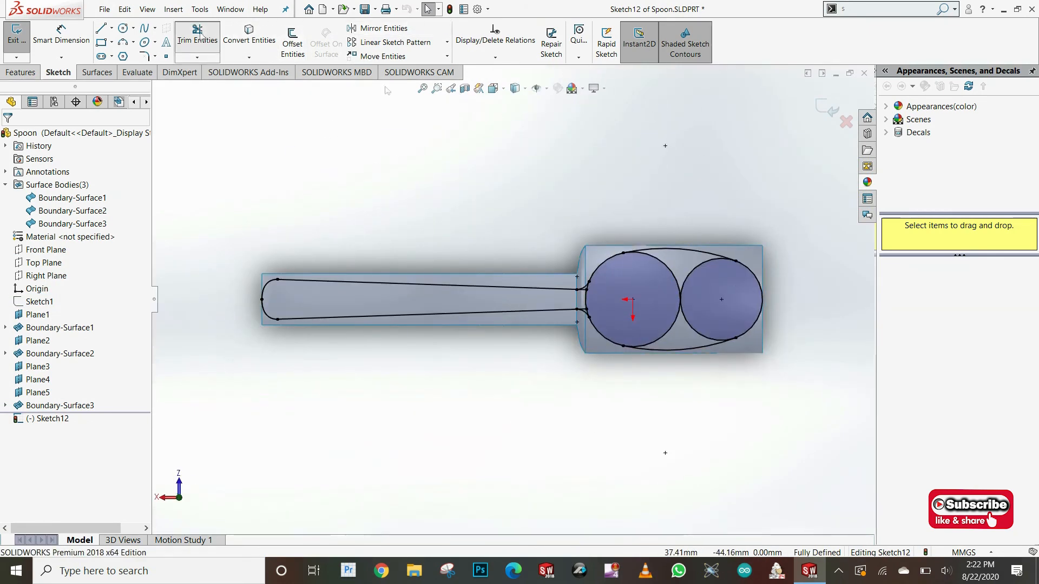
click(198, 36)
drag(731, 290, 620, 280)
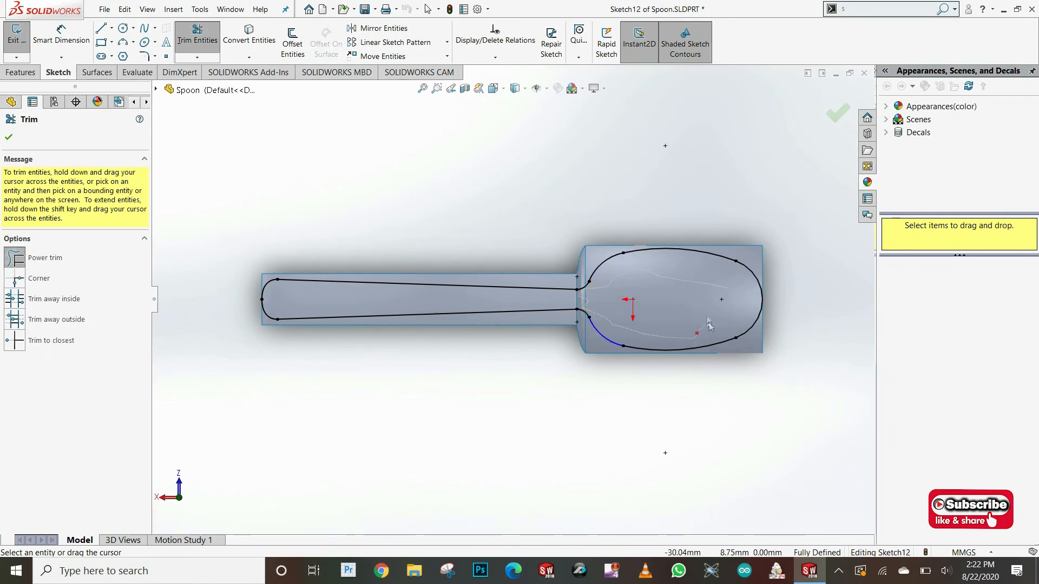
middle_drag(711, 326, 595, 187)
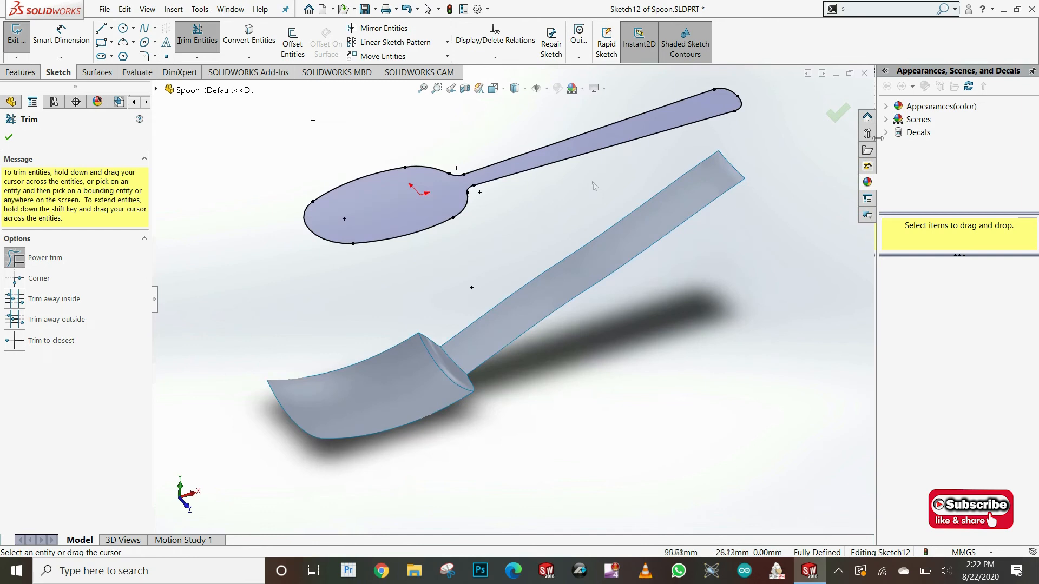
click(9, 138)
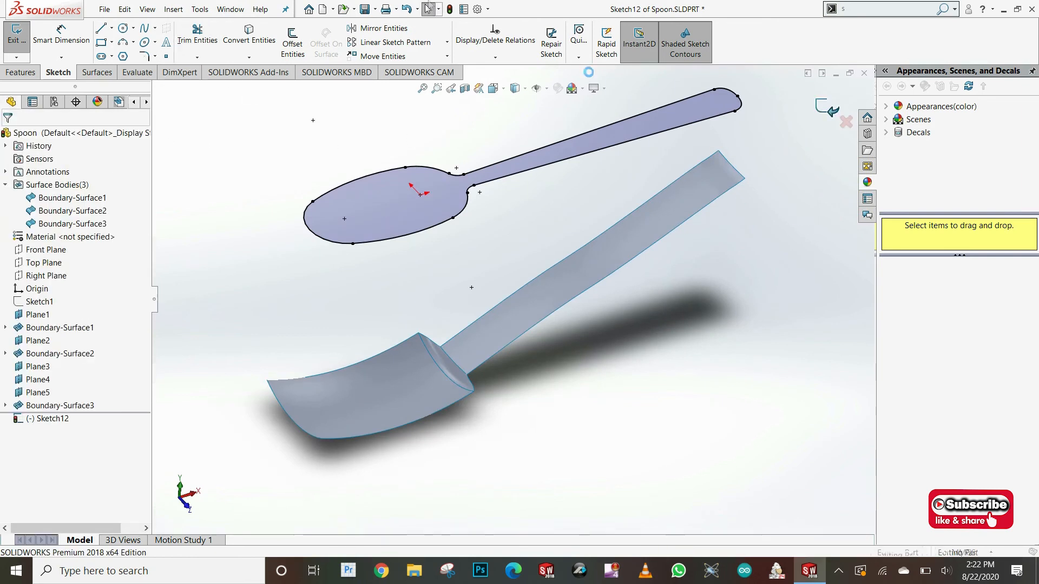
Step: Trim the bowl, neck and handle surfaces with Sketch12, removing the portions on both sides outside the spoon contour
click(452, 42)
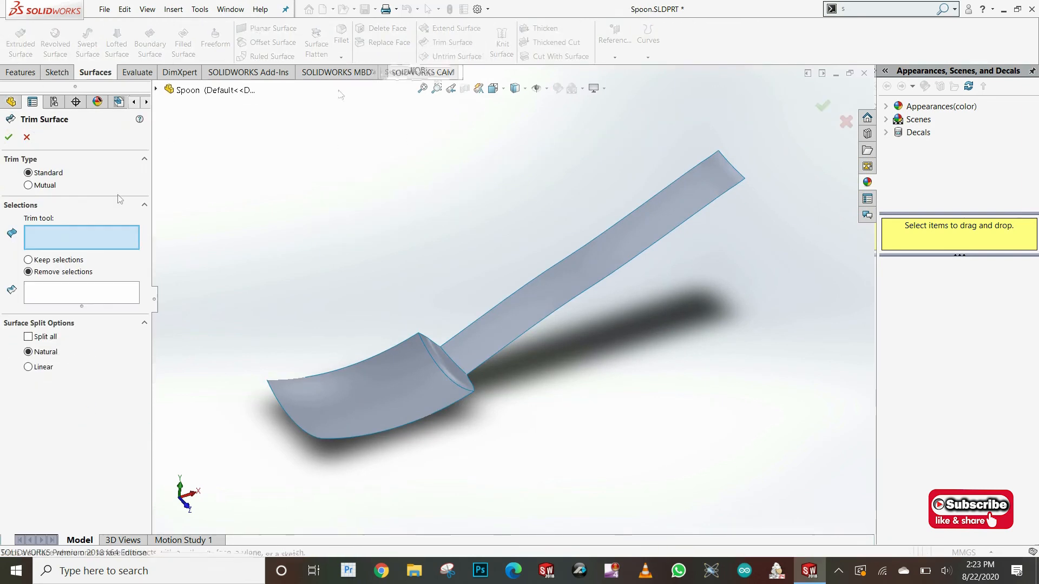
click(155, 90)
click(199, 337)
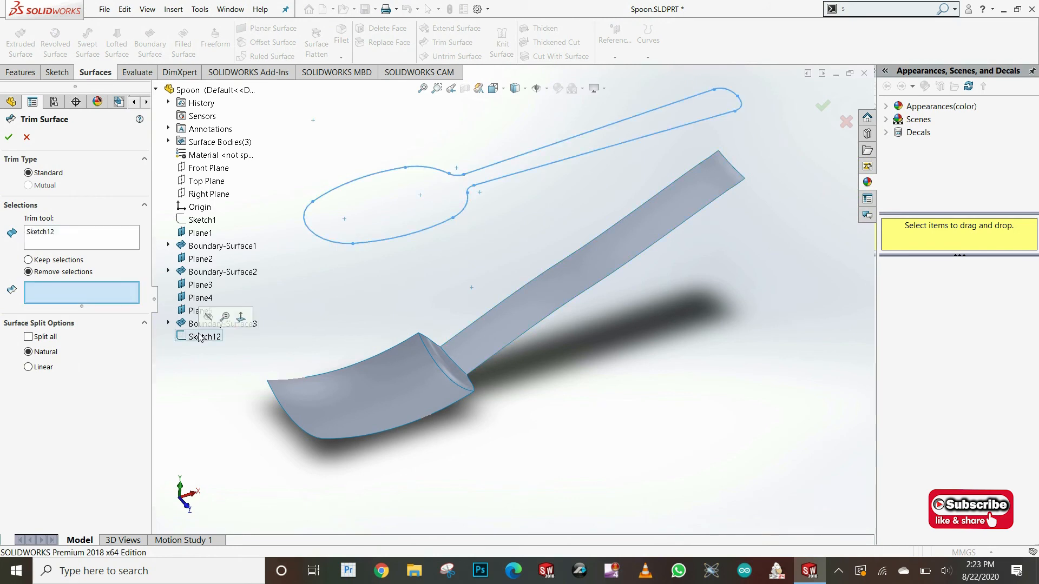
click(339, 377)
click(467, 384)
click(464, 381)
click(450, 355)
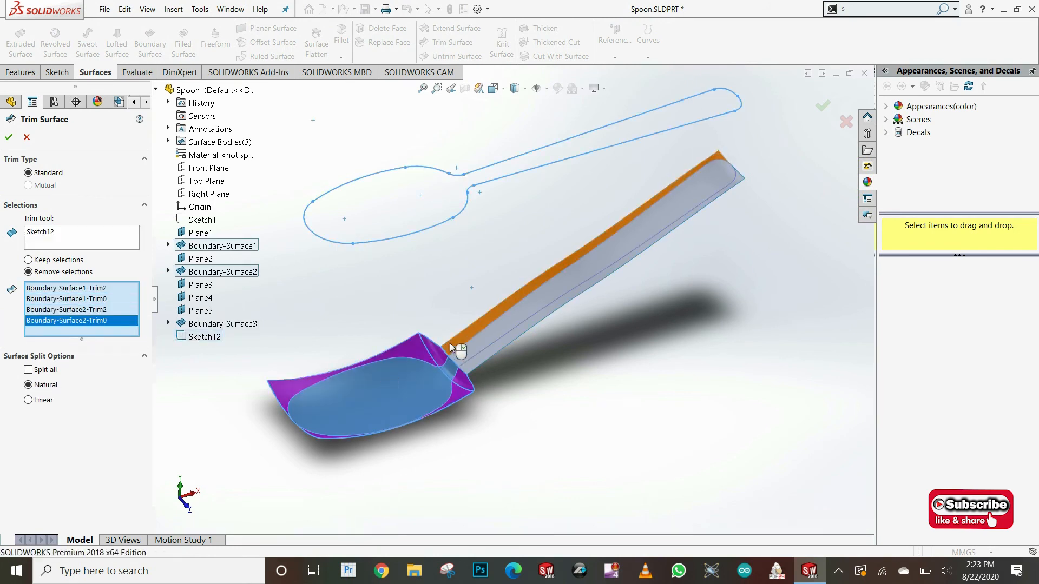
click(483, 358)
click(484, 358)
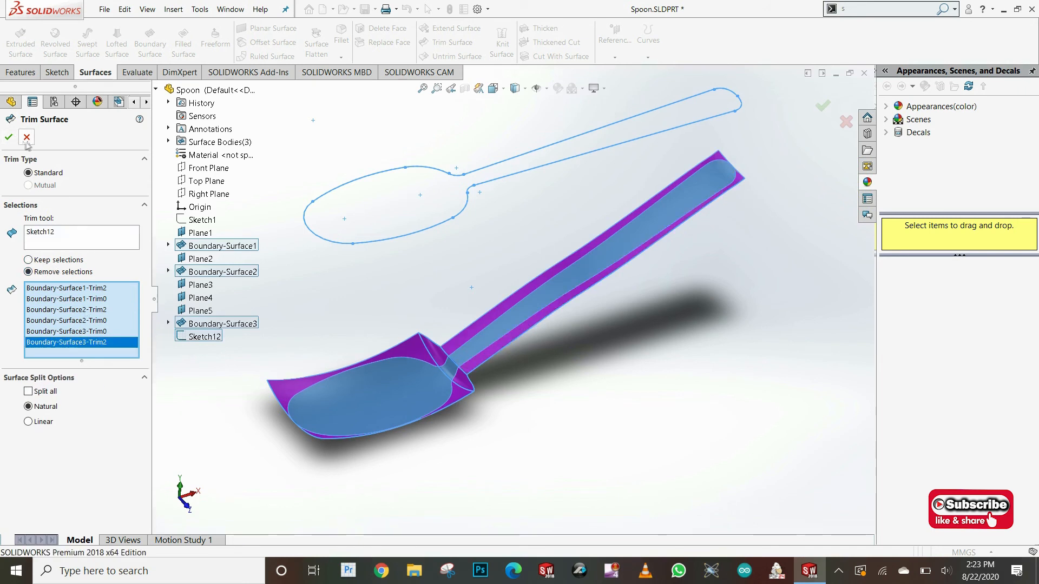
Step: Knit the three trimmed surfaces into one with Create solid and Merge entities enabled
middle_drag(584, 449, 469, 371)
scroll(467, 370, down, 3)
scroll(506, 263, up, 2)
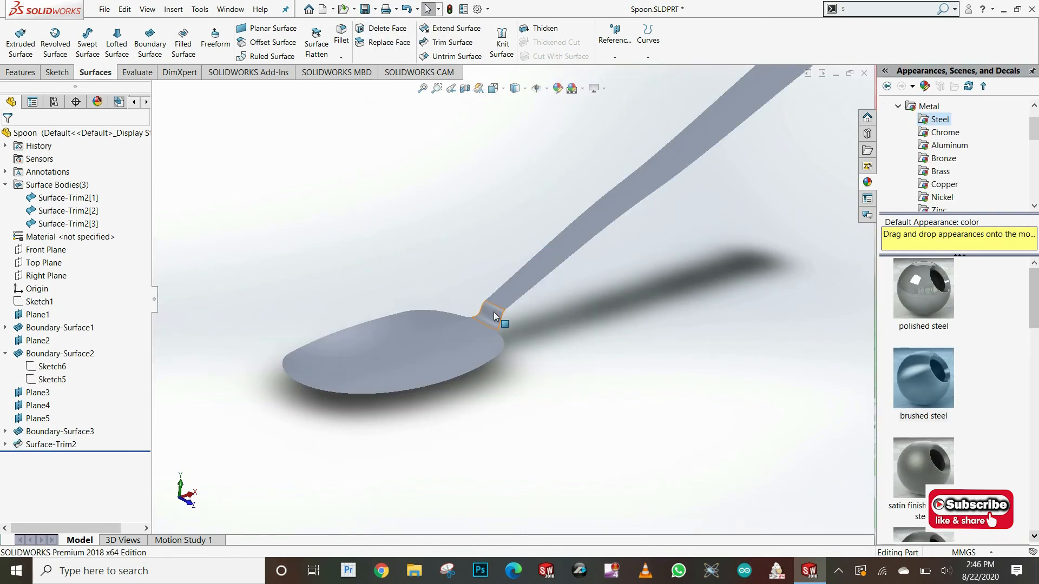
scroll(534, 312, down, 3)
mouse_move(535, 312)
middle_down()
mouse_move(502, 225)
mouse_move(504, 273)
mouse_move(530, 296)
middle_up()
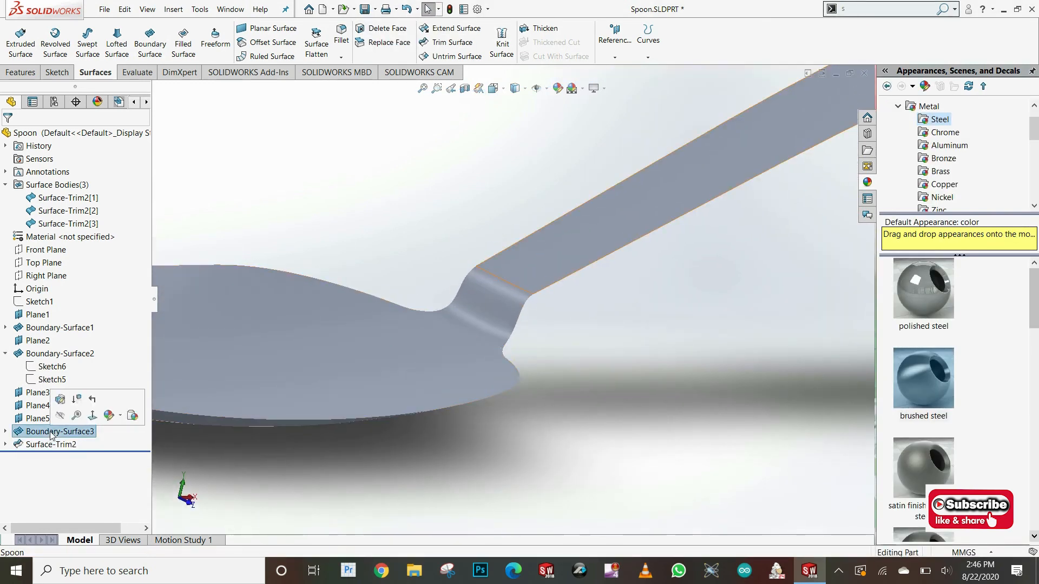
key(f)
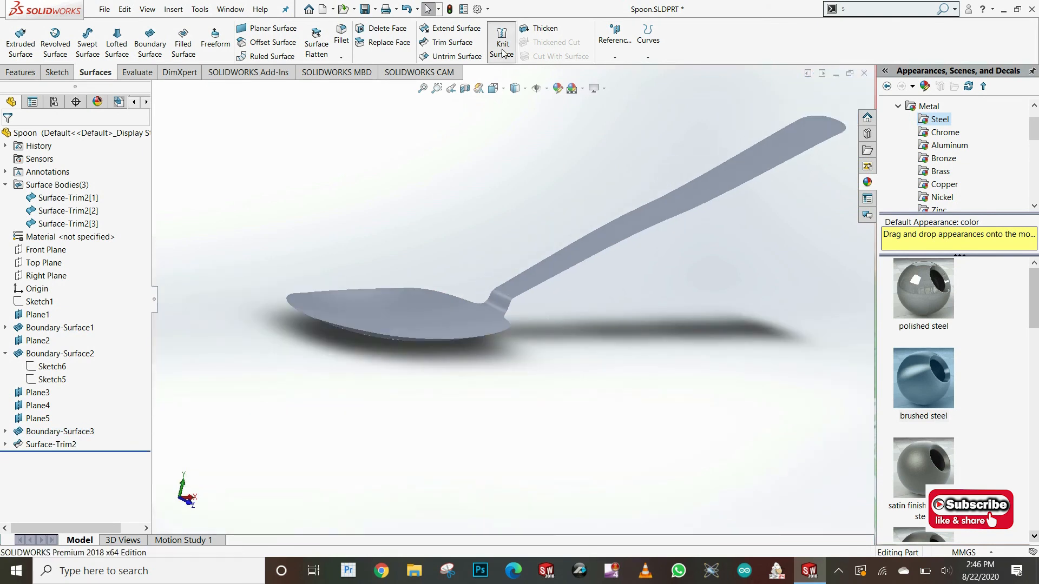
click(503, 49)
scroll(498, 227, up, 5)
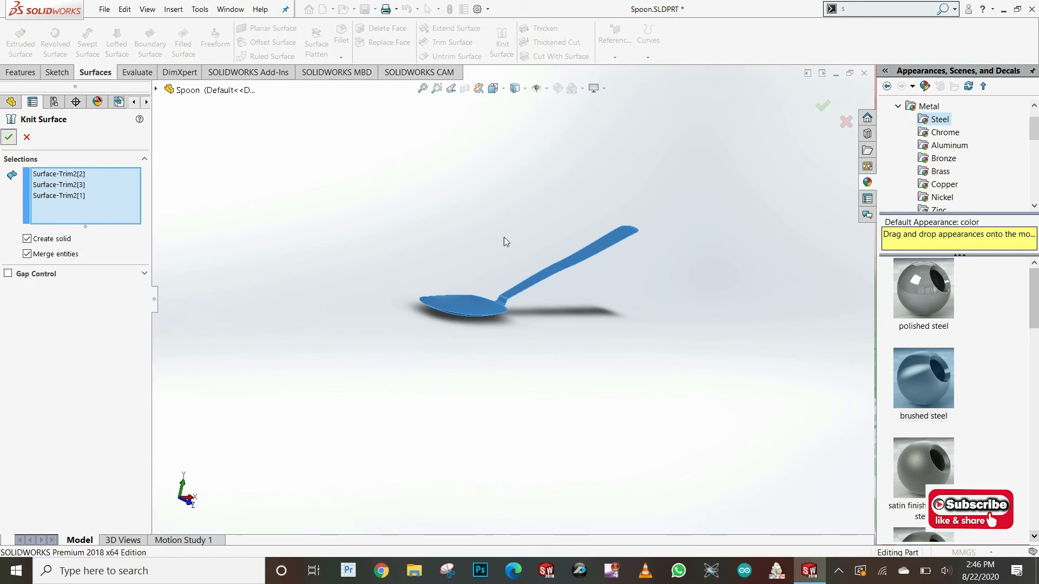
key(Return)
Step: Thicken the knitted spoon surface by 0.75 mm toward its underside
click(539, 30)
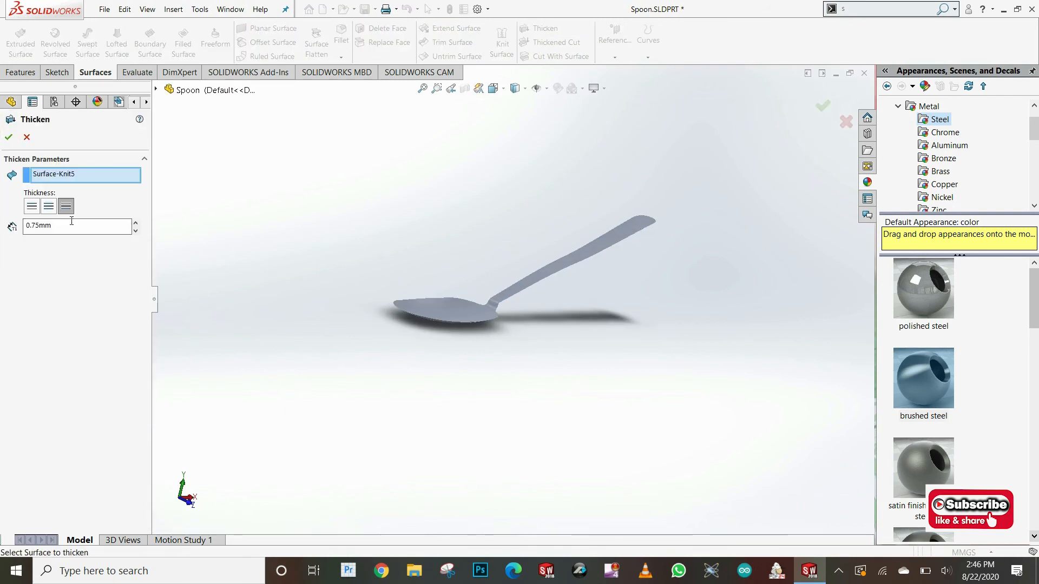
scroll(468, 309, down, 5)
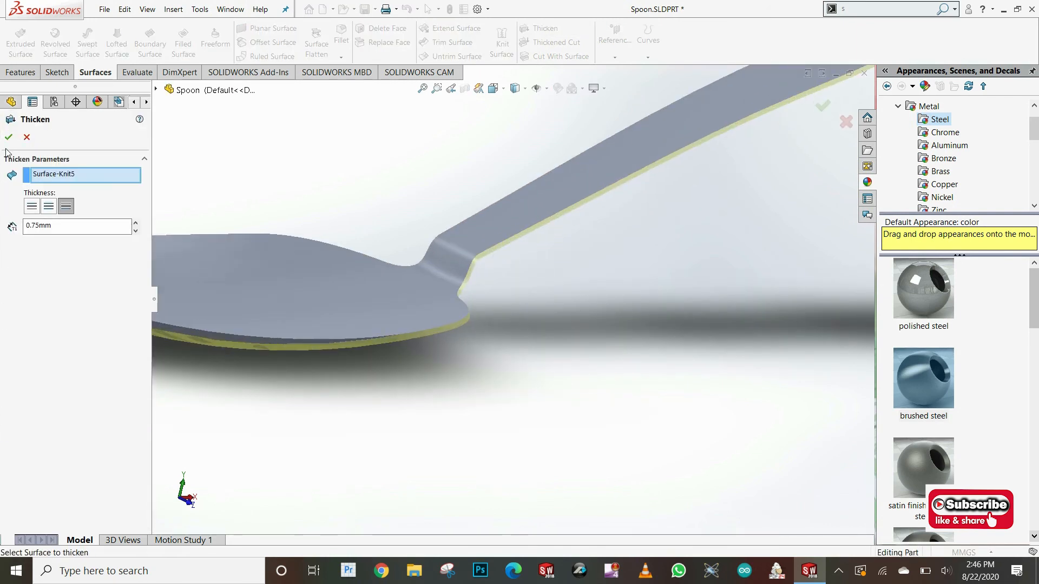
scroll(568, 257, up, 5)
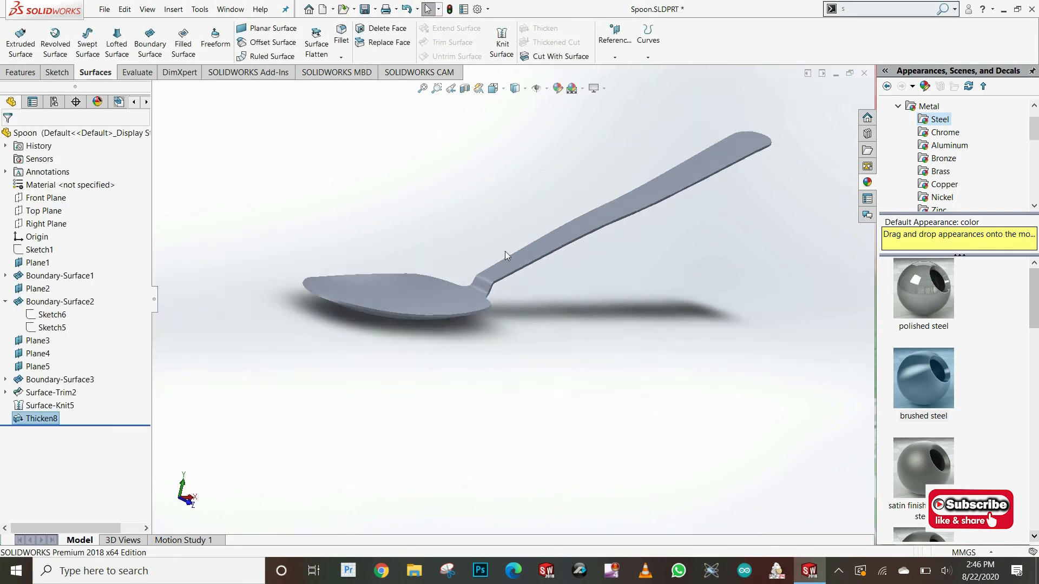
scroll(512, 260, down, 3)
middle_drag(395, 294, 531, 114)
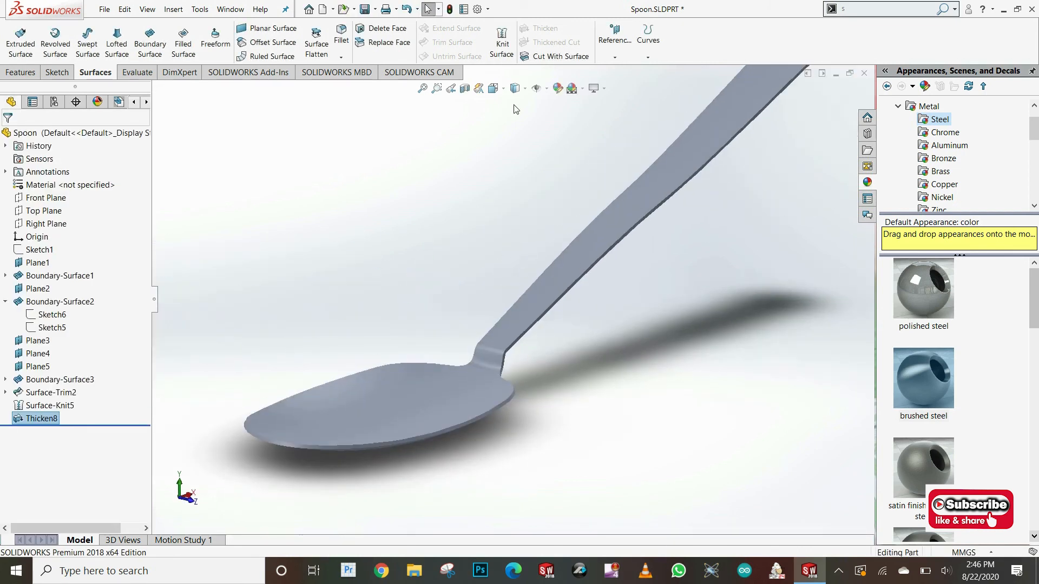
Step: Set the model's display style to Shaded With Edges
click(525, 90)
click(515, 104)
click(550, 372)
middle_drag(550, 371, 368, 101)
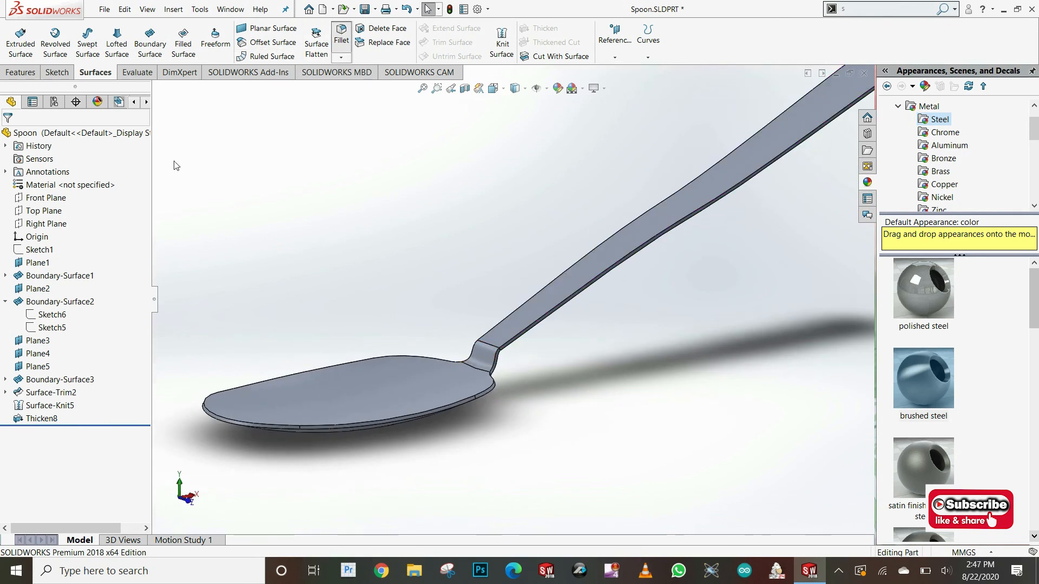
click(424, 392)
scroll(504, 368, down, 5)
scroll(514, 285, down, 3)
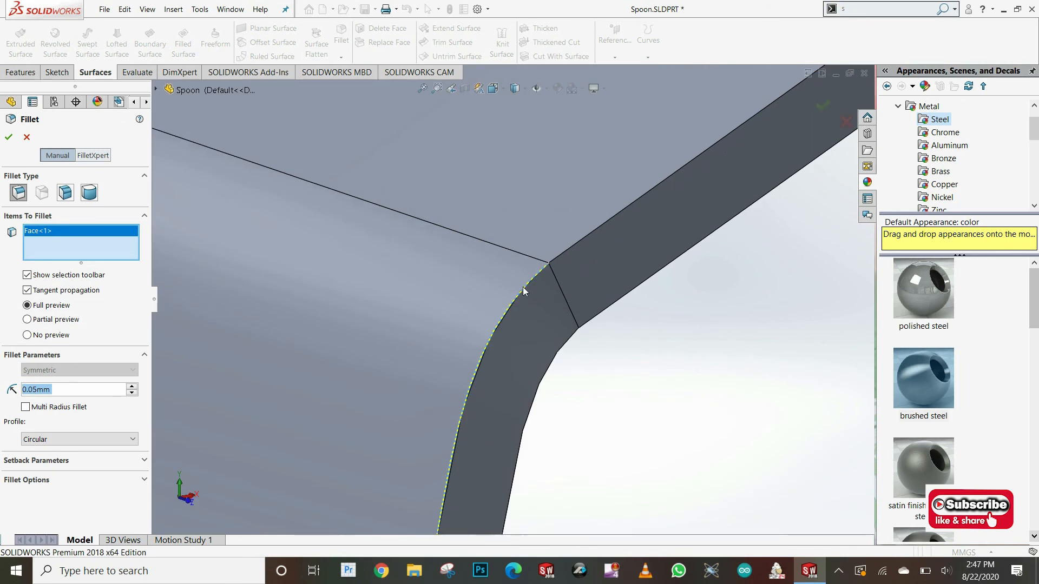
scroll(515, 319, up, 5)
middle_drag(515, 320, 433, 292)
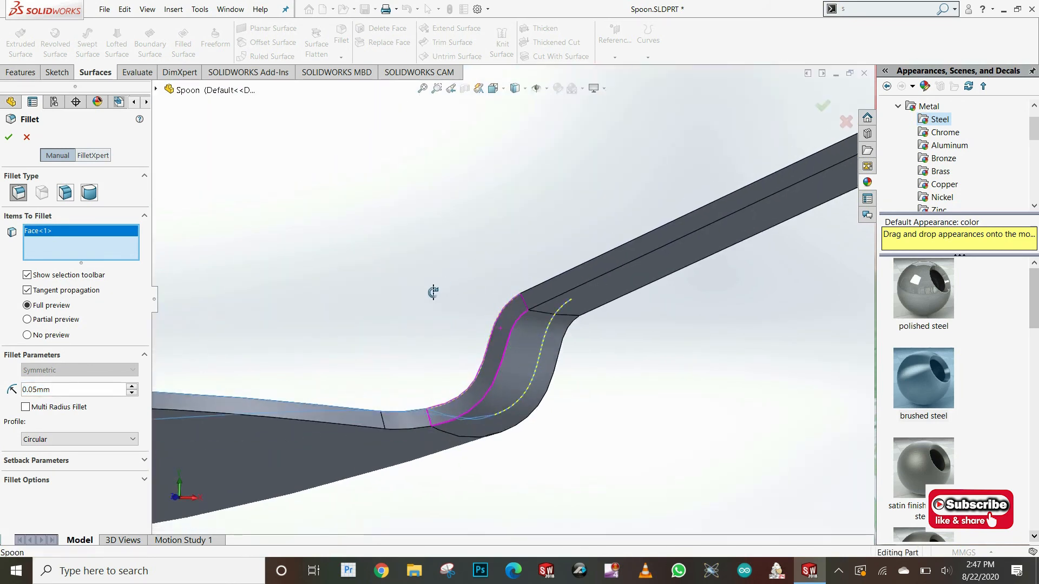
scroll(489, 357, down, 4)
scroll(489, 357, up, 5)
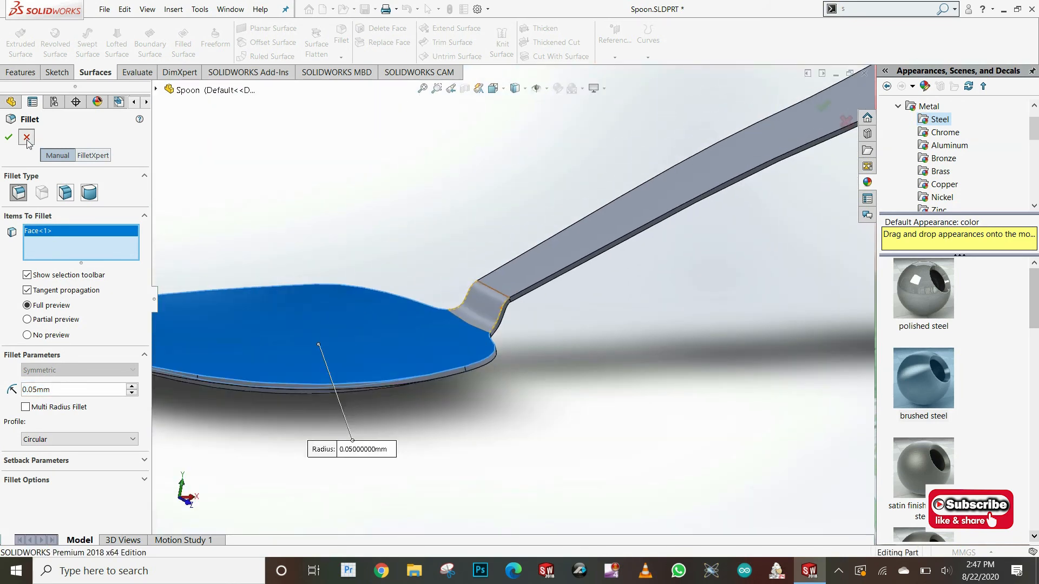
click(27, 138)
Step: Delete the Thicken8 and Surface-Knit5 features, leaving the three trimmed spoon surfaces separate
click(45, 420)
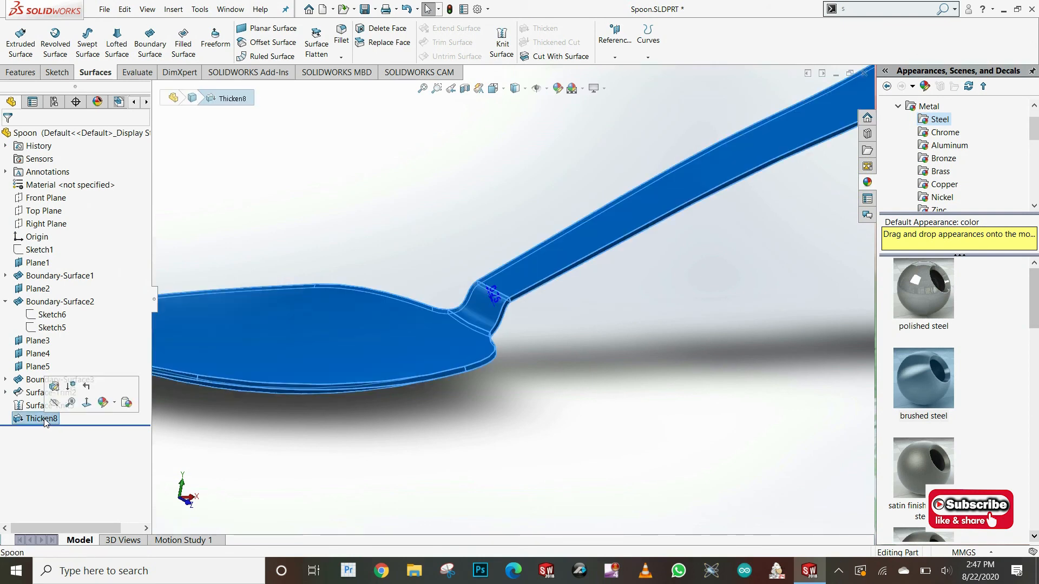
key(Delete)
key(Return)
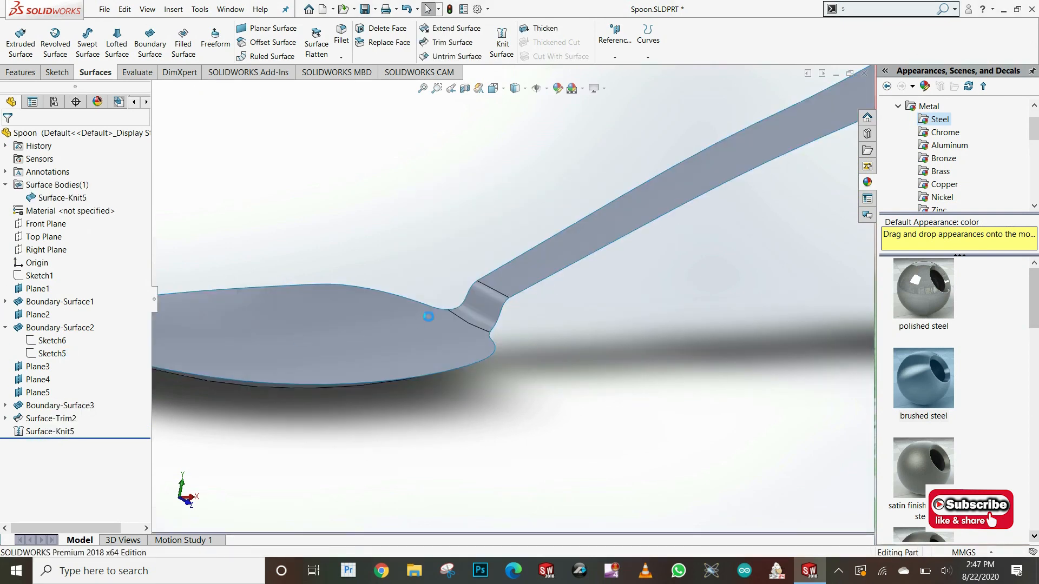
scroll(562, 253, down, 5)
scroll(561, 258, down, 4)
middle_drag(415, 306, 391, 304)
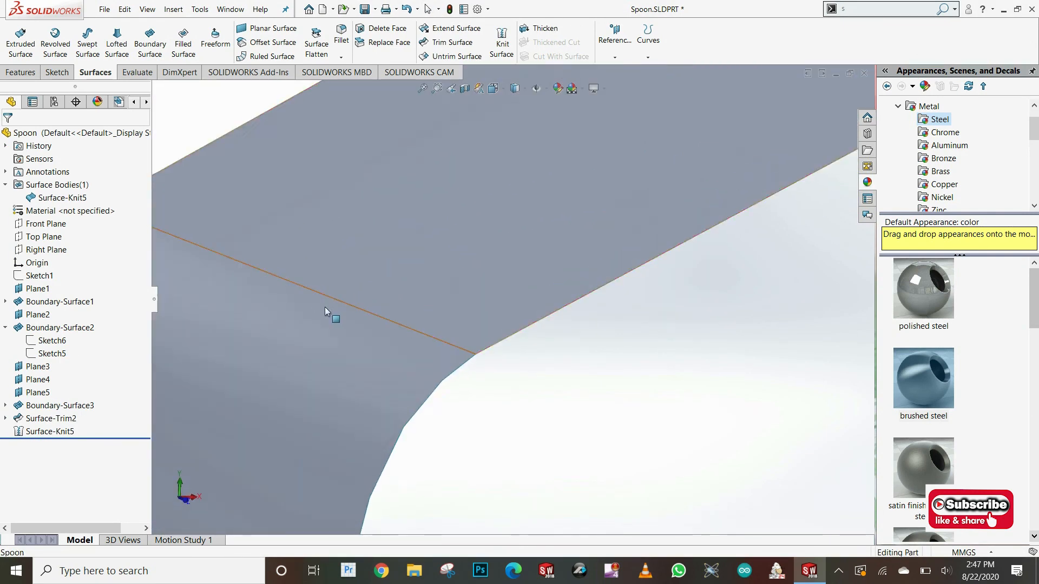
scroll(313, 310, up, 3)
click(63, 431)
key(Delete)
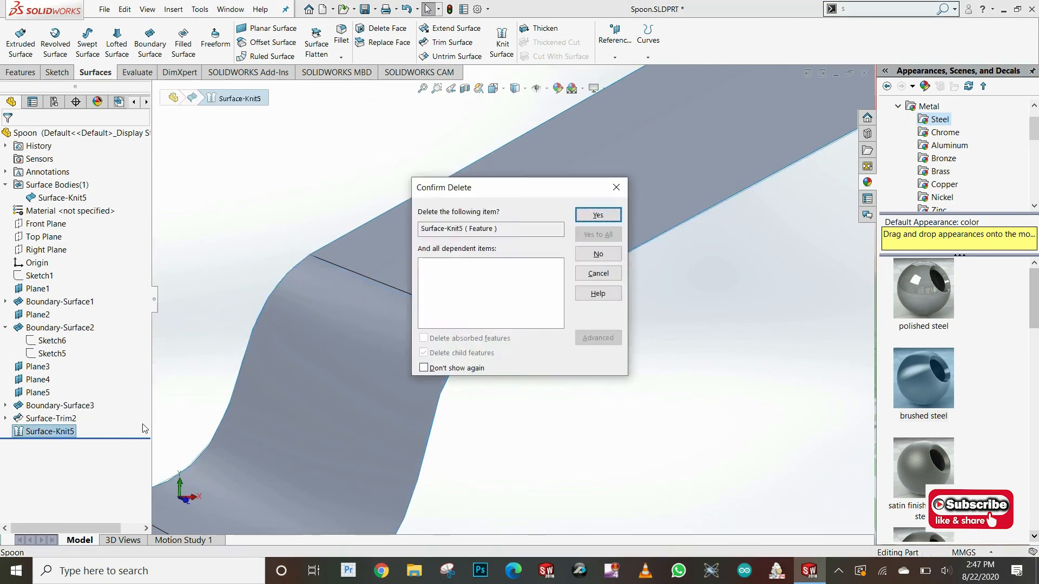
key(Return)
Step: Delete the neck surface body between the bowl and the handle, Surface-Trim2[2]
scroll(415, 319, down, 4)
mouse_move(416, 320)
middle_down()
mouse_move(383, 316)
mouse_move(399, 325)
mouse_move(412, 311)
middle_up()
scroll(412, 312, up, 6)
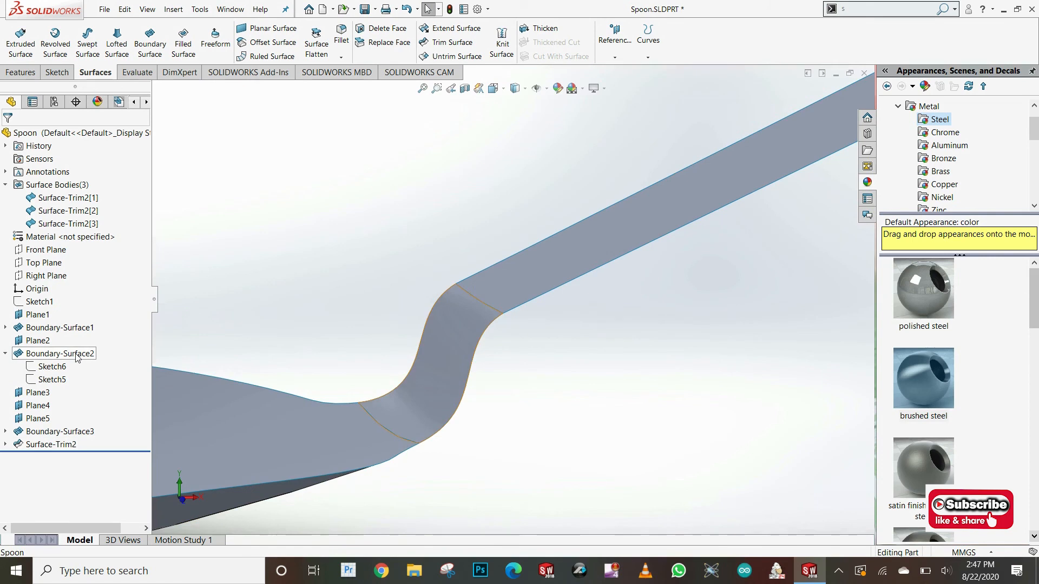
click(61, 354)
click(81, 211)
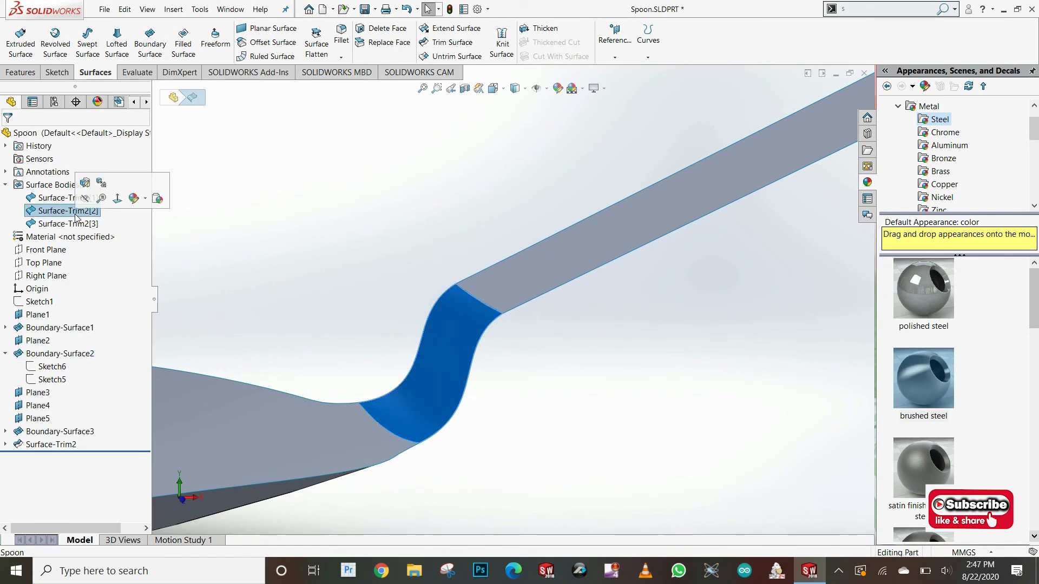
key(Delete)
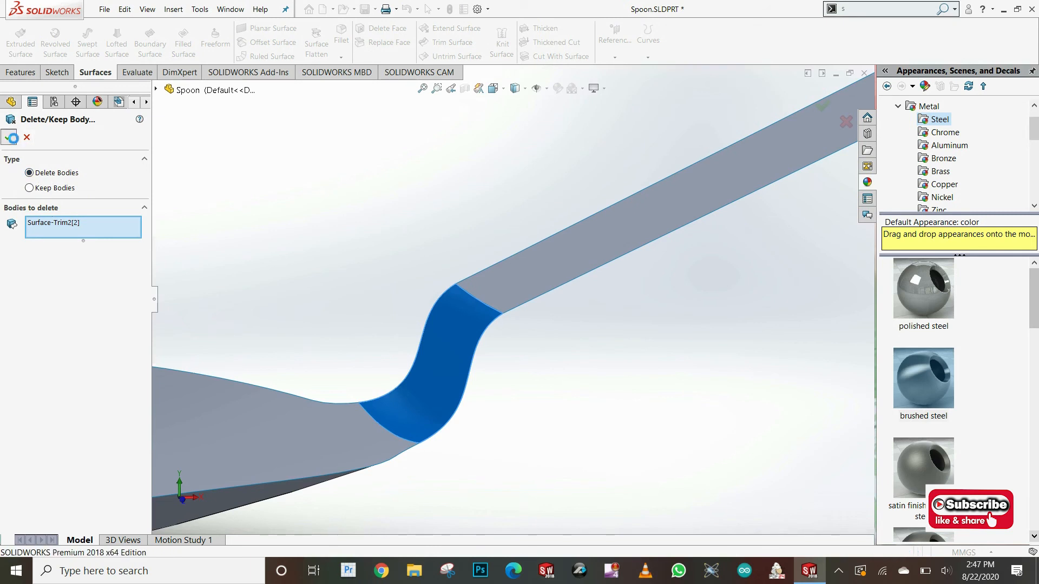
Step: Start a boundary surface across the neck gap from the bowl's end edge to the handle's lower end edge
middle_drag(529, 336, 445, 177)
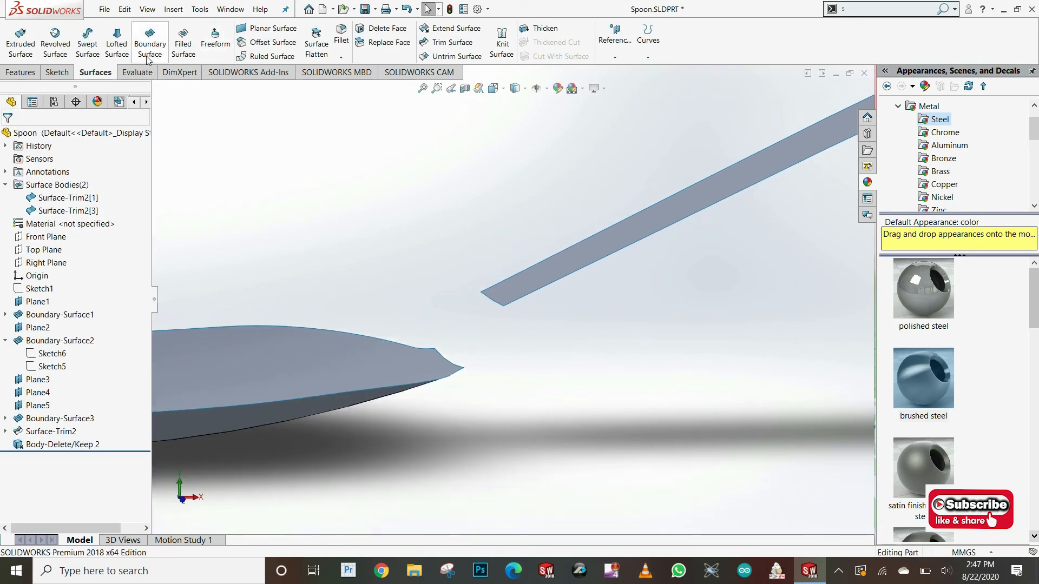
middle_drag(507, 304, 478, 338)
click(474, 294)
click(515, 255)
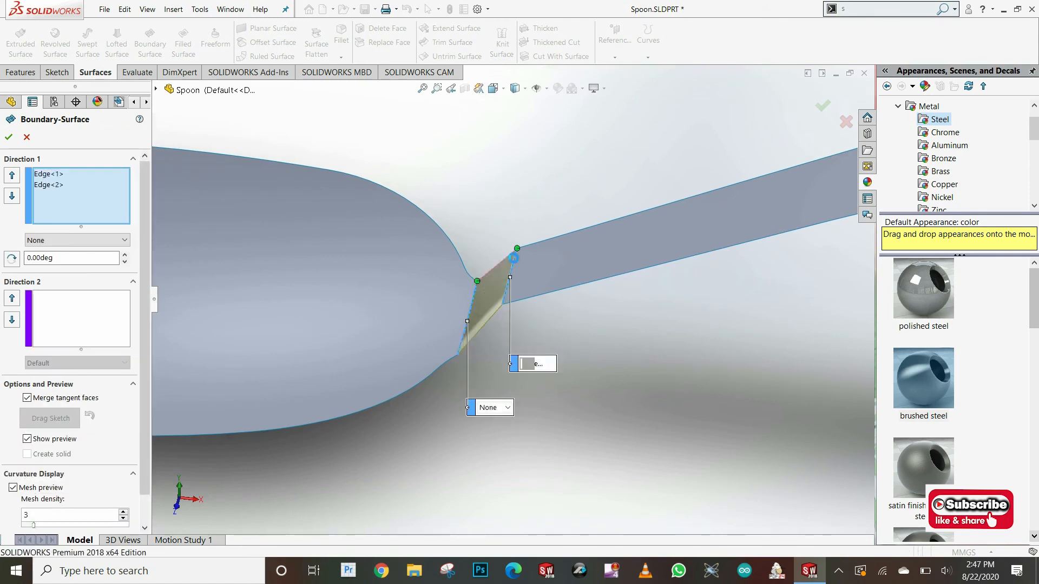
middle_drag(515, 271, 543, 297)
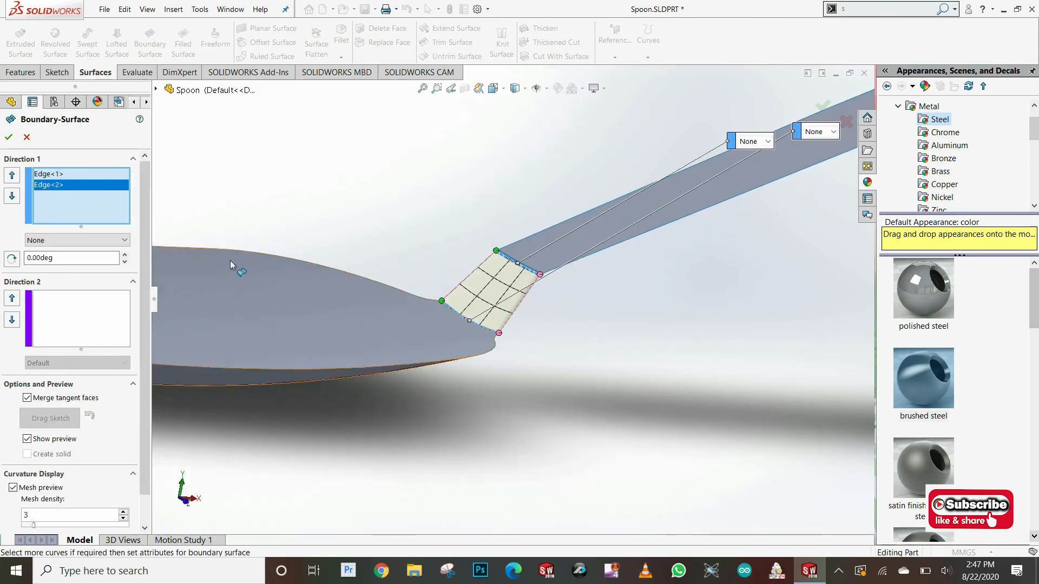
Step: Apply Tangency To Face at both the bowl and handle edges and create the neck boundary surface
click(461, 290)
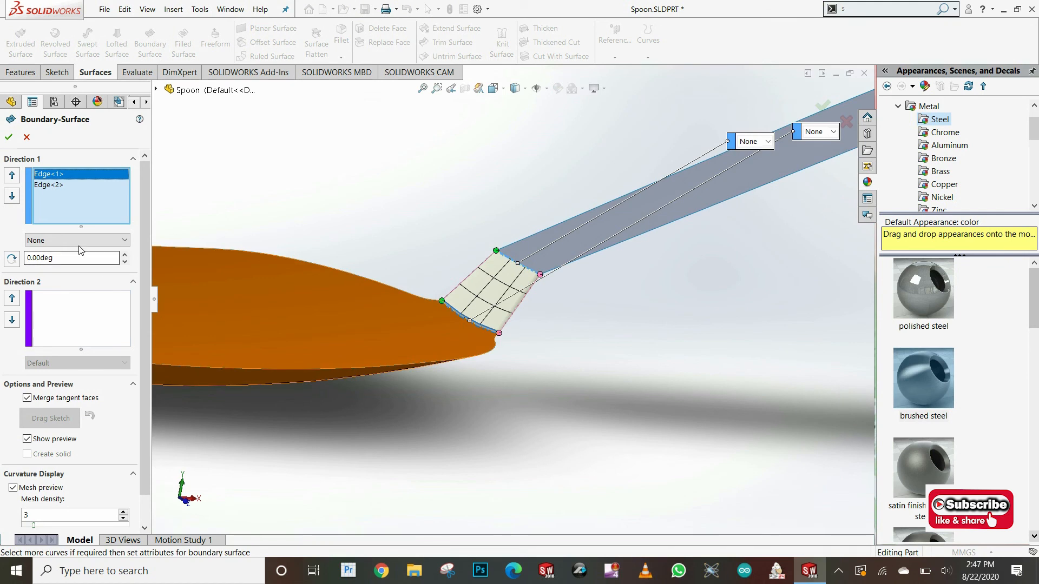
click(81, 241)
click(54, 278)
middle_drag(519, 328, 606, 284)
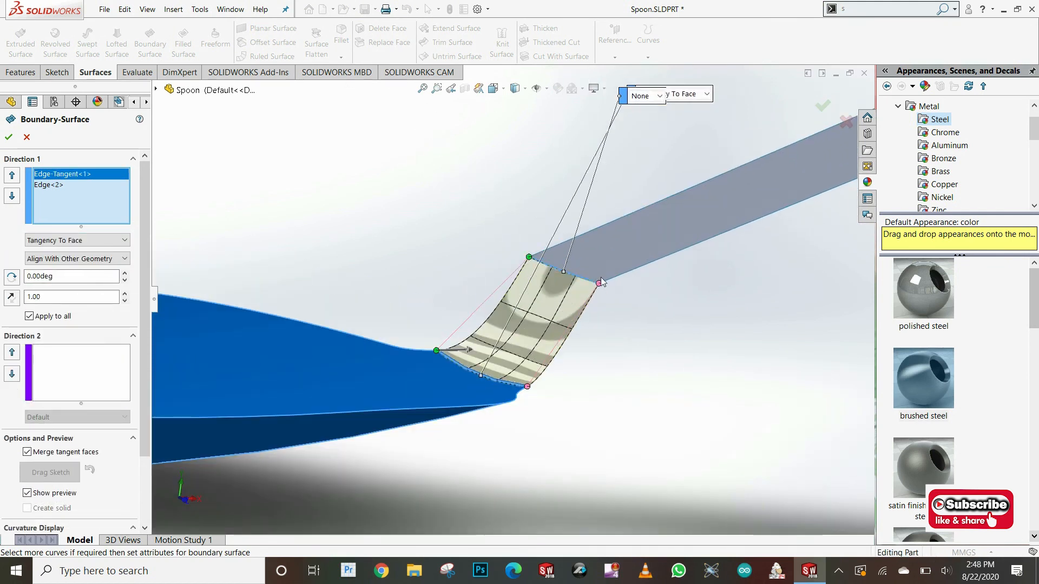
click(68, 186)
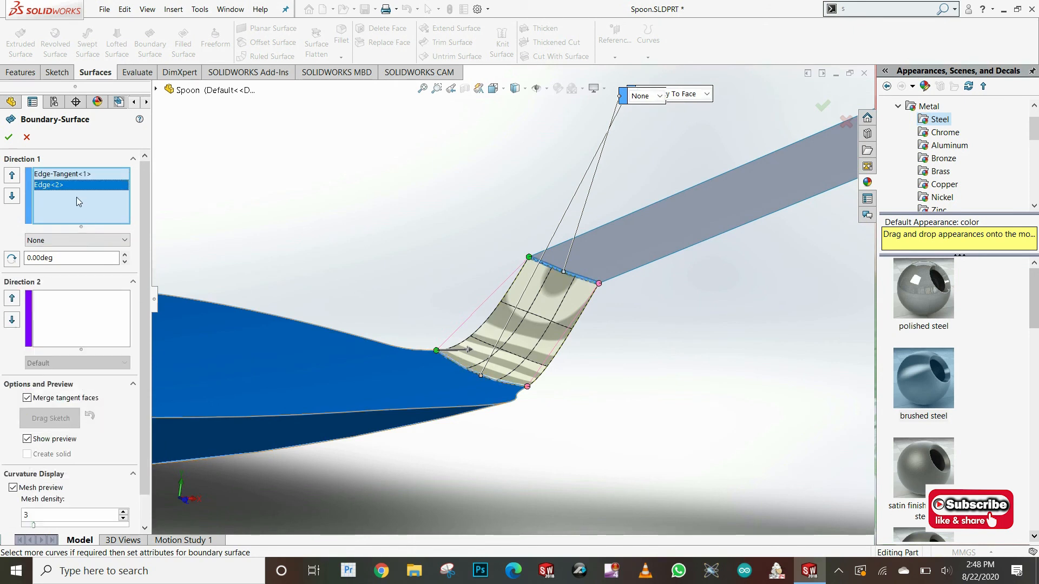
click(70, 241)
click(70, 280)
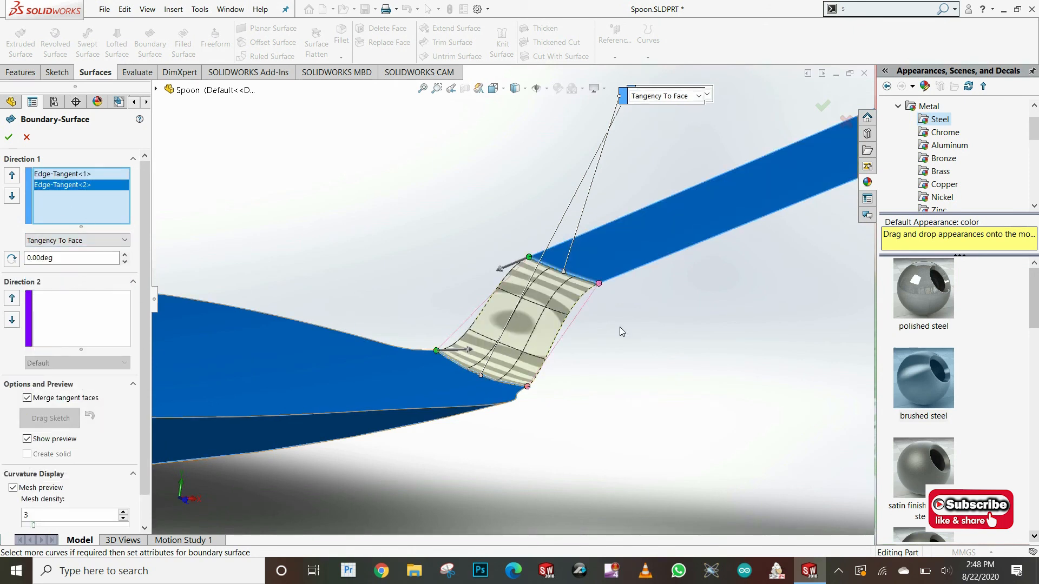
mouse_move(599, 308)
middle_down()
mouse_move(563, 313)
mouse_move(585, 297)
mouse_move(597, 308)
middle_up()
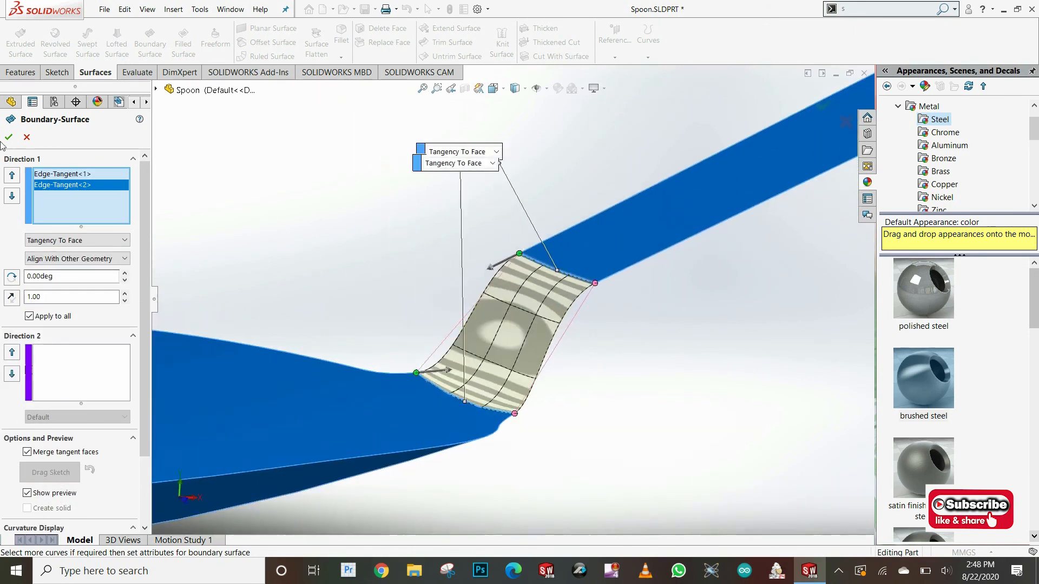
click(8, 137)
Step: Knit the new neck boundary surface with the trimmed bowl and handle surfaces
middle_drag(552, 223, 527, 337)
scroll(568, 304, up, 10)
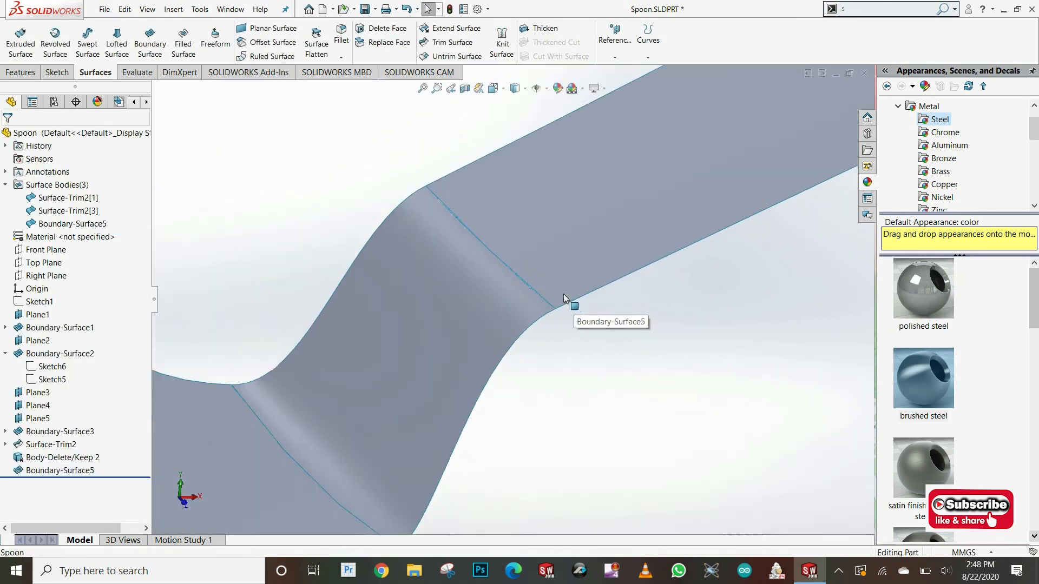
scroll(569, 280, up, 2)
middle_drag(289, 276, 303, 294)
scroll(409, 244, up, 5)
click(502, 44)
drag(383, 158, 745, 394)
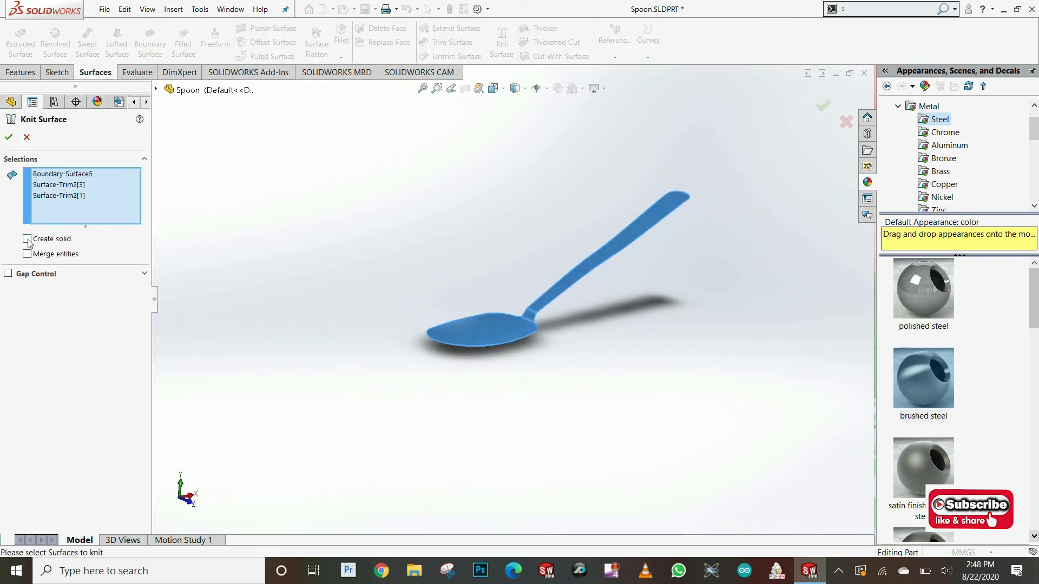
key(Return)
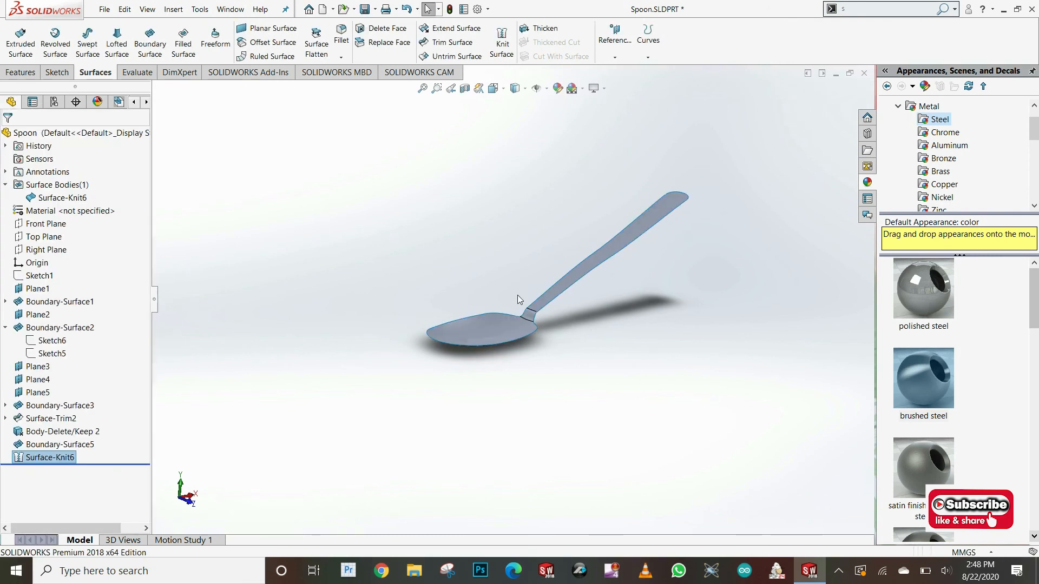
Step: Thicken the newly knitted spoon surface by 0.75 mm toward its underside
scroll(611, 351, down, 3)
scroll(569, 260, up, 3)
scroll(557, 173, down, 2)
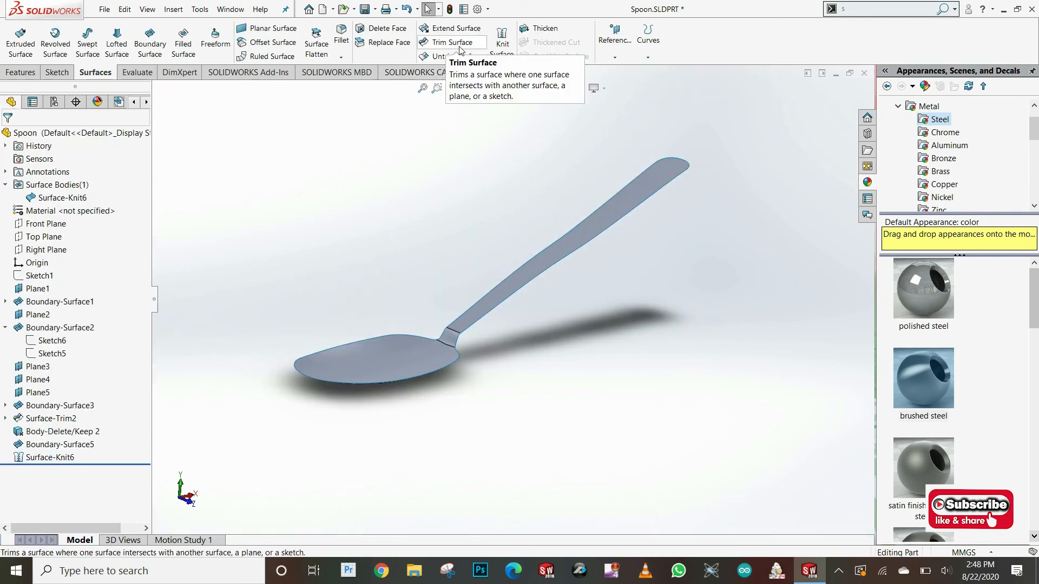
click(530, 30)
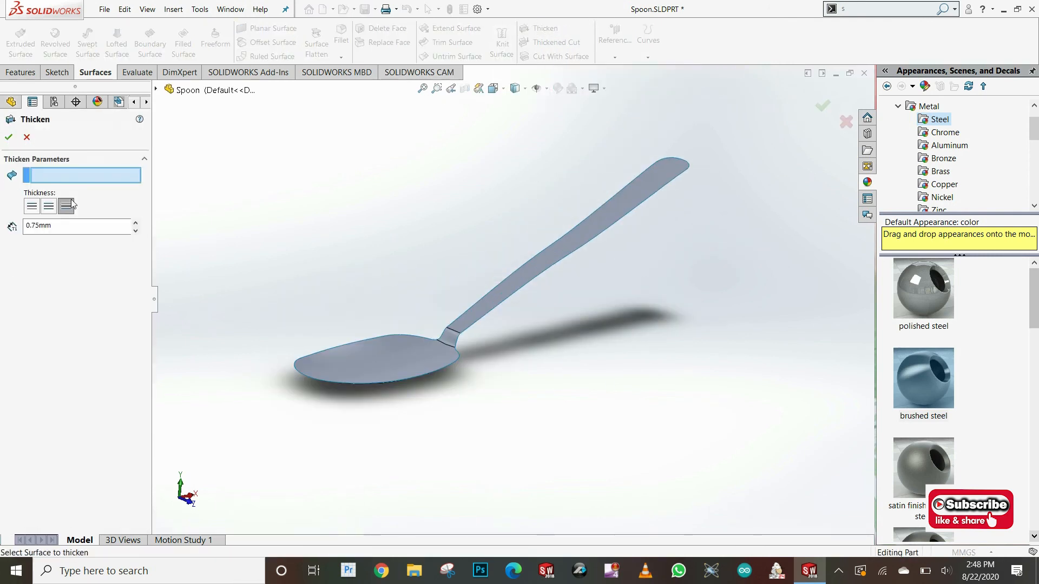
click(424, 349)
scroll(477, 365, down, 4)
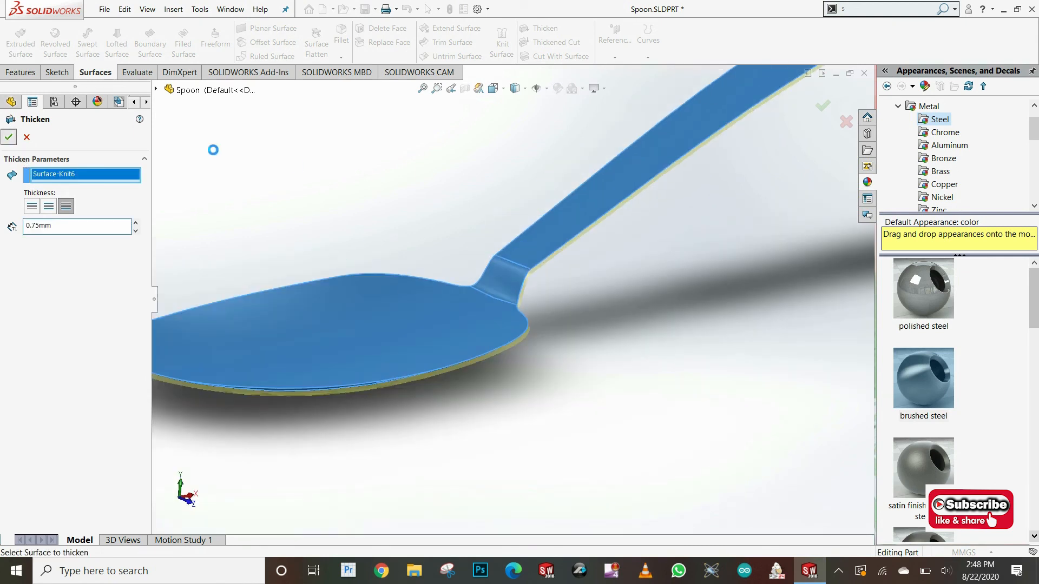
Step: Fillet the spoon's upper perimeter from the bowl's inner face with a 0.10 mm radius and tangent propagation
scroll(596, 245, up, 5)
scroll(530, 283, down, 7)
mouse_move(453, 301)
middle_down()
mouse_move(400, 258)
mouse_move(452, 280)
middle_up()
scroll(487, 331, up, 4)
scroll(495, 347, down, 6)
middle_drag(492, 341, 494, 320)
scroll(504, 301, up, 8)
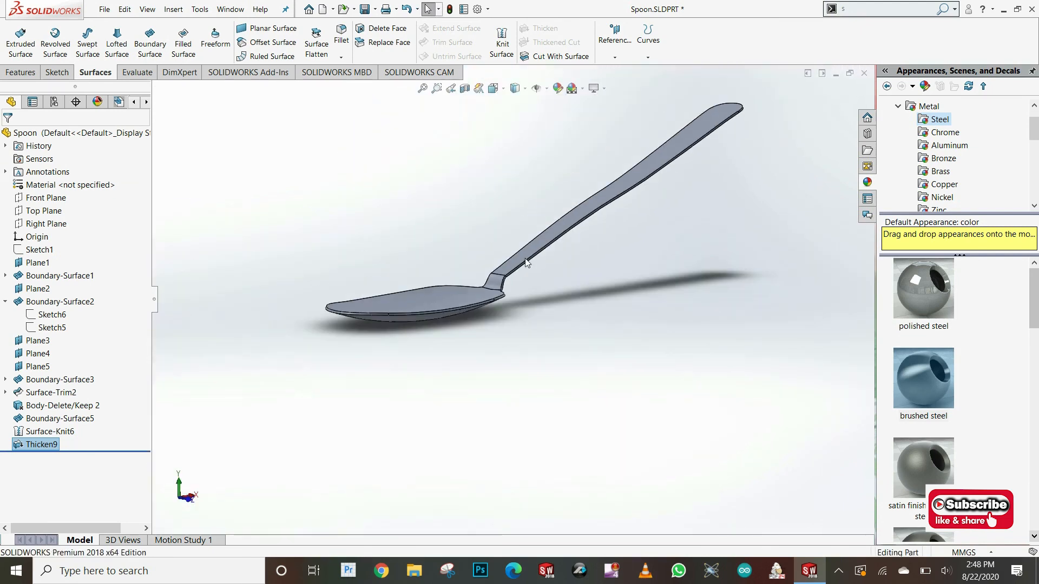
scroll(556, 162, down, 2)
click(342, 34)
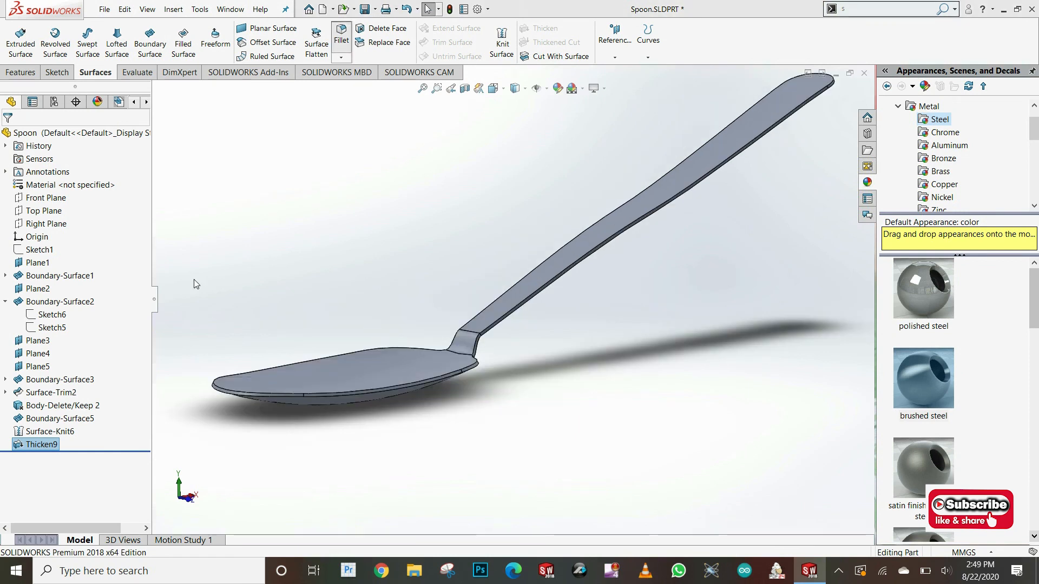
click(430, 380)
scroll(438, 379, down, 5)
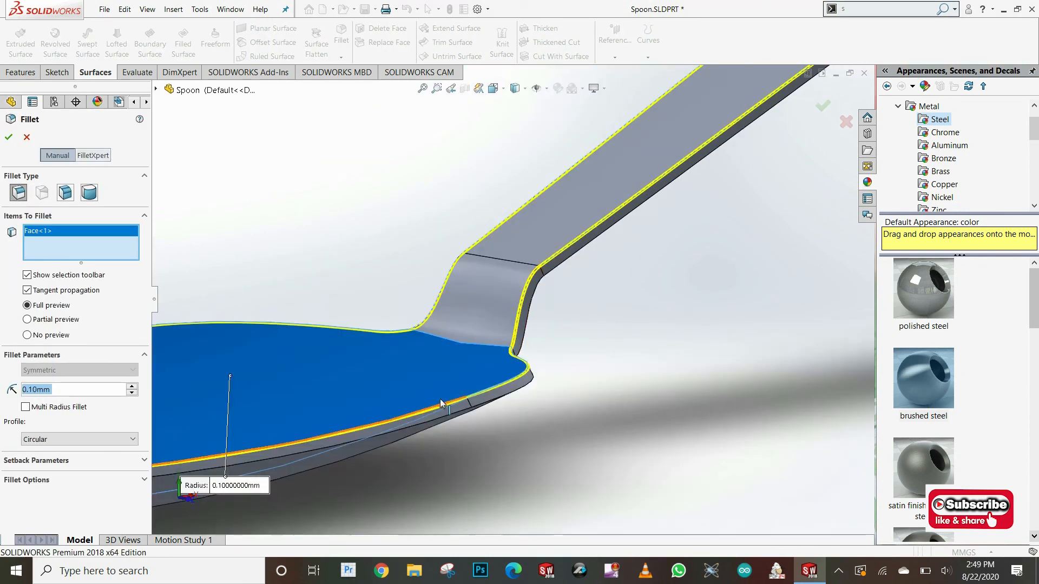
key(Return)
Step: Start a 0.10 mm fillet on the bowl's underside edge, removing the bowl's bottom face from the selection
scroll(433, 342, up, 5)
middle_drag(433, 343, 427, 146)
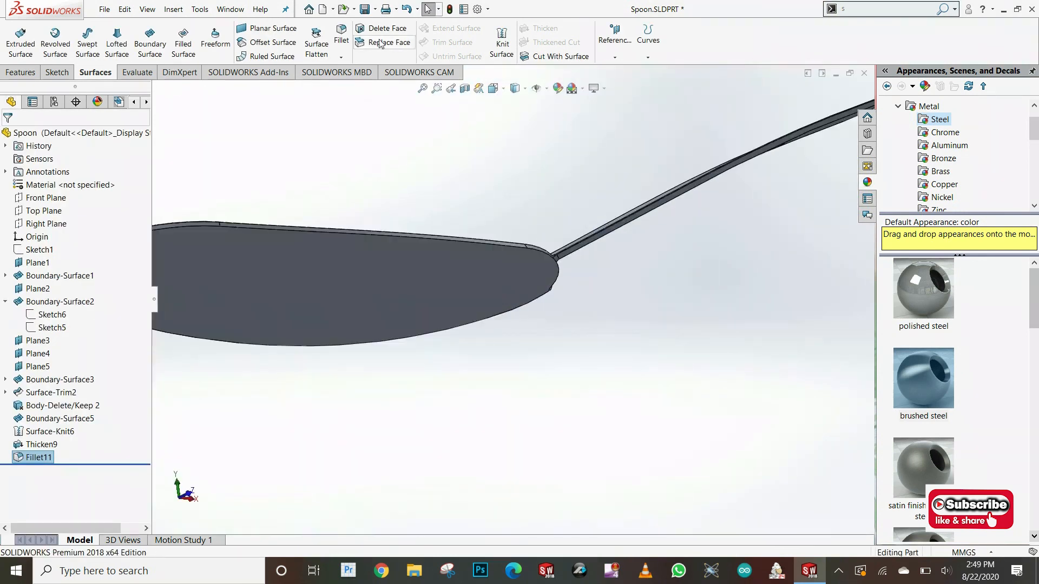
click(341, 34)
click(288, 285)
scroll(519, 281, down, 3)
middle_drag(541, 281, 540, 329)
click(540, 328)
click(41, 232)
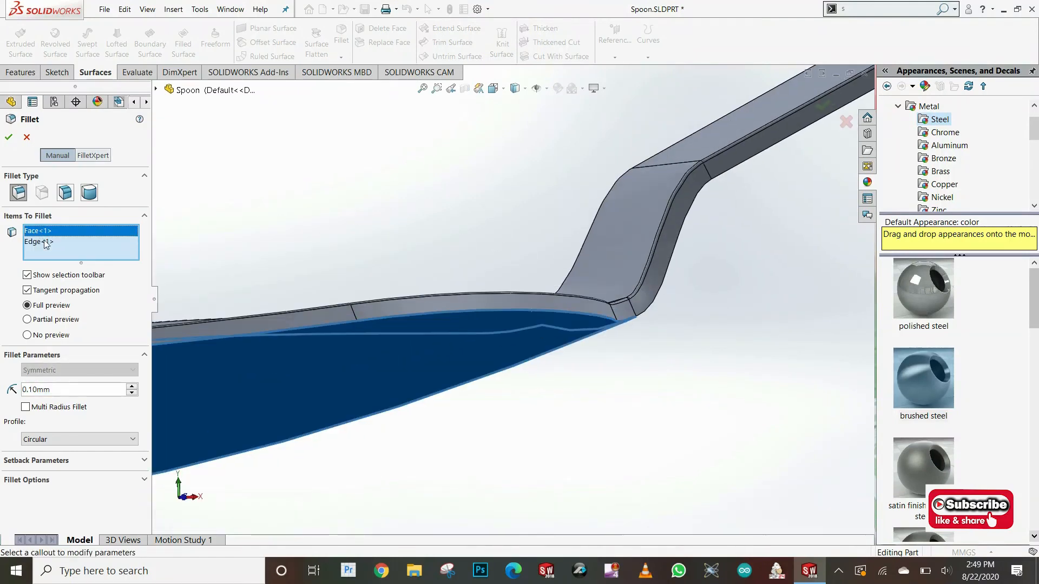
key(Delete)
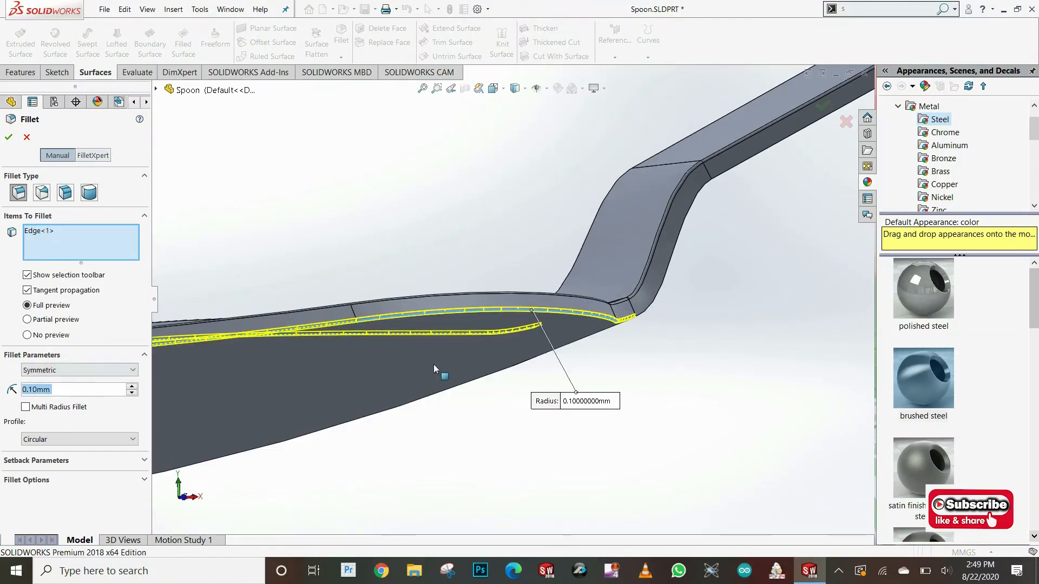
Step: Add the neck's underside edge to the selection and create the 0.10 mm fillet without the handle edge
scroll(561, 332, down, 4)
click(561, 328)
scroll(561, 328, up, 5)
click(618, 218)
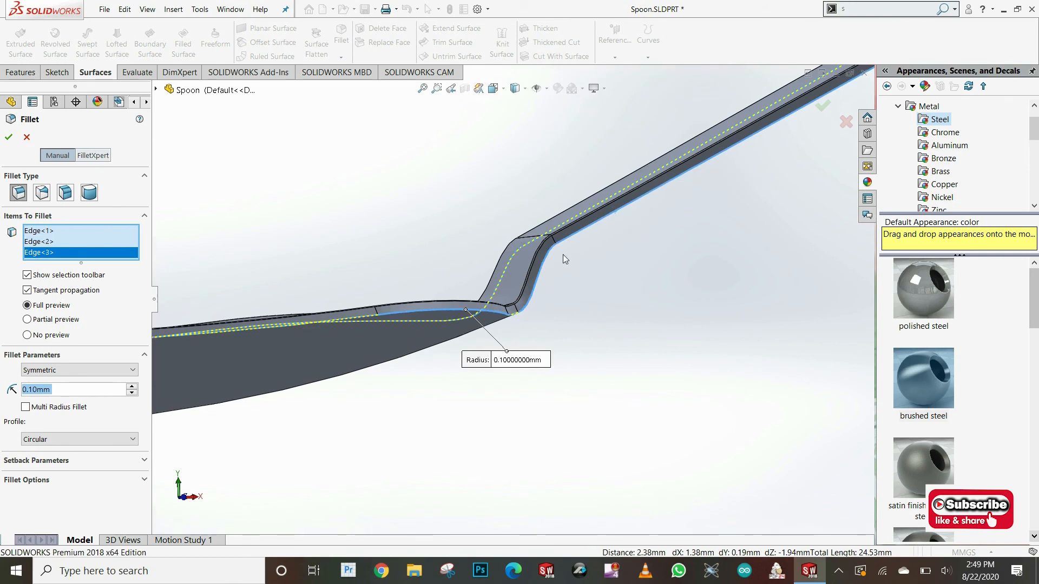
click(597, 227)
mouse_move(489, 290)
middle_down()
mouse_move(512, 287)
mouse_move(489, 290)
middle_up()
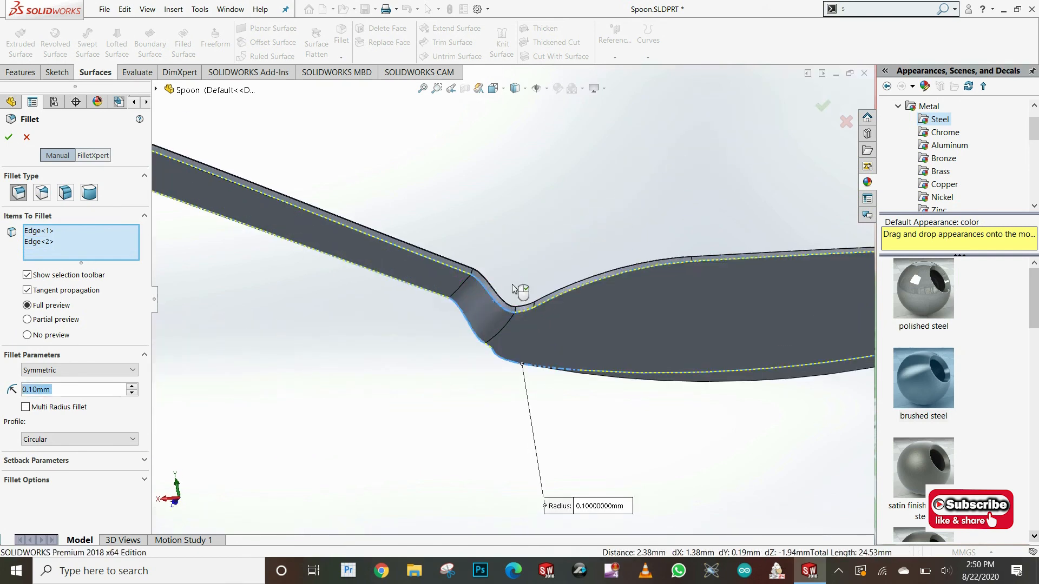
key(Return)
Step: Fillet the handle's underside edge with a 0.10 mm radius
click(341, 37)
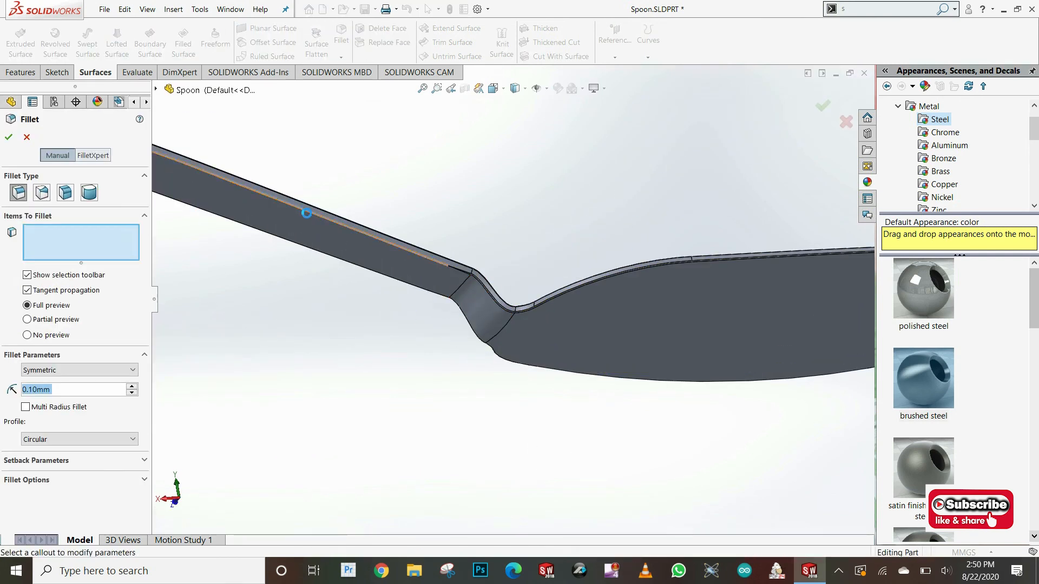
click(304, 212)
scroll(303, 212, up, 4)
middle_drag(400, 252, 516, 312)
scroll(517, 312, up, 5)
key(Return)
Step: Apply the brushed steel appearance to the spoon
scroll(326, 287, down, 3)
scroll(326, 288, up, 3)
middle_drag(303, 282, 342, 261)
scroll(342, 261, down, 4)
drag(923, 379, 319, 308)
mouse_move(346, 208)
middle_down()
mouse_move(399, 198)
mouse_move(441, 247)
middle_up()
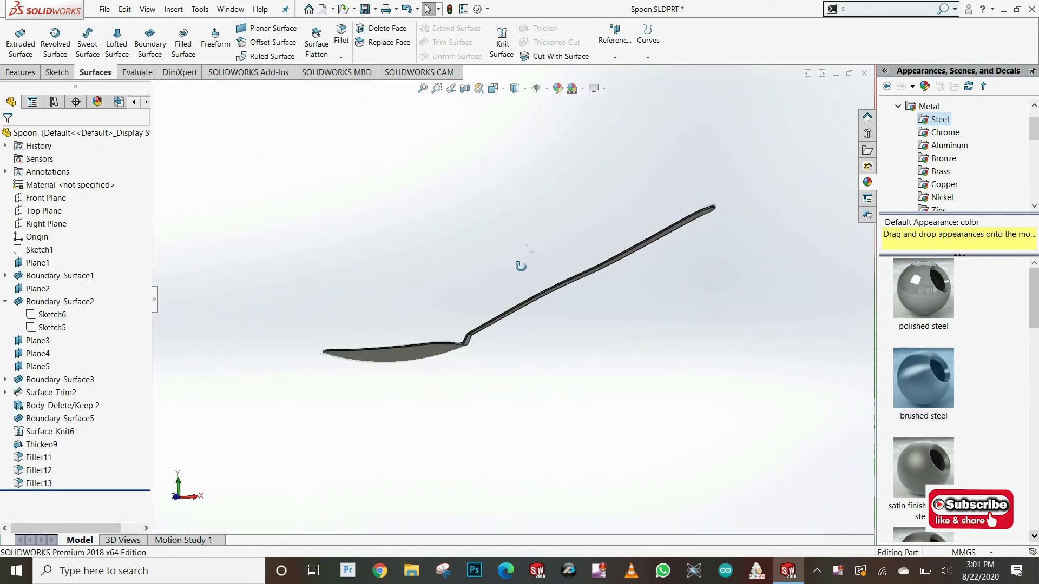
Step: Start a sketch on the Top Plane and convert the outline of the handle's upper face into it
middle_drag(520, 267, 223, 327)
right_click(40, 211)
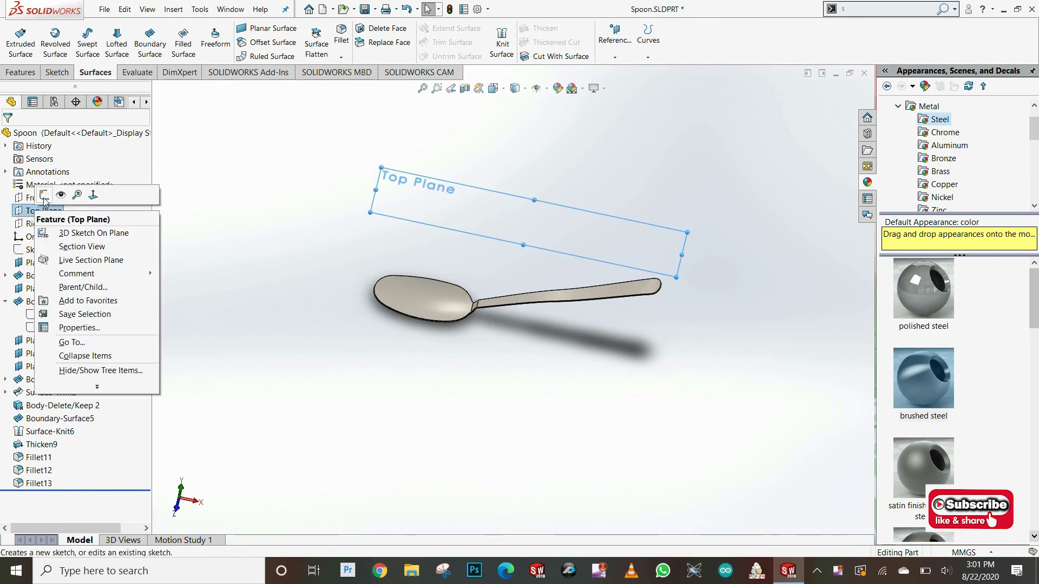
click(81, 195)
scroll(545, 299, down, 5)
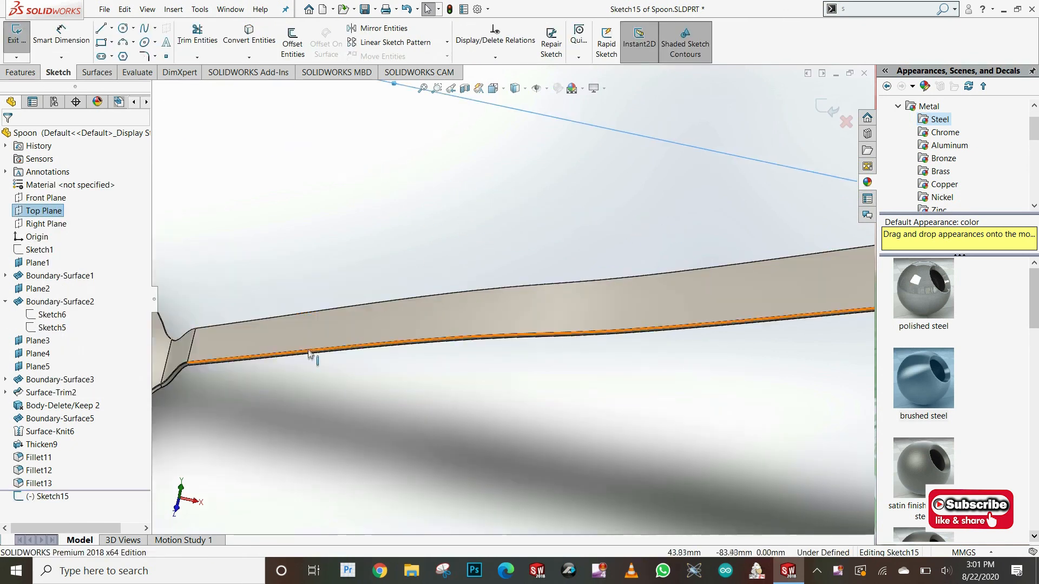
scroll(310, 349, down, 2)
click(302, 316)
scroll(303, 312, up, 7)
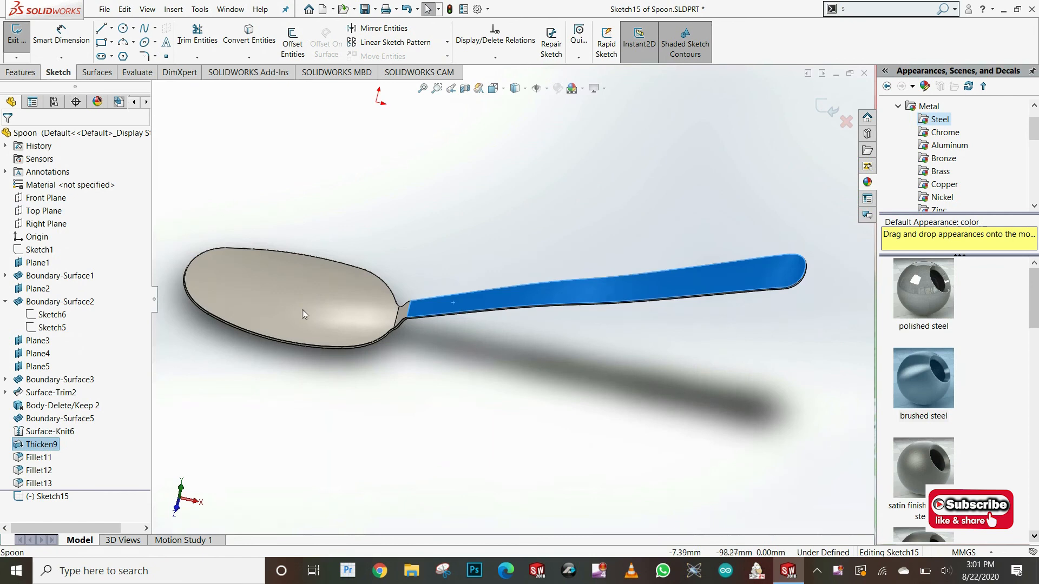
click(249, 41)
Step: Offset the converted handle outline 1 mm inward as a reversed, chained offset
click(292, 42)
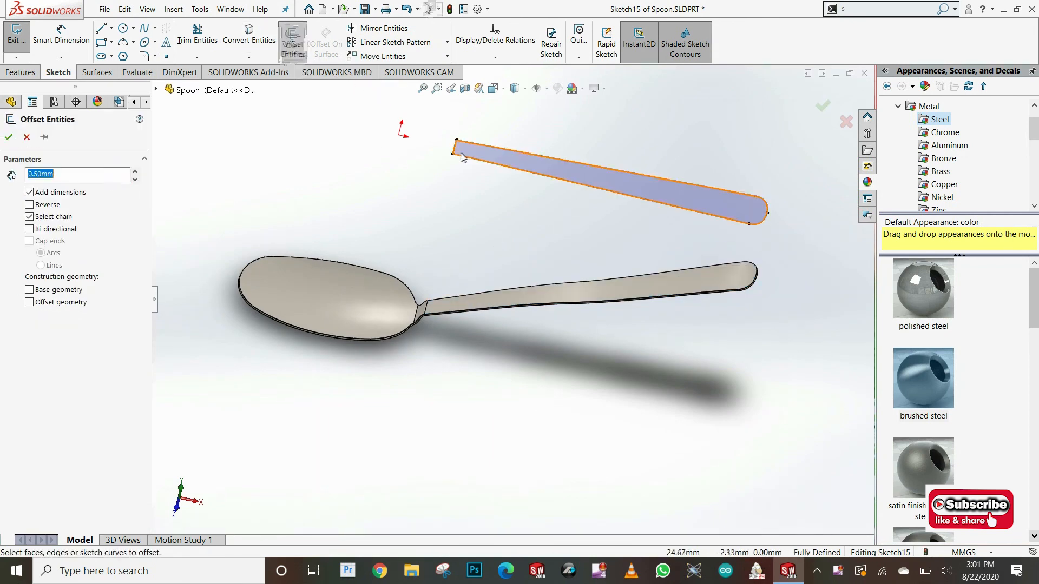
scroll(795, 227, down, 5)
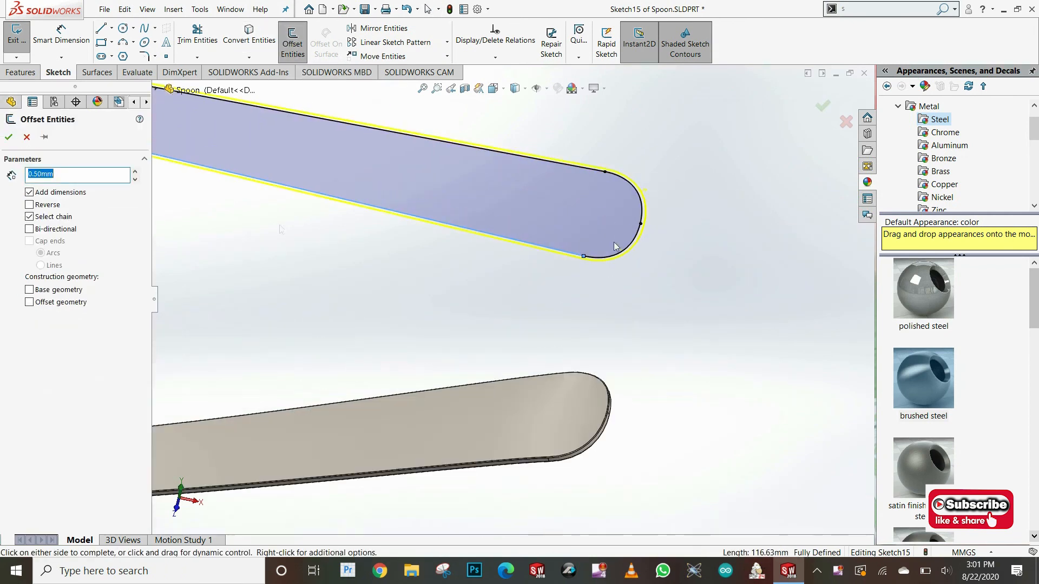
click(30, 205)
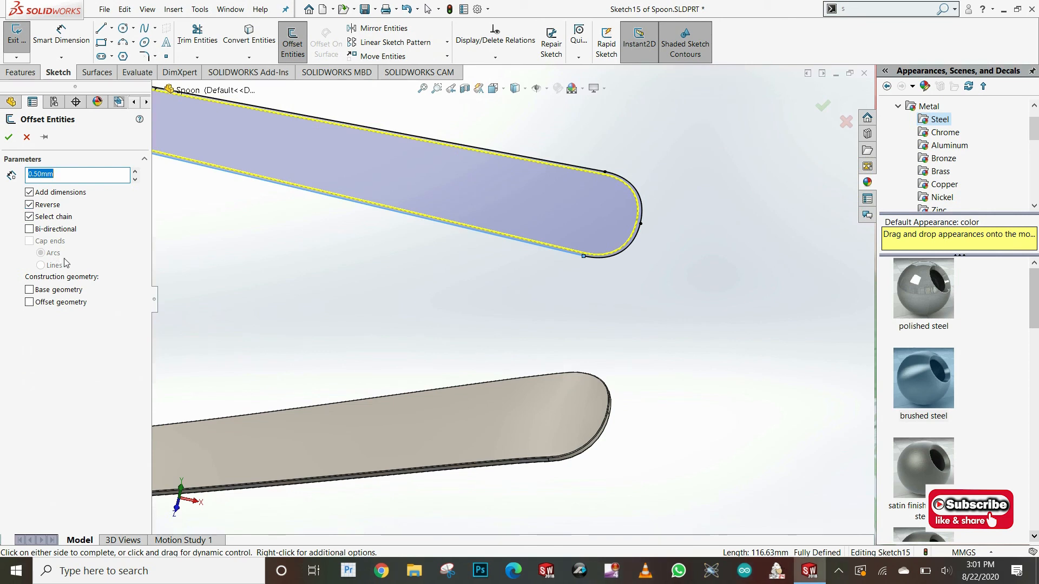
text(1)
key(Return)
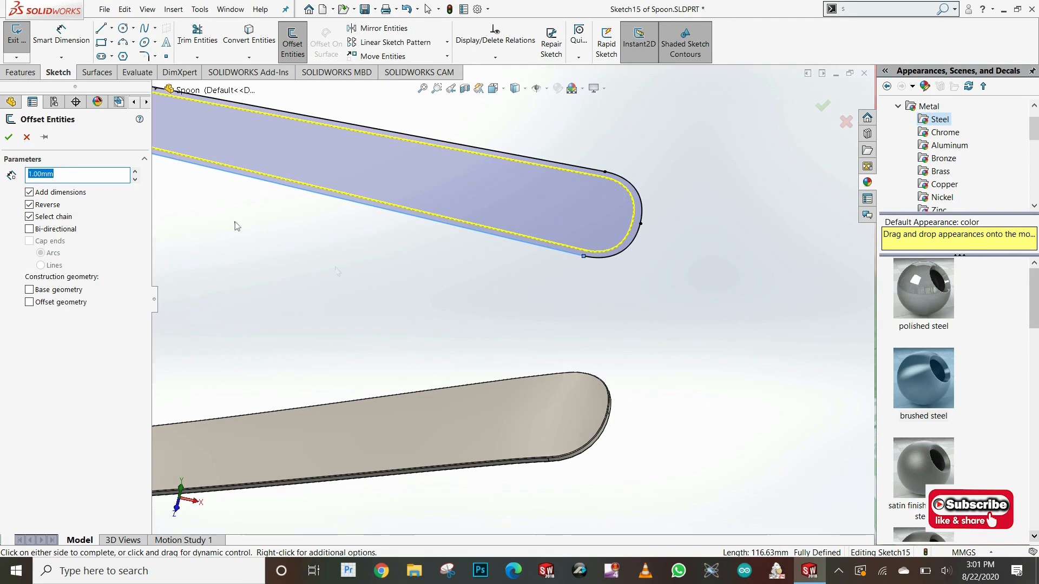
click(9, 137)
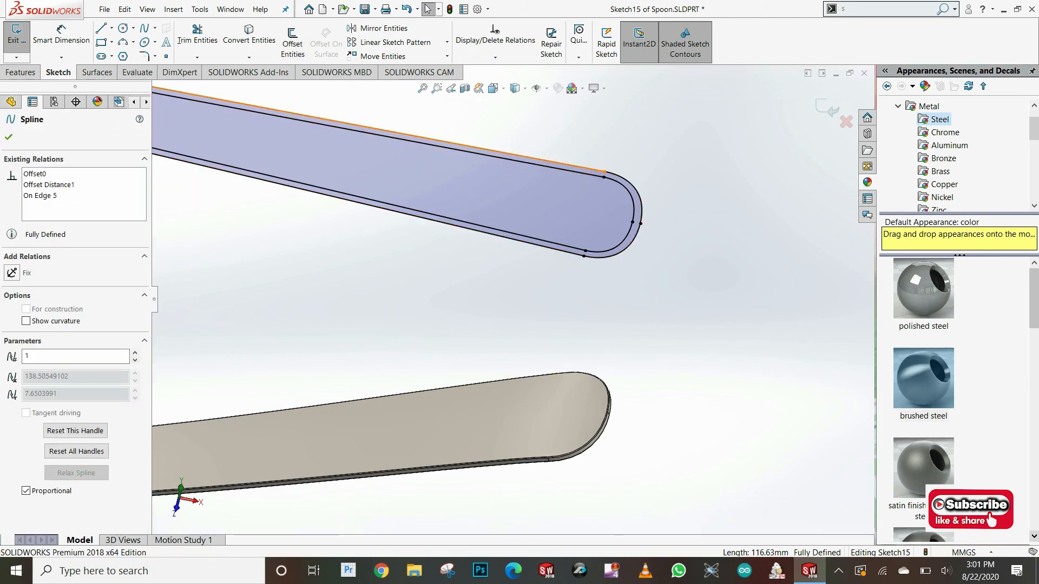
Step: Set the outer handle outline, including the short line at the neck end, as construction geometry
click(632, 252)
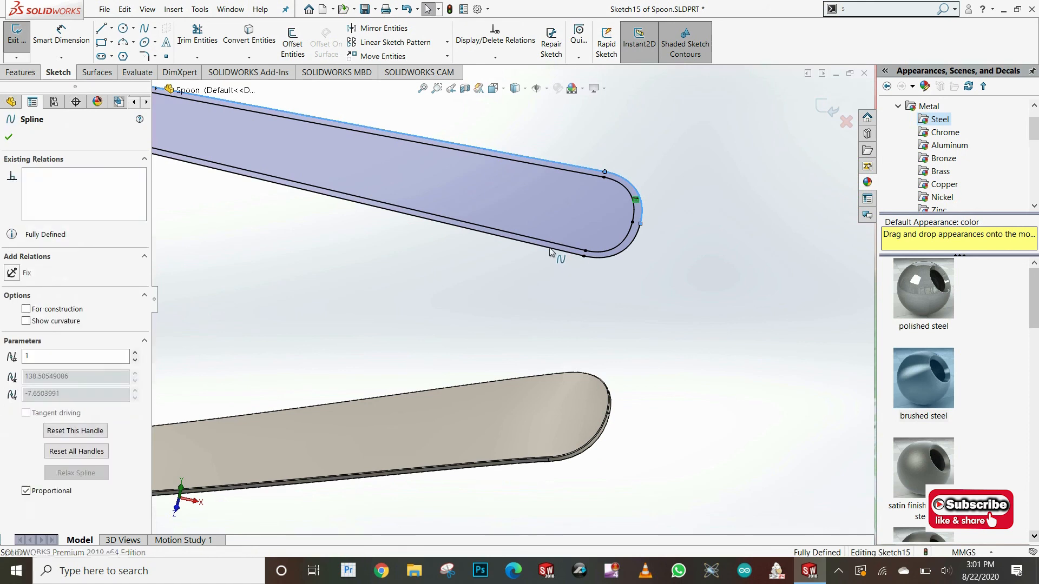
scroll(332, 234, up, 3)
scroll(220, 211, down, 5)
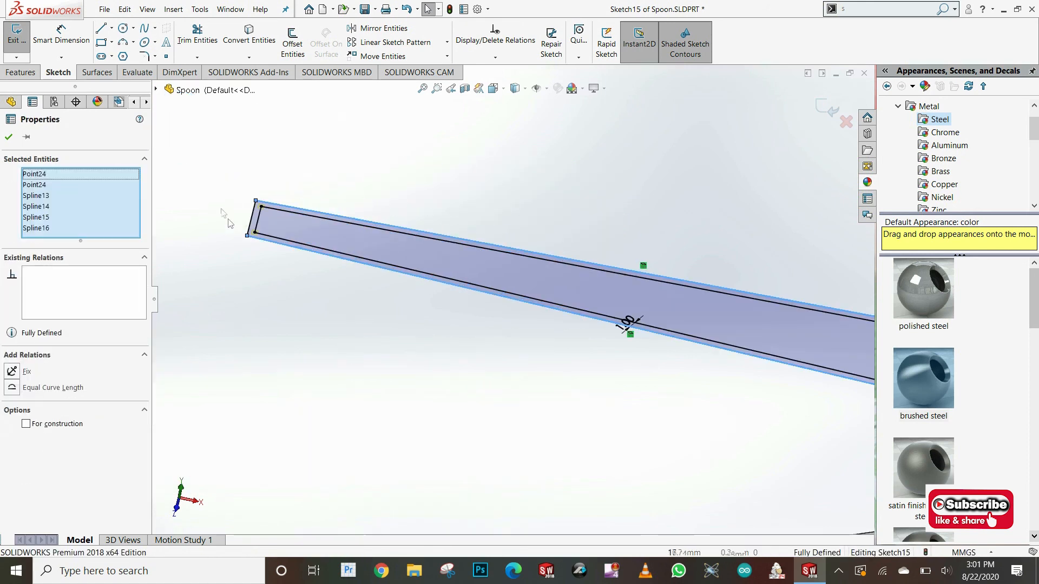
ctrl+click(252, 222)
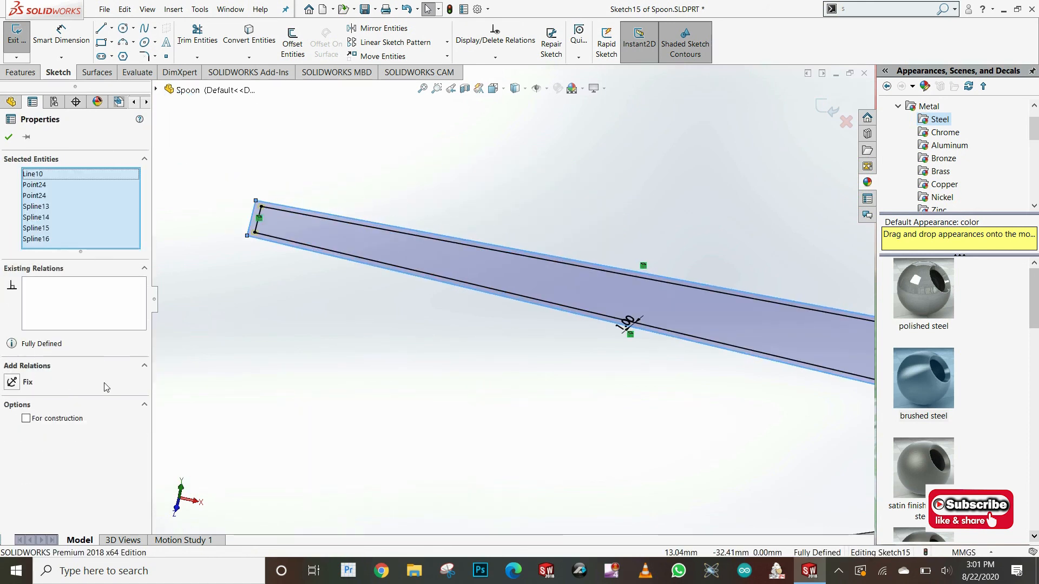
click(26, 419)
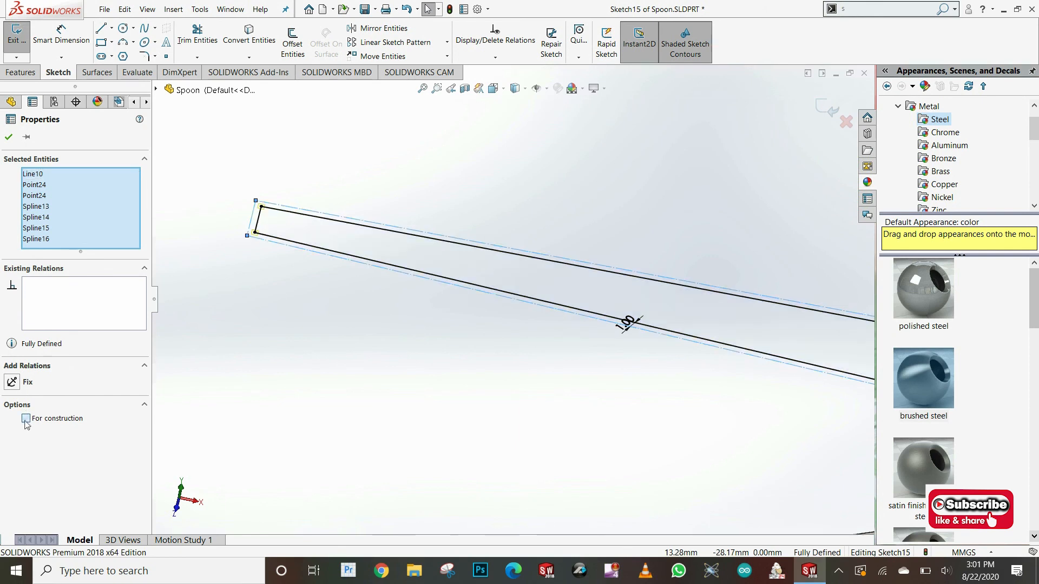
click(9, 138)
scroll(687, 346, up, 4)
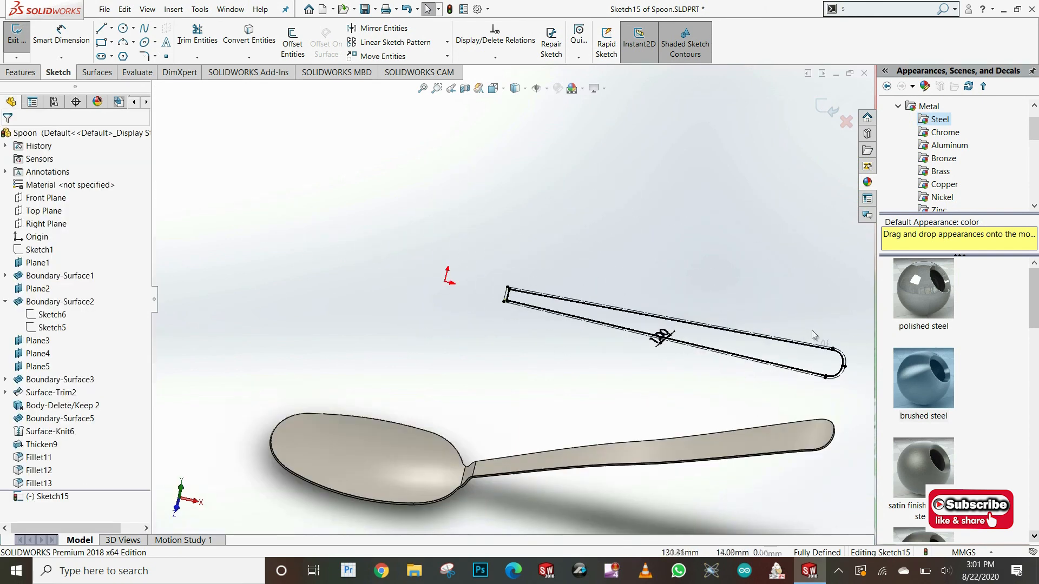
Step: Try a further 1 mm offset from the inner outline and set the inner outline as construction geometry
scroll(819, 340, down, 5)
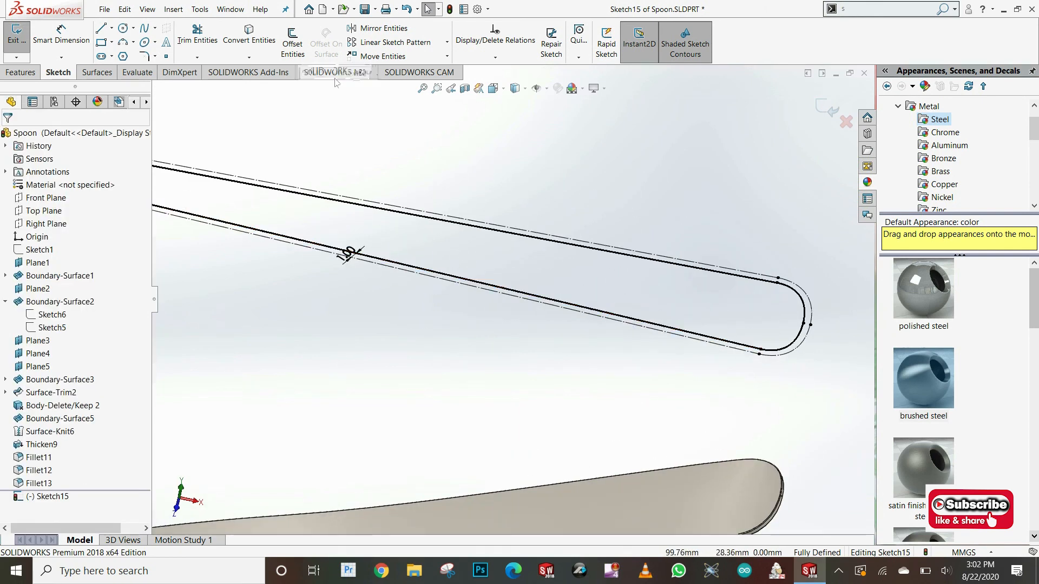
click(287, 50)
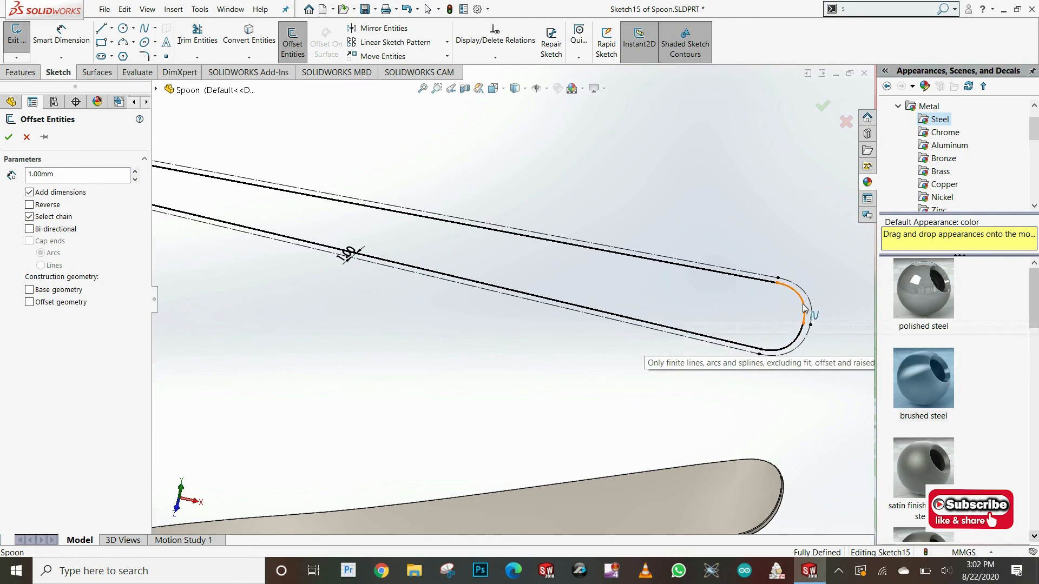
key(Return)
scroll(512, 297, up, 4)
mouse_move(204, 168)
mouse_down()
mouse_move(287, 256)
mouse_move(695, 338)
mouse_up()
click(26, 358)
click(9, 137)
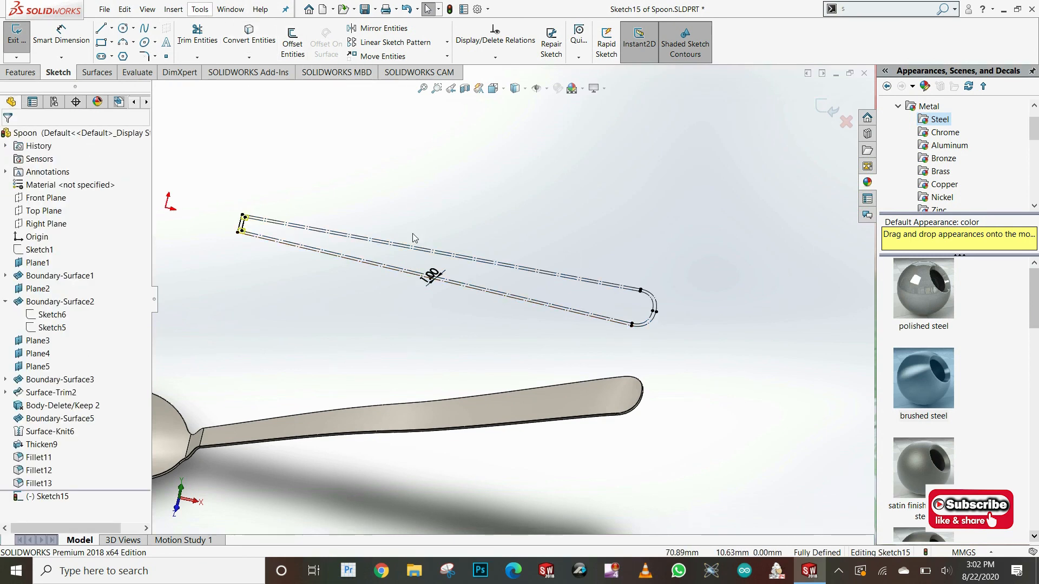
Step: Undo back to the single converted handle outline and set that whole outline as construction geometry
key(ctrl+z)
click(557, 307)
drag(215, 159, 710, 345)
click(26, 419)
key(Escape)
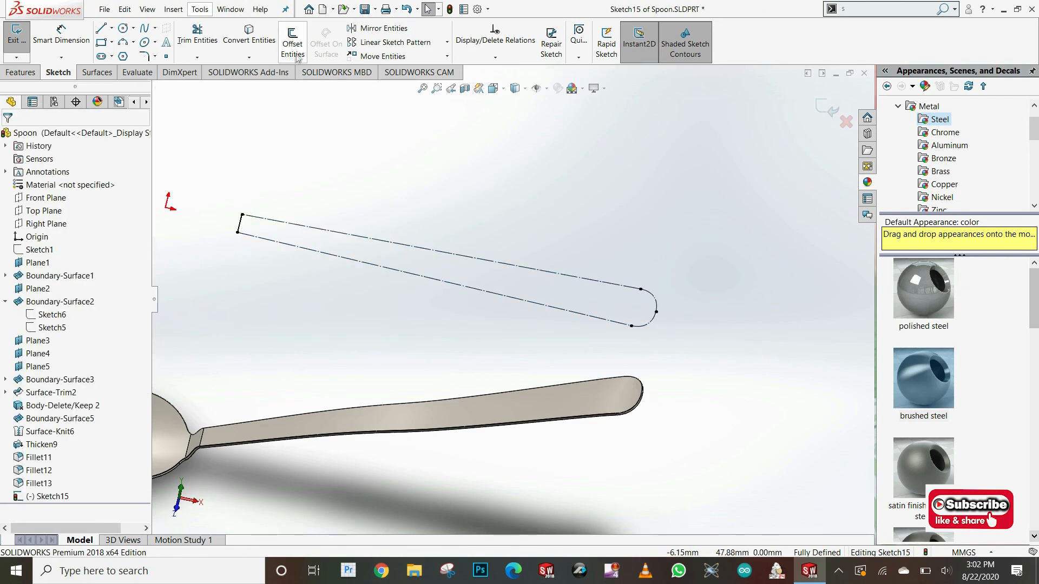
Step: Offset the construction handle outline 1 mm inward using the reversed direction
click(293, 43)
click(363, 242)
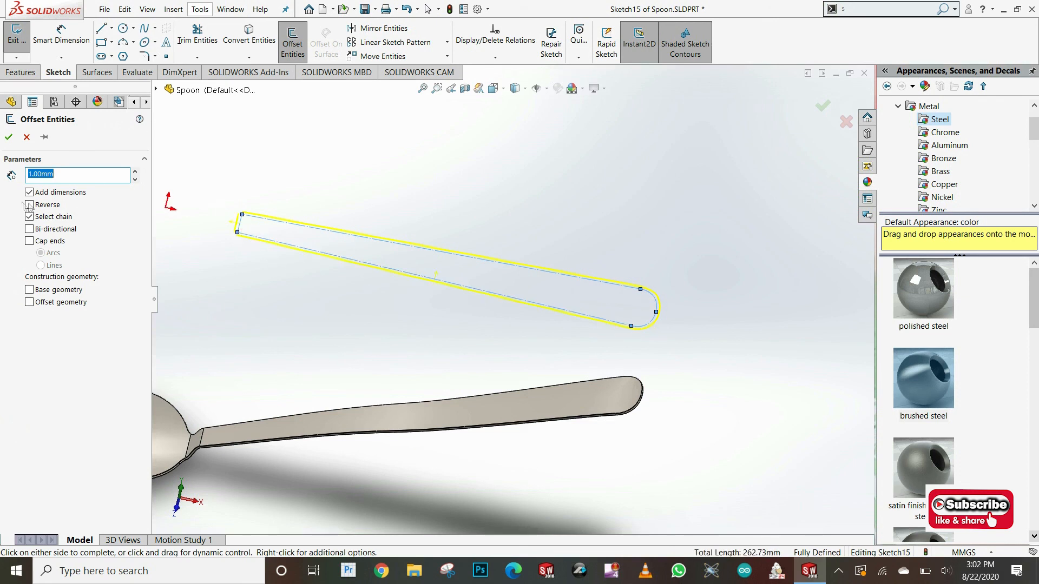
scroll(262, 211, down, 3)
text(2)
key(Return)
text(1)
key(Return)
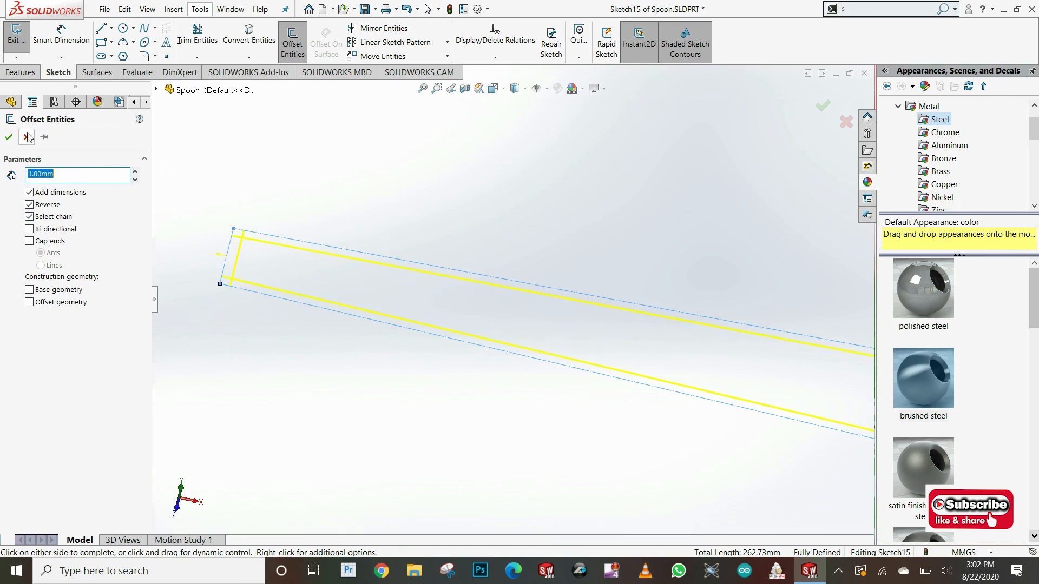
click(8, 137)
Step: Trim the overlapping line ends at the offset outline's neck-end corners and exit the sketch
click(192, 50)
scroll(292, 267, down, 3)
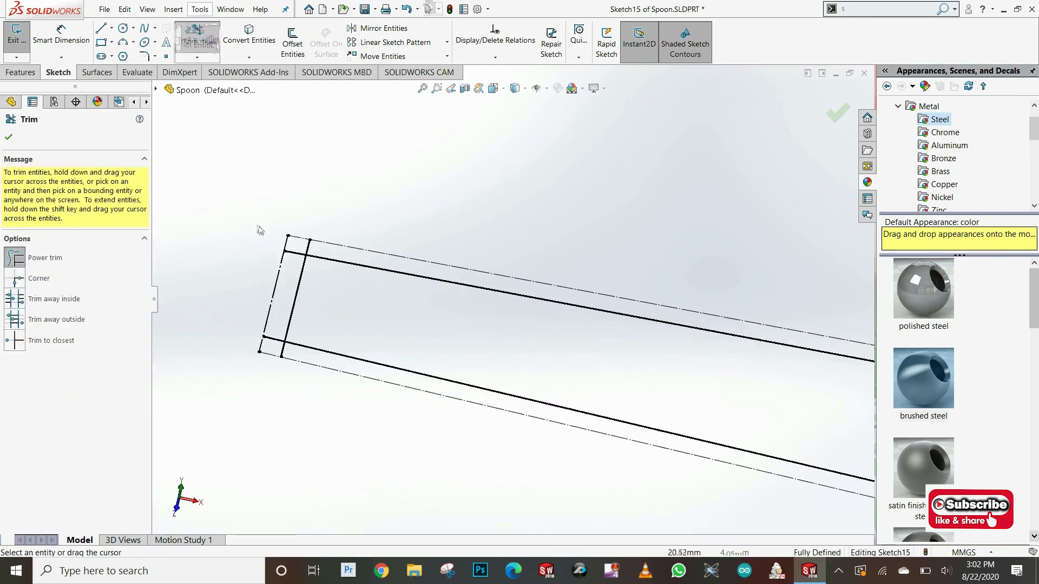
drag(279, 351, 290, 335)
scroll(401, 281, up, 12)
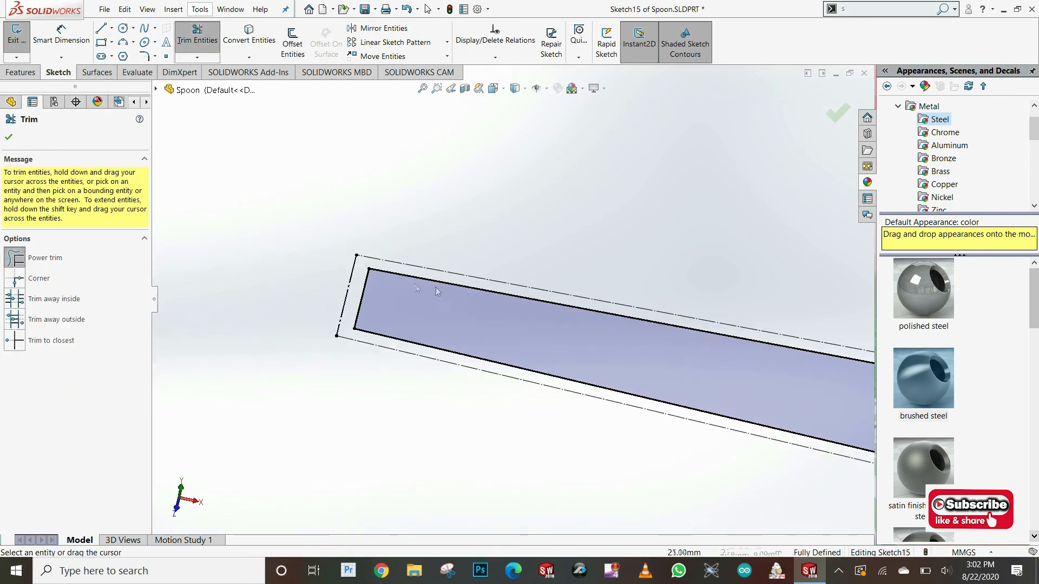
scroll(772, 369, down, 4)
click(837, 122)
click(837, 120)
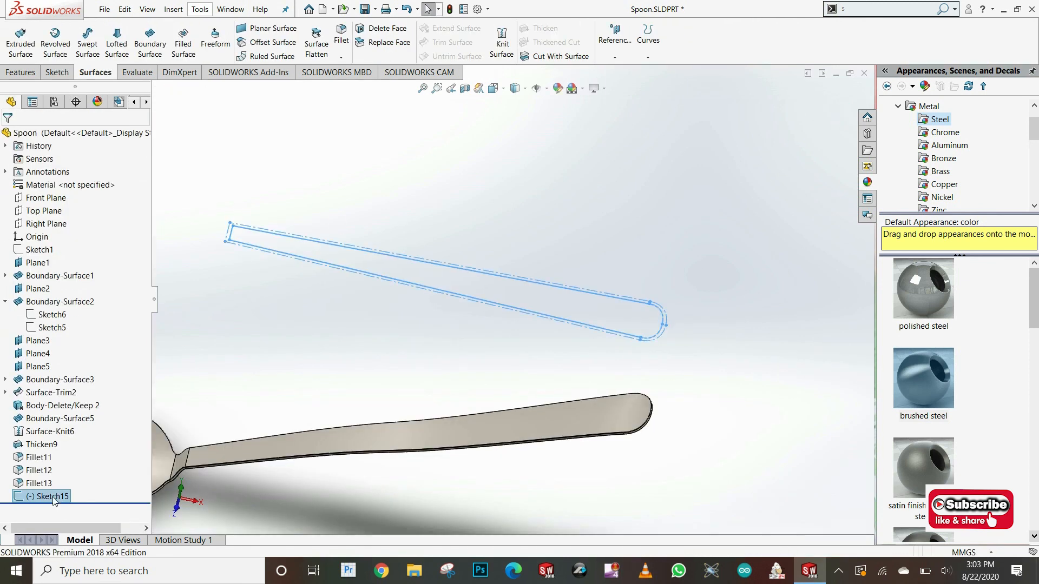
right_click(49, 214)
click(56, 200)
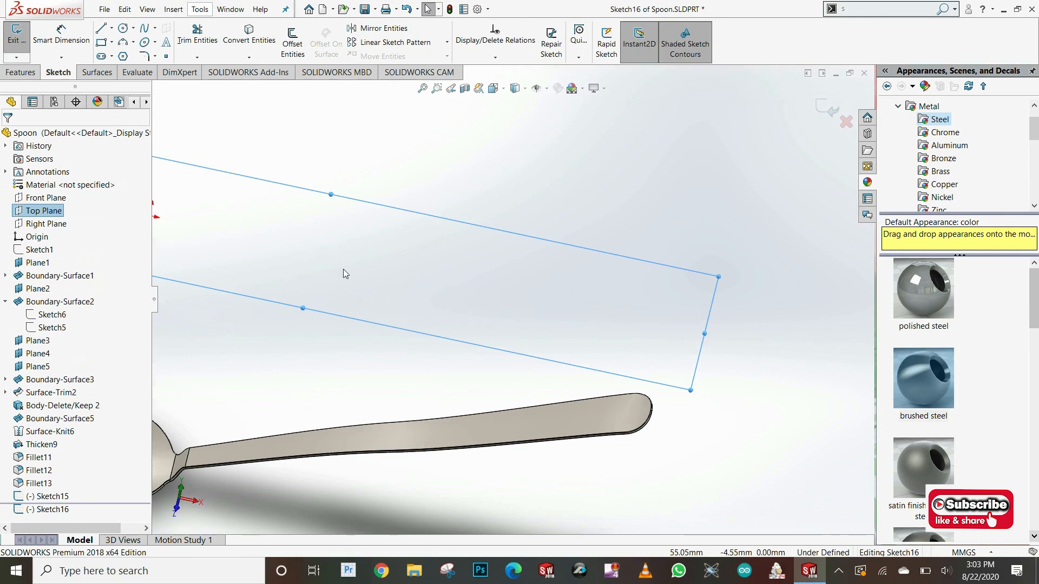
click(48, 496)
right_click(67, 495)
click(80, 401)
right_click(50, 496)
click(61, 401)
scroll(420, 319, up, 3)
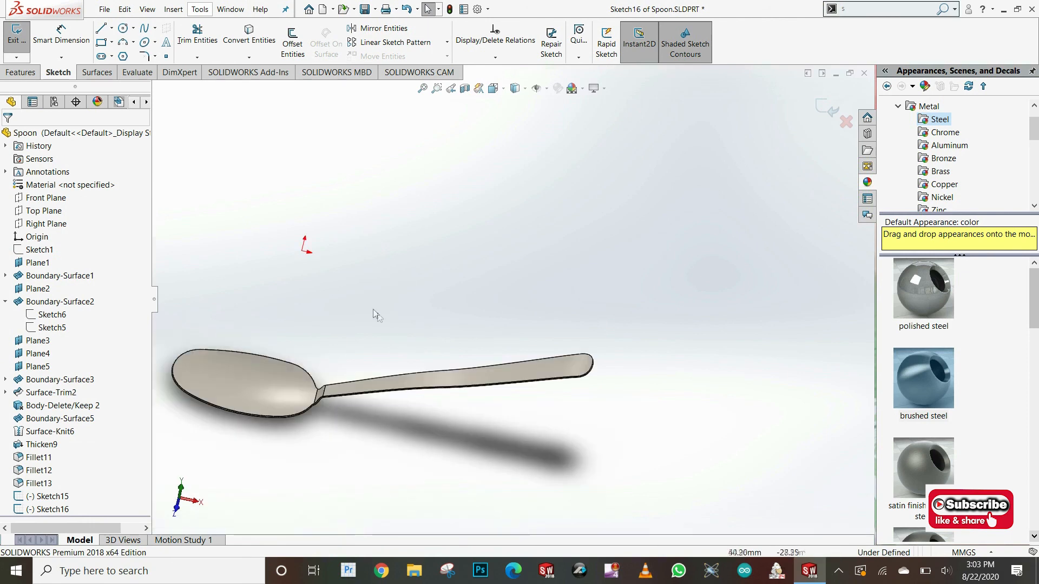
right_click(48, 497)
click(61, 401)
click(49, 509)
click(827, 108)
right_click(49, 497)
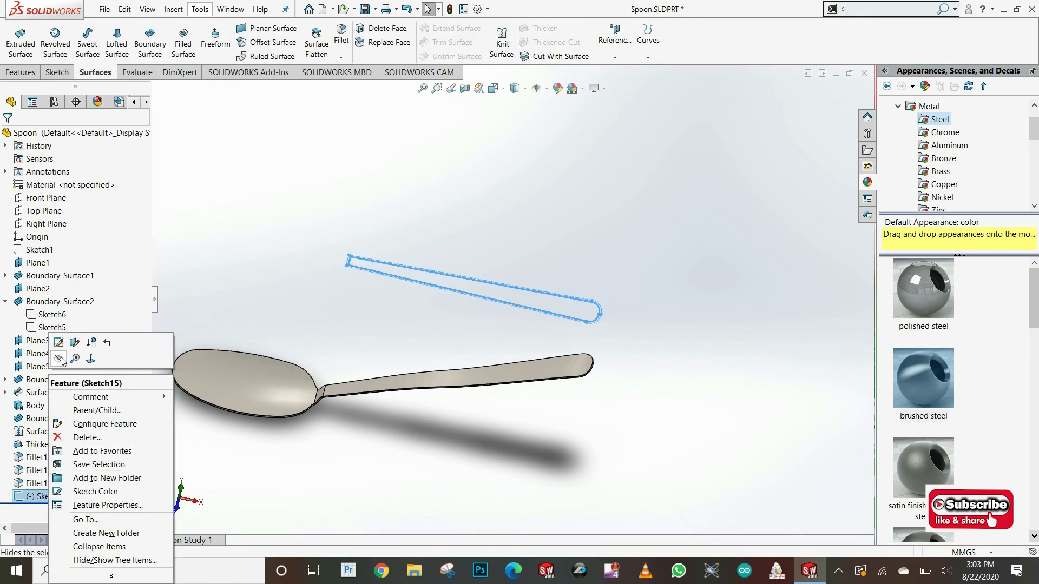
click(62, 360)
click(546, 88)
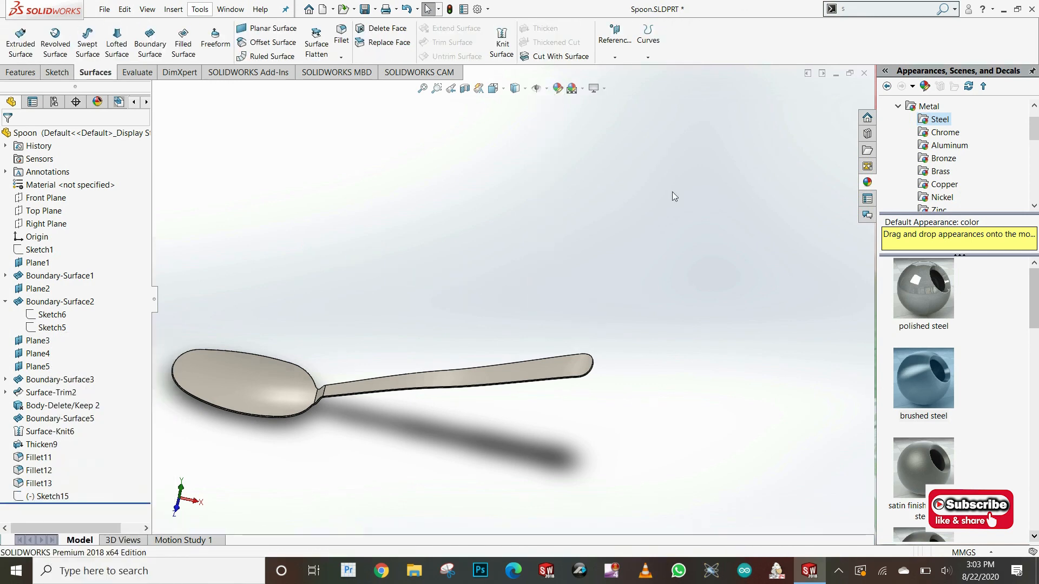
Step: Show Sketch15 and convert its inner handle outline into a new sketch on the Top Plane
right_click(48, 497)
click(61, 359)
scroll(411, 320, down, 2)
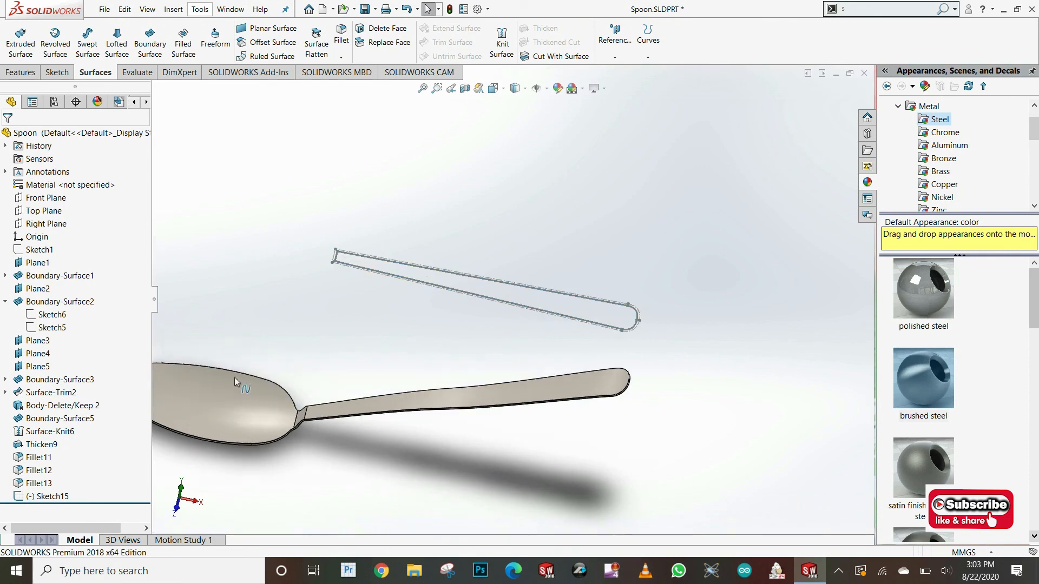
right_click(43, 211)
click(88, 193)
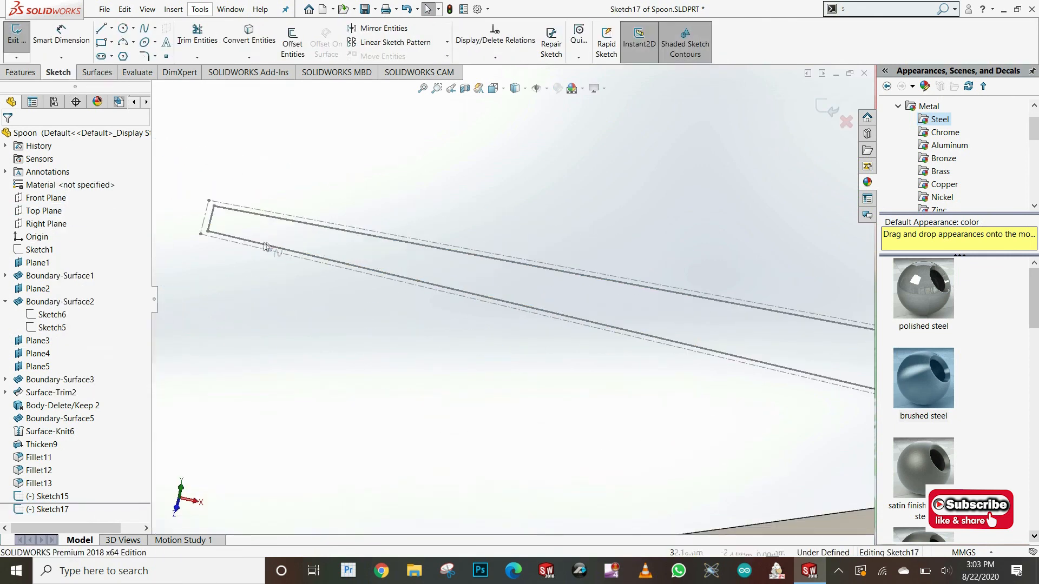
click(269, 243)
scroll(607, 315, up, 5)
scroll(607, 315, down, 5)
click(255, 37)
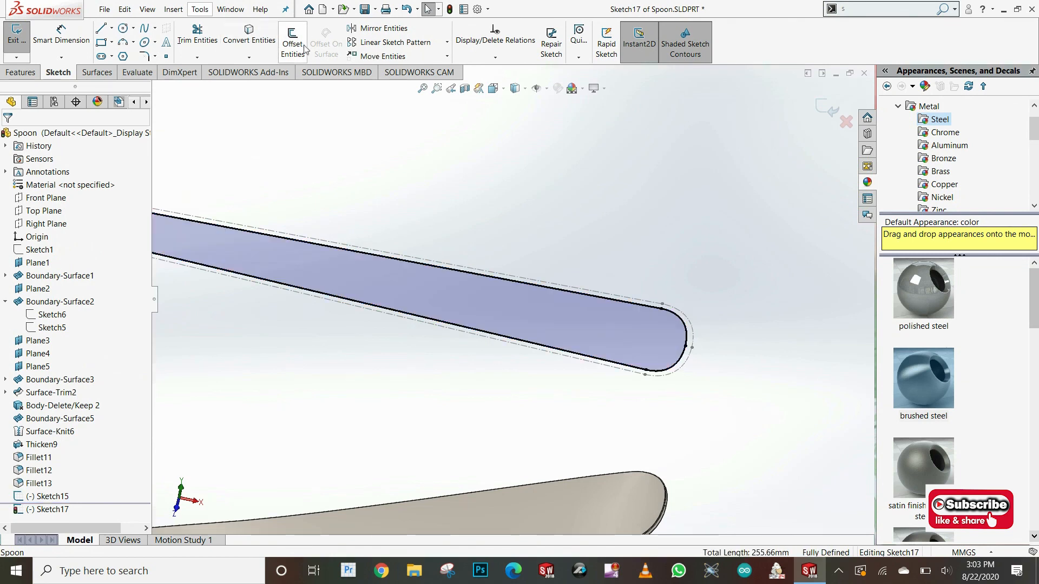
Step: Offset the converted inner outline 1 mm inward and exit the sketch
click(295, 46)
click(678, 318)
click(29, 205)
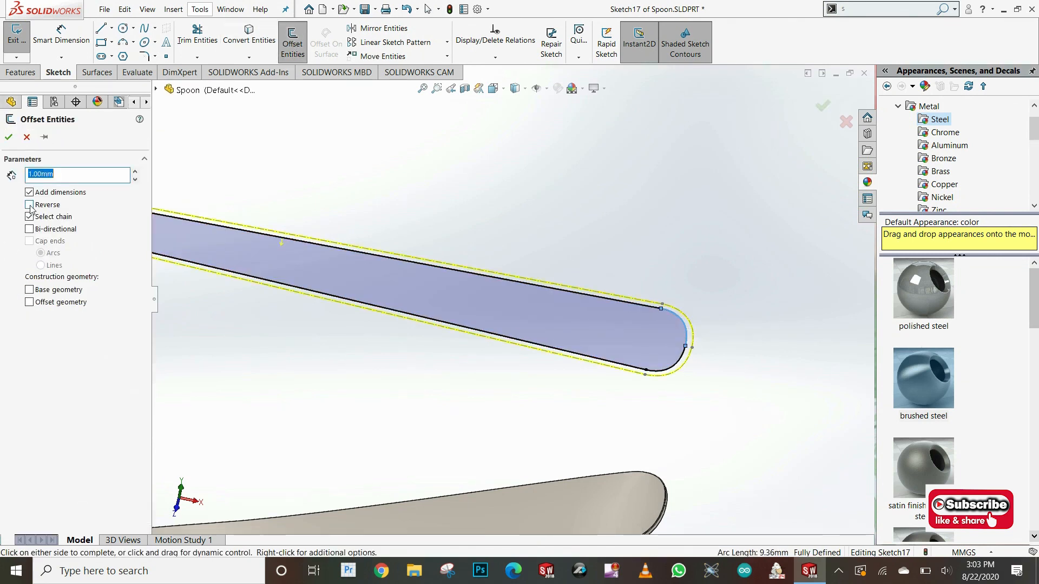
click(9, 138)
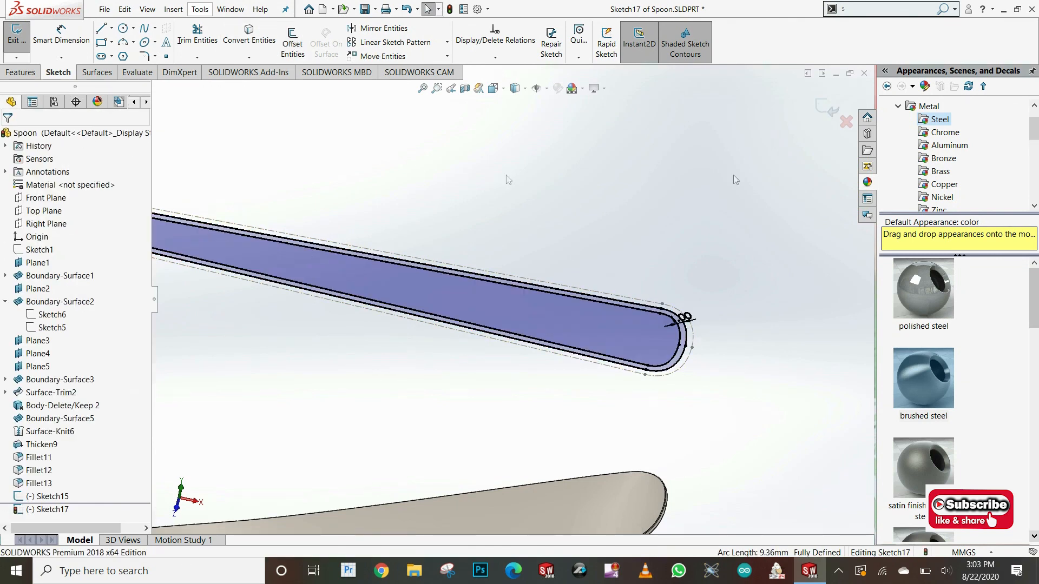
click(528, 212)
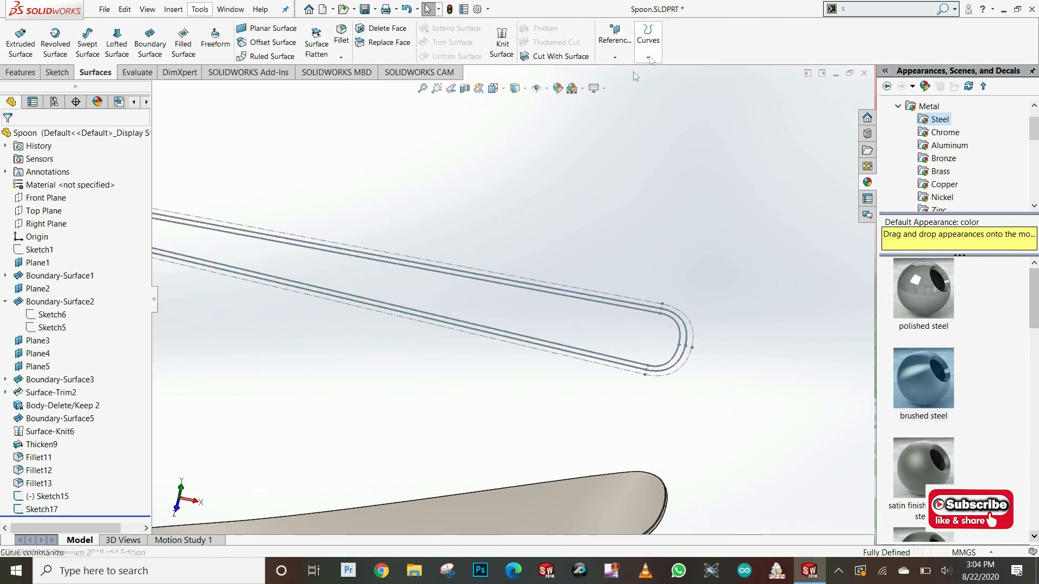
Step: Hide Sketch15 and view the spoon from the top with the handle outlines over its face
right_click(39, 501)
click(45, 359)
mouse_move(536, 249)
middle_down()
mouse_move(475, 268)
mouse_move(481, 303)
middle_up()
scroll(479, 194, up, 3)
click(495, 89)
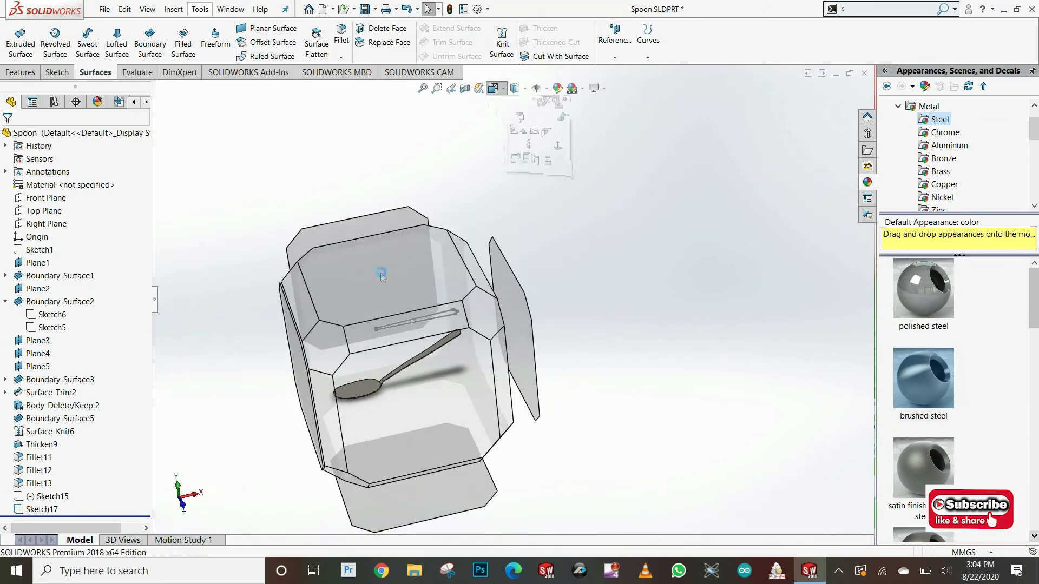
click(394, 269)
scroll(562, 311, down, 2)
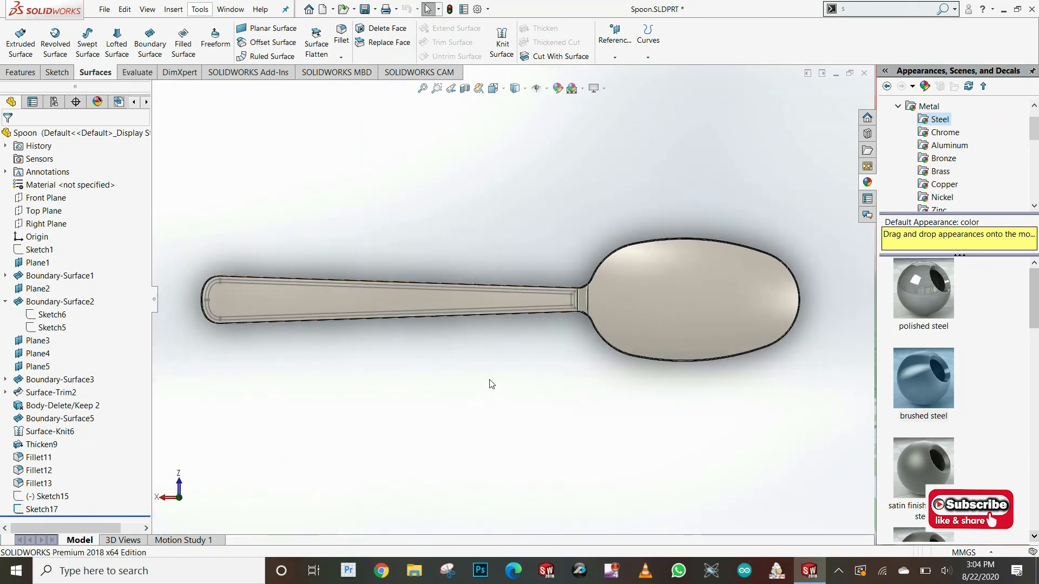
click(648, 52)
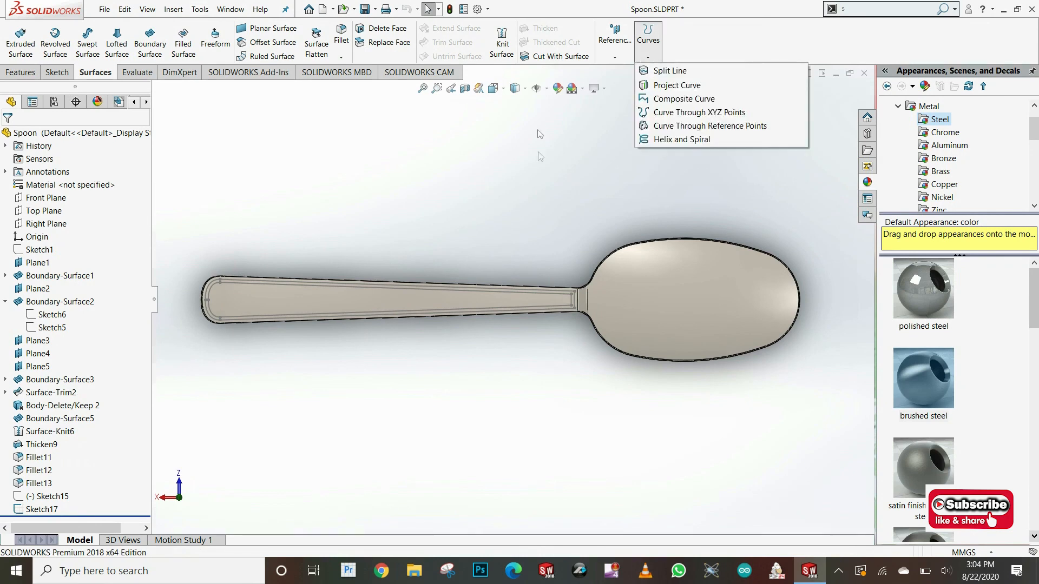
click(558, 231)
Step: Start an extruded cut from Sketch17 and use only the narrow region between its two handle outlines as the contour
mouse_move(532, 421)
middle_down()
mouse_move(549, 269)
mouse_move(366, 165)
mouse_move(227, 113)
middle_up()
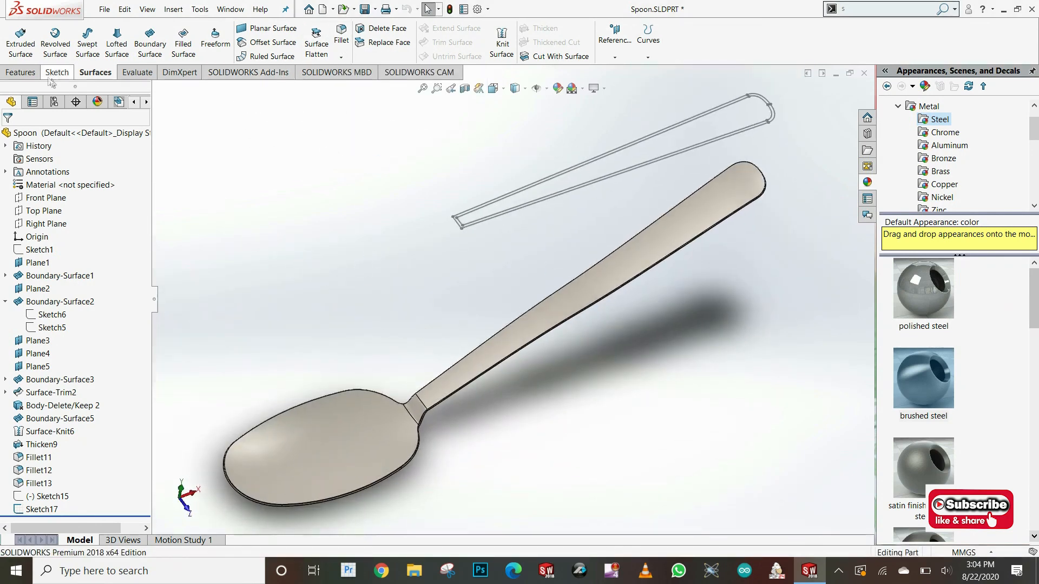
scroll(93, 81, up, 2)
click(193, 57)
scroll(490, 265, down, 3)
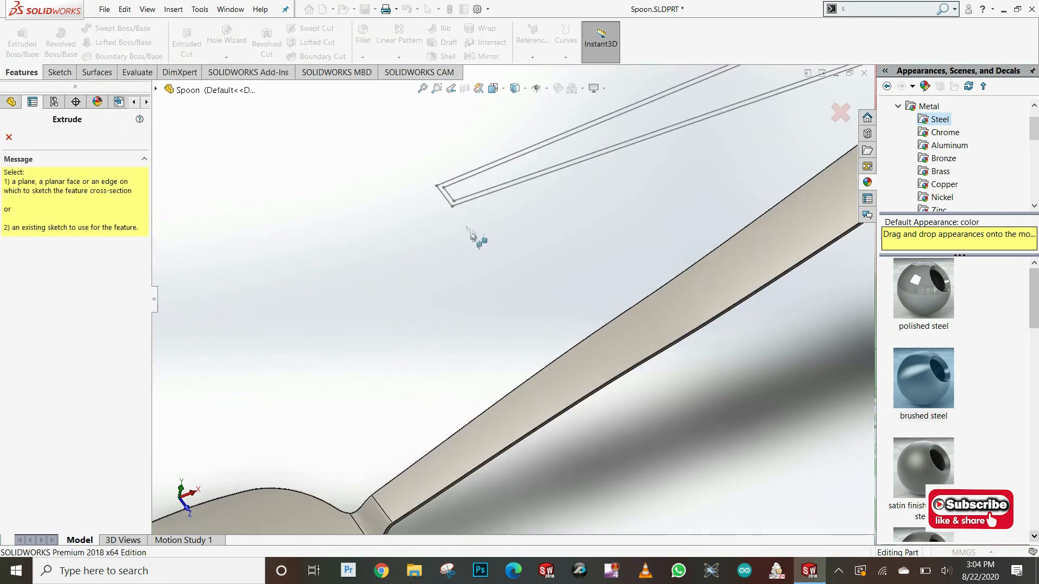
click(448, 200)
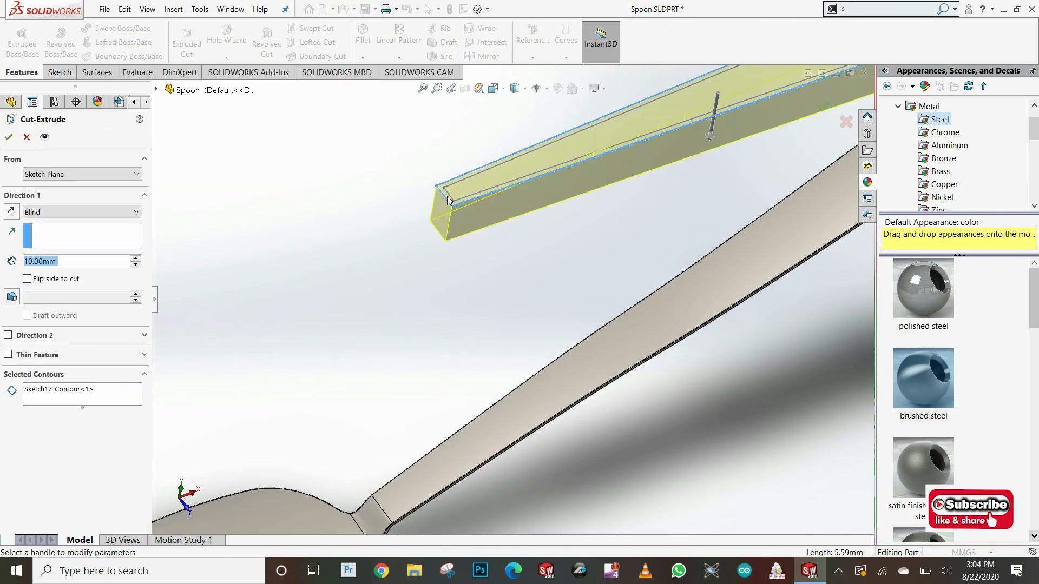
click(41, 385)
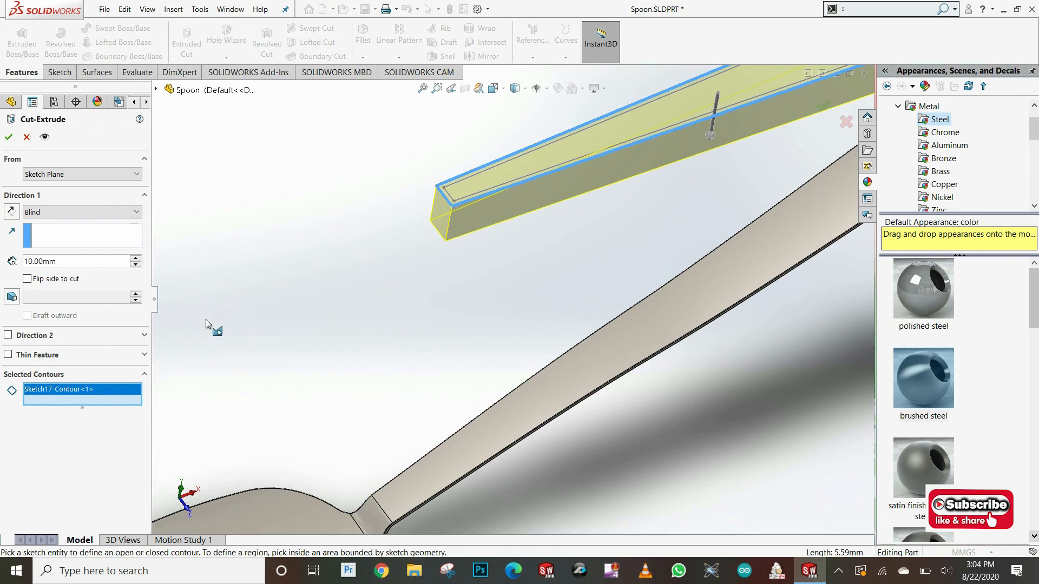
right_click(30, 399)
click(76, 398)
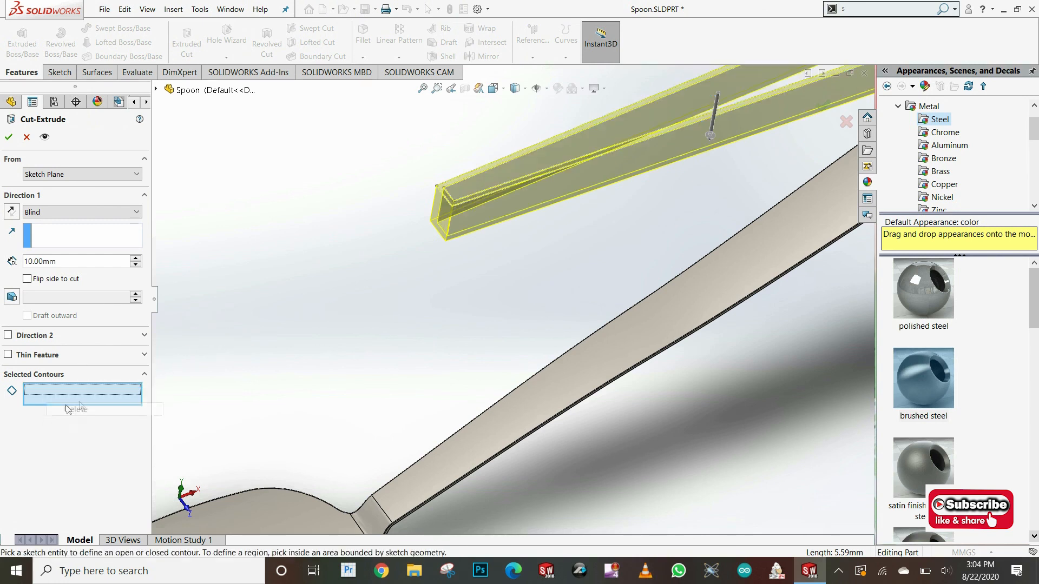
scroll(463, 244, up, 3)
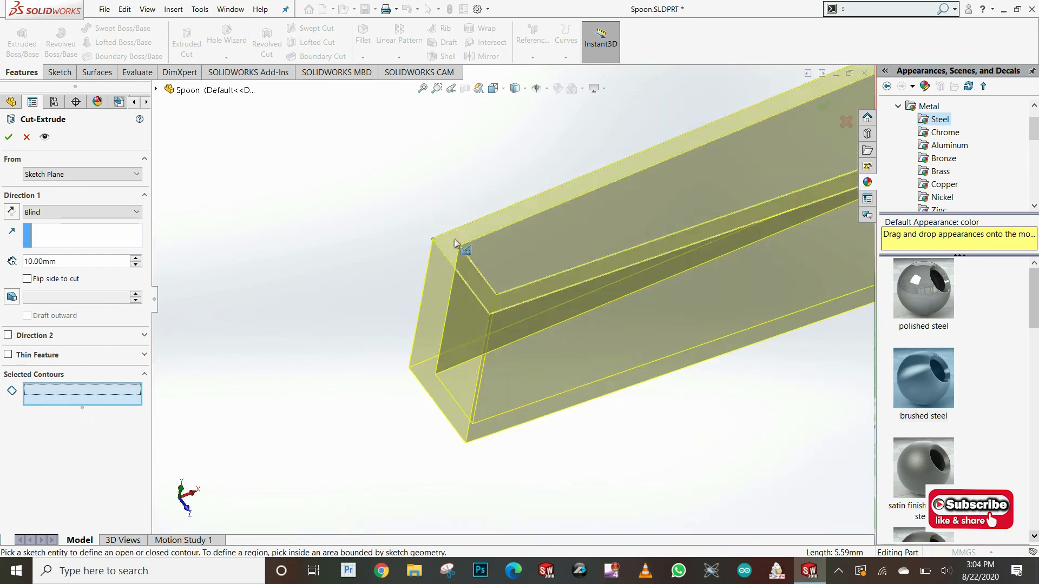
click(529, 220)
scroll(547, 256, down, 6)
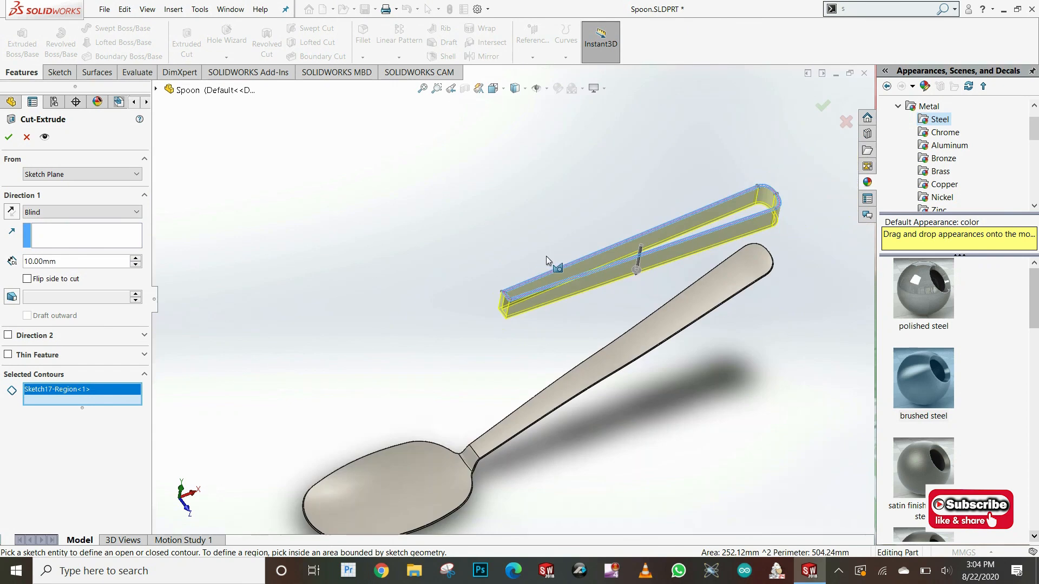
Step: Set the cut's end condition to Offset From Surface and pick the handle's upper face as the reference
click(66, 212)
click(75, 280)
scroll(508, 395, up, 3)
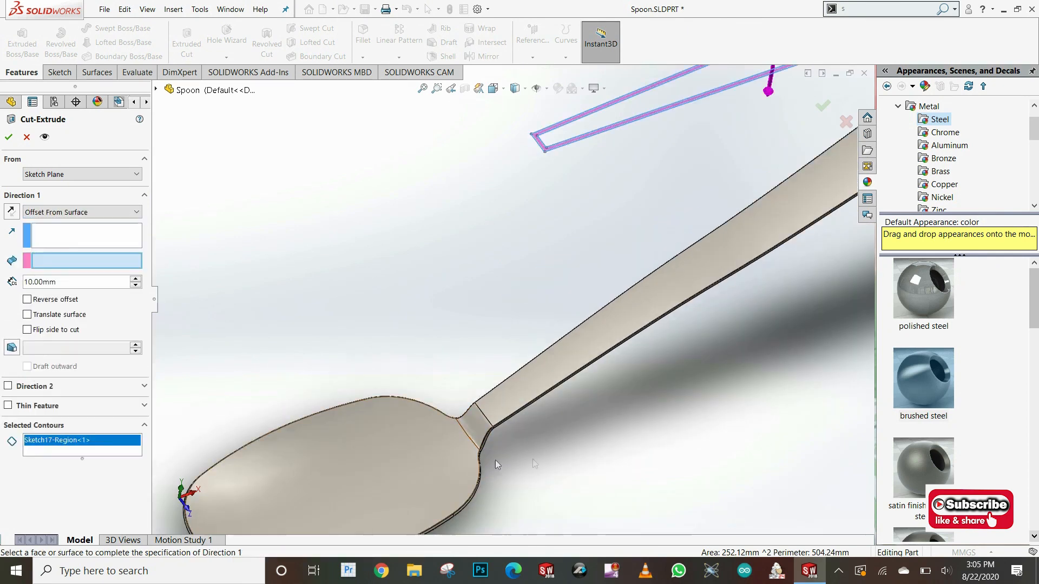
click(508, 395)
scroll(638, 292, down, 3)
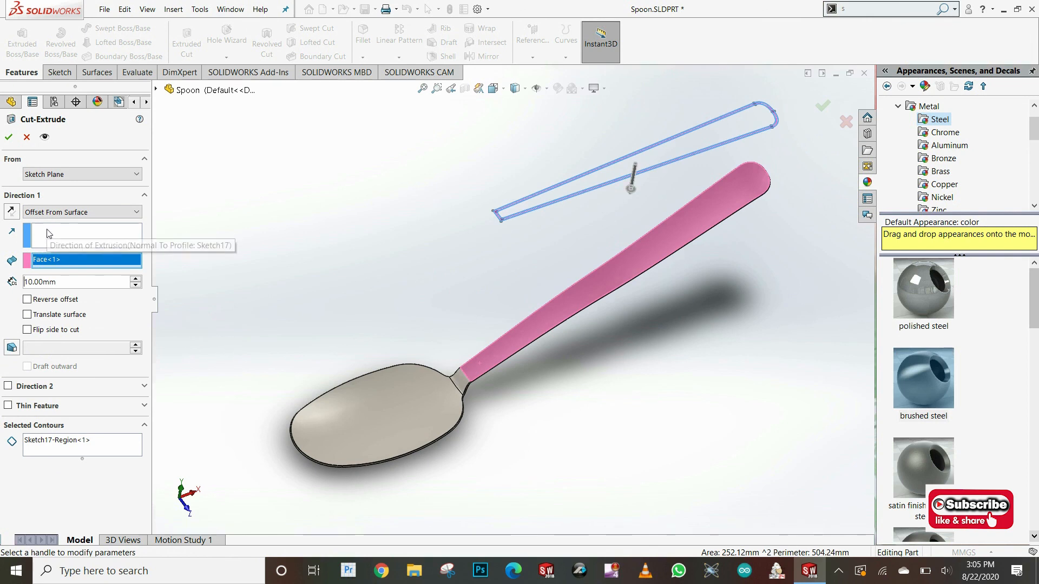
click(63, 236)
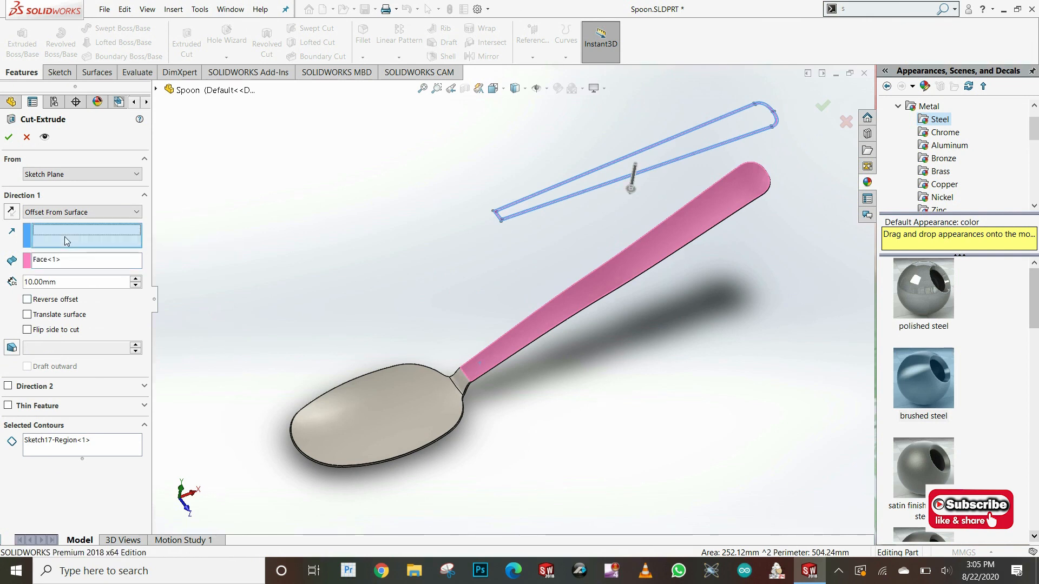
Step: Set the cut's offset distance from the handle face to 0.25 mm
scroll(515, 405, down, 3)
middle_drag(504, 292, 427, 235)
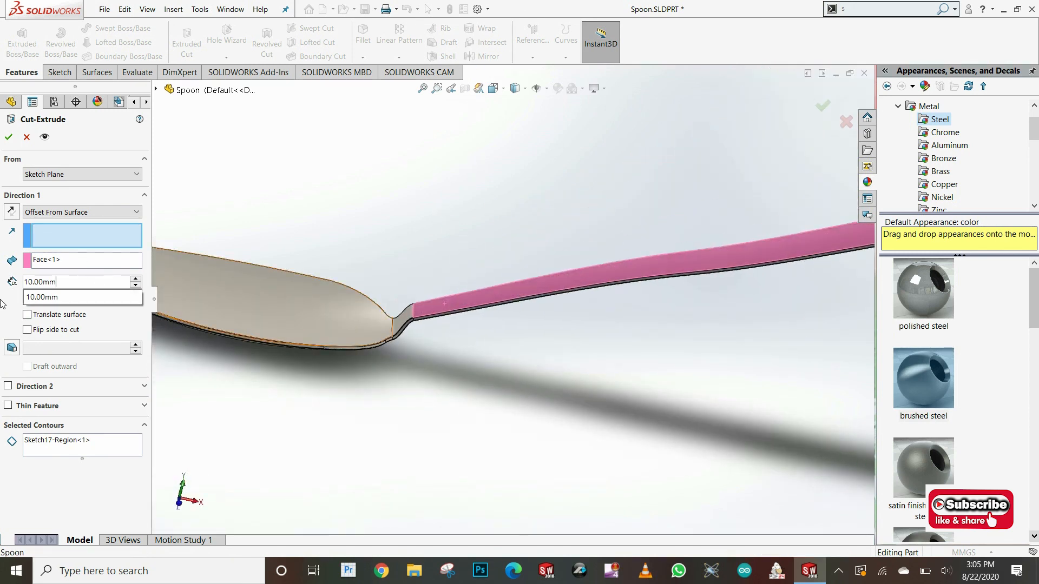
double_click(39, 279)
text(0.)
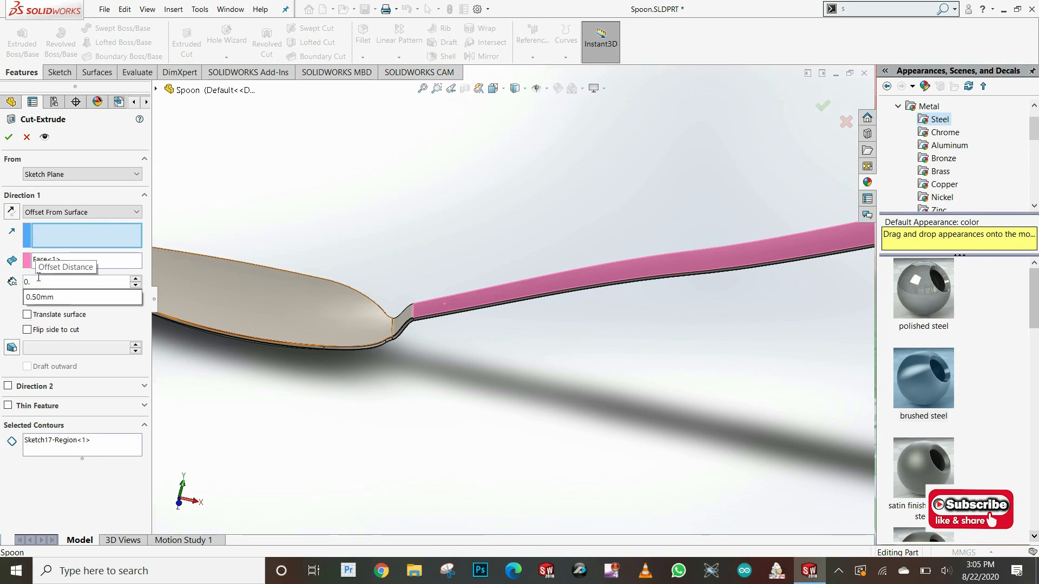
text(25)
key(Return)
scroll(461, 216, down, 5)
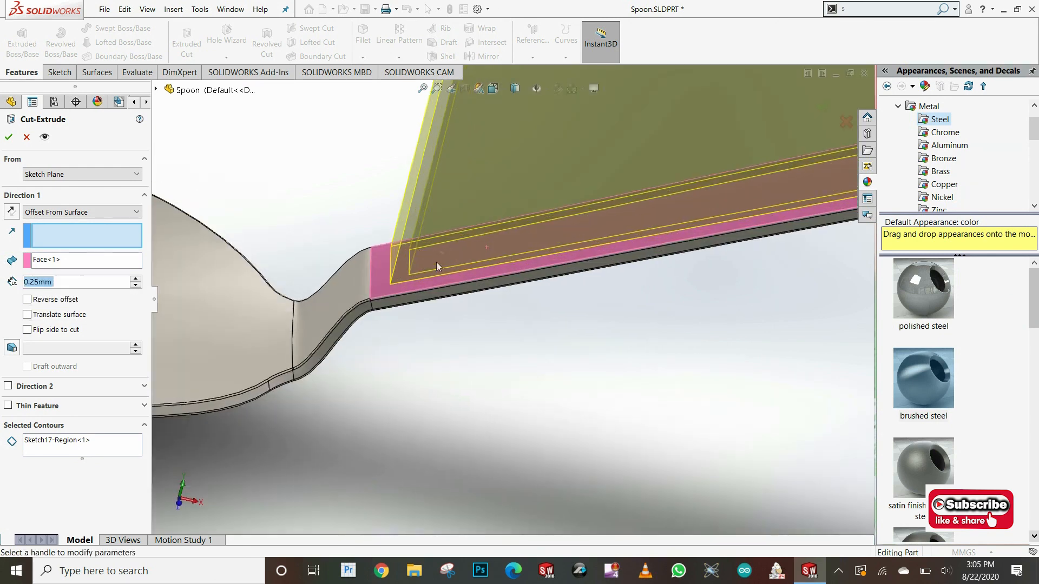
Step: Try reversing the cut direction and look through the other end conditions
middle_drag(461, 215, 453, 216)
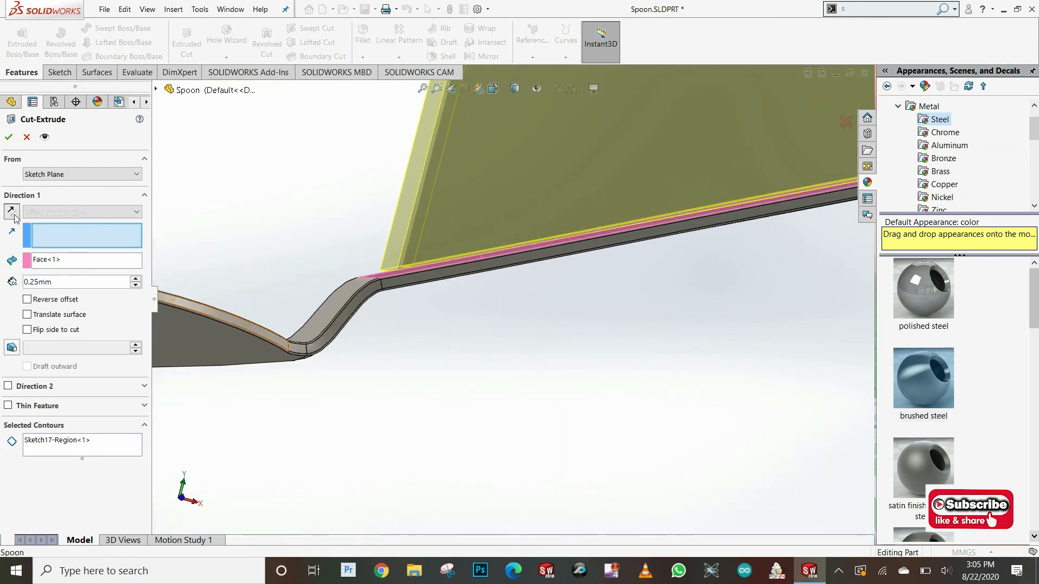
click(12, 212)
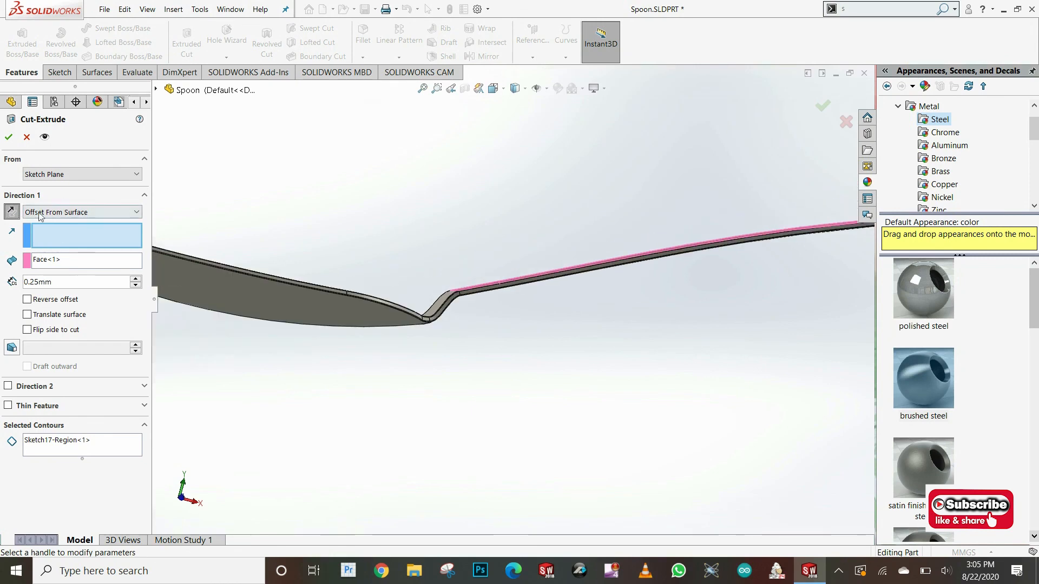
click(10, 214)
scroll(506, 290, down, 5)
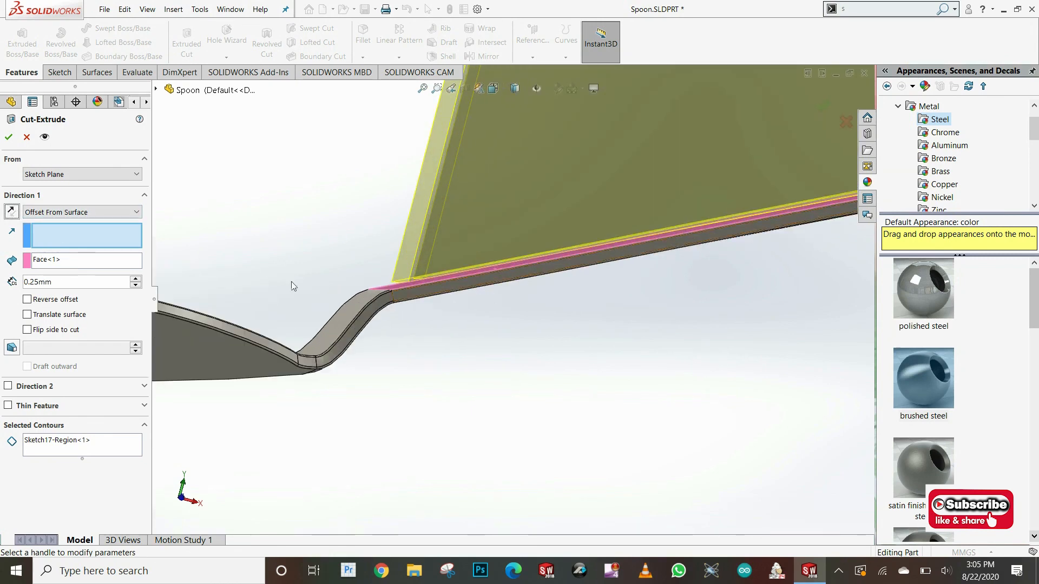
click(49, 213)
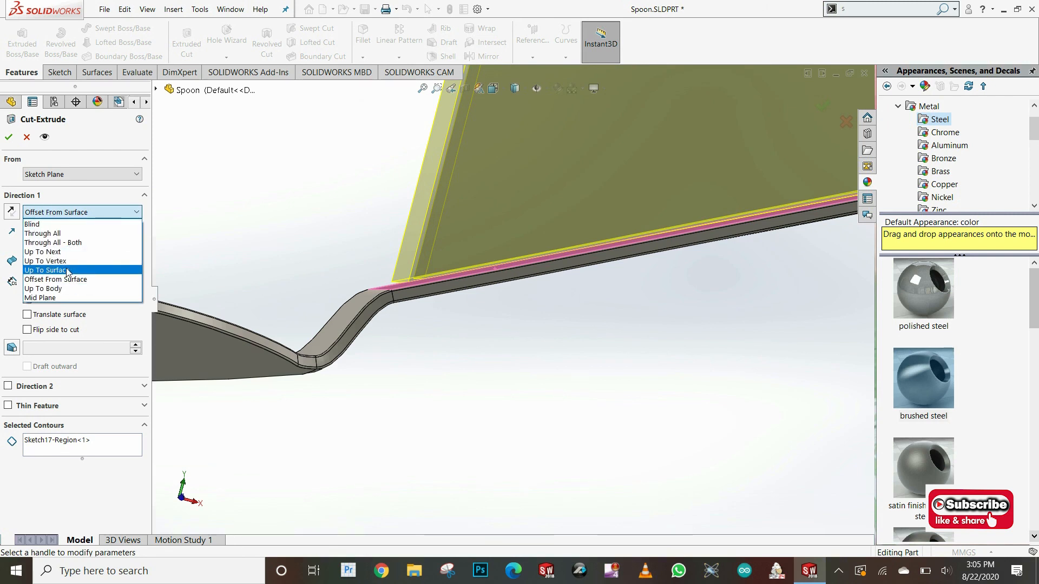
click(35, 321)
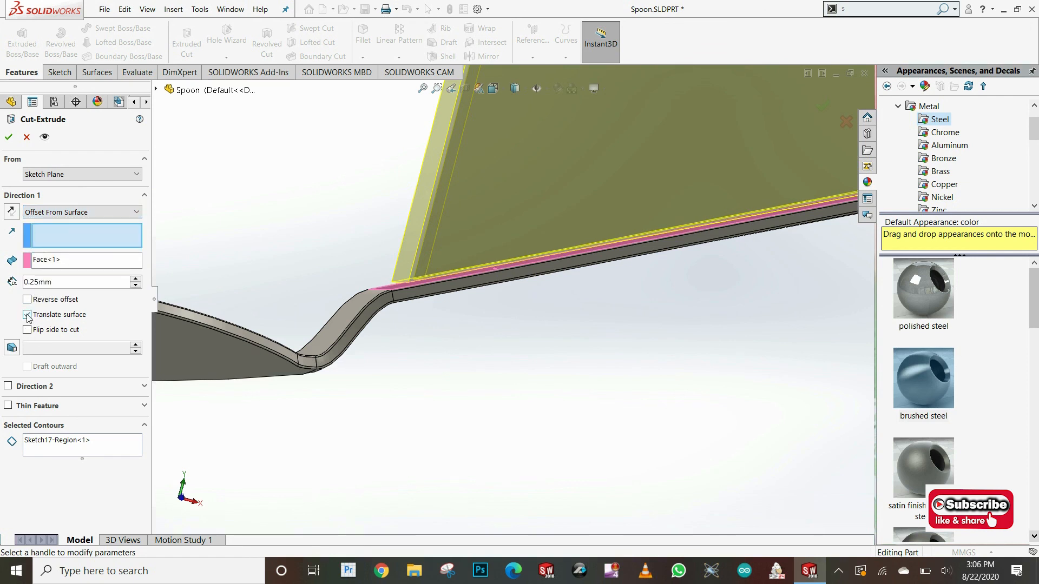
Step: Reverse the offset so the cut reaches into the handle, and view the preview from the front
click(27, 300)
scroll(444, 274, down, 3)
scroll(466, 258, down, 2)
click(511, 88)
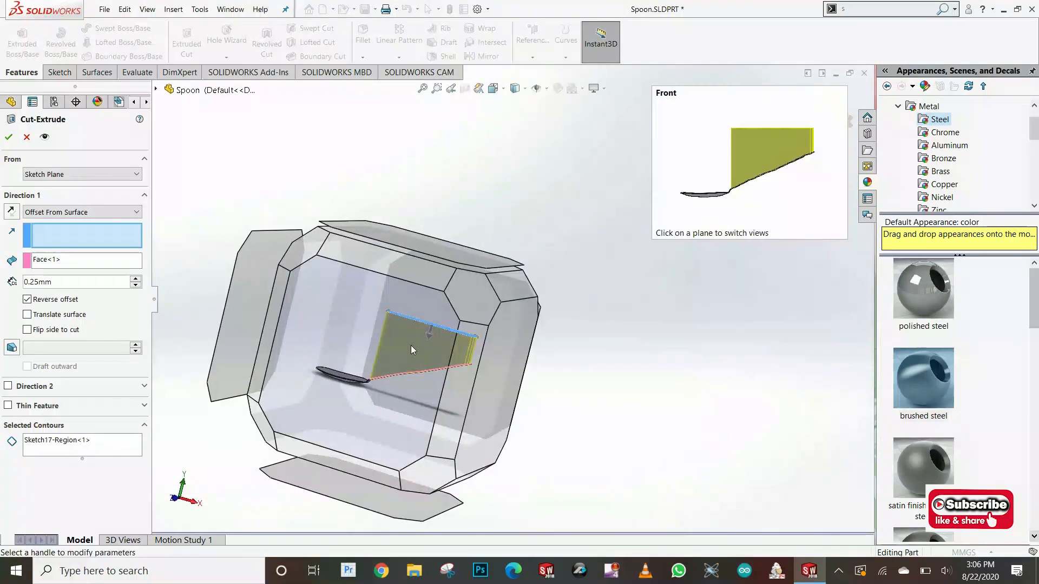
click(477, 390)
Step: Check the cut preview at the neck and tip of the handle and accept the cut
scroll(470, 393, down, 3)
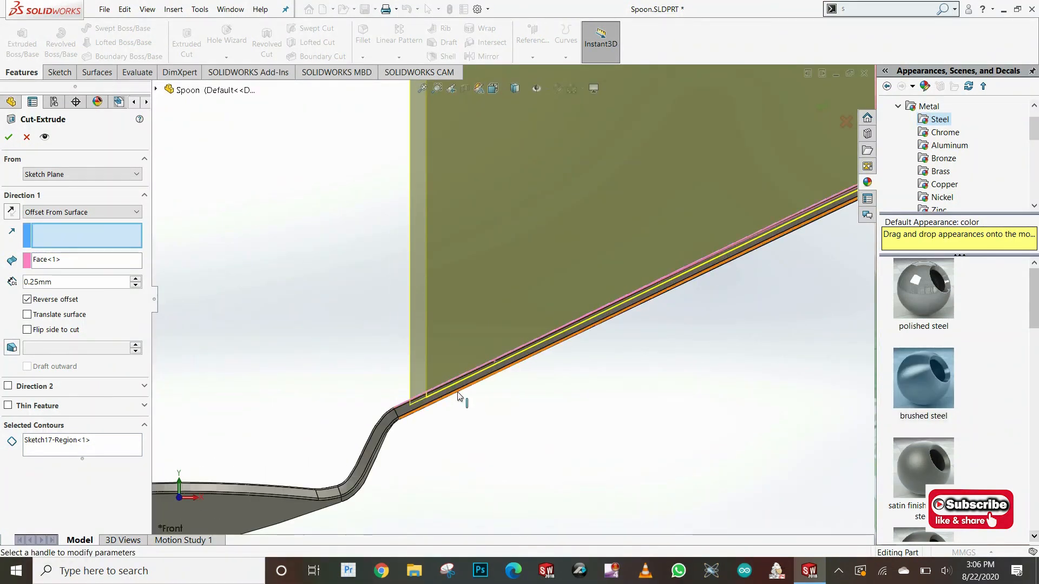
scroll(458, 397, up, 4)
scroll(564, 278, down, 5)
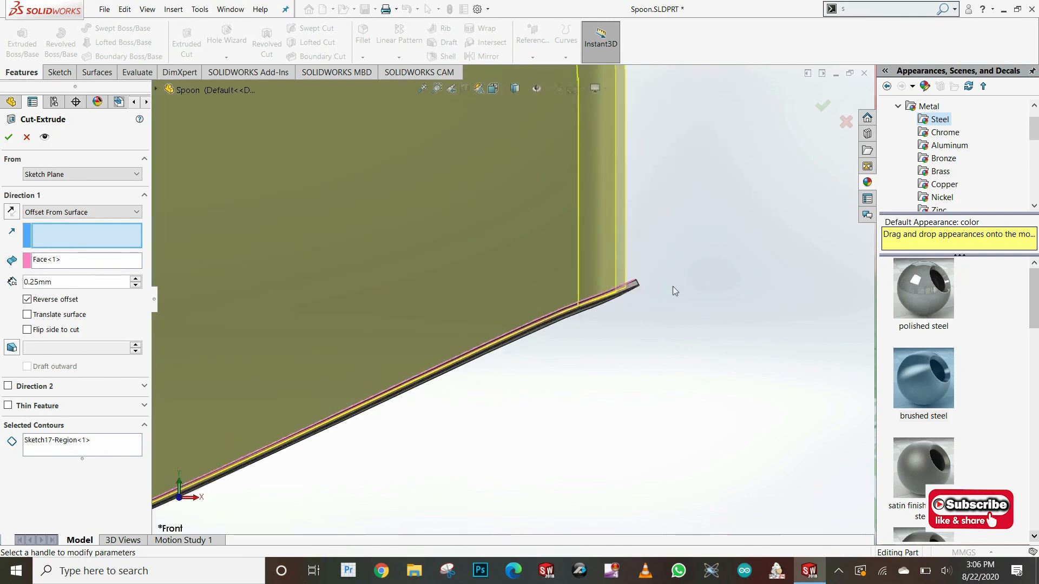
scroll(563, 287, down, 2)
scroll(526, 290, up, 6)
middle_drag(174, 290, 342, 297)
scroll(342, 296, up, 2)
scroll(368, 396, down, 5)
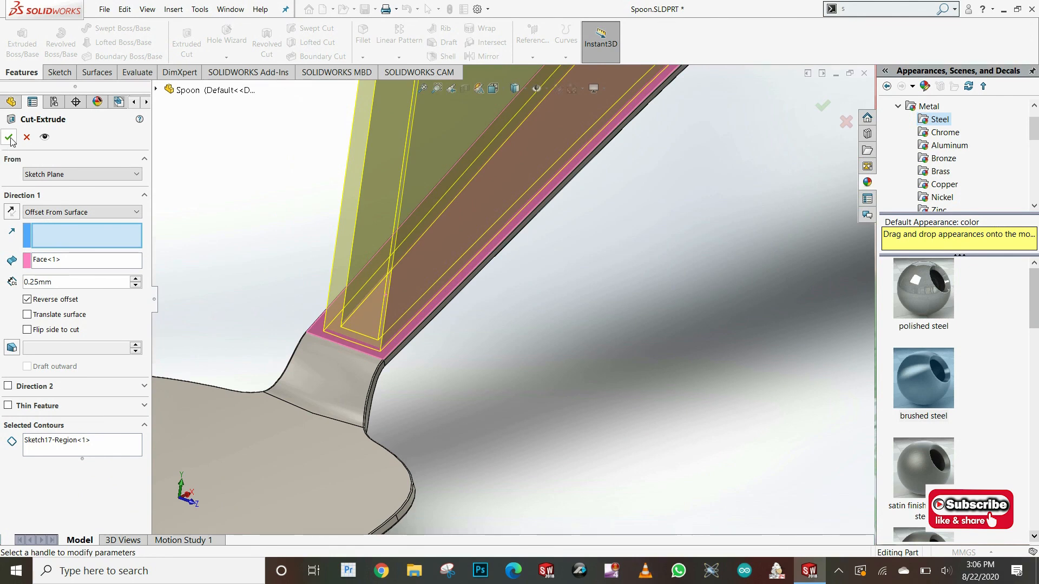
key(Return)
Step: Start a 0.25 mm fillet on the groove's outer and inner edges running around the handle tip
scroll(524, 349, up, 8)
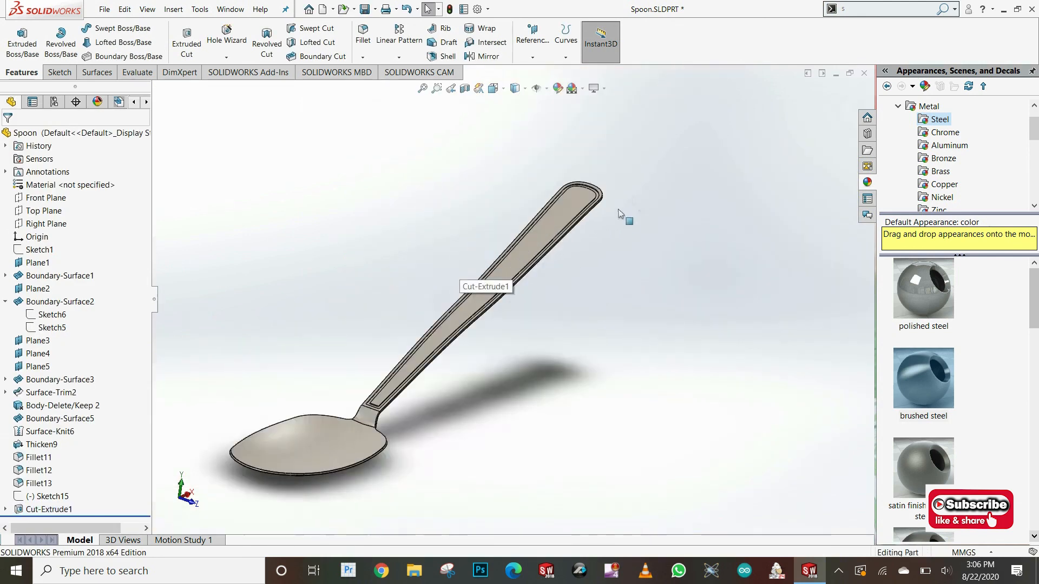
scroll(623, 200, down, 8)
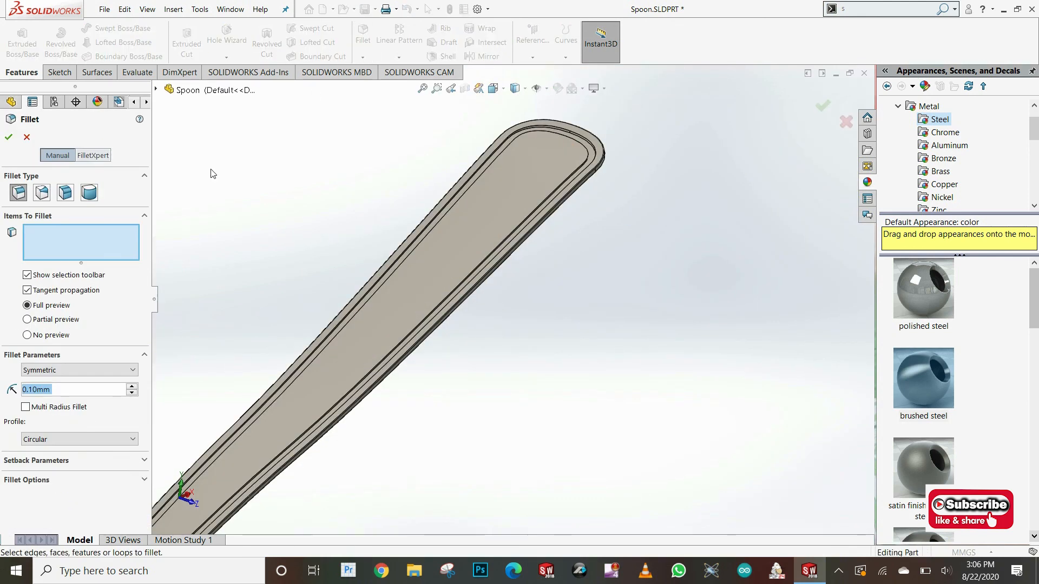
scroll(426, 191, down, 3)
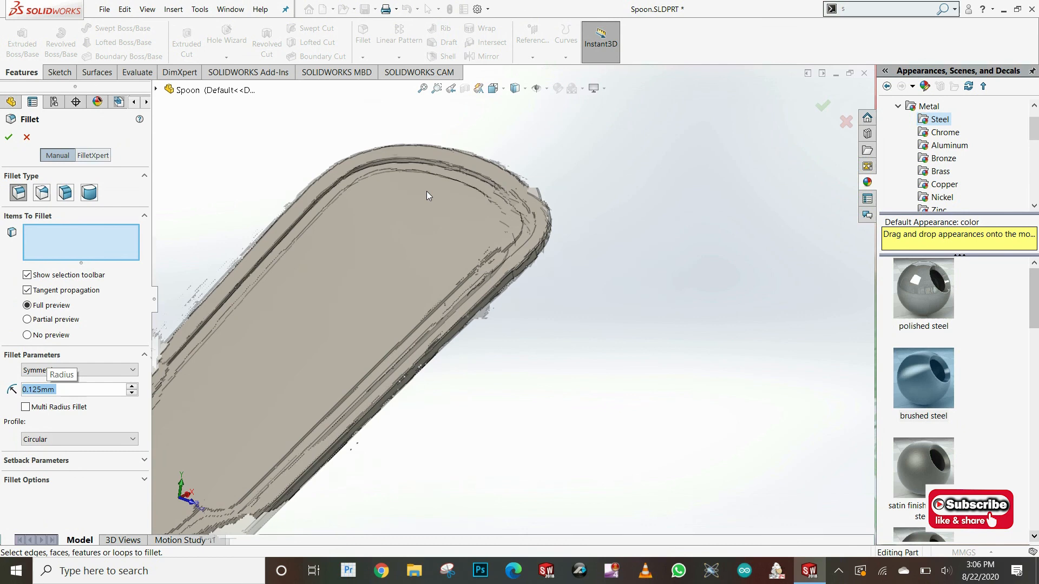
click(453, 160)
text(0.25)
key(Return)
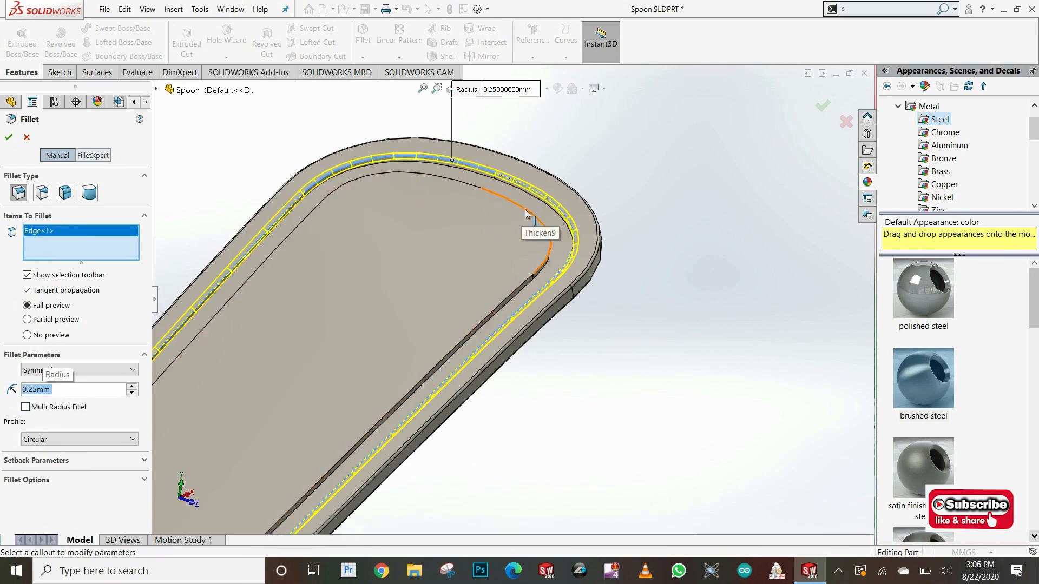
click(525, 210)
scroll(518, 317, up, 8)
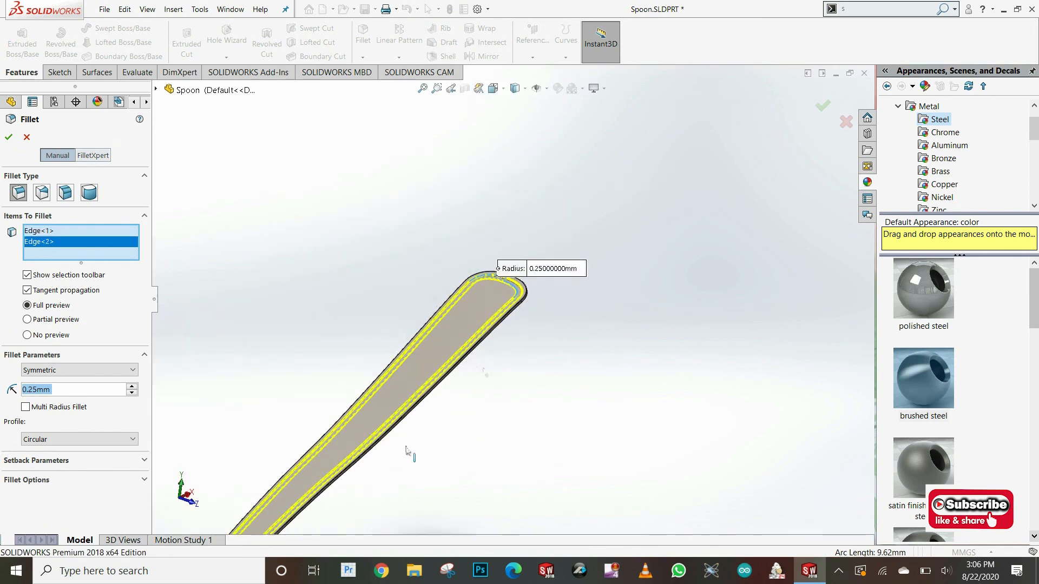
Step: Add the two short groove edges at the neck end to the fillet selection and accept the fillet
scroll(400, 414, down, 7)
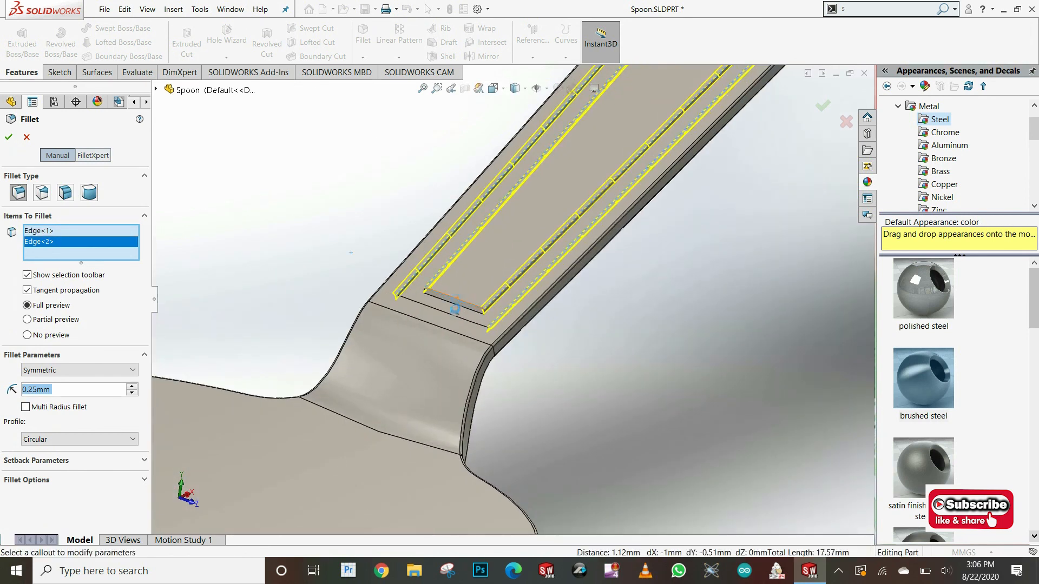
click(457, 302)
middle_drag(463, 320, 386, 311)
click(443, 310)
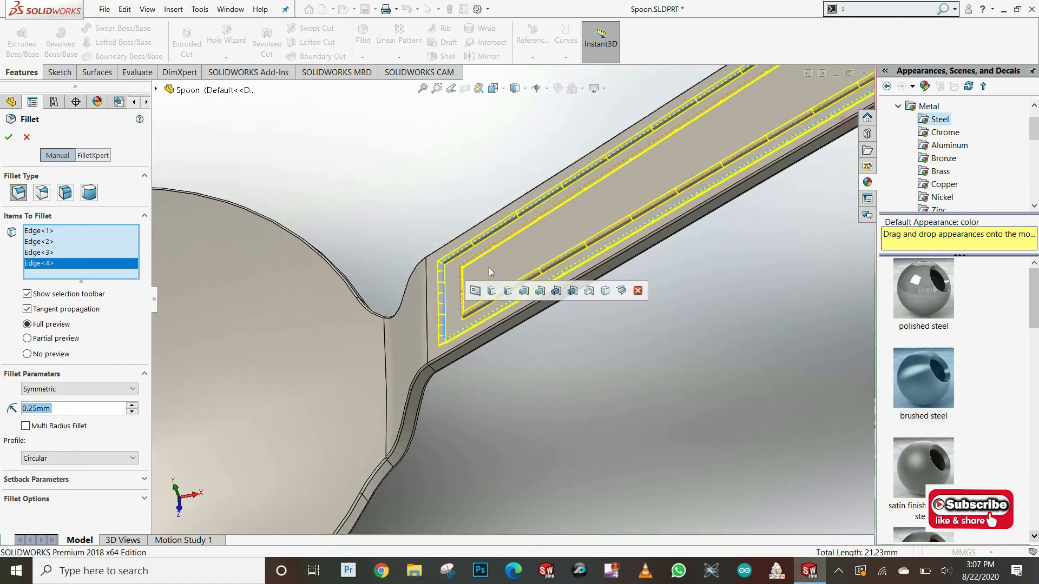
scroll(520, 271, up, 6)
scroll(592, 238, down, 7)
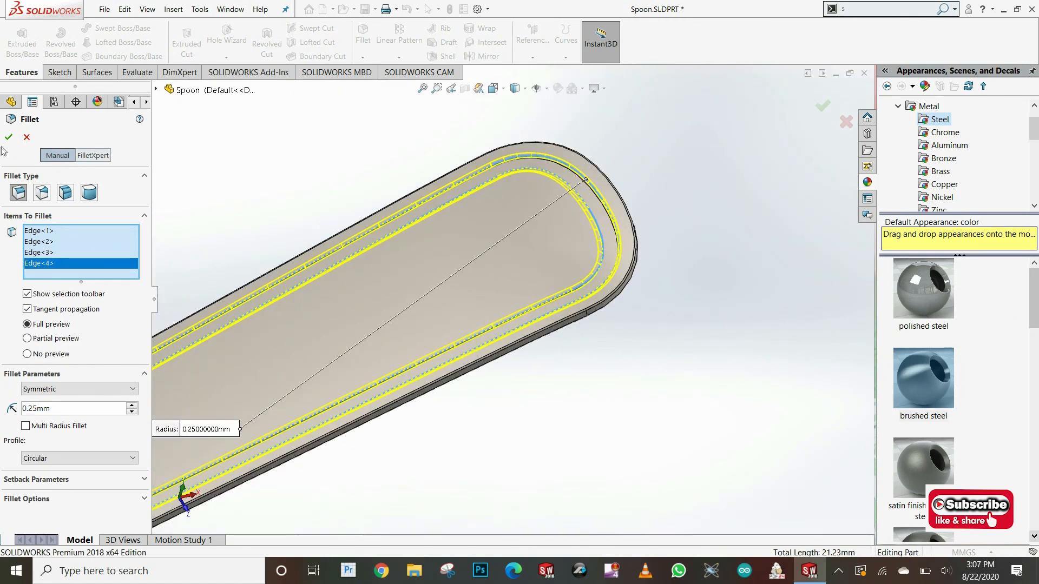
key(Return)
Step: Examine the filleted groove along the handle from several angles
middle_drag(680, 216, 495, 359)
scroll(495, 359, up, 4)
mouse_move(348, 352)
middle_down()
mouse_move(455, 308)
mouse_move(463, 295)
mouse_move(437, 235)
mouse_move(503, 240)
mouse_move(430, 286)
middle_up()
scroll(463, 295, up, 4)
scroll(503, 239, down, 6)
scroll(503, 239, up, 8)
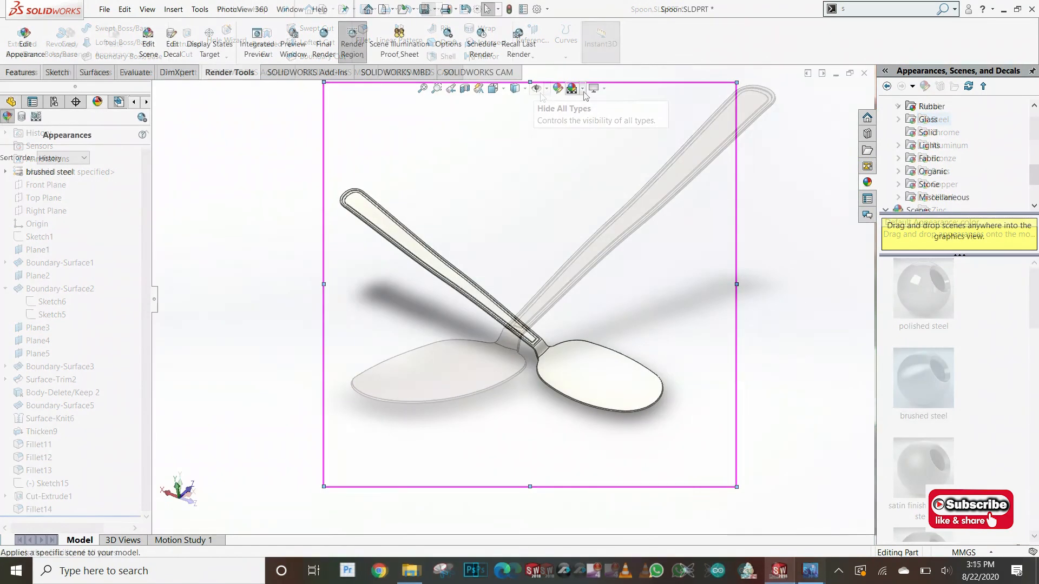
Step: Turn off the render region around the spoon and rotate the model to a side-on view
click(358, 48)
middle_drag(594, 292, 440, 225)
click(514, 88)
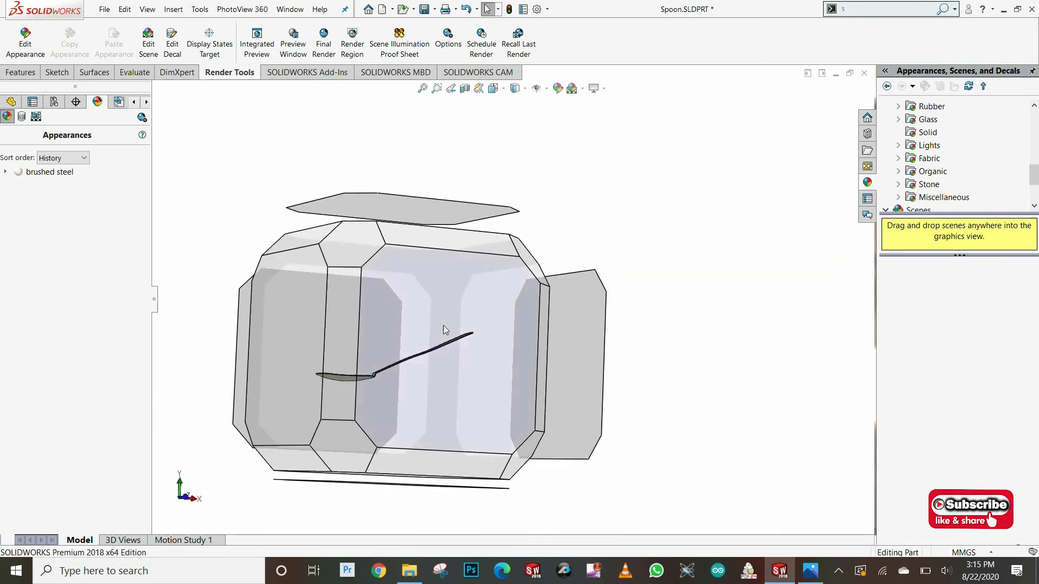
click(628, 325)
Step: Examine the finished brushed steel spoon up close and from several angles, and save the part
middle_drag(425, 288, 511, 373)
scroll(385, 345, down, 4)
middle_drag(575, 280, 572, 270)
scroll(503, 287, up, 8)
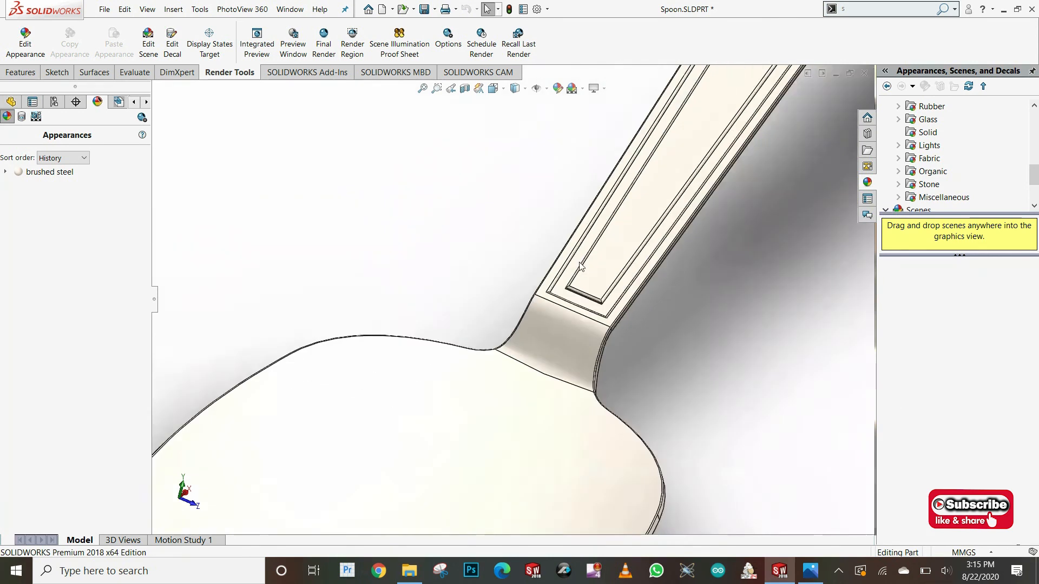
scroll(655, 99, down, 5)
scroll(433, 314, up, 2)
middle_drag(425, 320, 571, 432)
scroll(567, 331, up, 4)
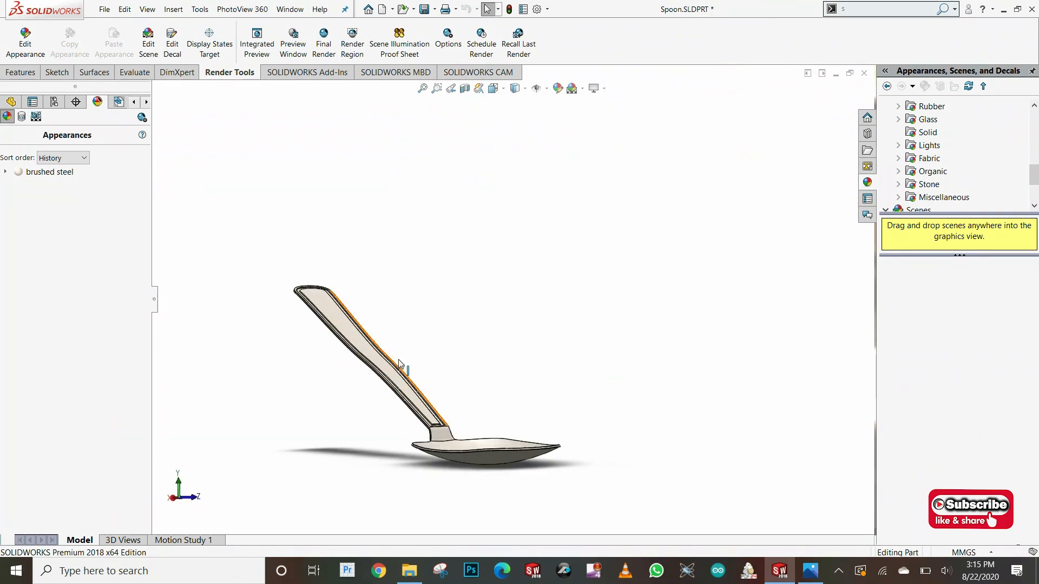
click(426, 10)
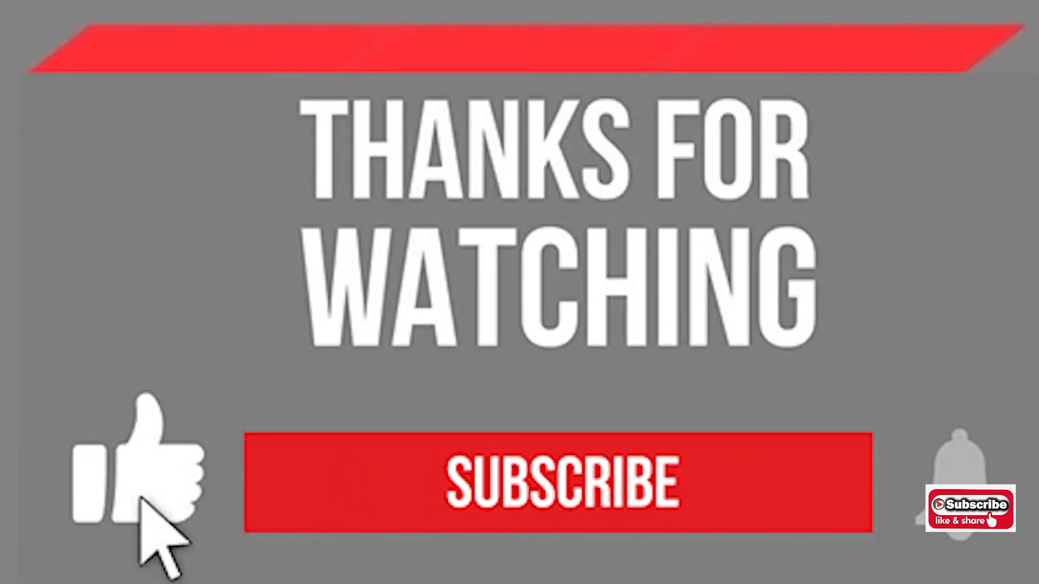